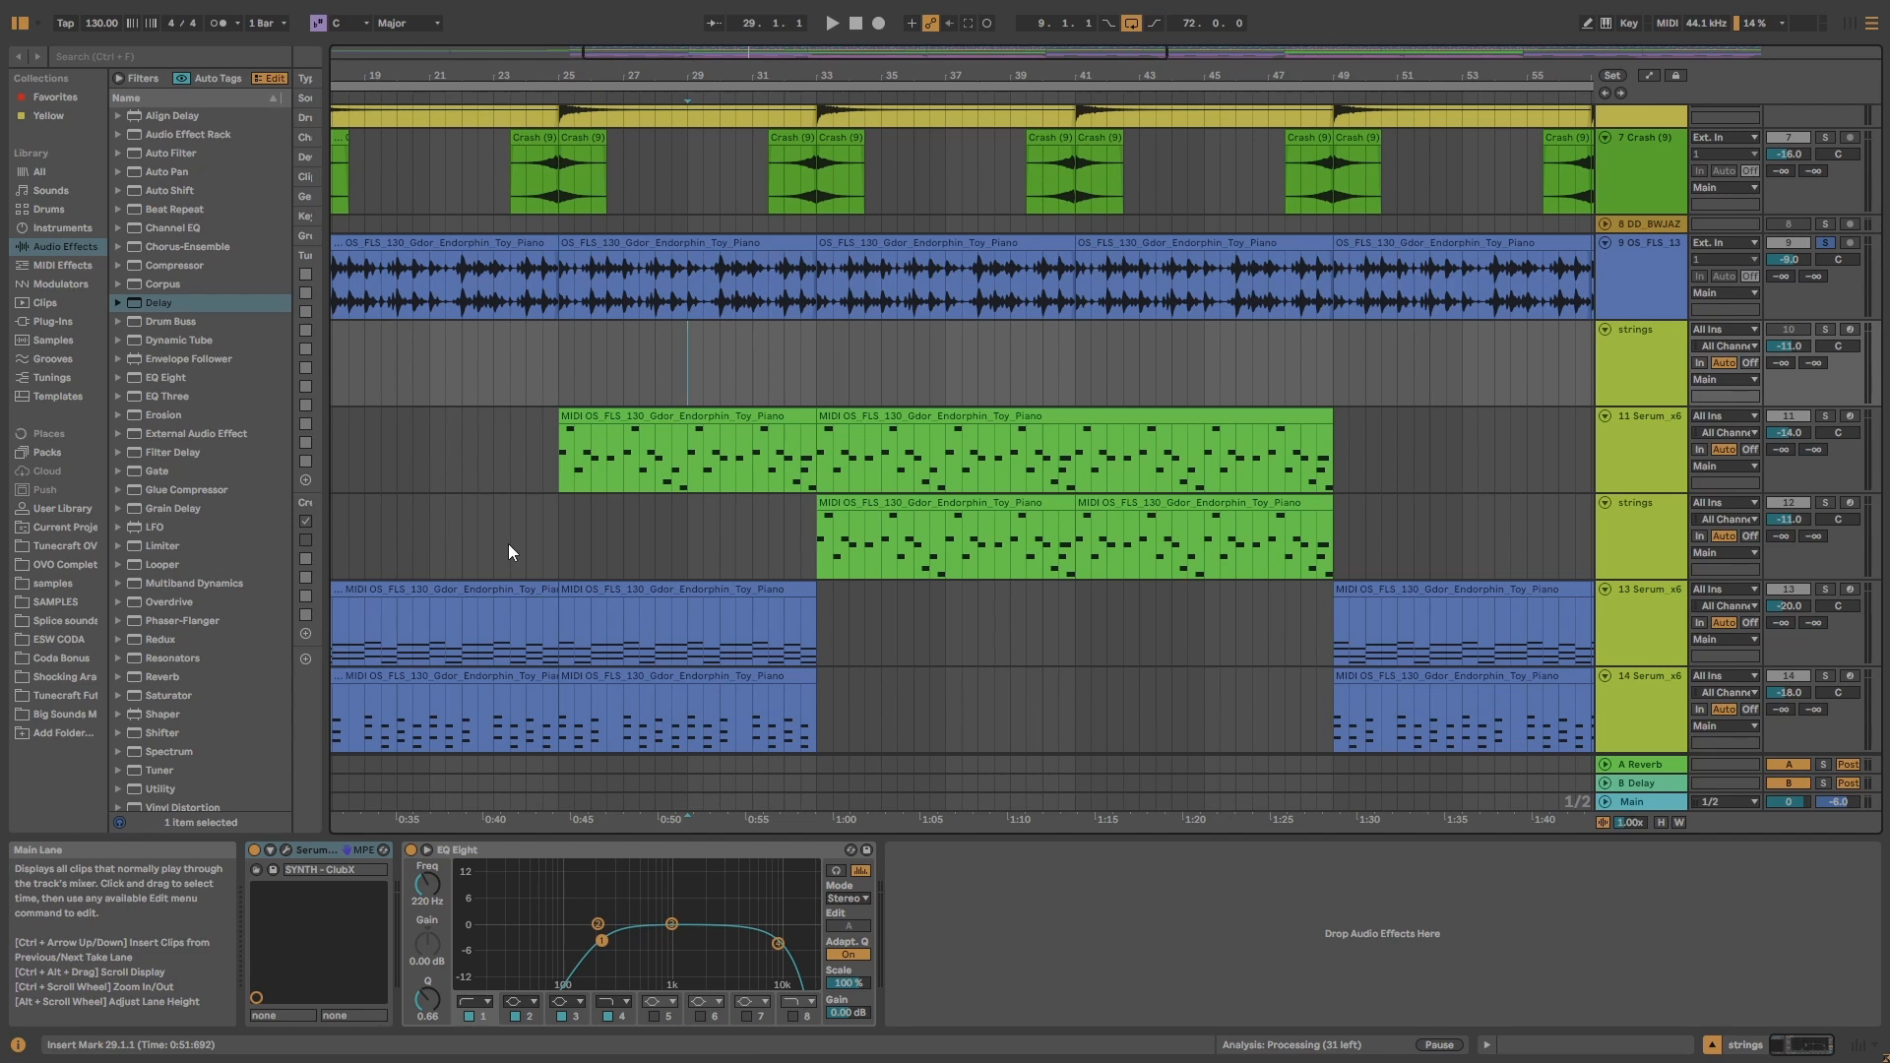
- Delete the Endorphin Toy Piano audio clips at bars 25–33 and 41–49, on either side of the clip at bar 33
left_click(945, 286)
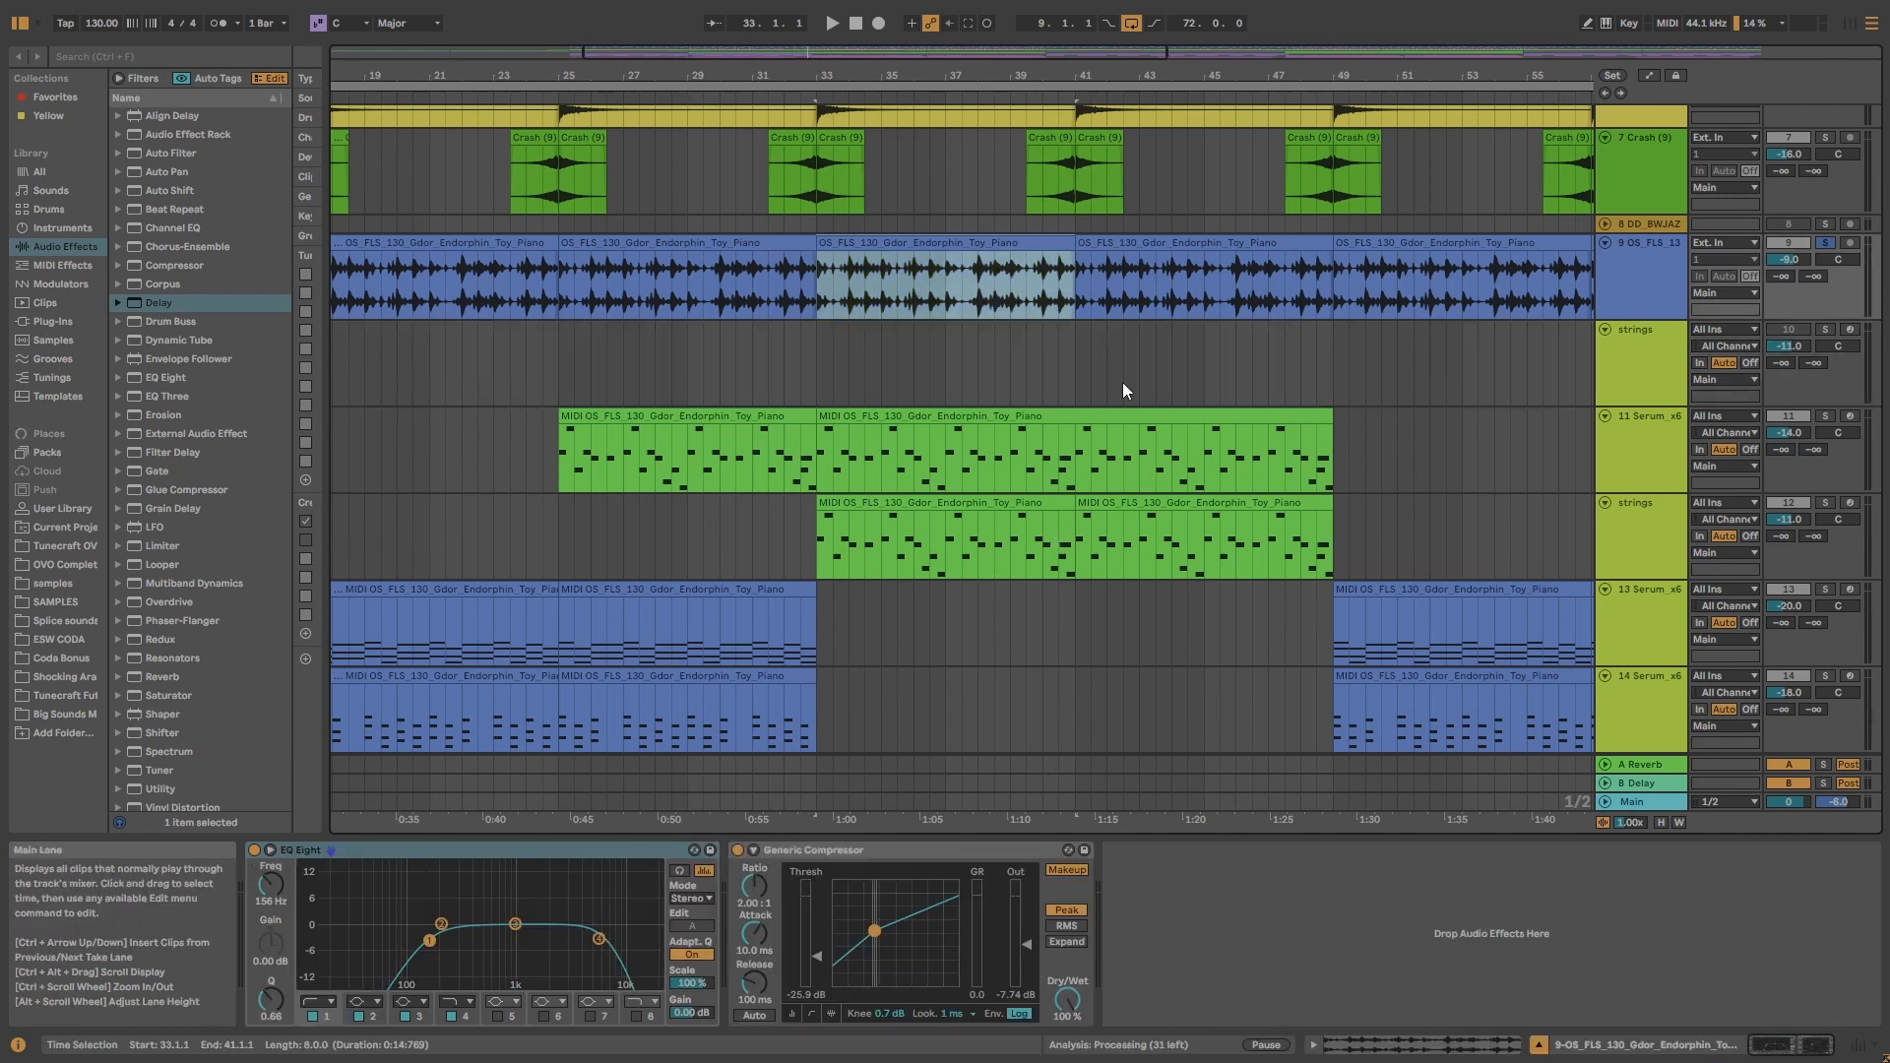
left_click(1133, 248)
key("Delete")
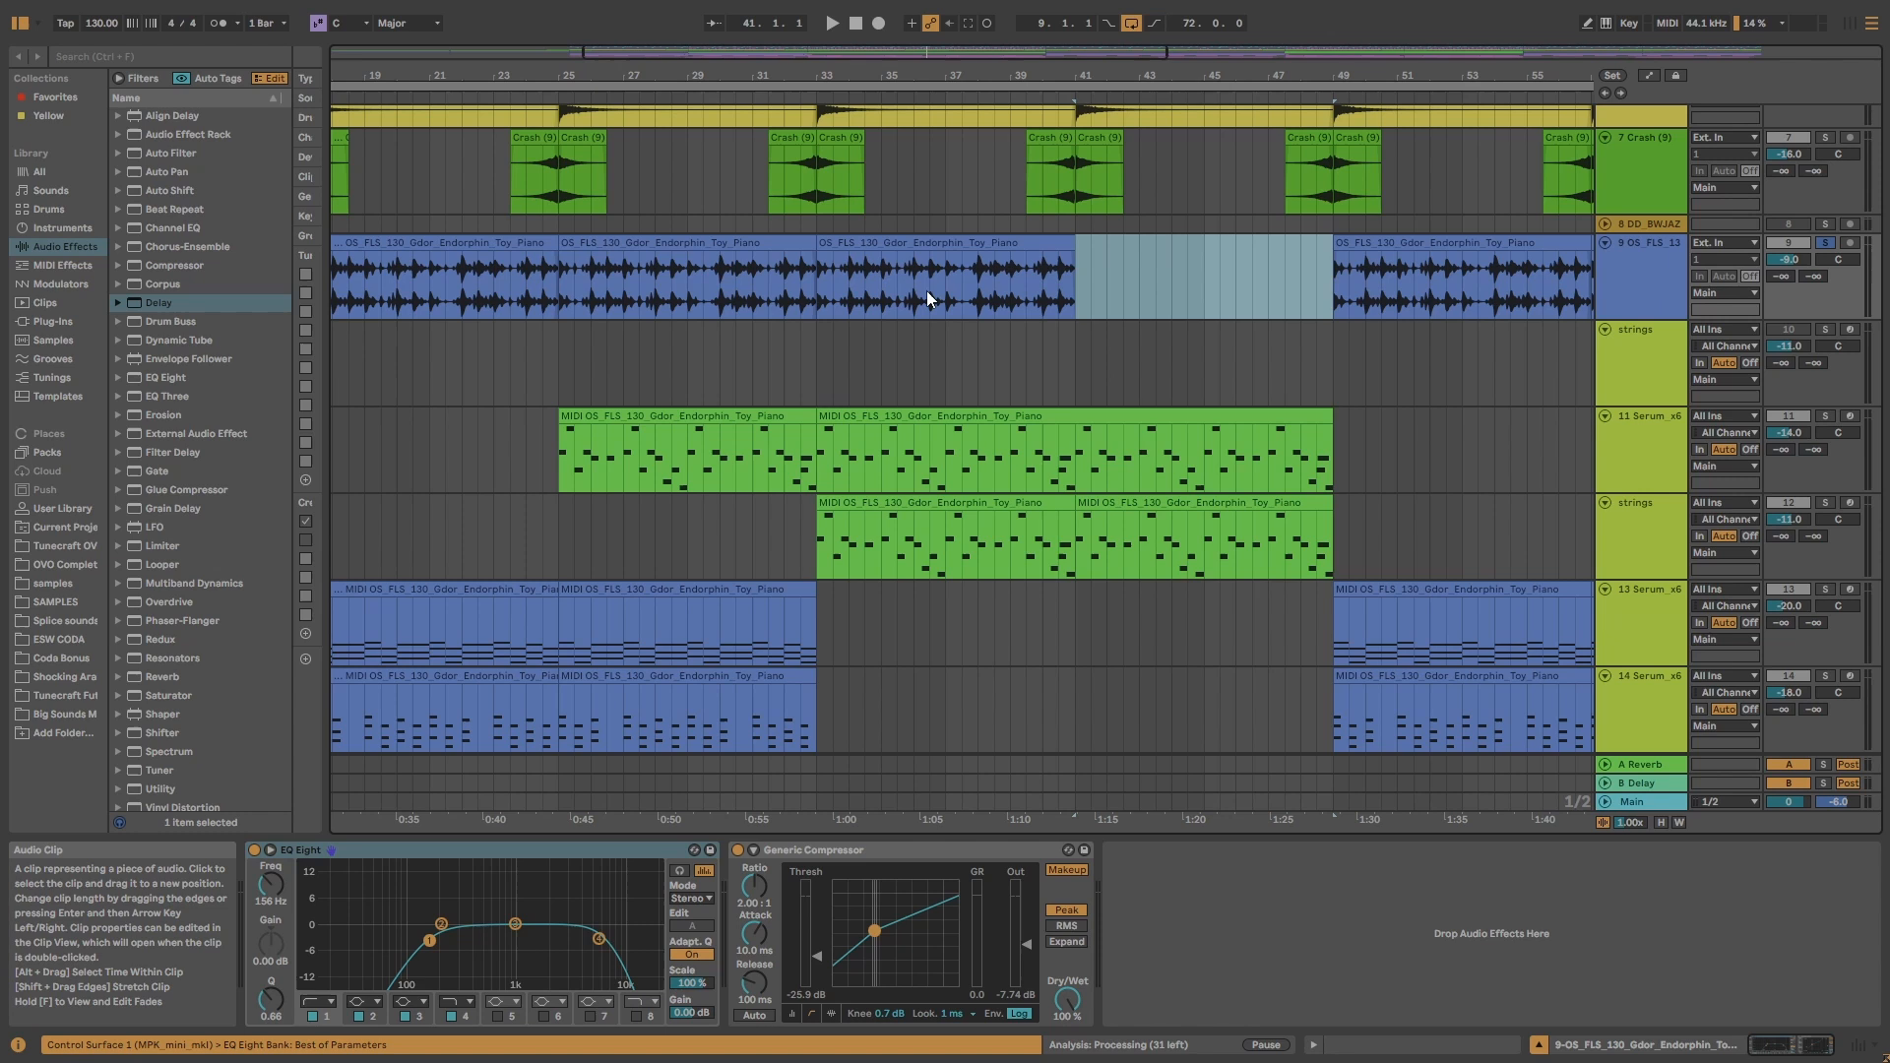
left_click(766, 242)
key("Delete")
left_click_drag(788, 266, 1089, 273)
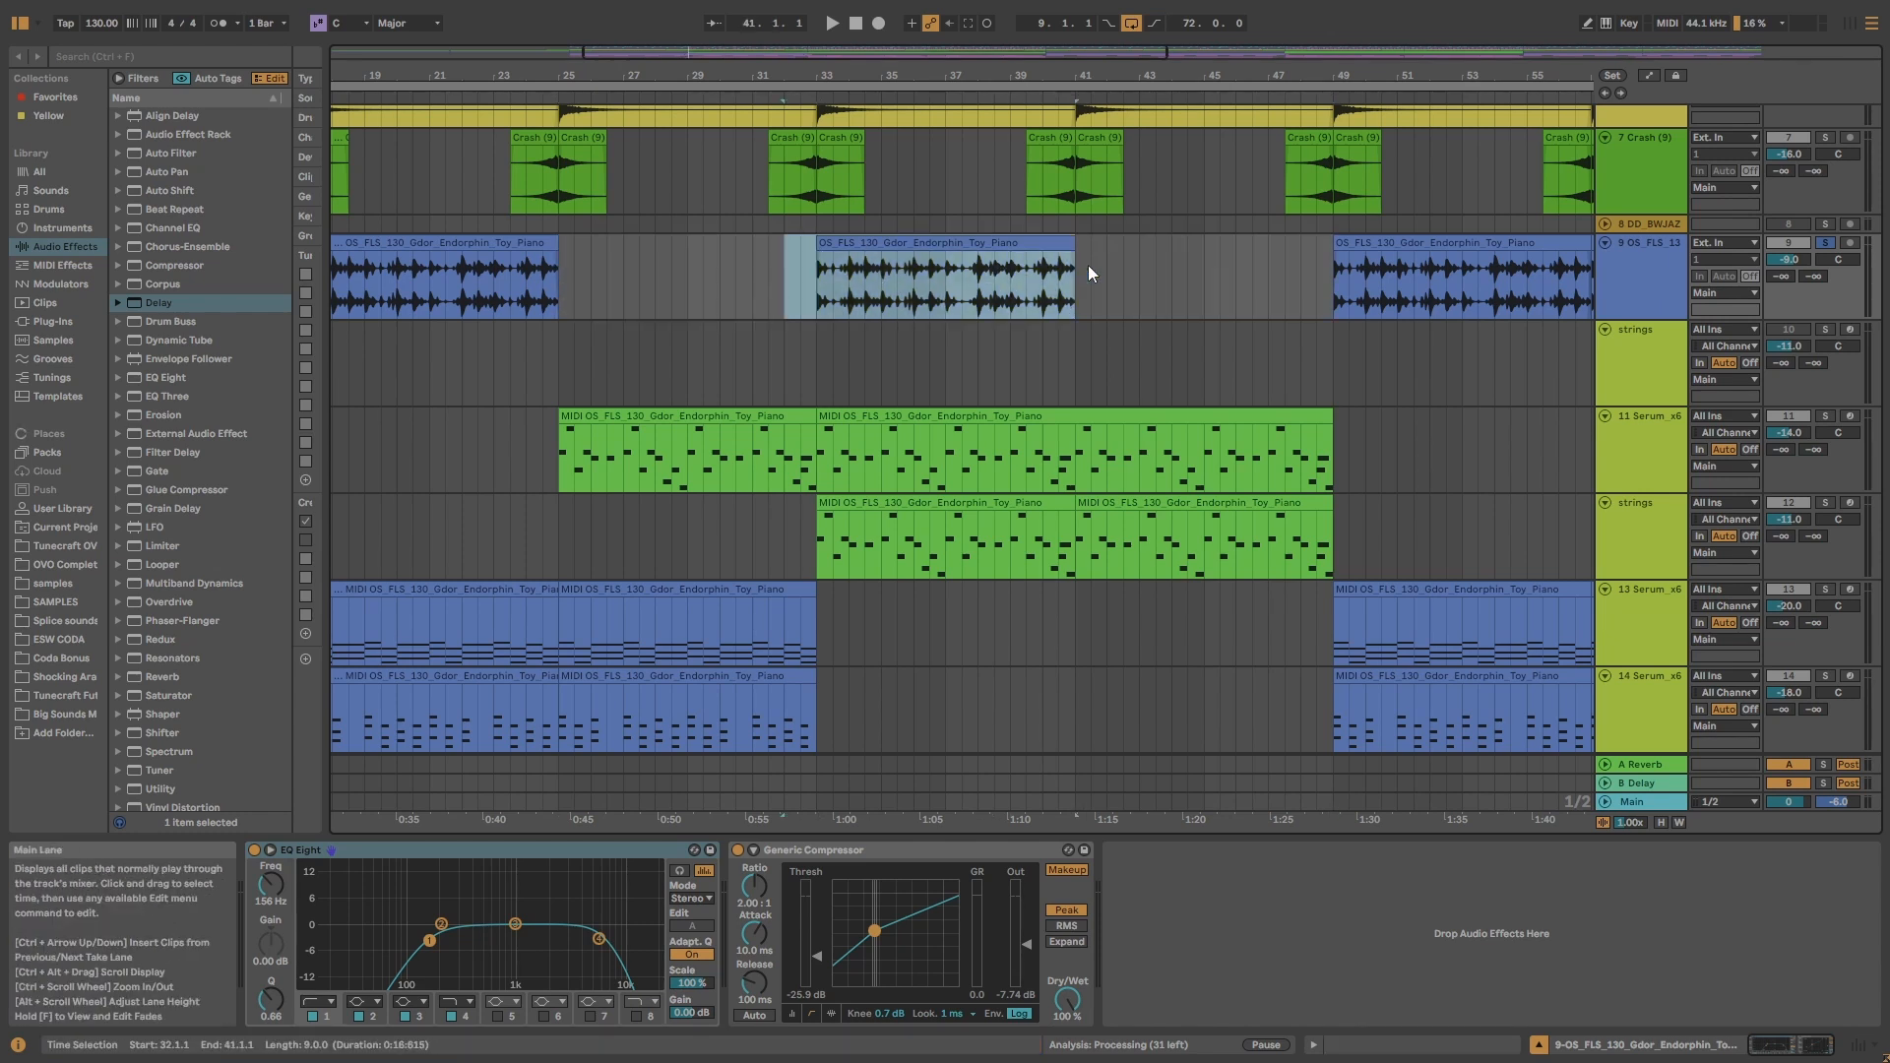
left_click(1203, 288)
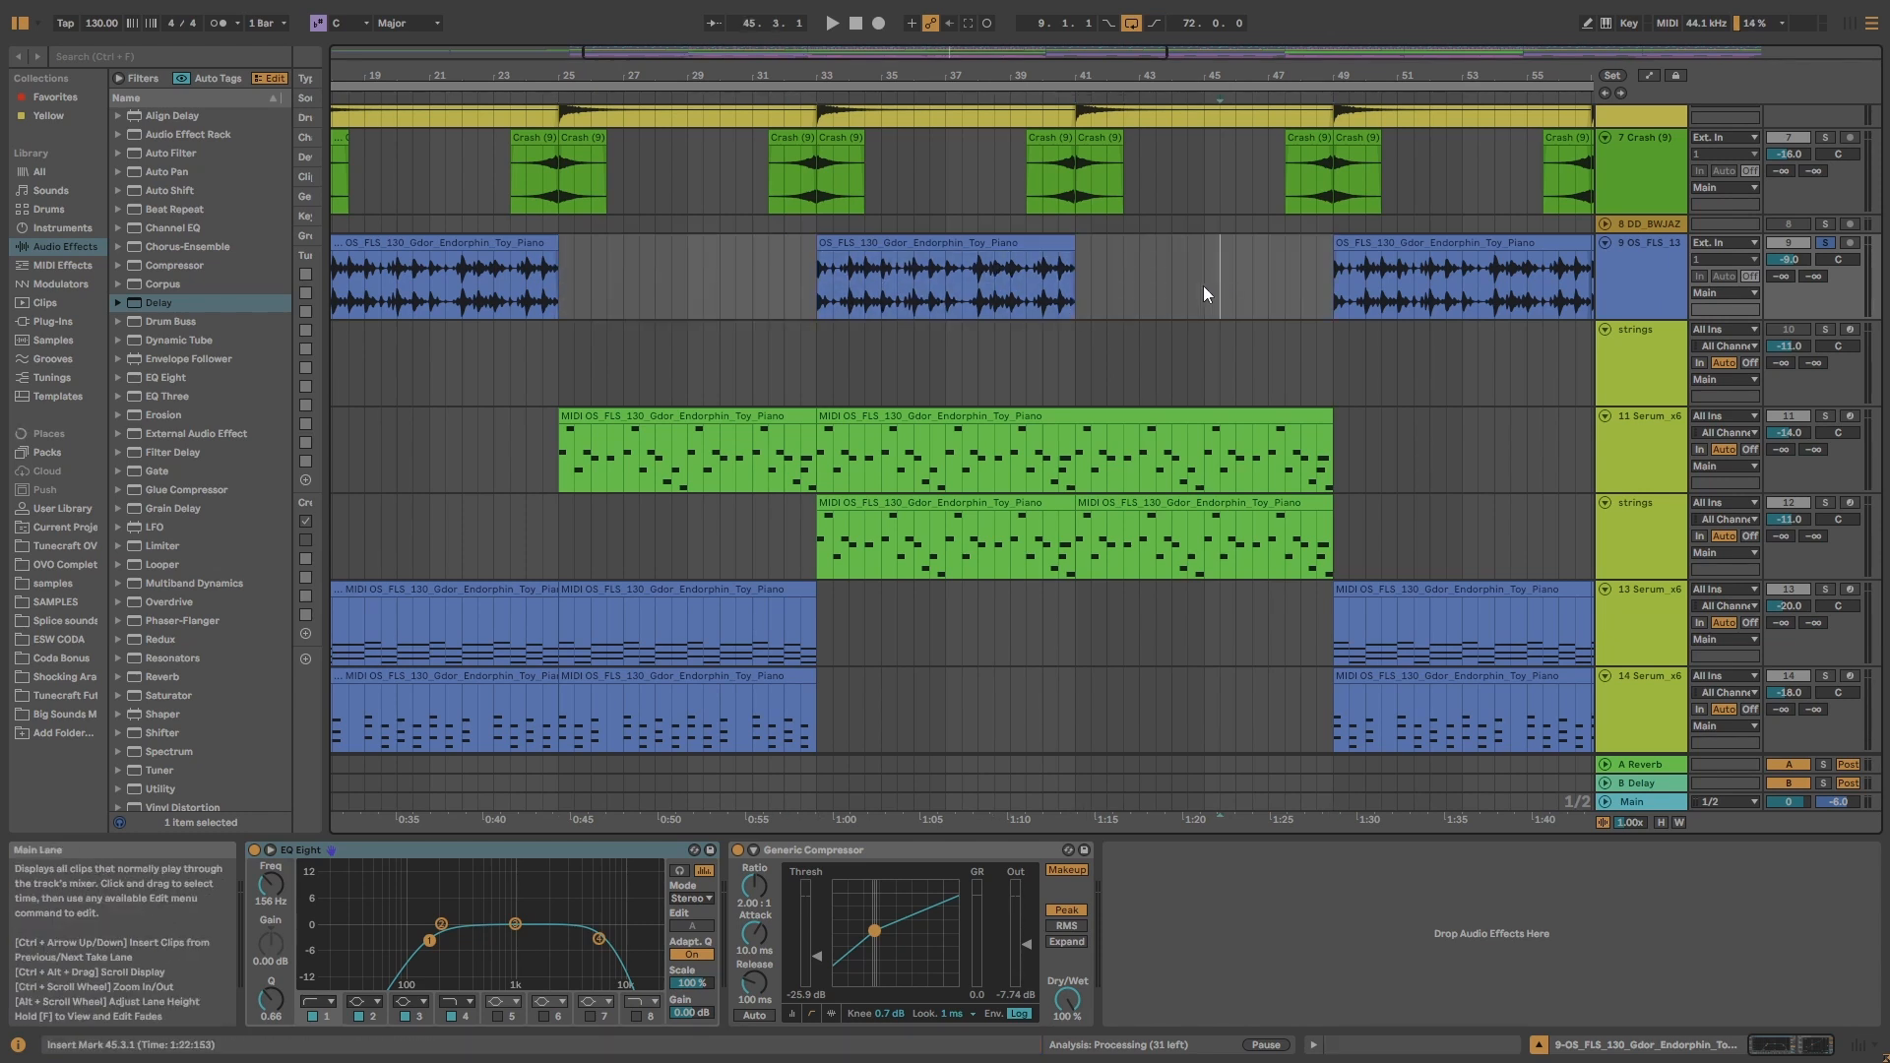
- Select the piano audio clip at bars 33–41 and listen to it from its start
left_click(930, 242)
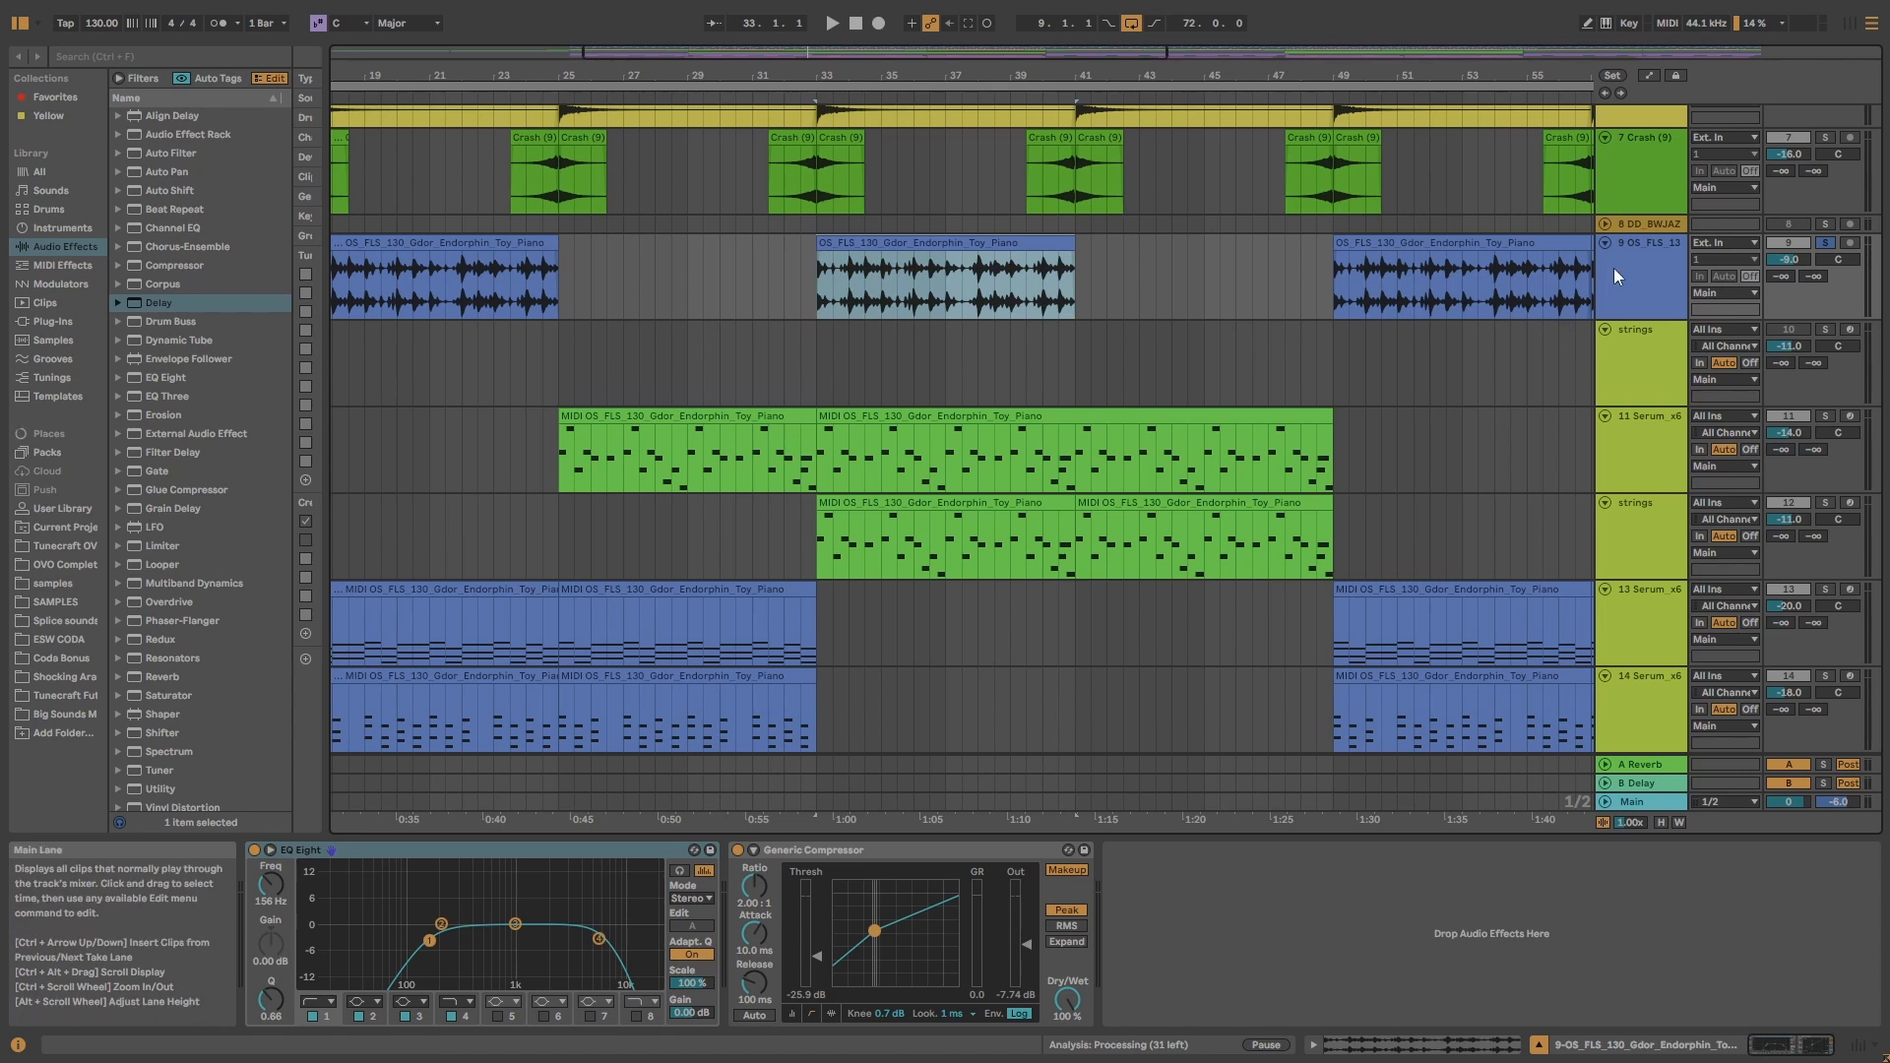
left_click(1637, 245)
left_click(1062, 304)
key("space")
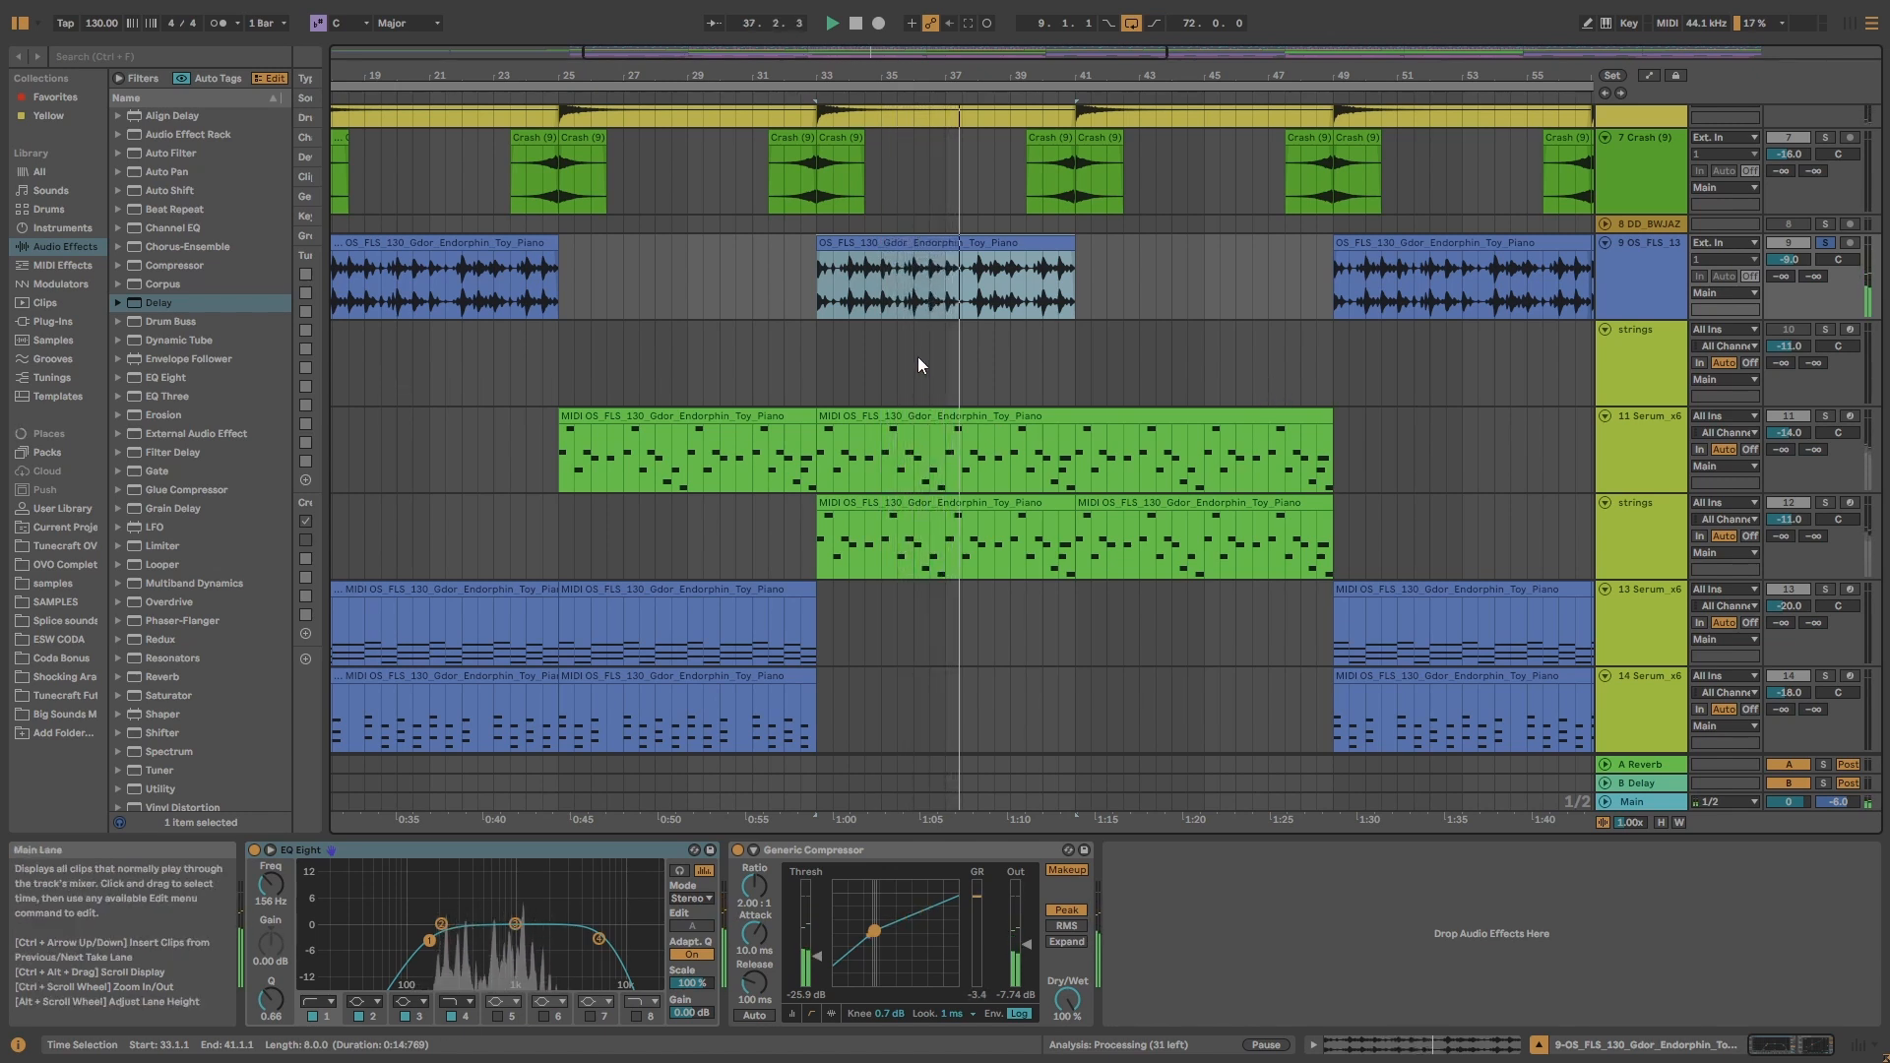
key("space")
left_click_drag(935, 301, 1050, 293)
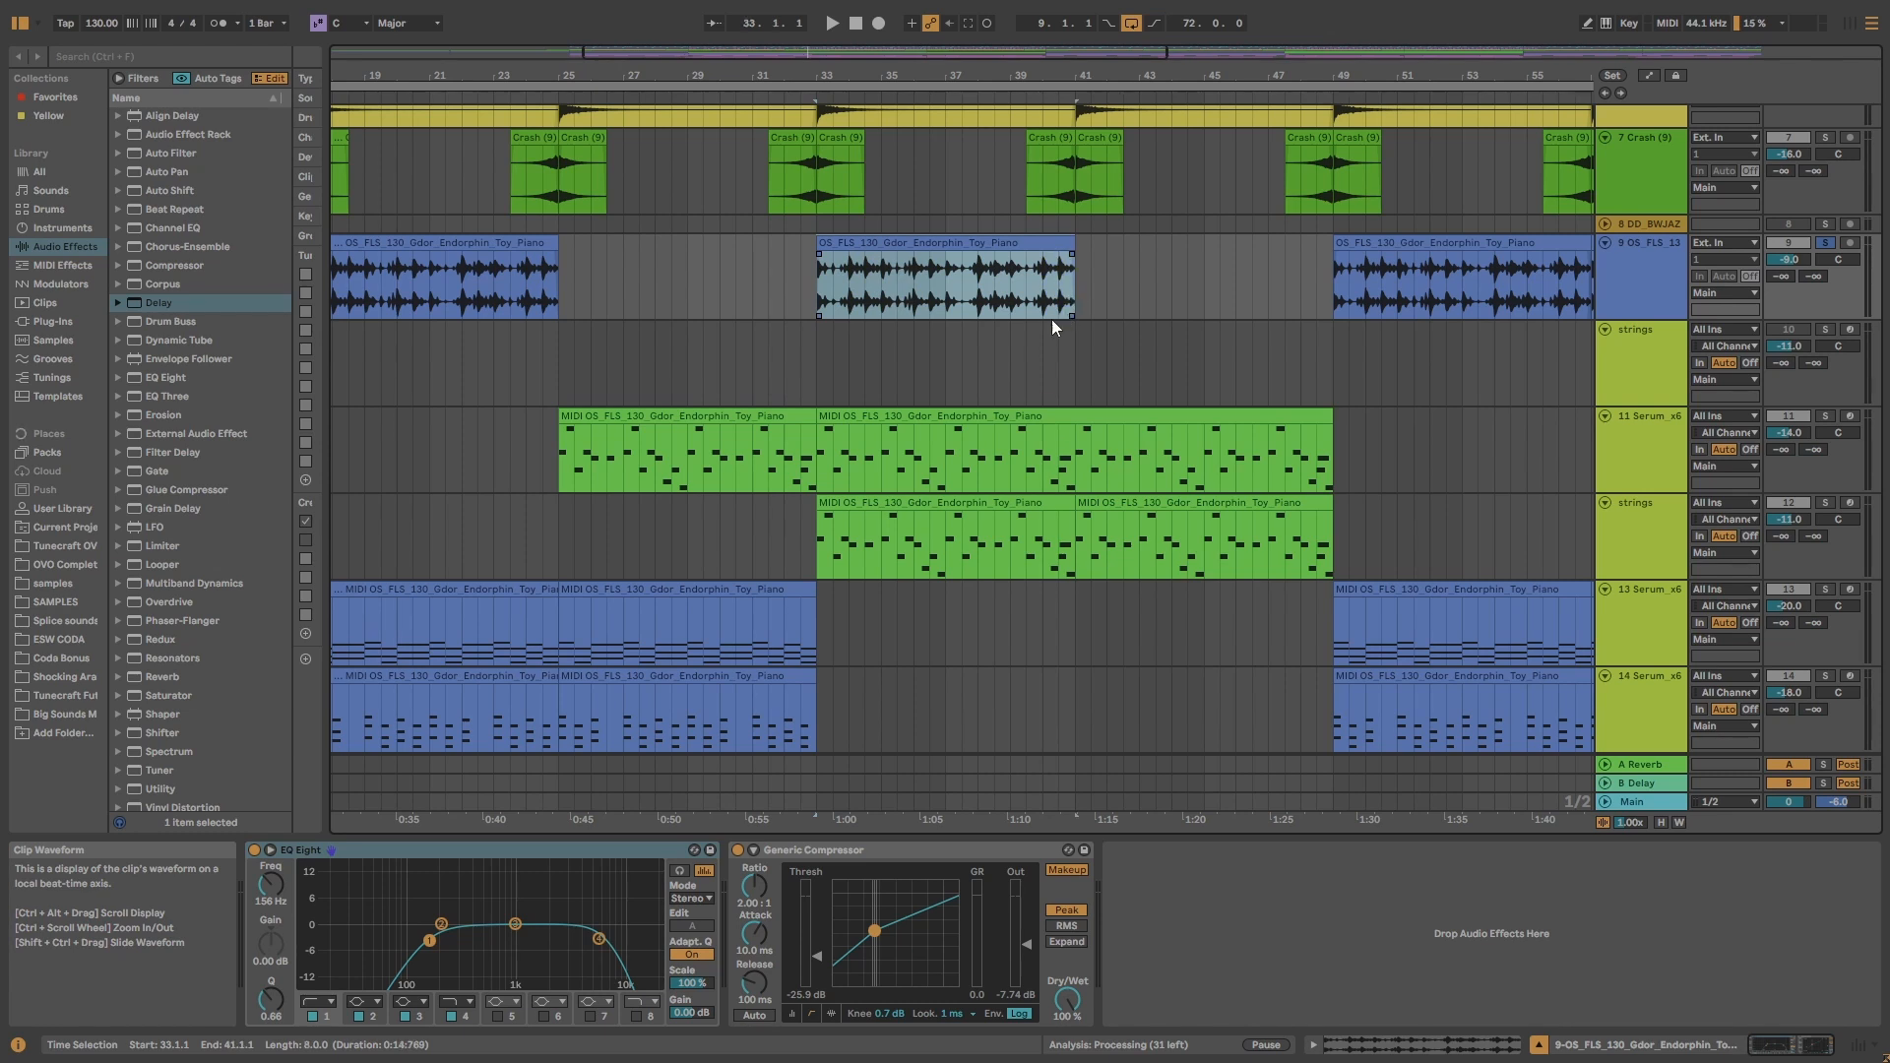
left_click(959, 341)
left_click(945, 246)
mouse_move(945, 247)
left_mouse_down()
mouse_move(766, 256)
mouse_move(974, 256)
mouse_move(941, 258)
left_mouse_up()
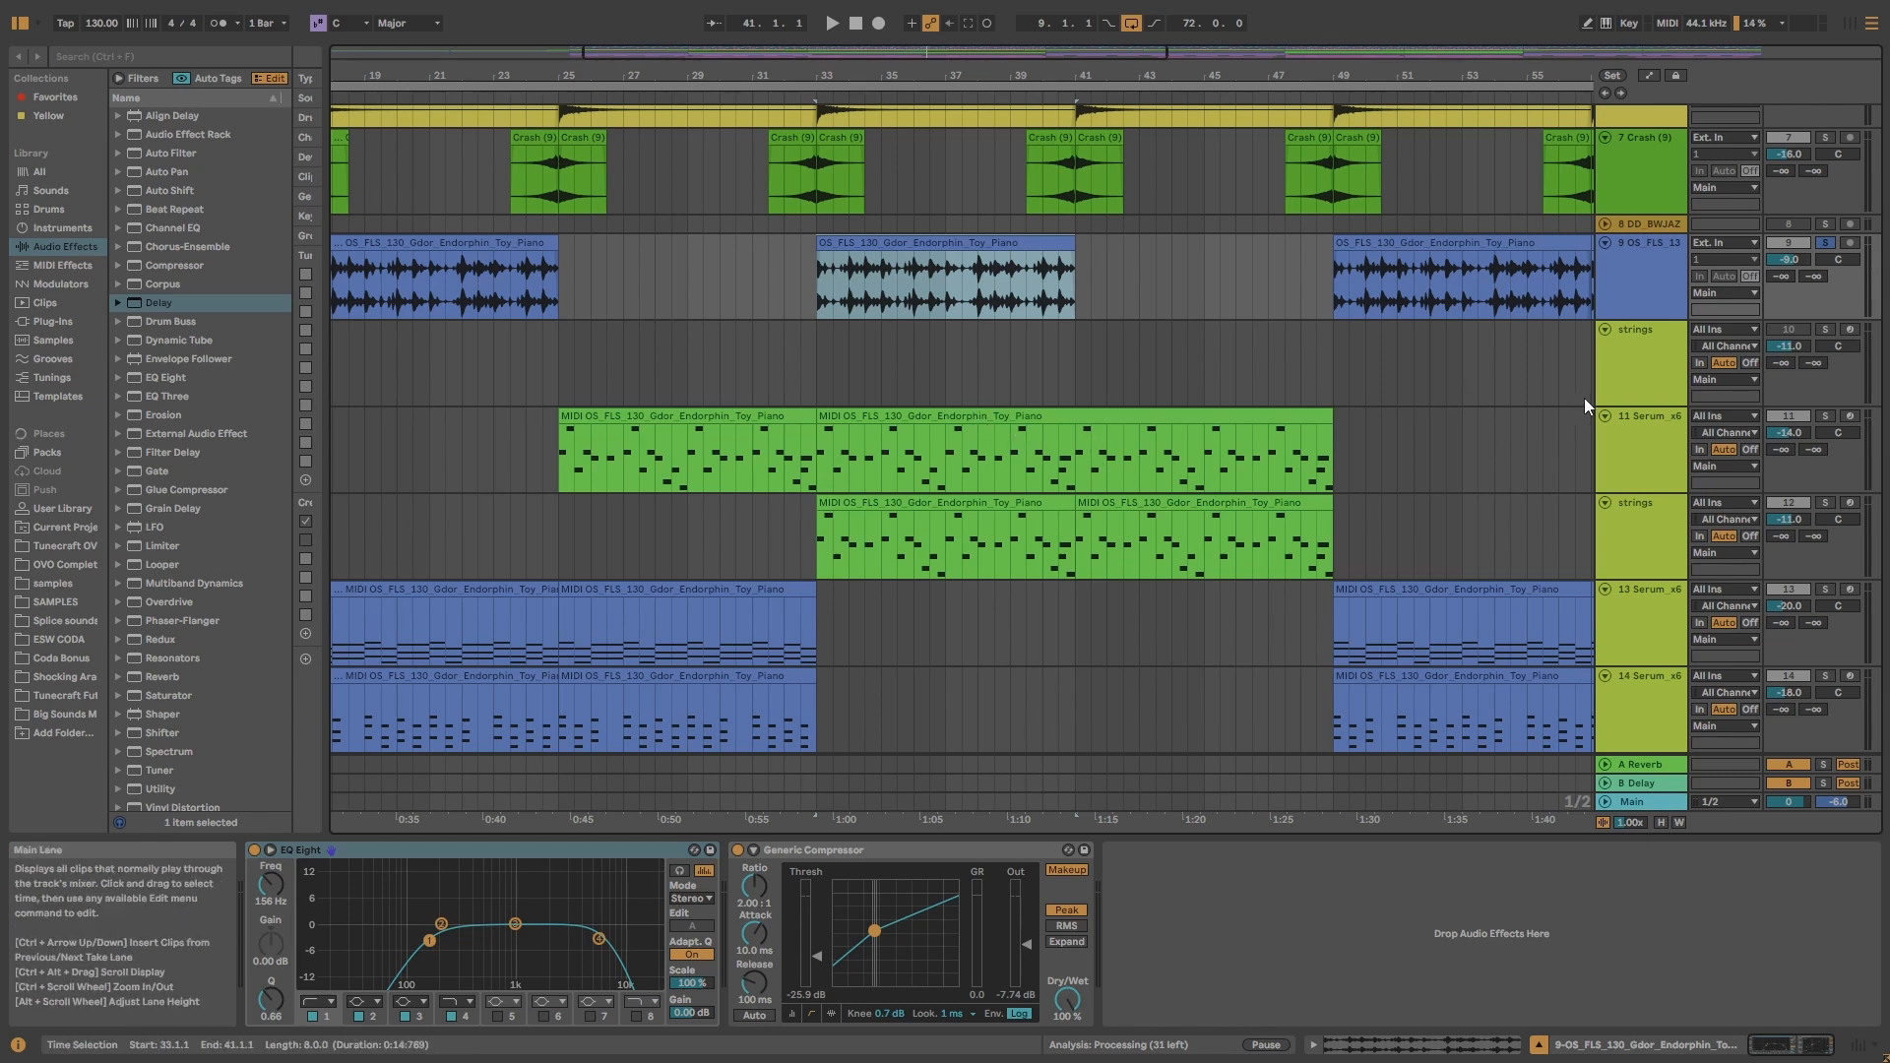
- Rename the piano audio track as SAMPLE
left_click(1649, 301)
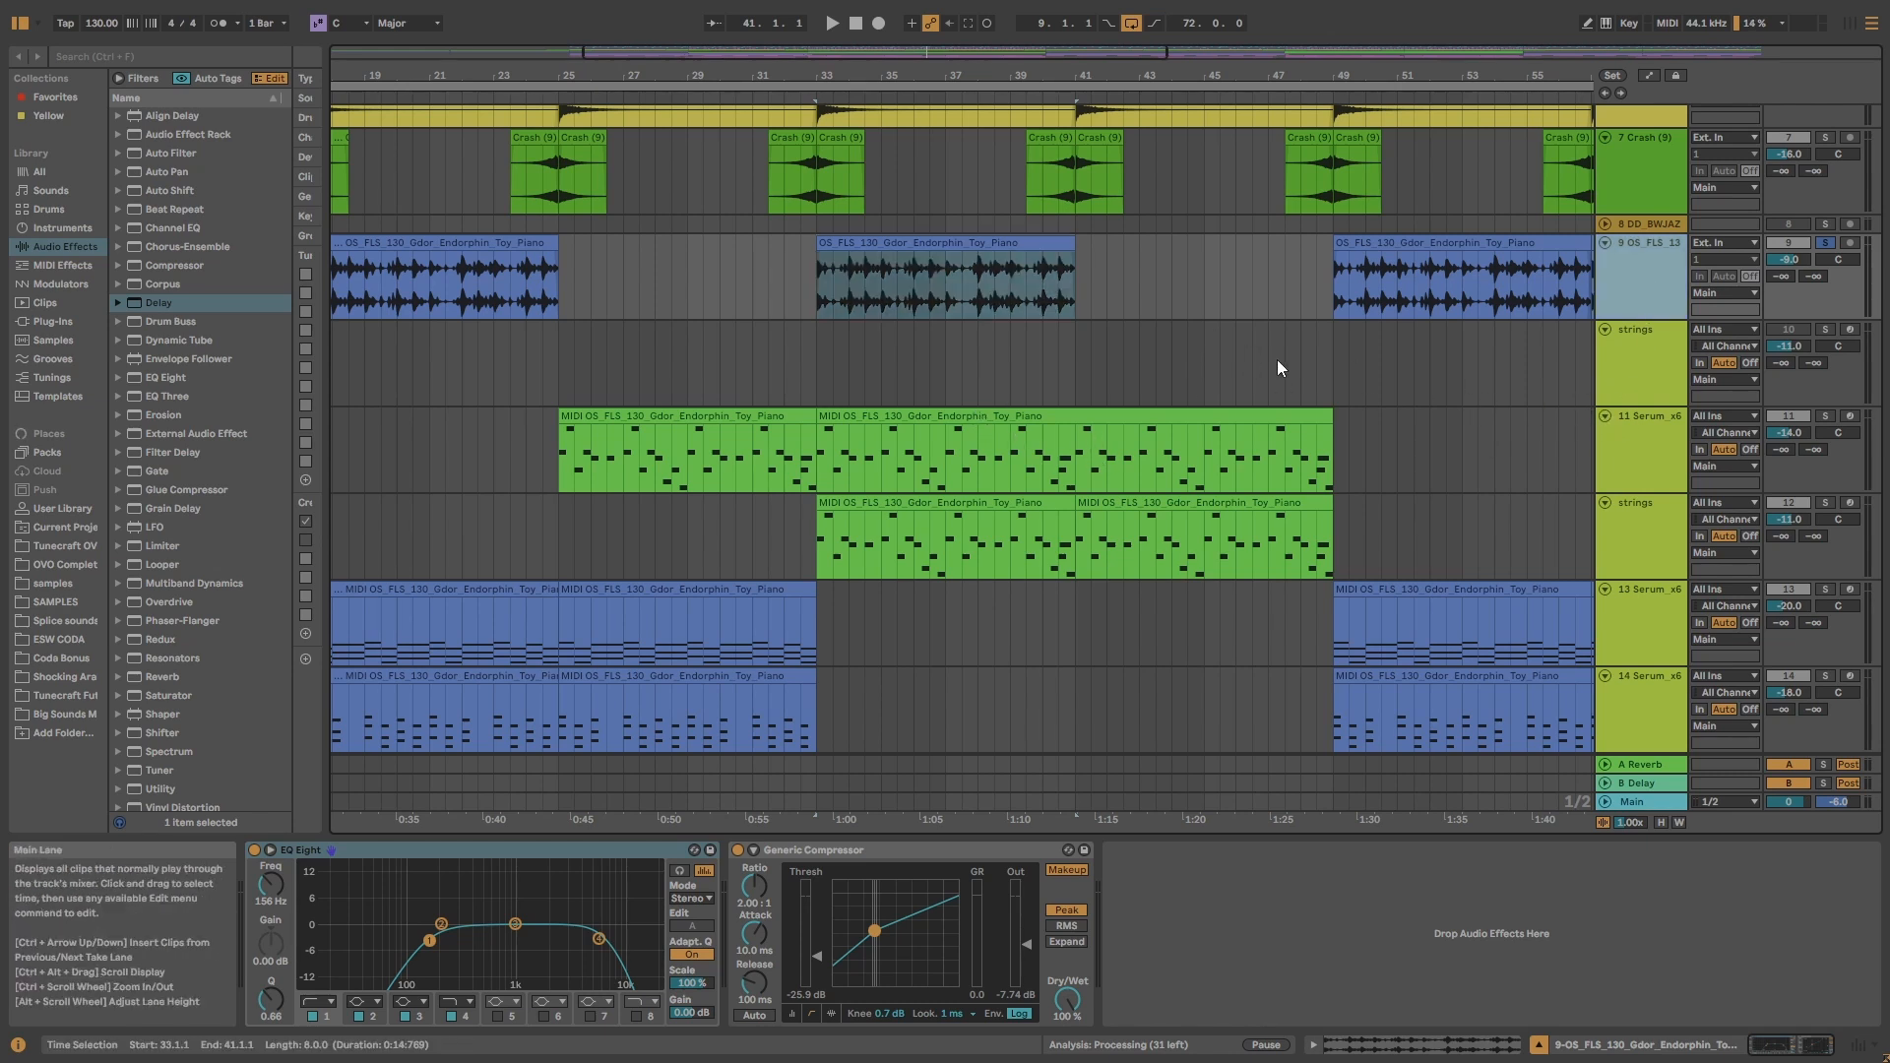
left_click(1643, 379, "shift")
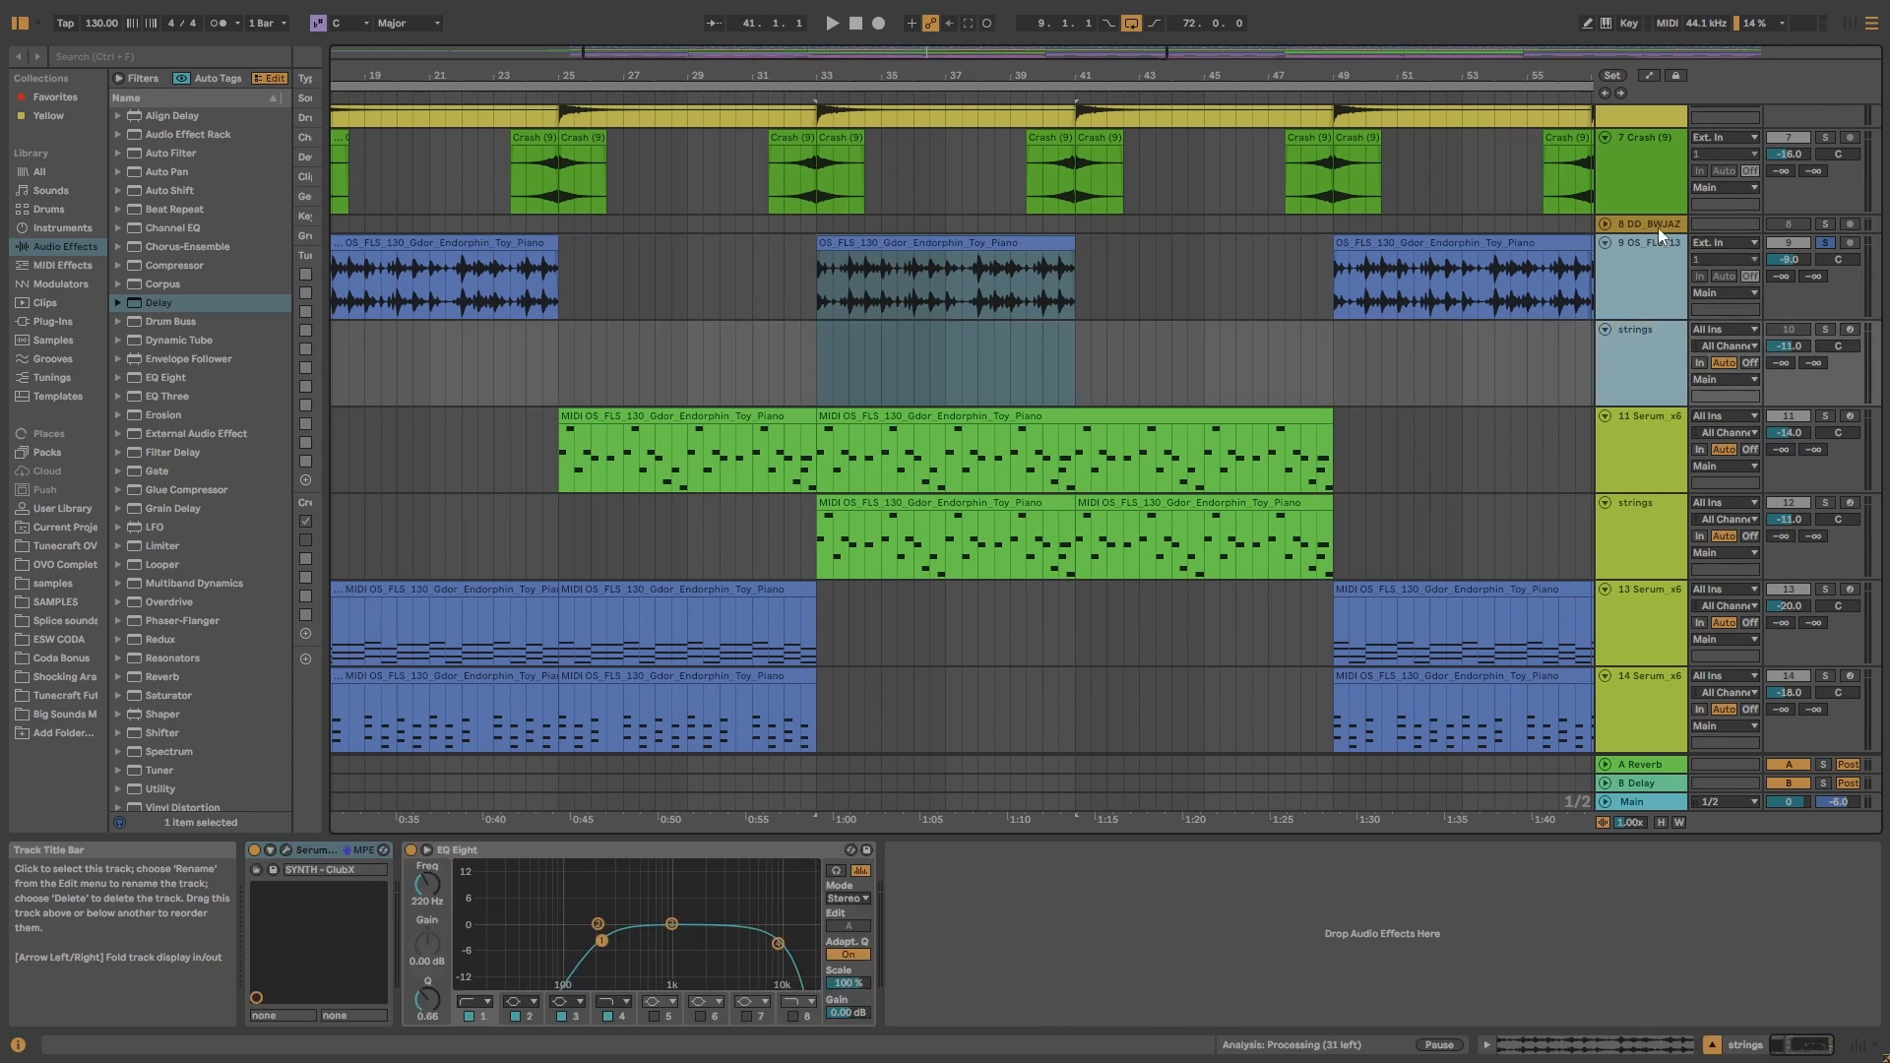
double_click(1623, 252)
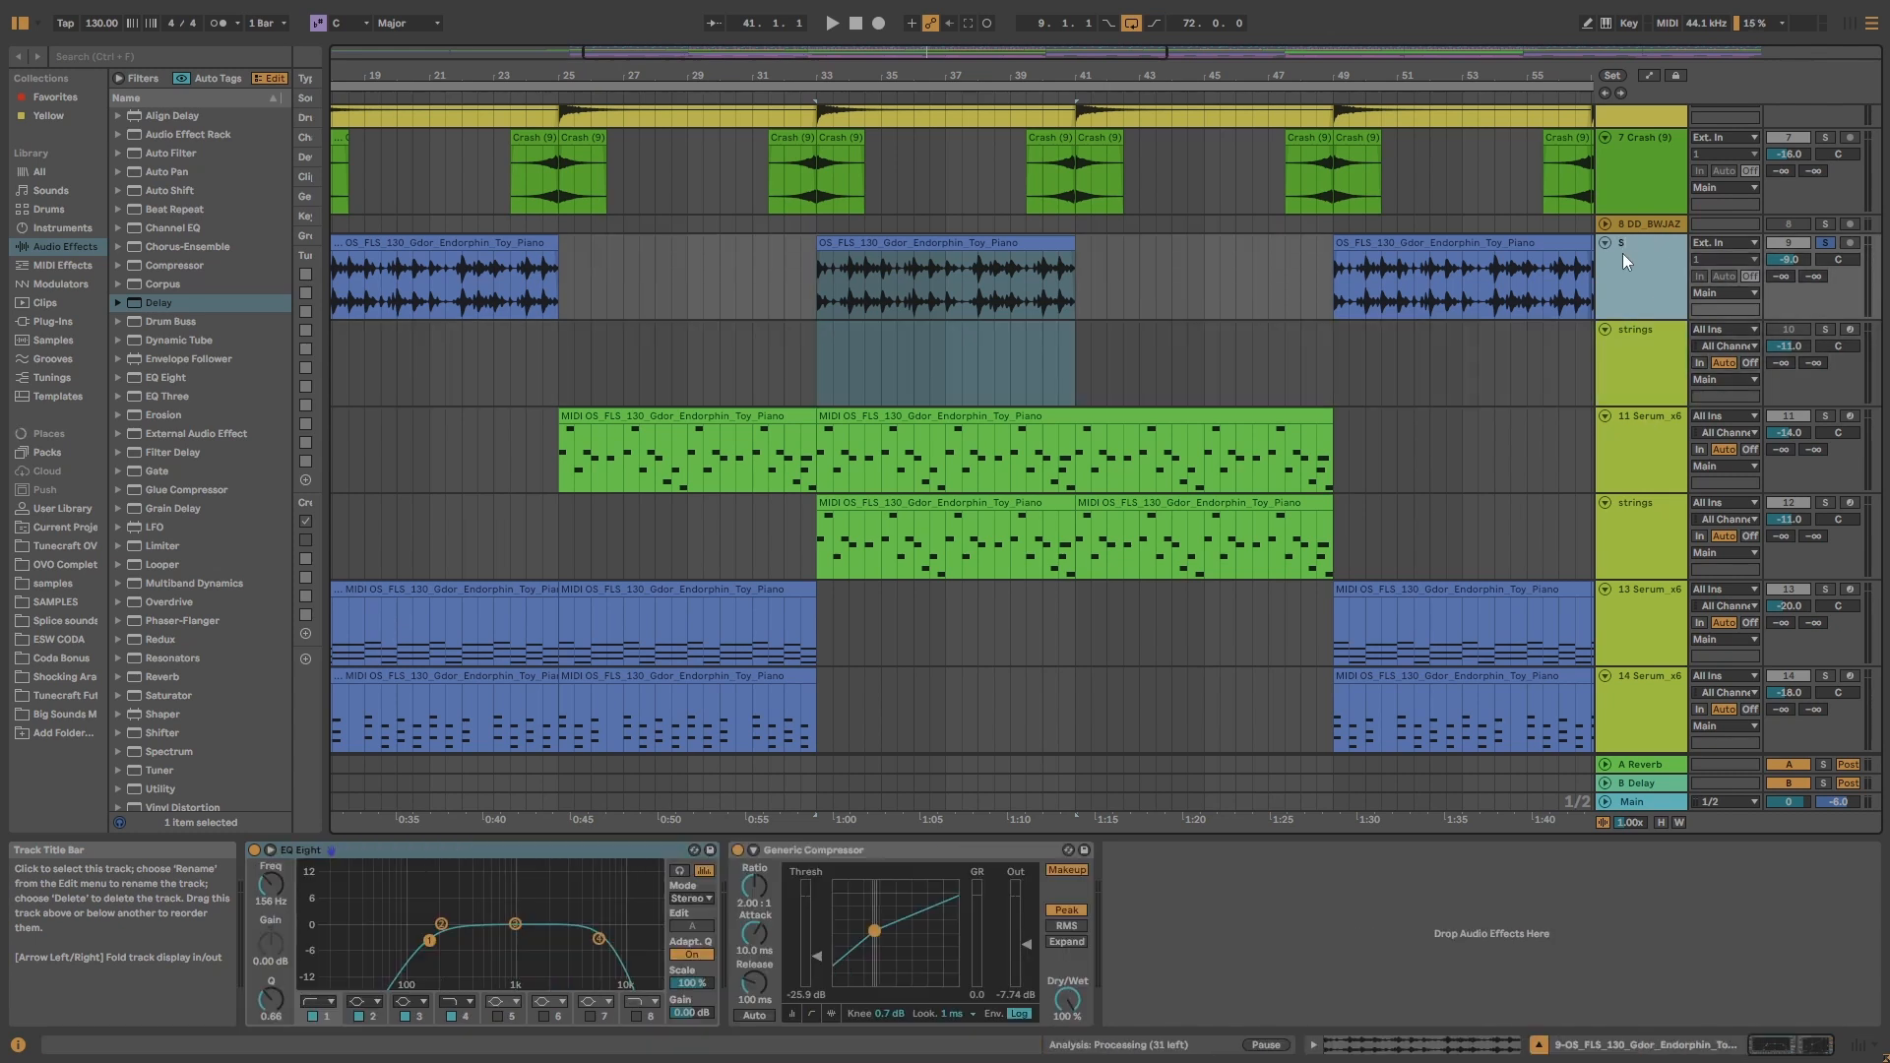
type("SAMPLE")
left_click(1635, 333)
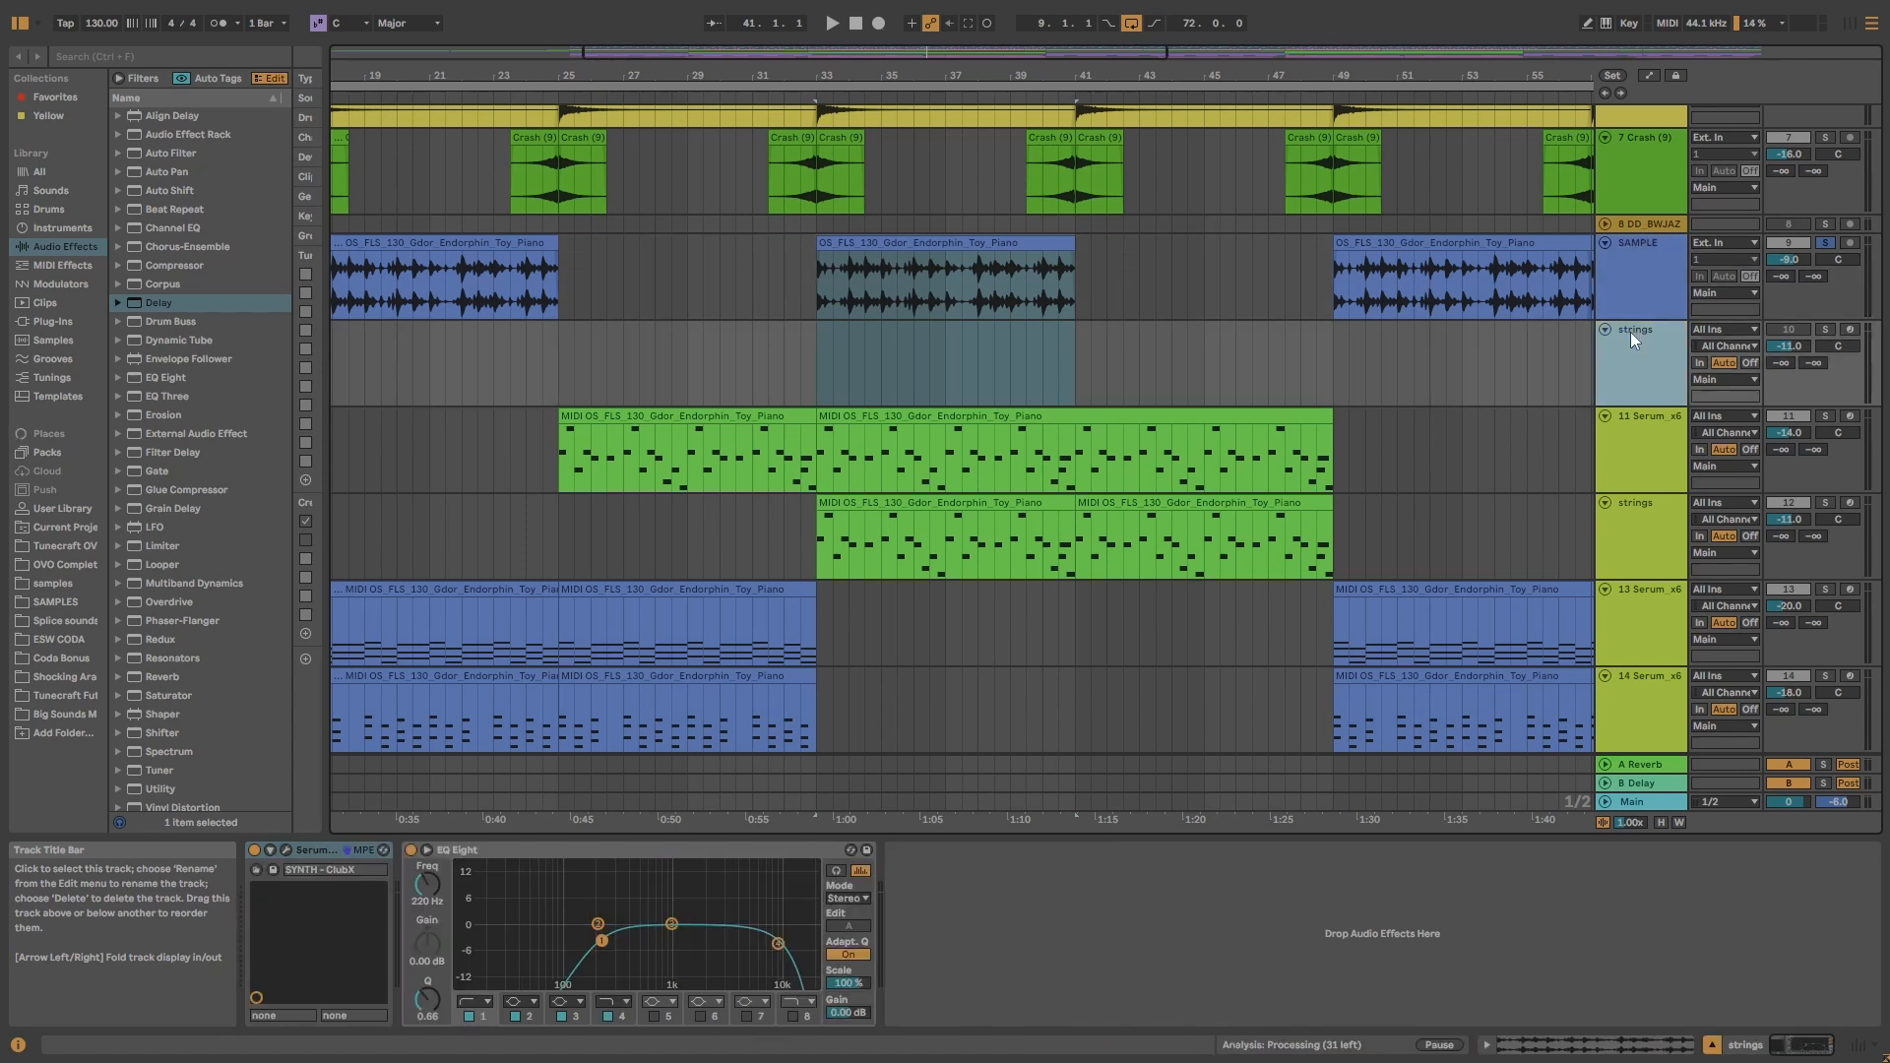
left_click(1081, 367)
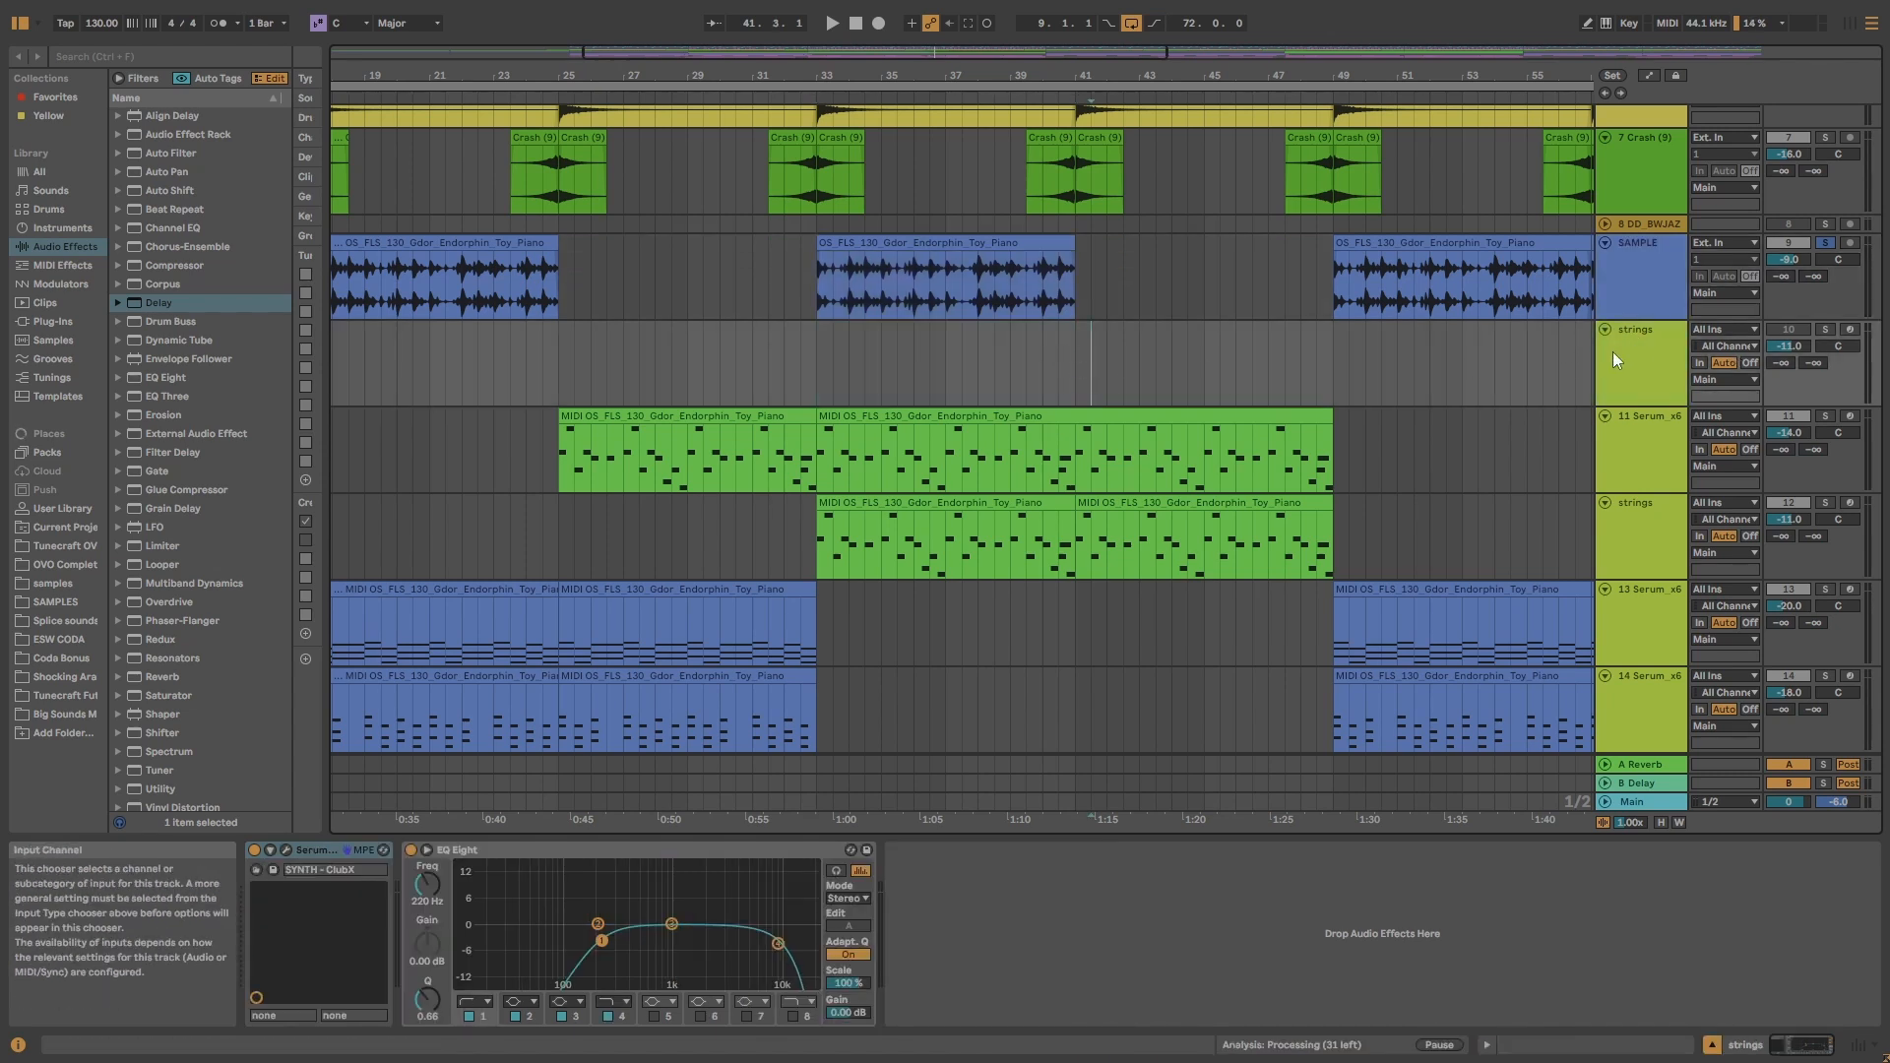
- Insert an empty MIDI track directly below the SAMPLE track and remove it again
left_click(1652, 286)
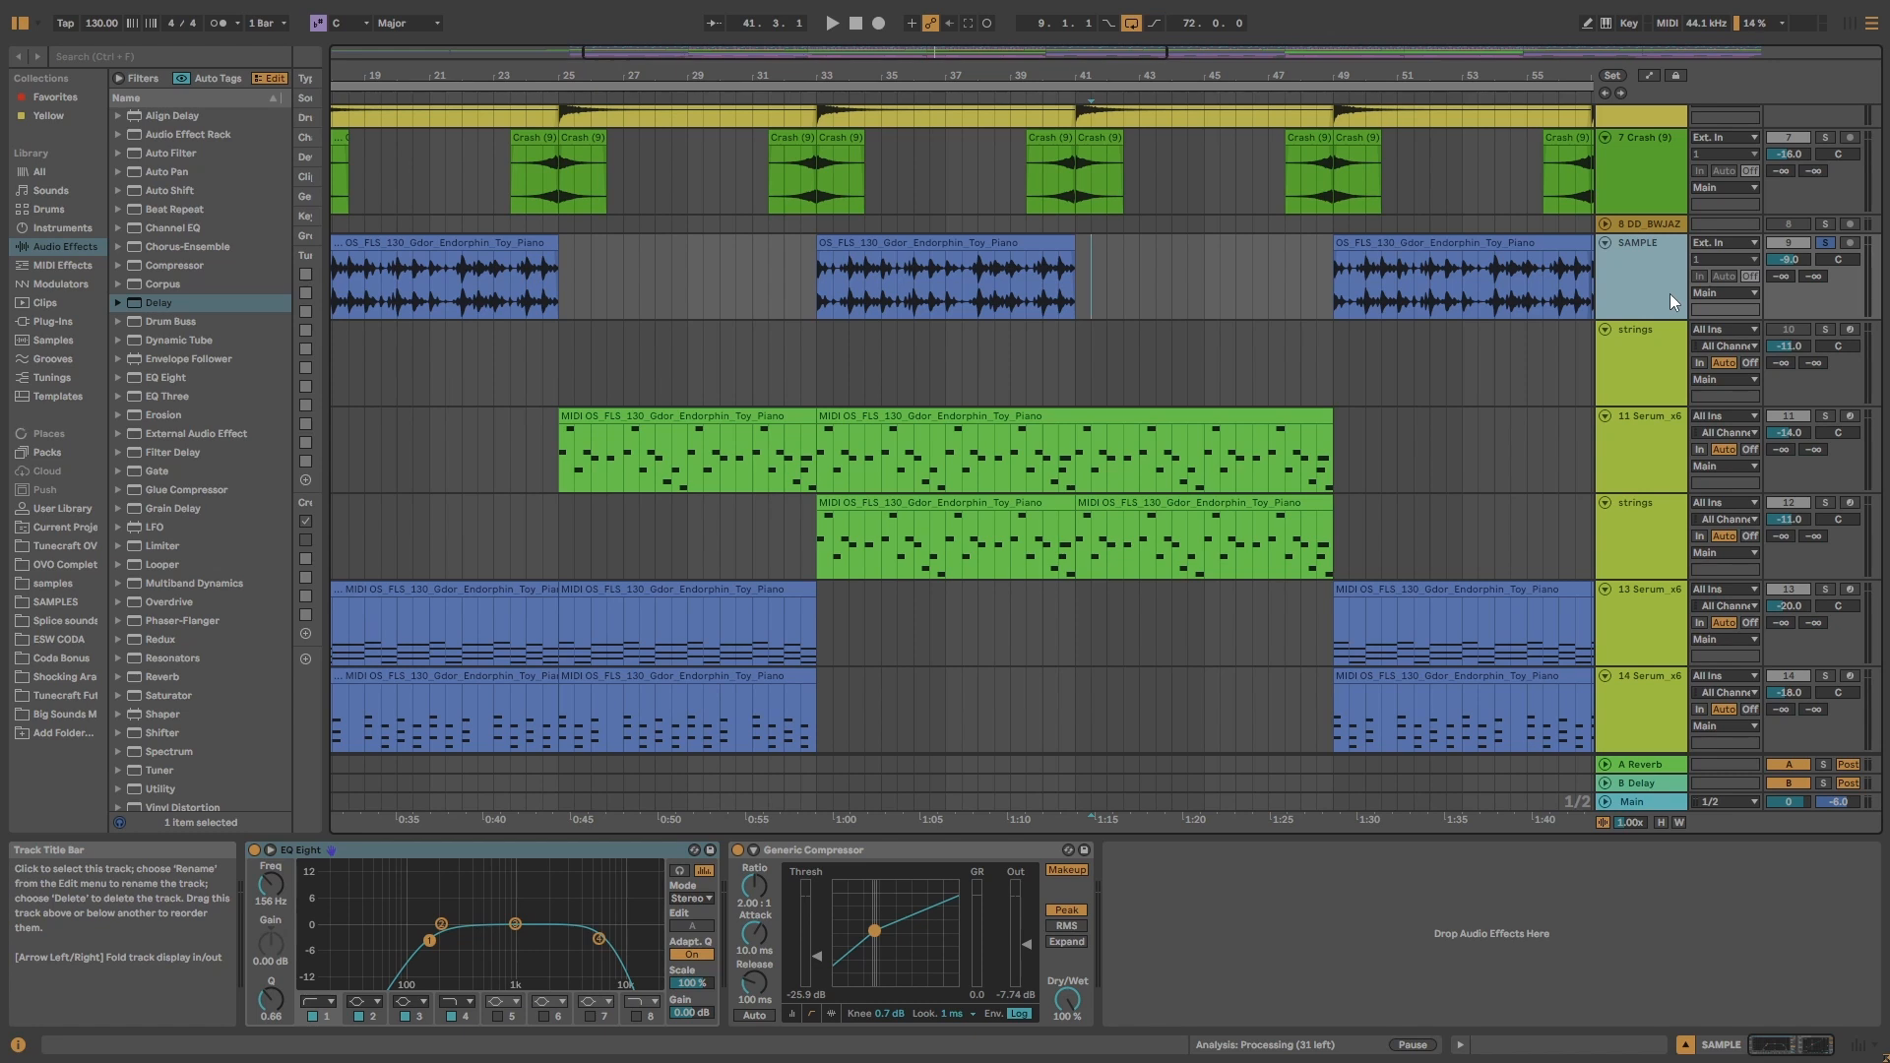
key("ctrl+shift+t")
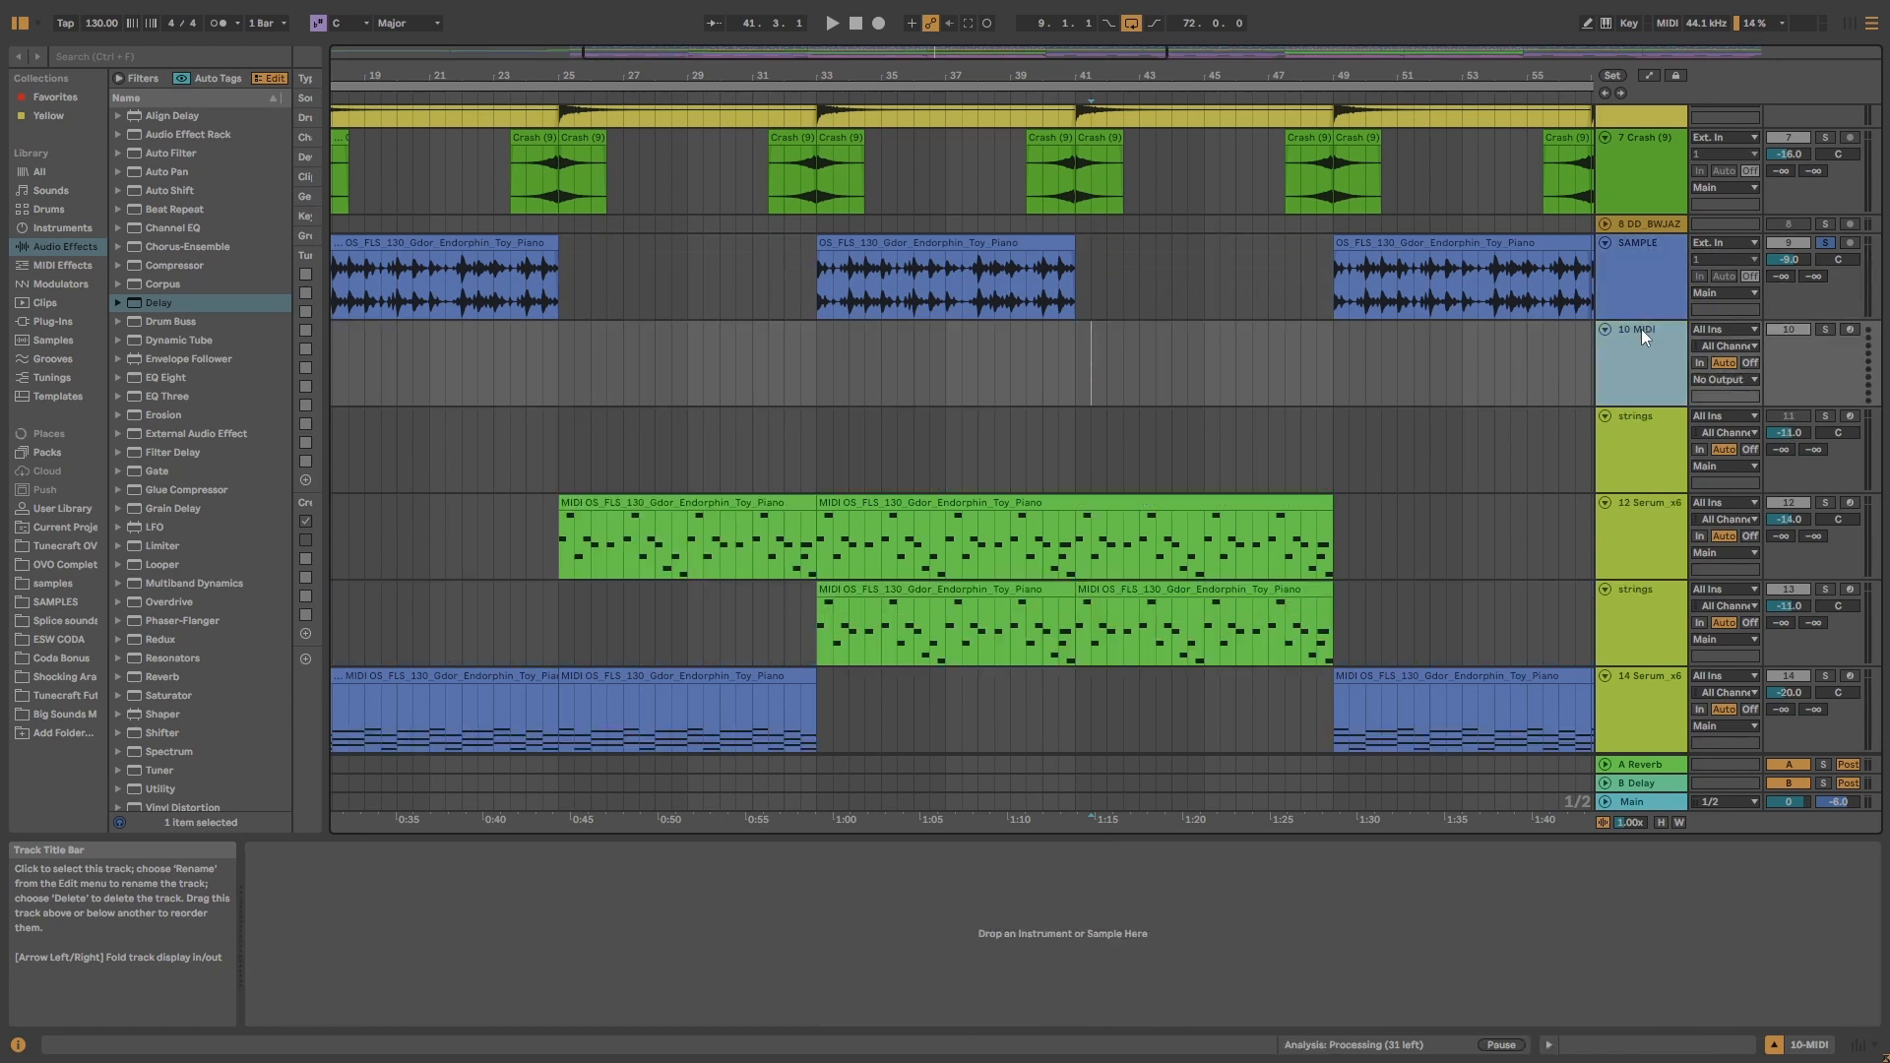
right_click(1651, 330)
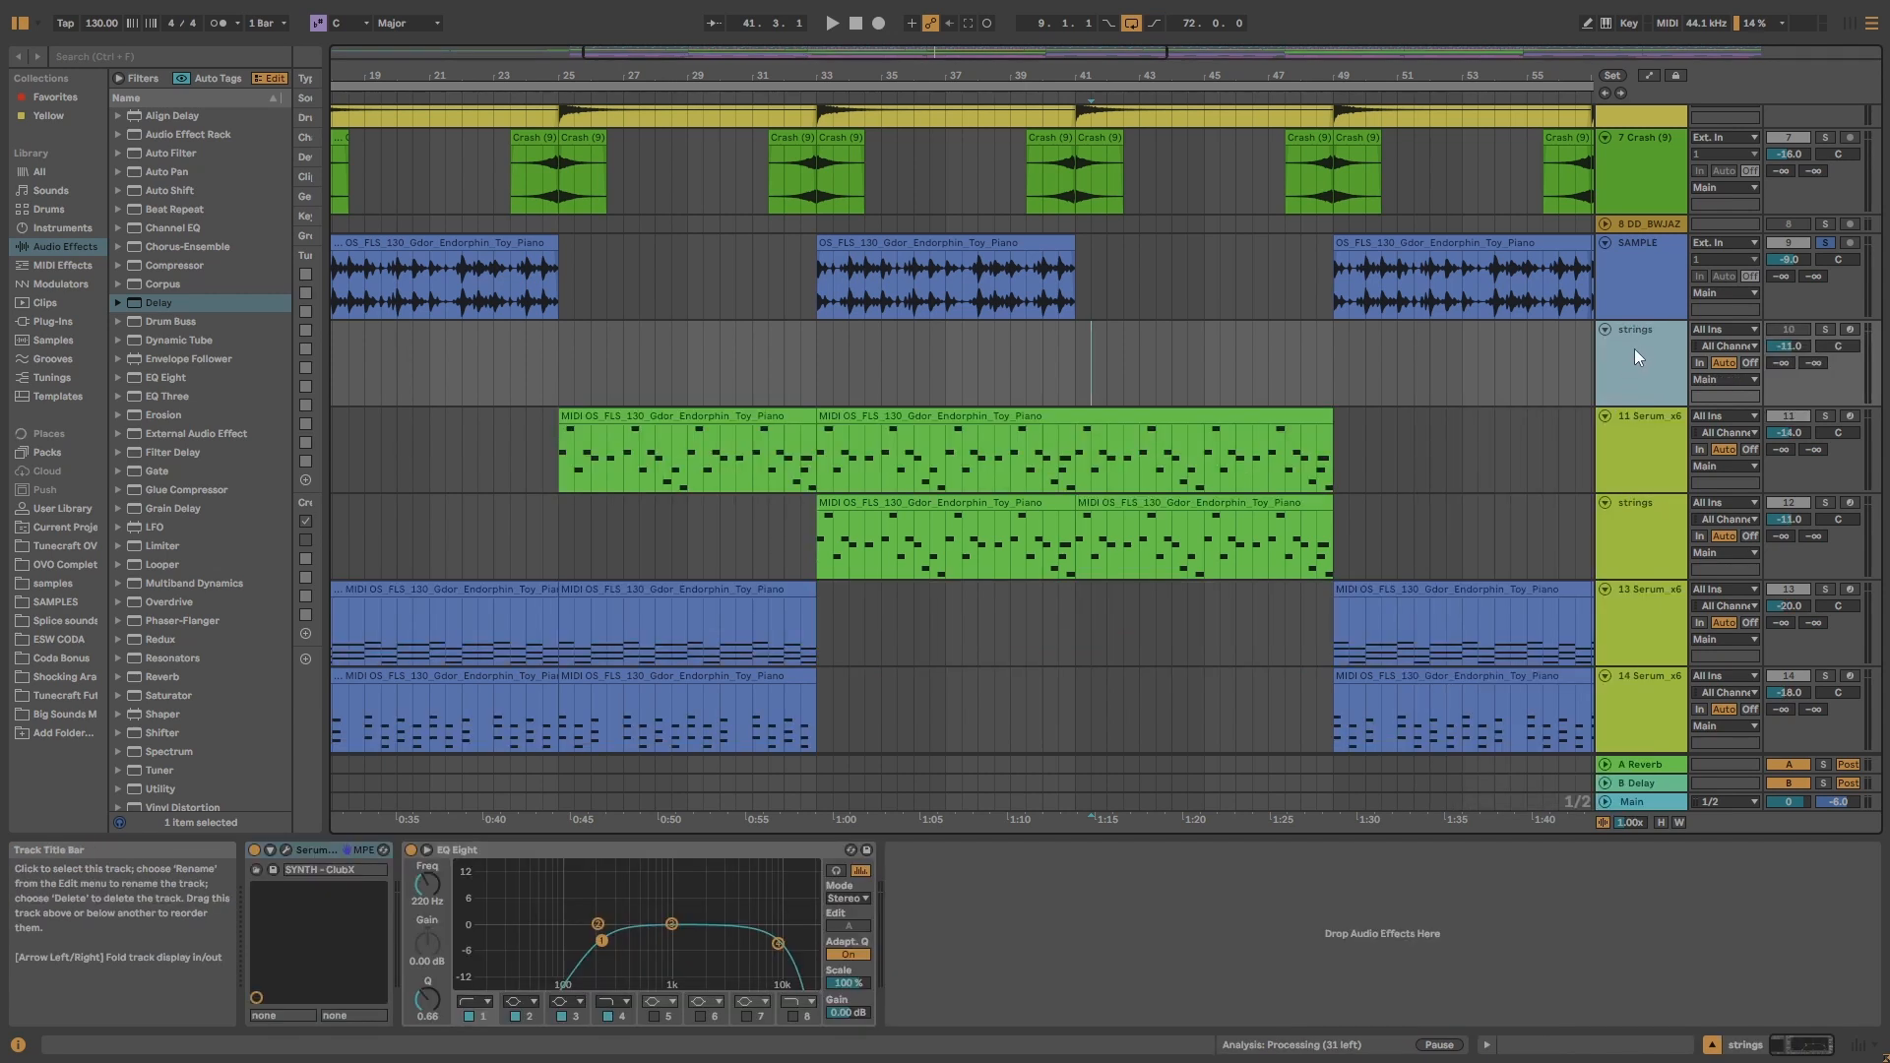
double_click(1635, 356)
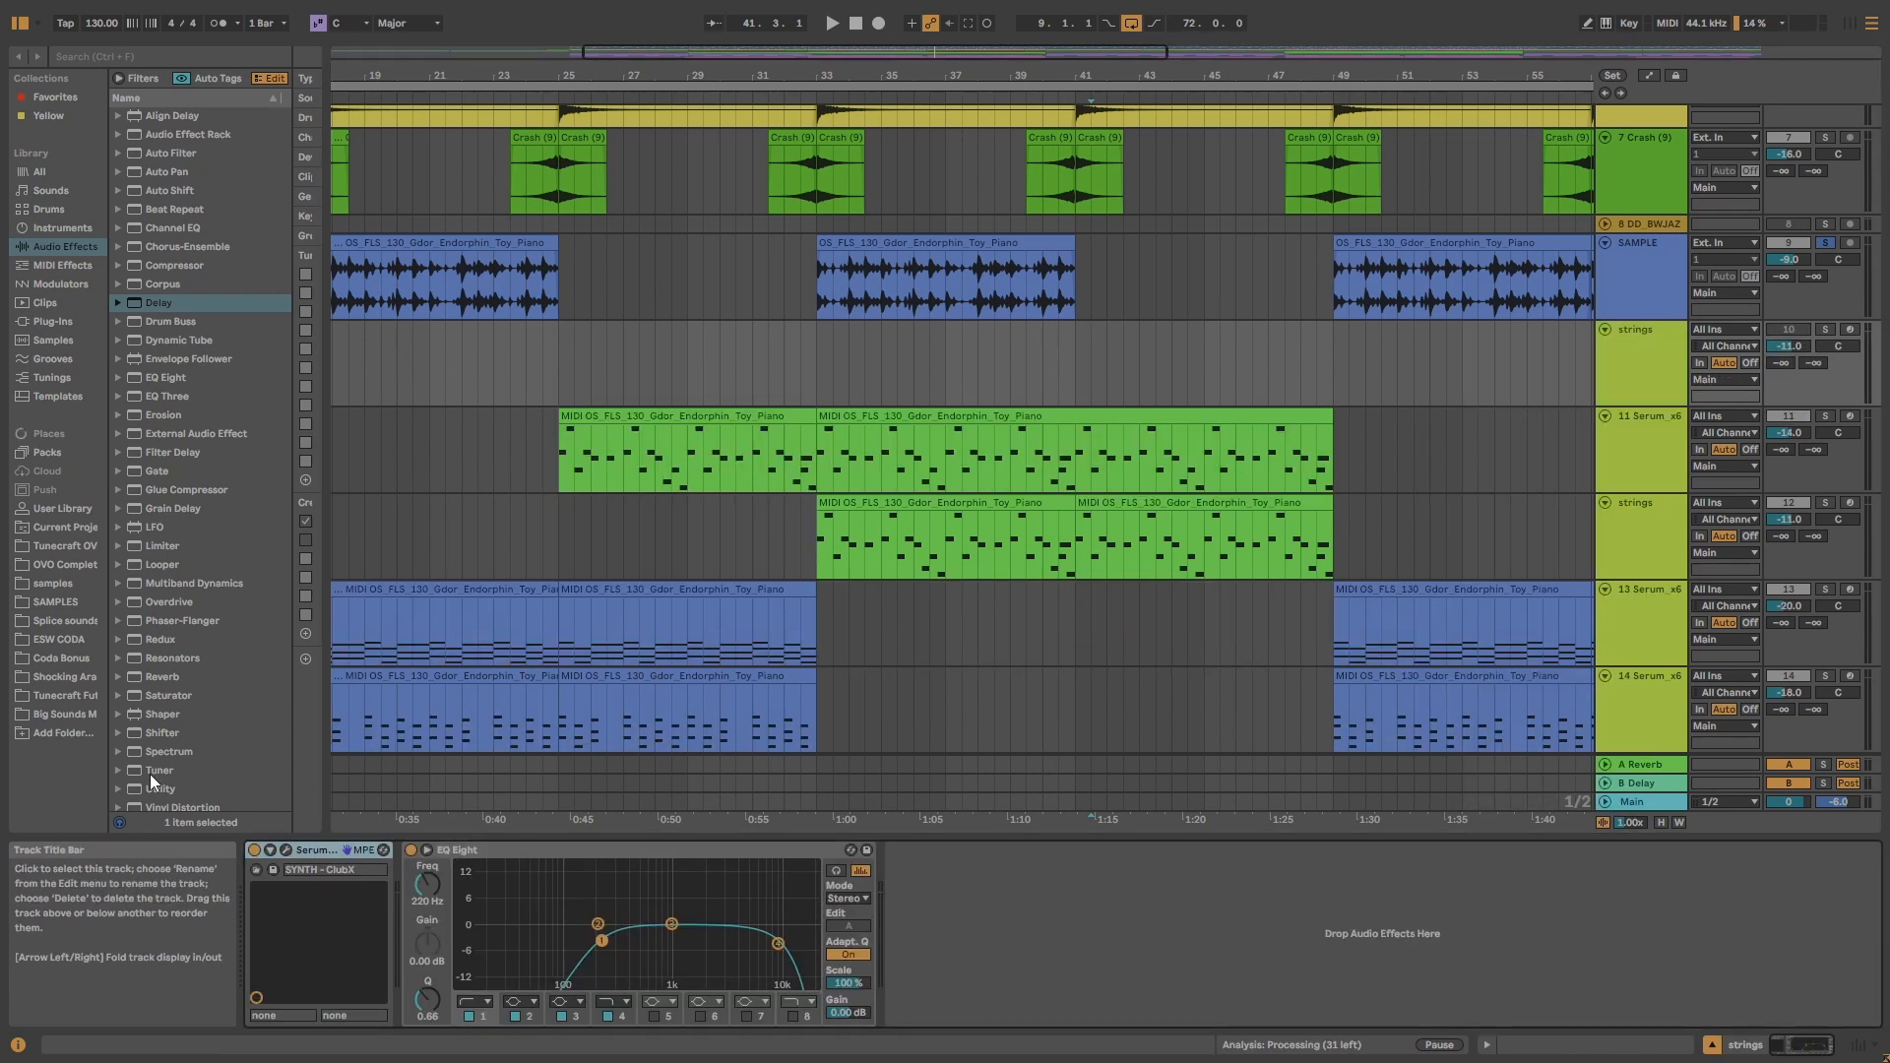
- Inspect the Serum plug-in windows of the upper strings track and of track 11, closing each one
left_click(284, 850)
left_click(930, 97)
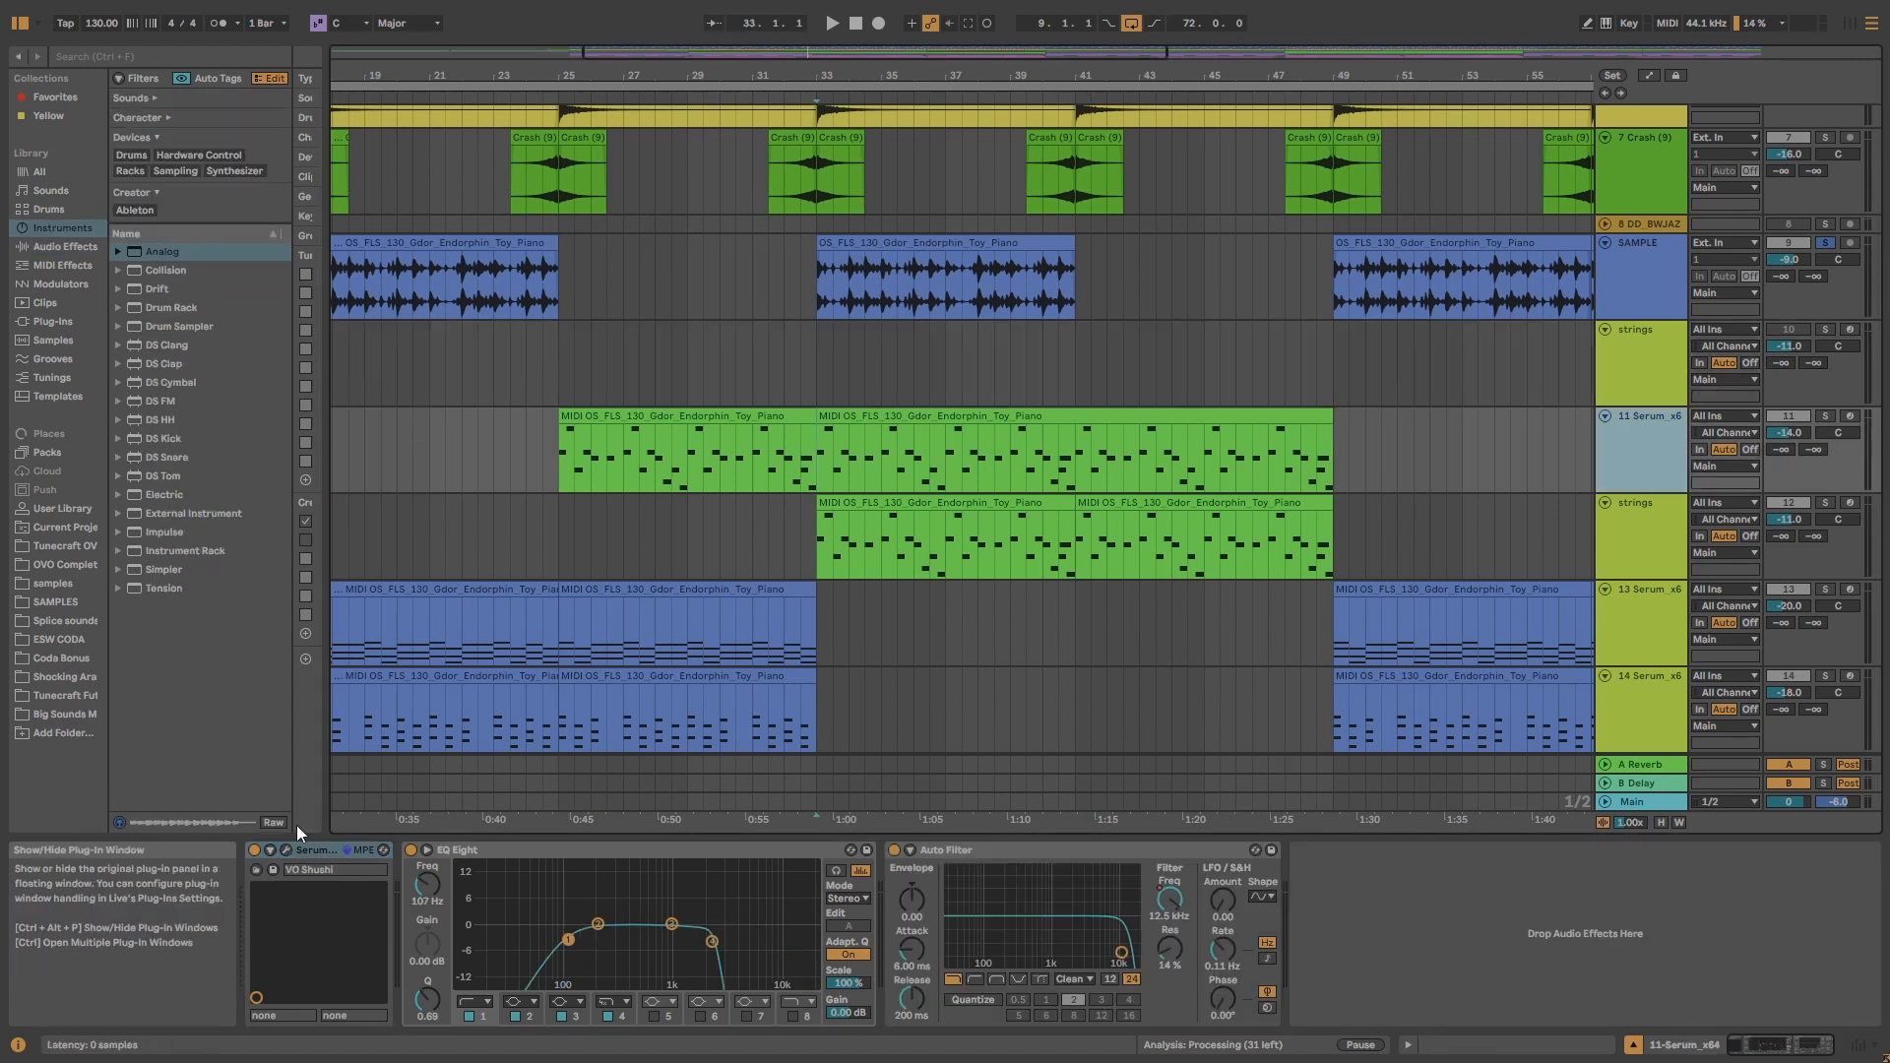
left_click(286, 850)
left_click(929, 99)
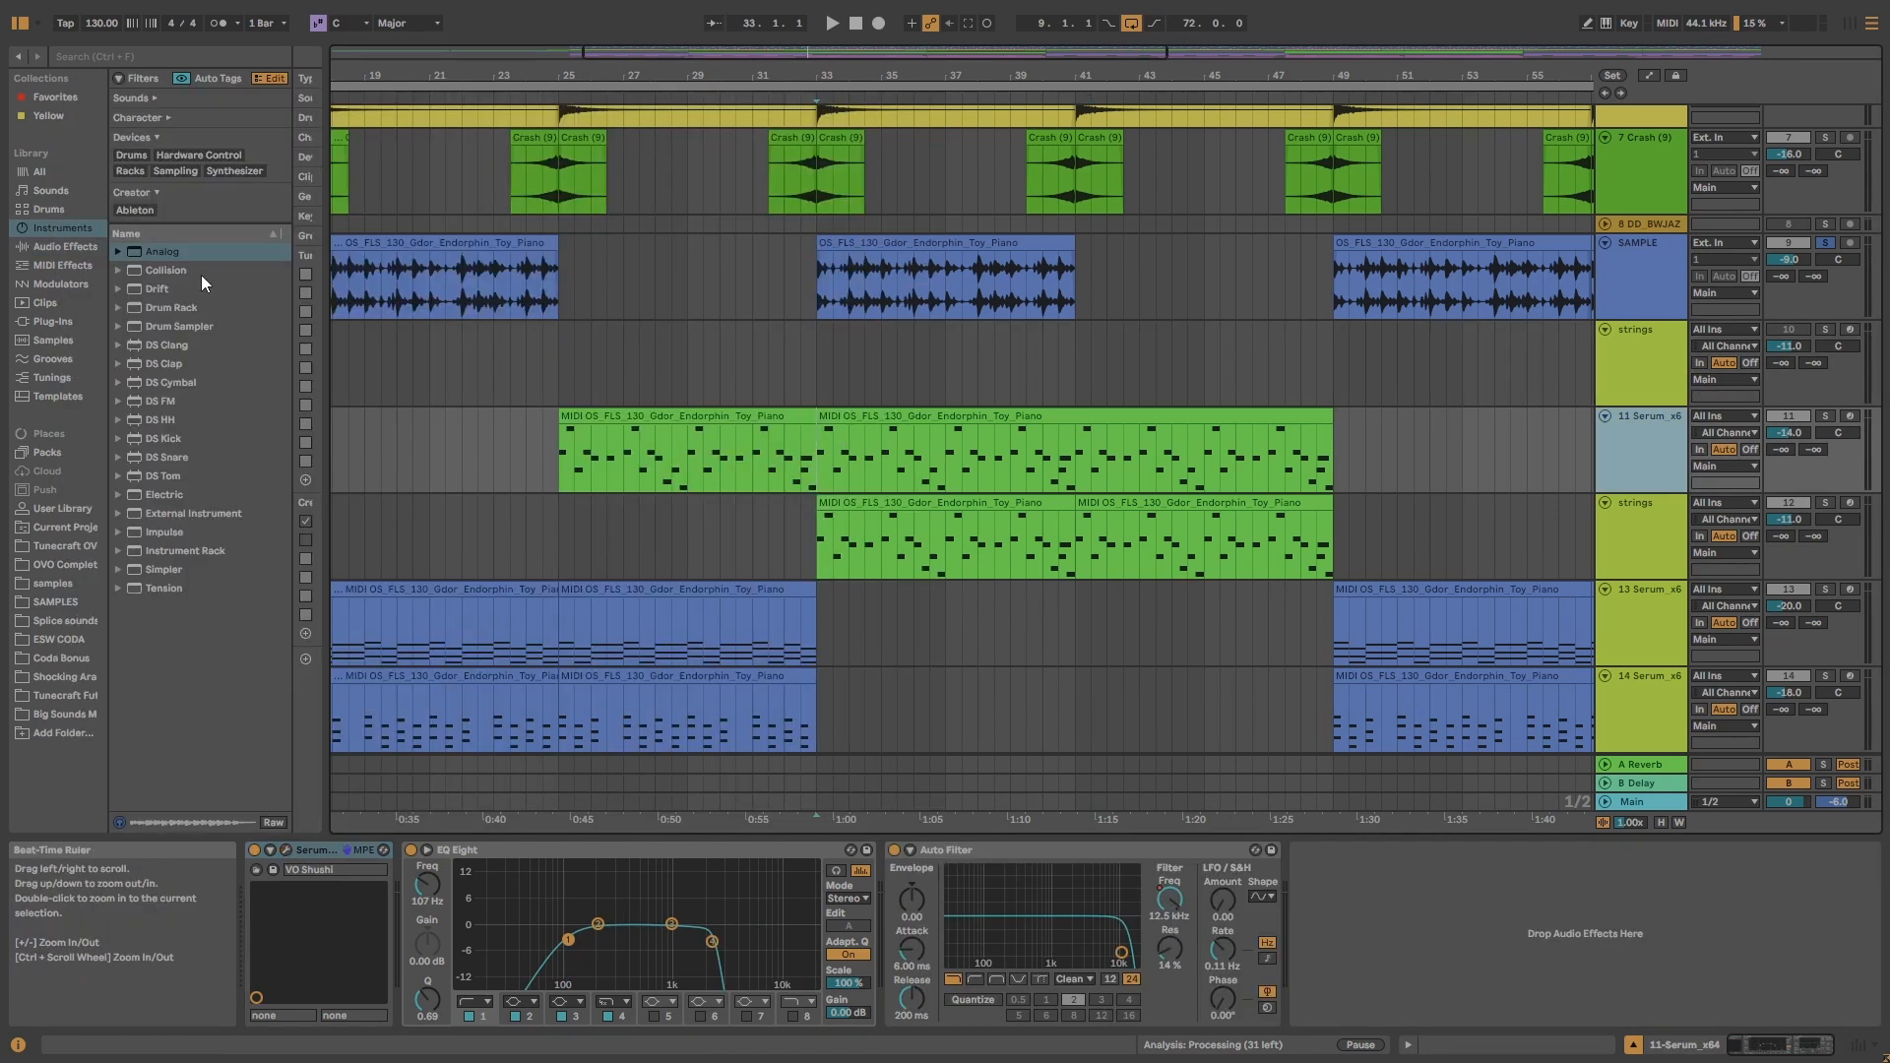
- Try the Analog preset Dual OSC Buzz Lead as the instrument of the upper strings track, and undo it
left_click(120, 248)
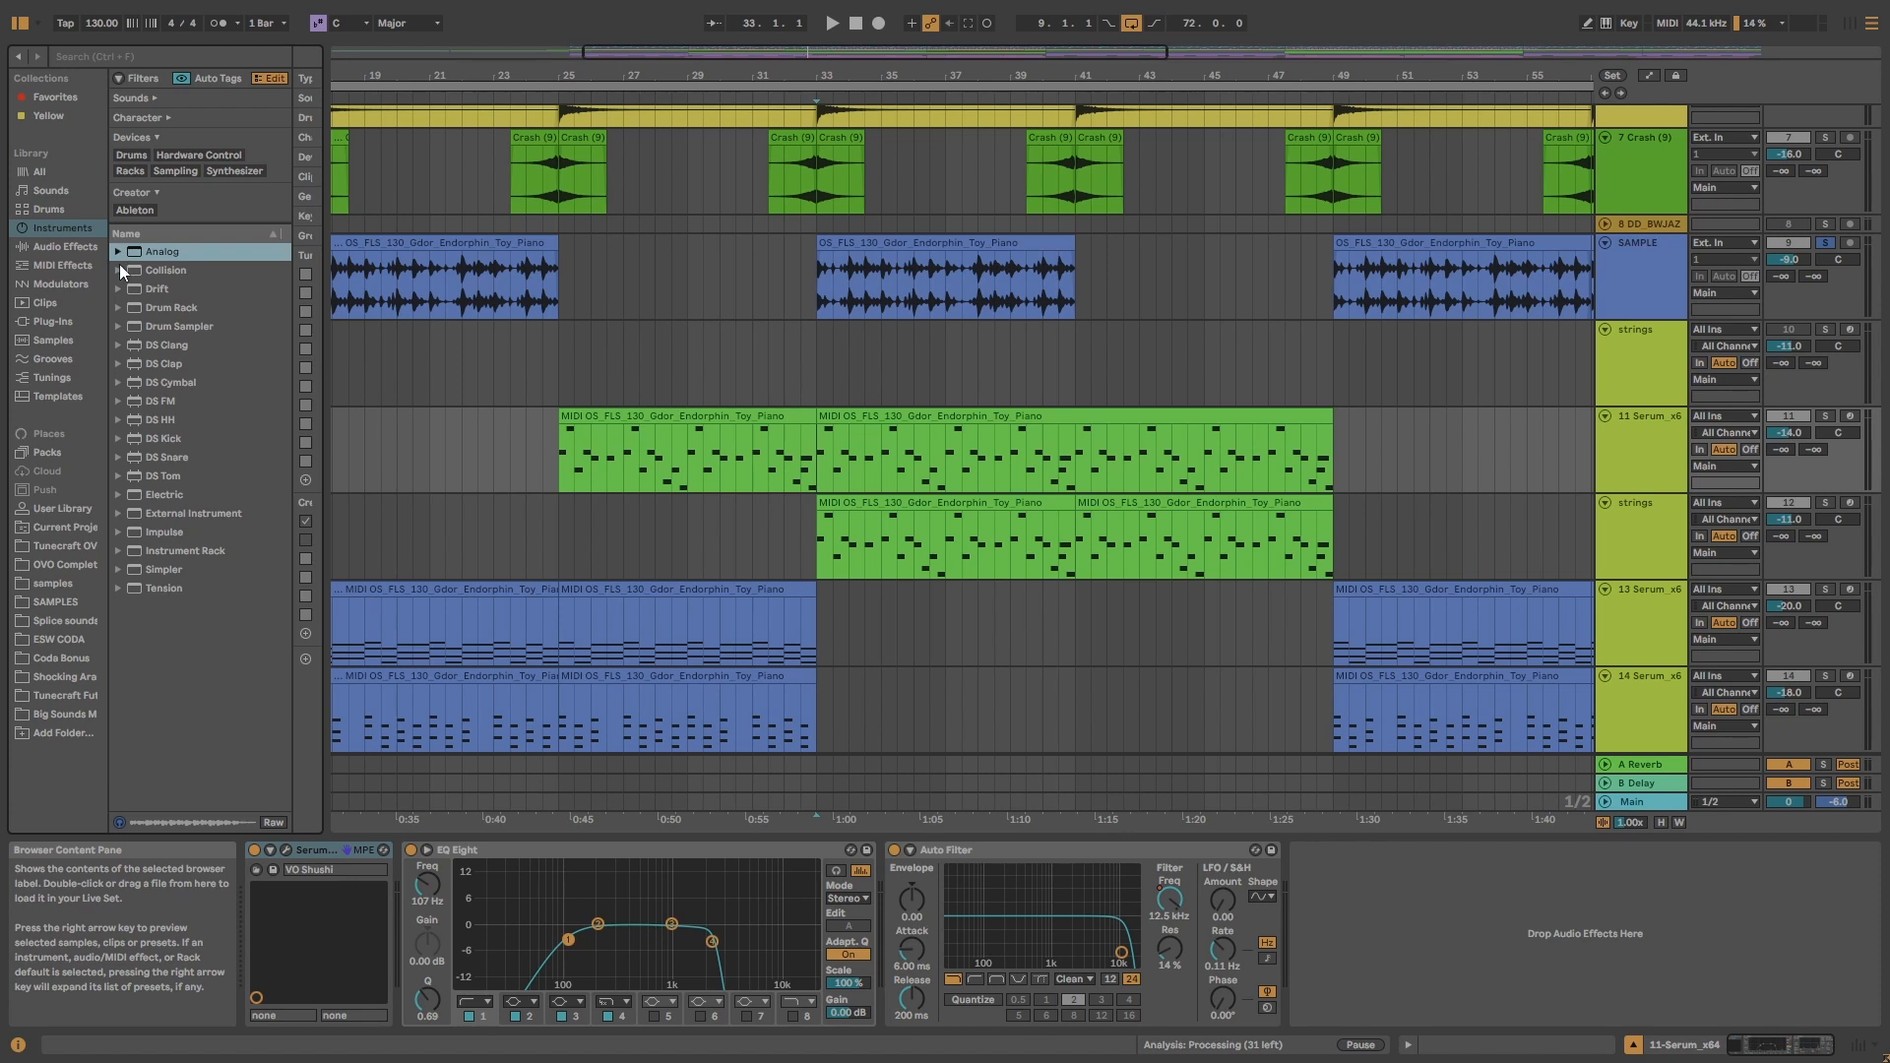
left_click(119, 268)
left_click(117, 269)
left_click(119, 253)
left_click(185, 327)
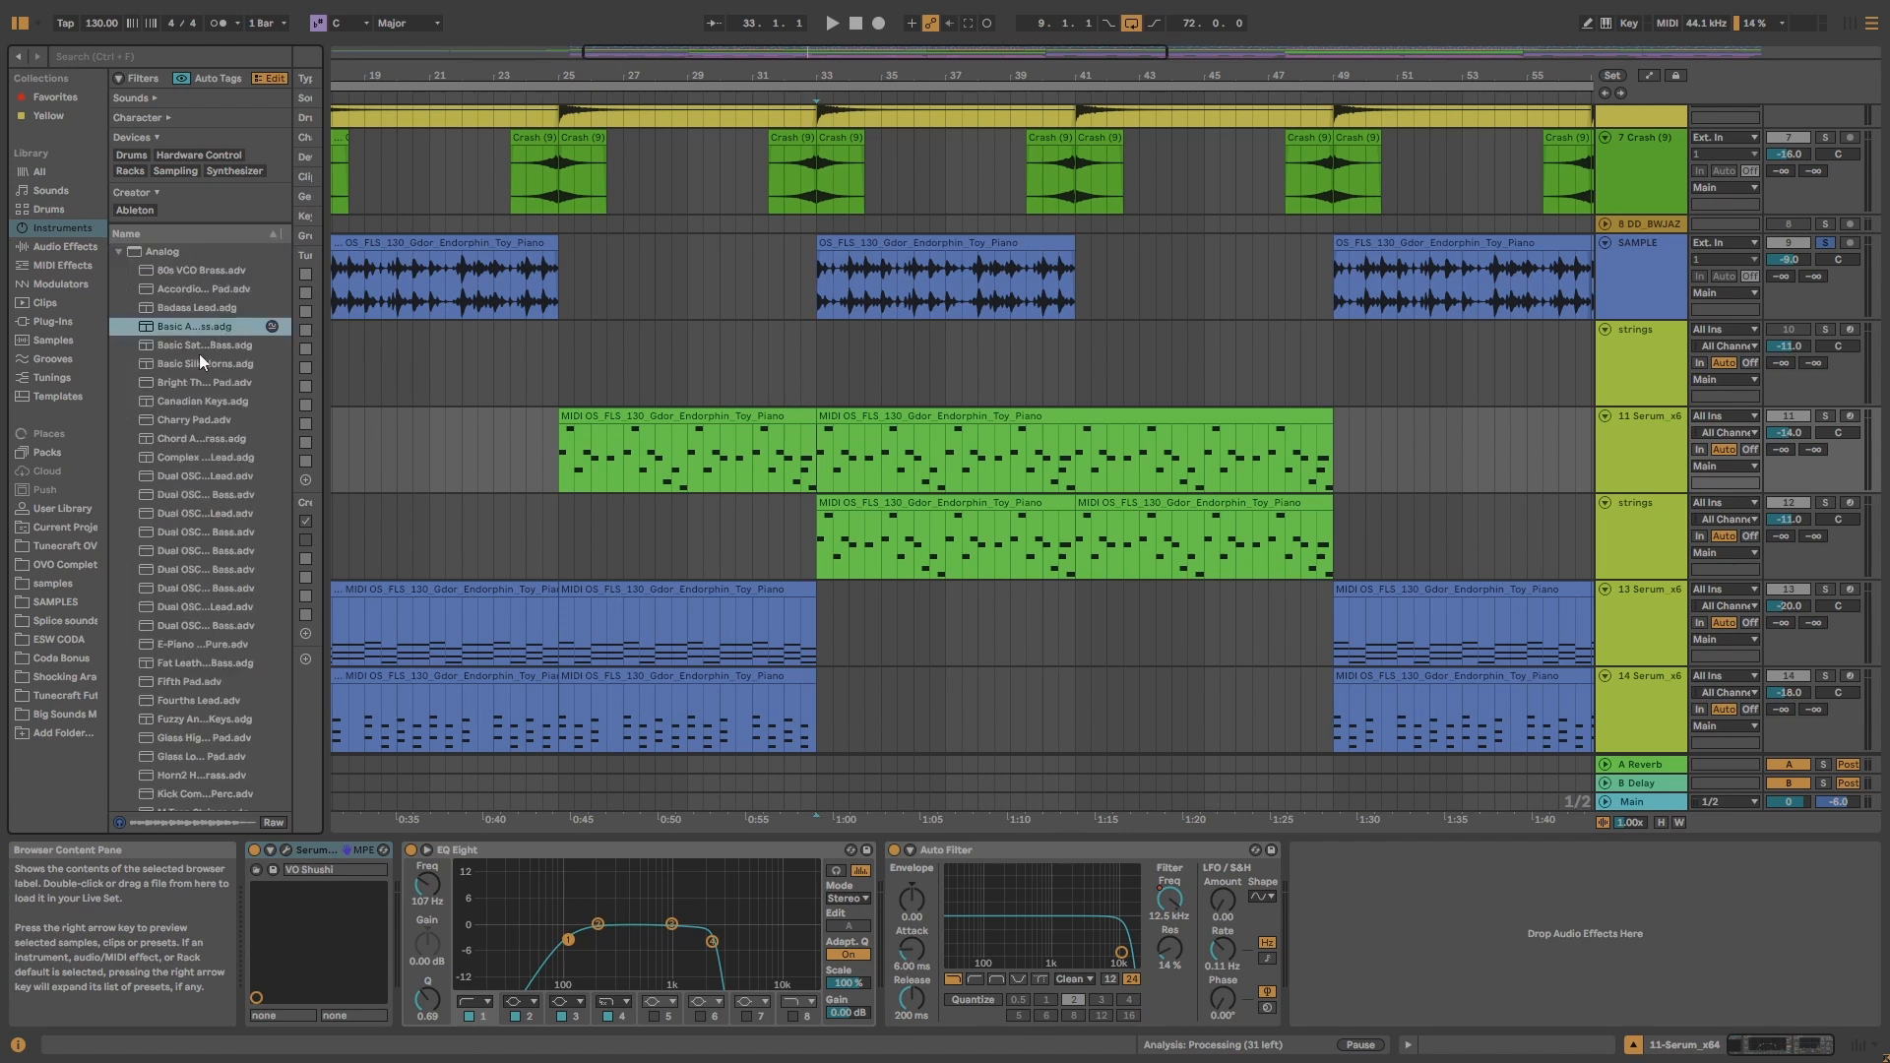
left_click(230, 568)
left_click(234, 479)
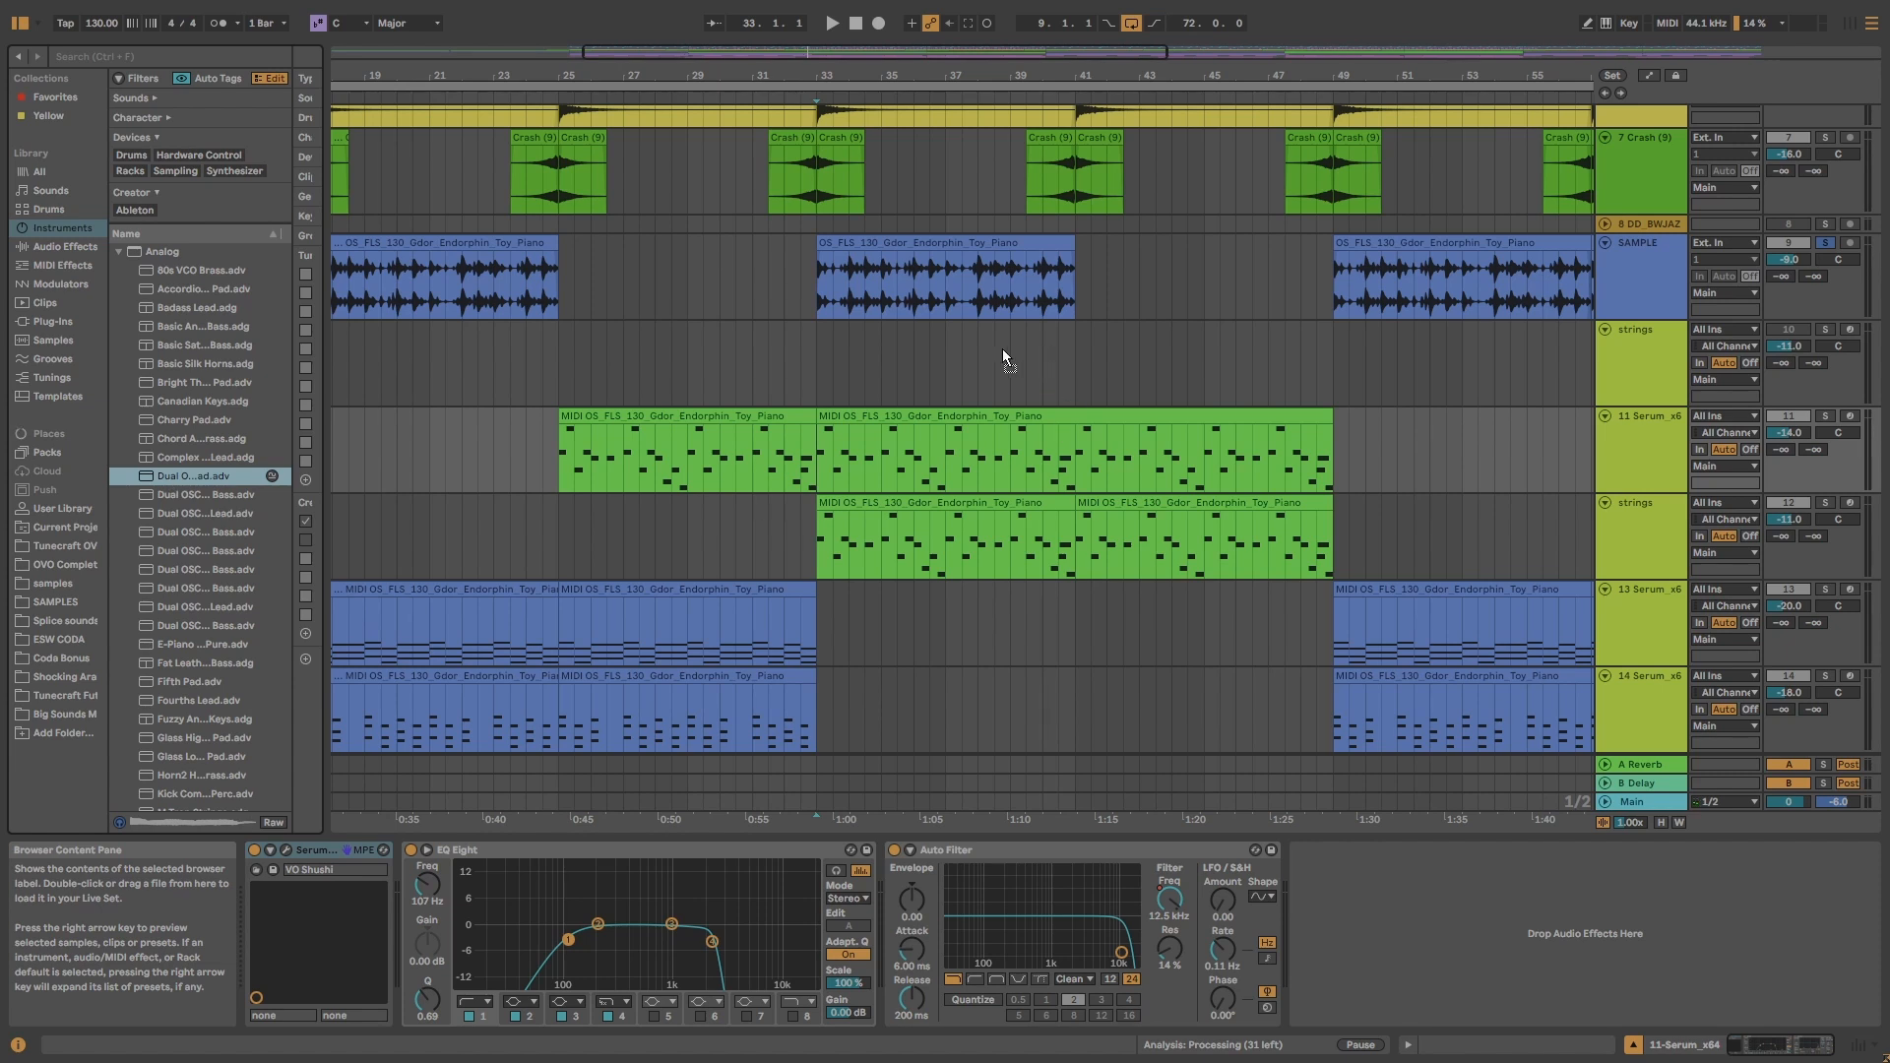
left_click_drag(1007, 350, 1002, 362)
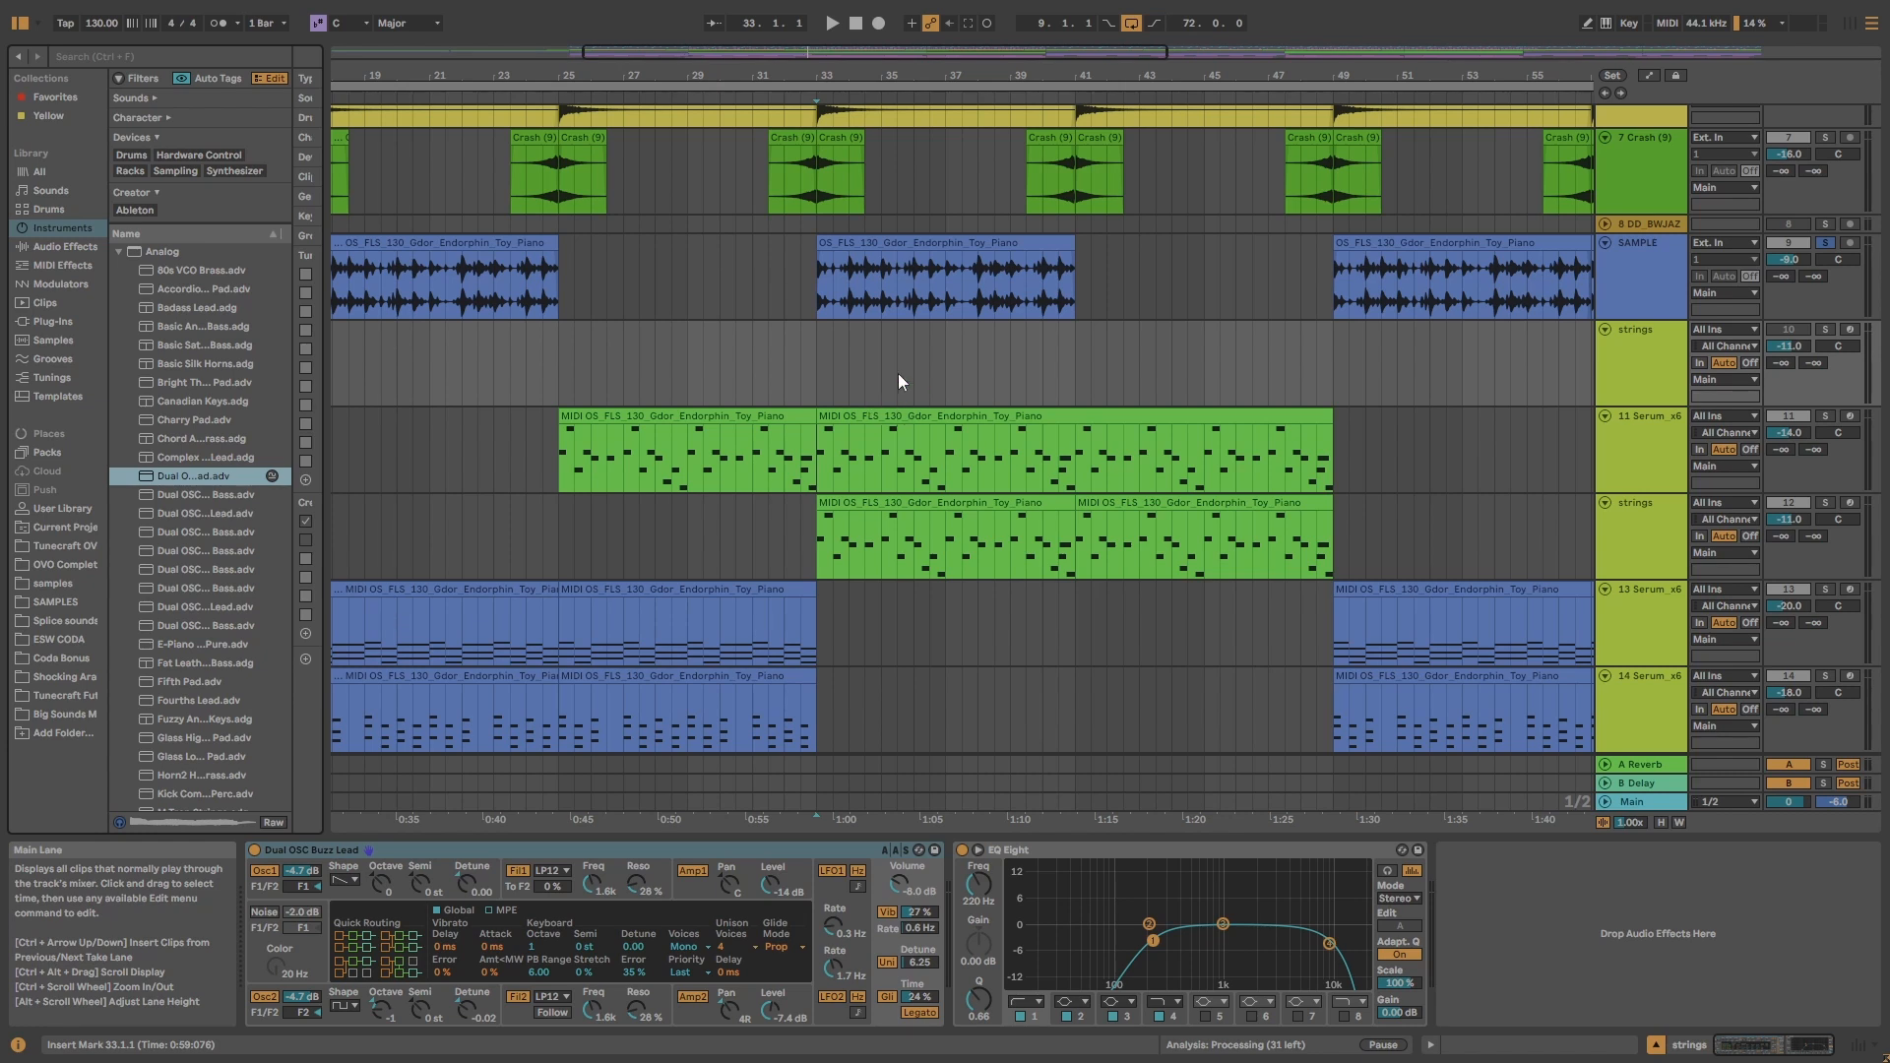
key("ctrl+z")
- Load the SYN Symphony Chord preset in Serum on the upper strings track and collapse the Analog preset list
left_click(286, 850)
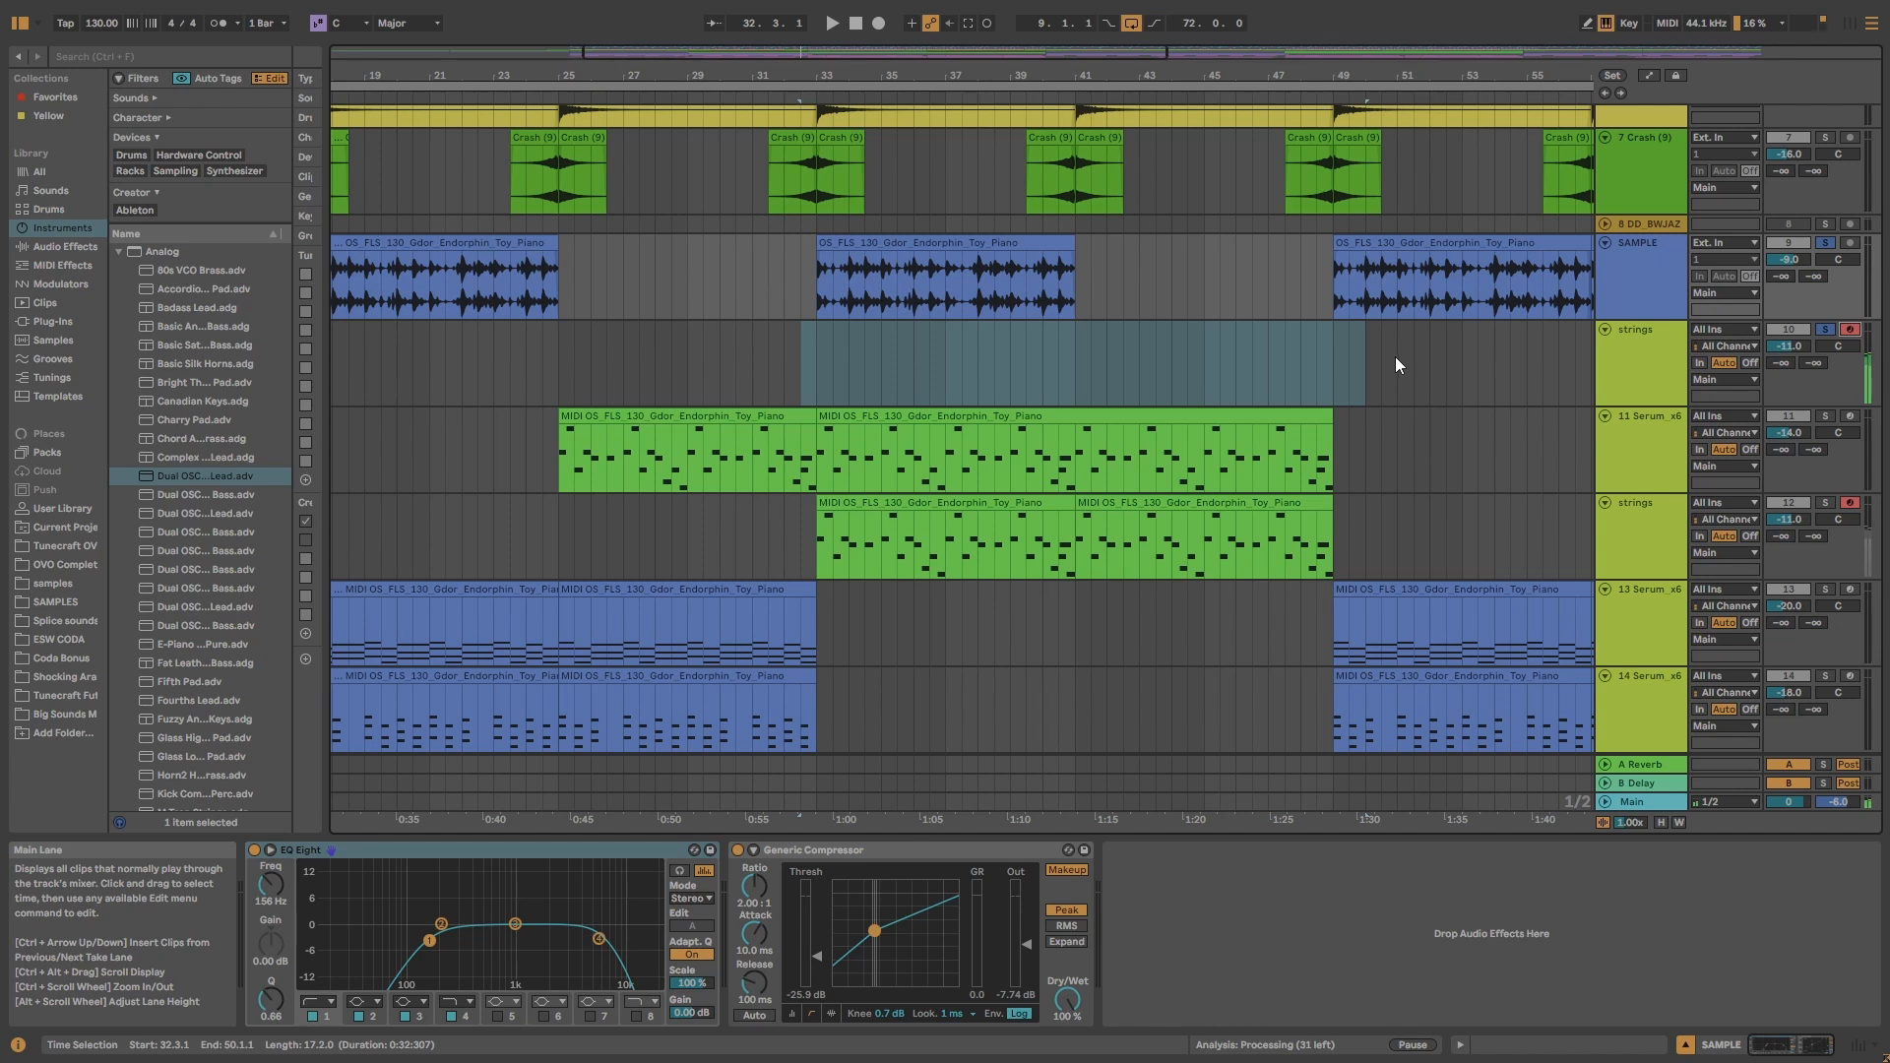
left_click(807, 357)
left_click_drag(817, 347, 1219, 367)
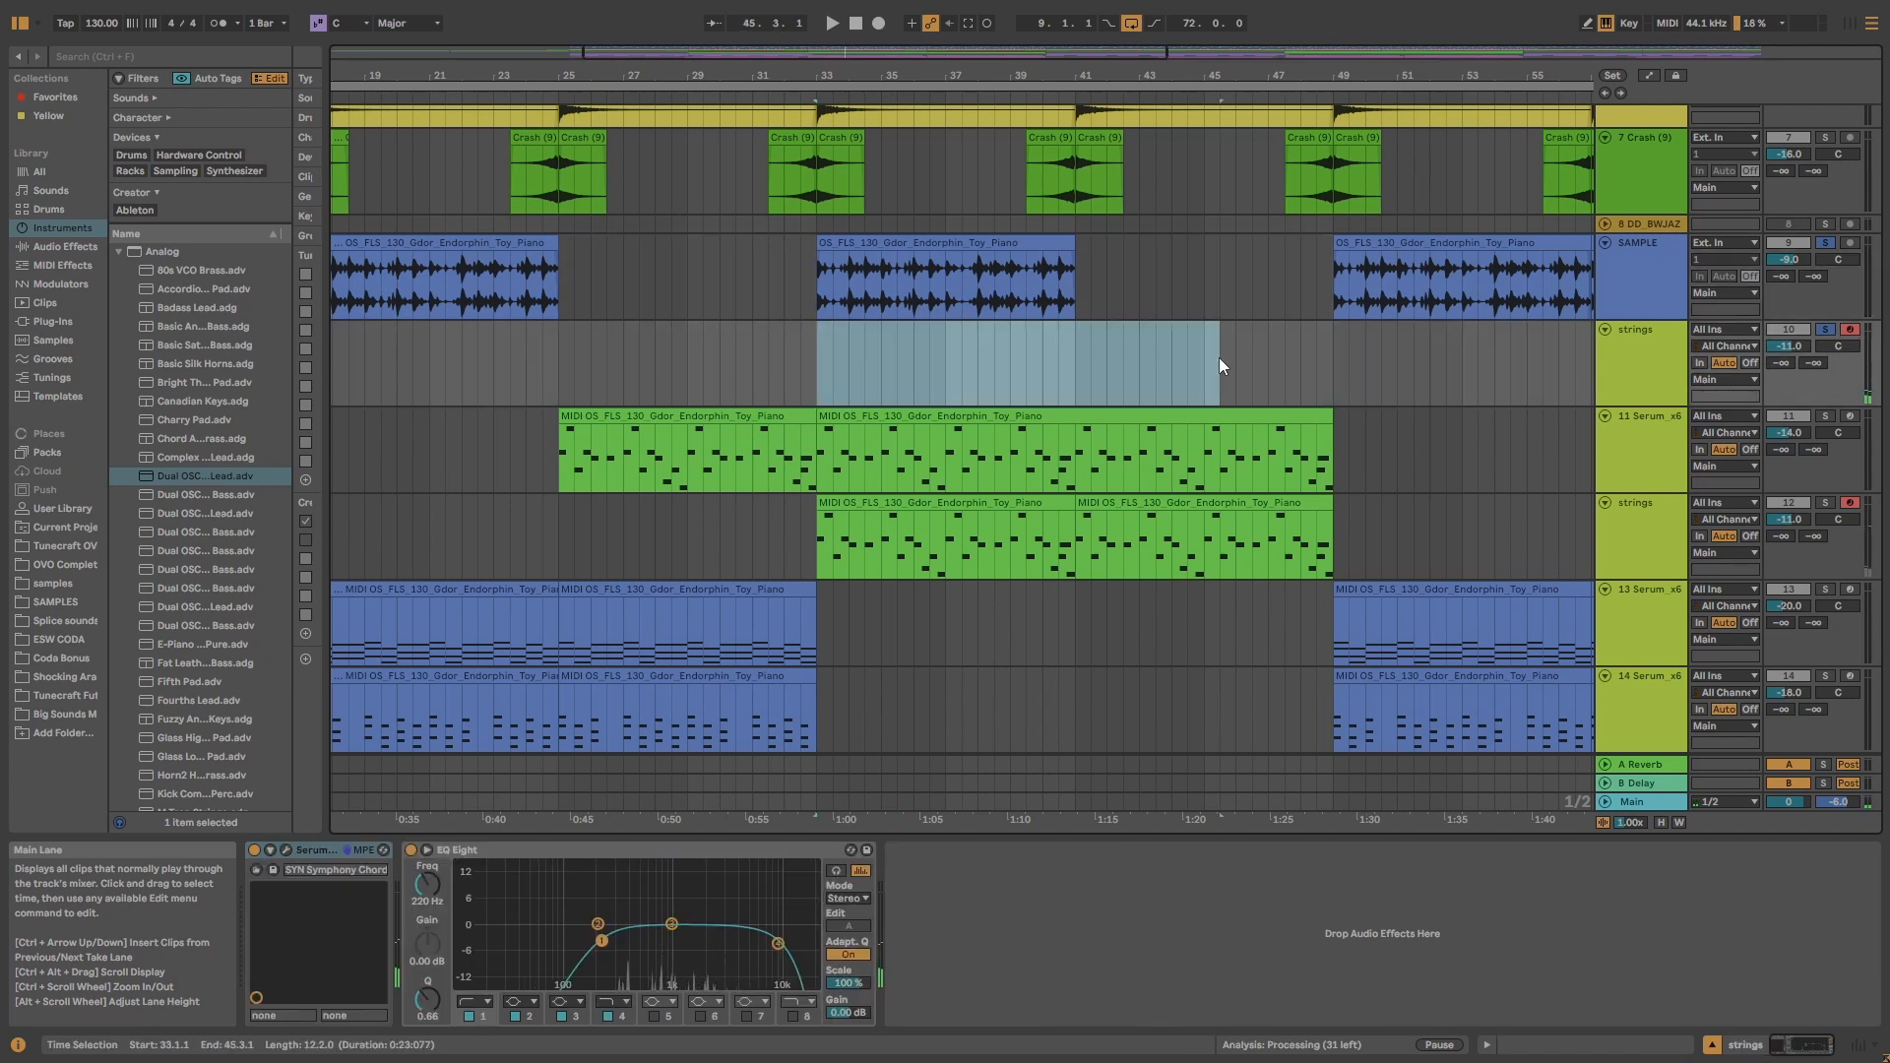
left_click(1379, 360)
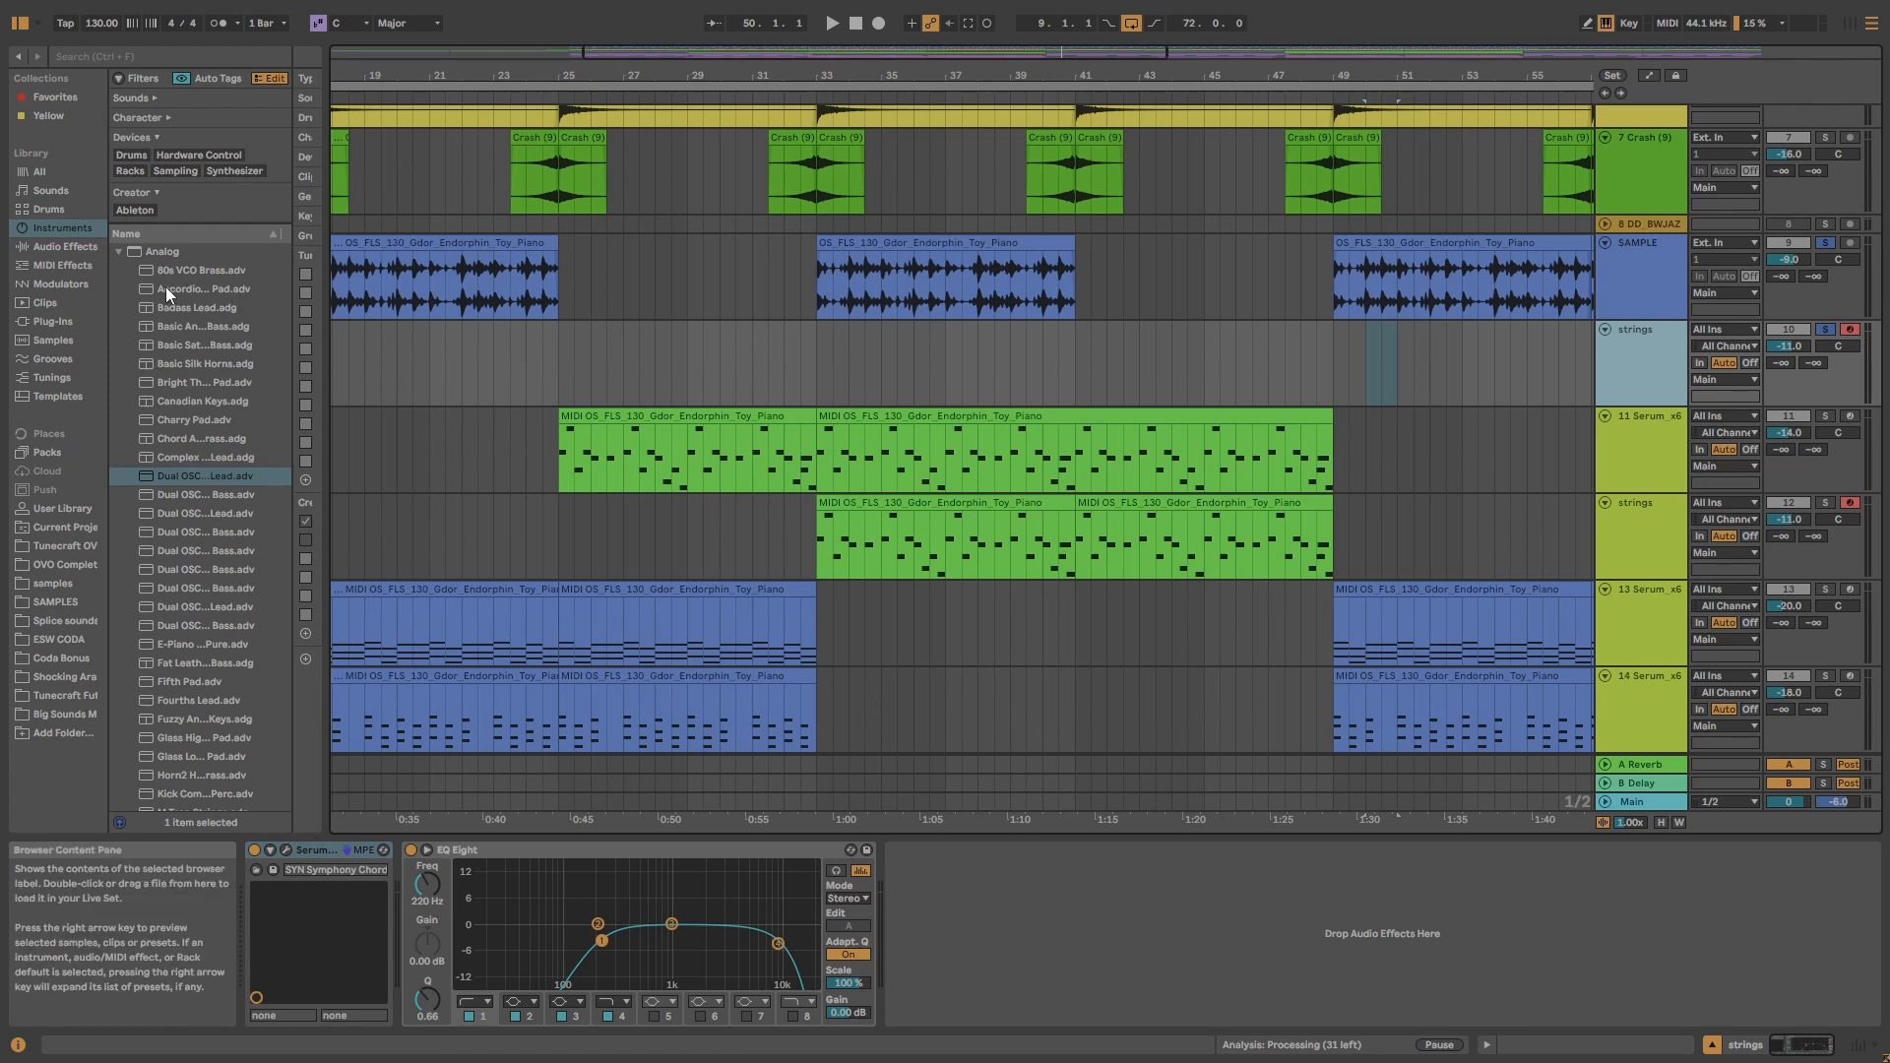
left_click(113, 252)
left_click(847, 340)
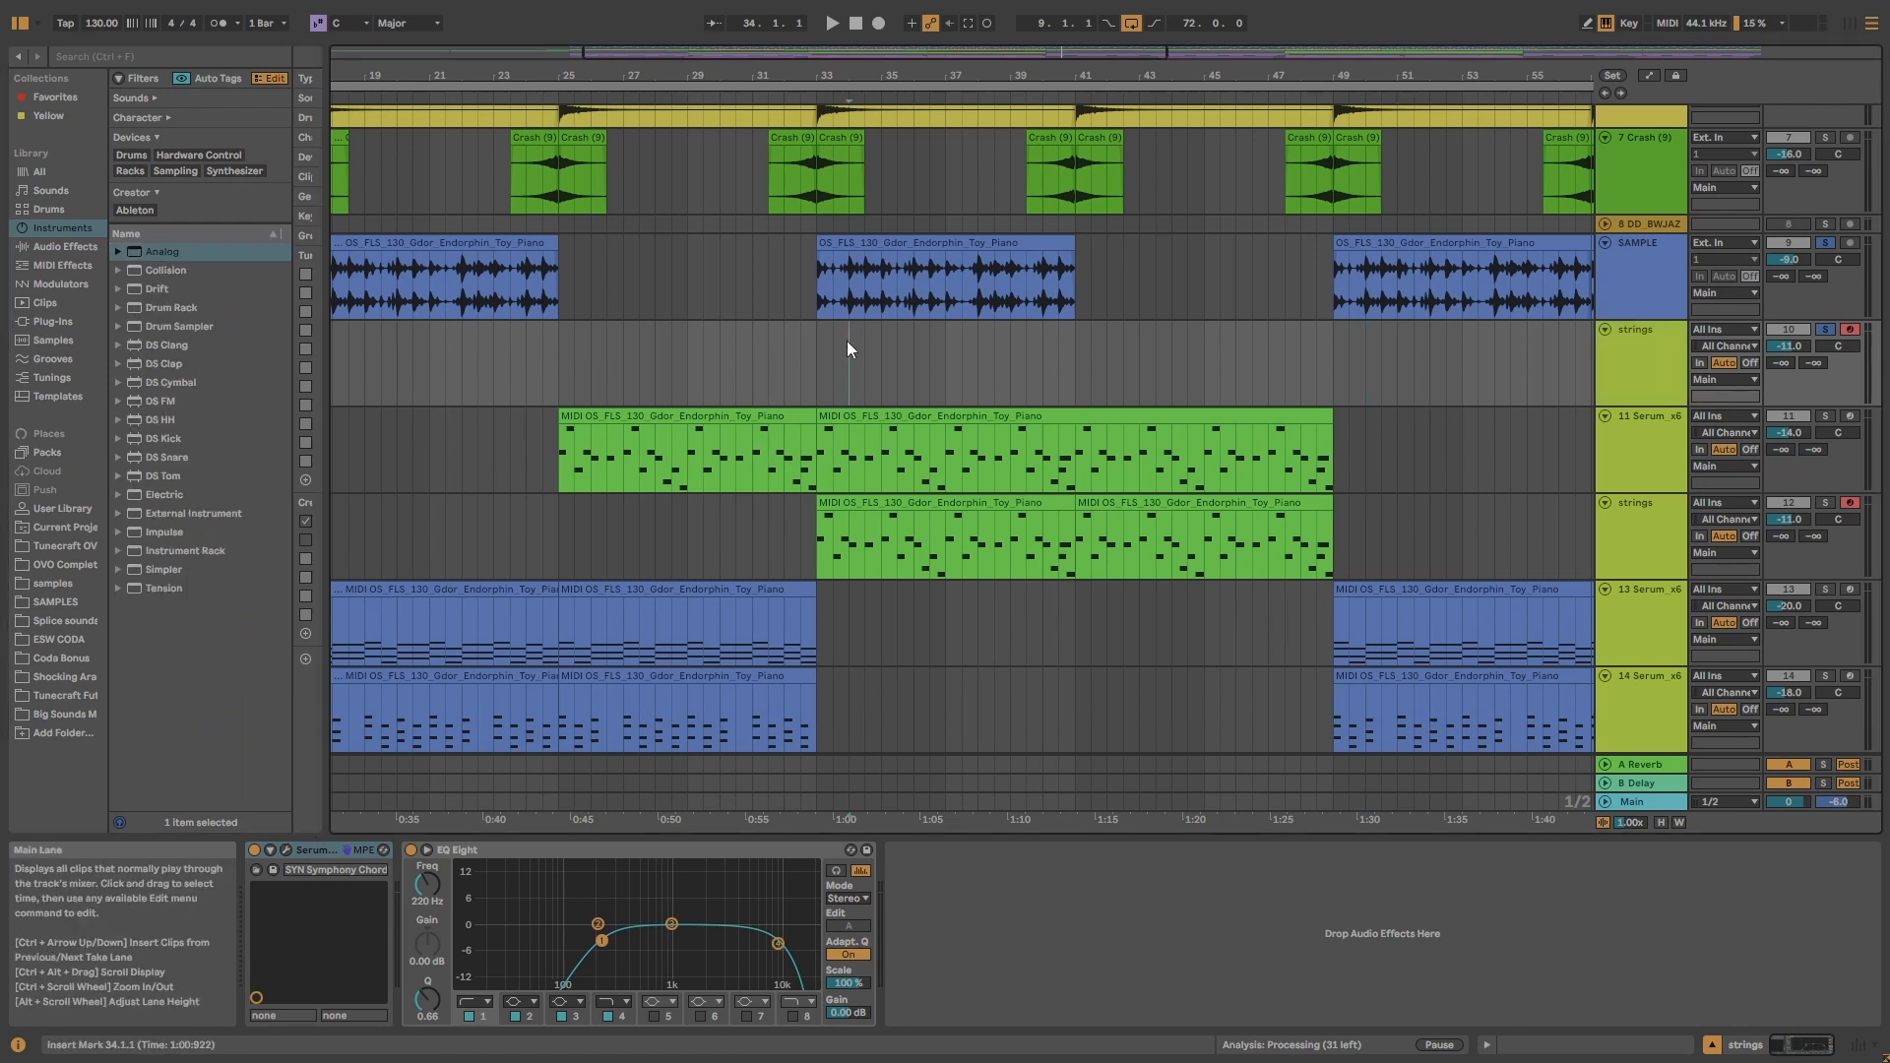
- Try placing the bar 33 clip from the SAMPLE track onto the upper strings MIDI track, and cancel the audio-to-MIDI conversion
left_click_drag(820, 269, 1069, 285)
left_click(1020, 285)
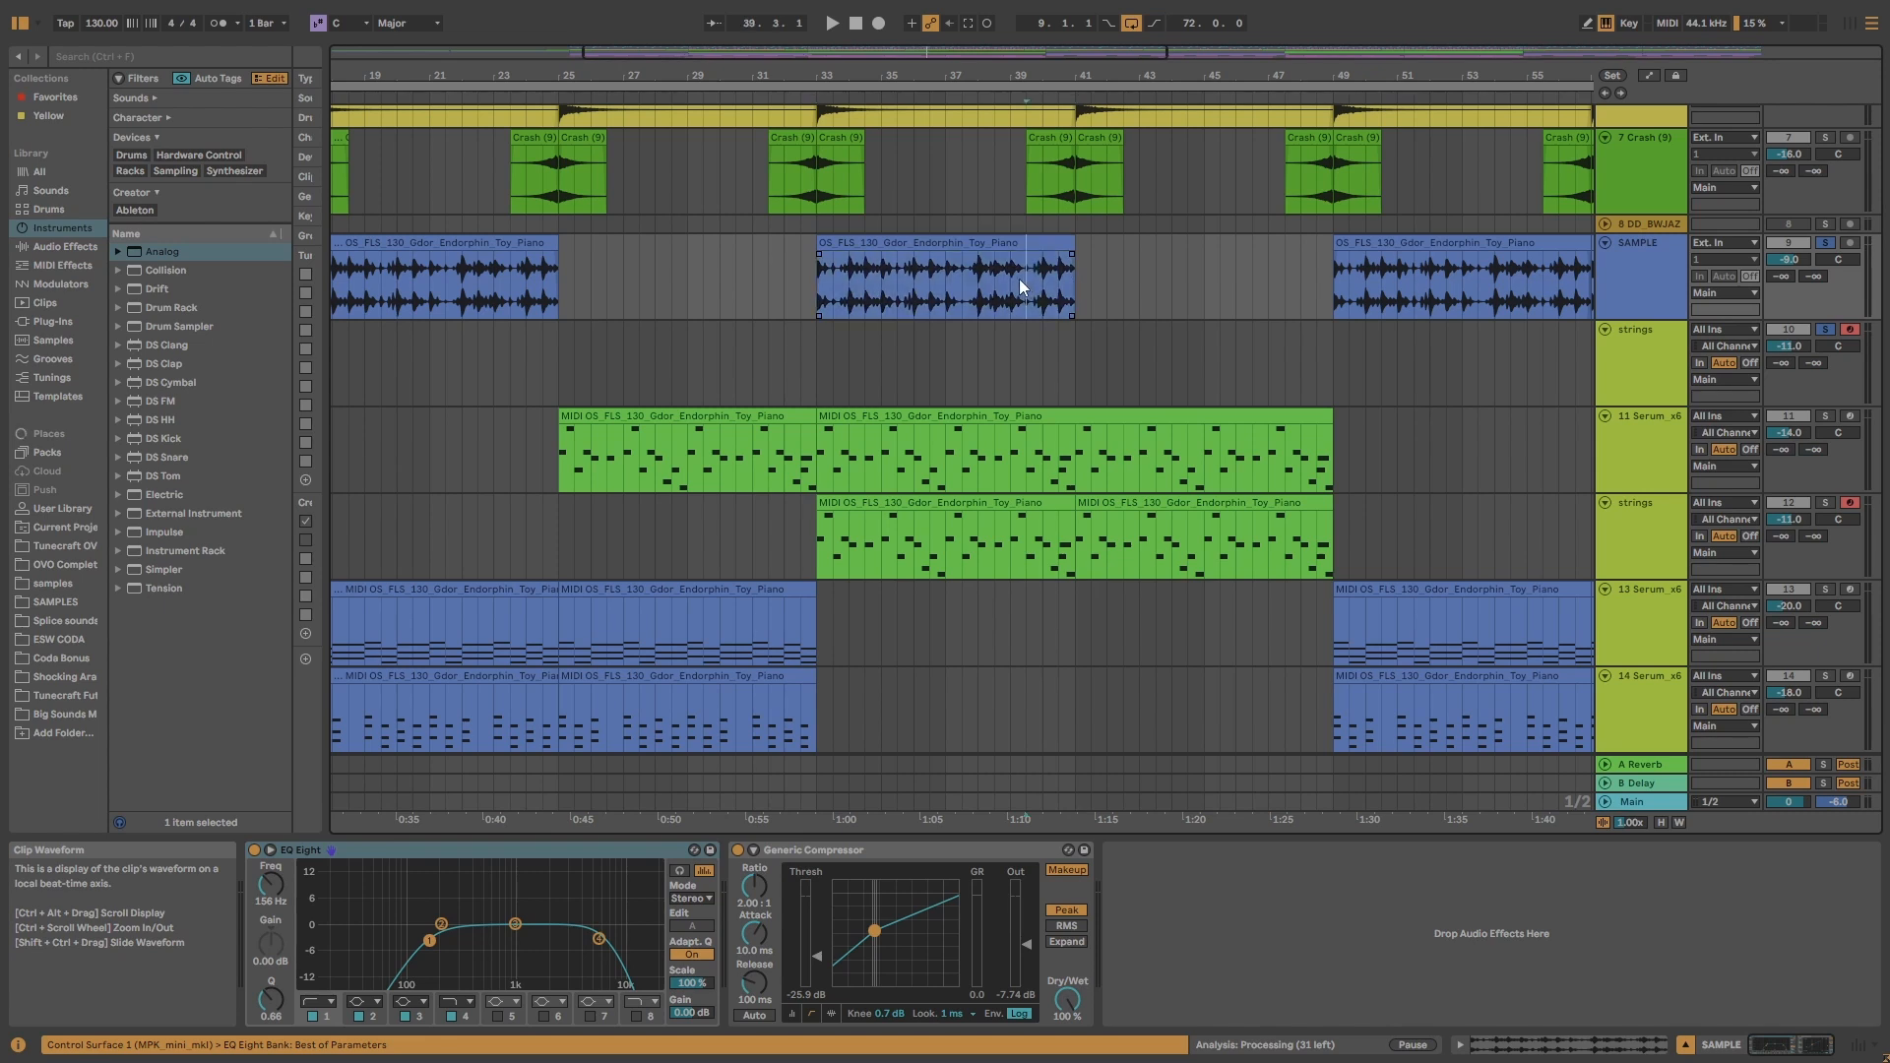
left_click_drag(945, 280, 823, 288)
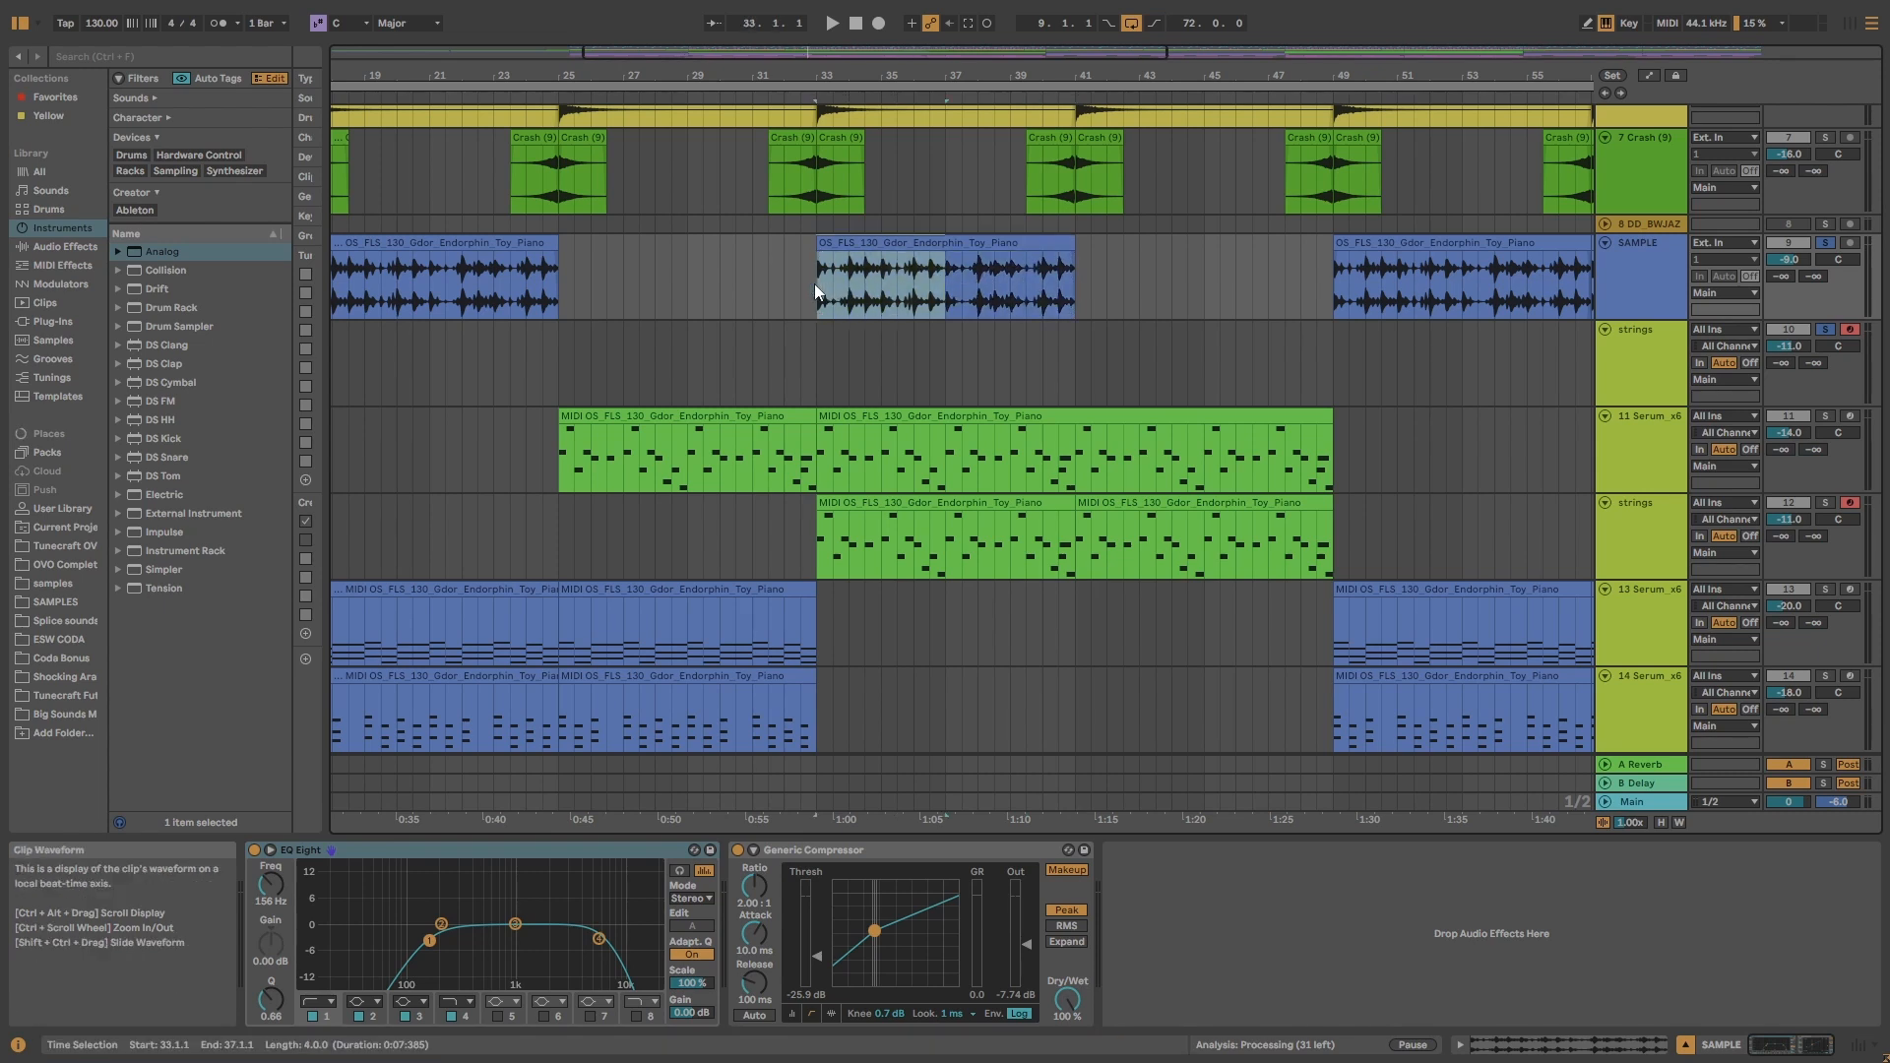
left_click_drag(815, 284, 924, 293)
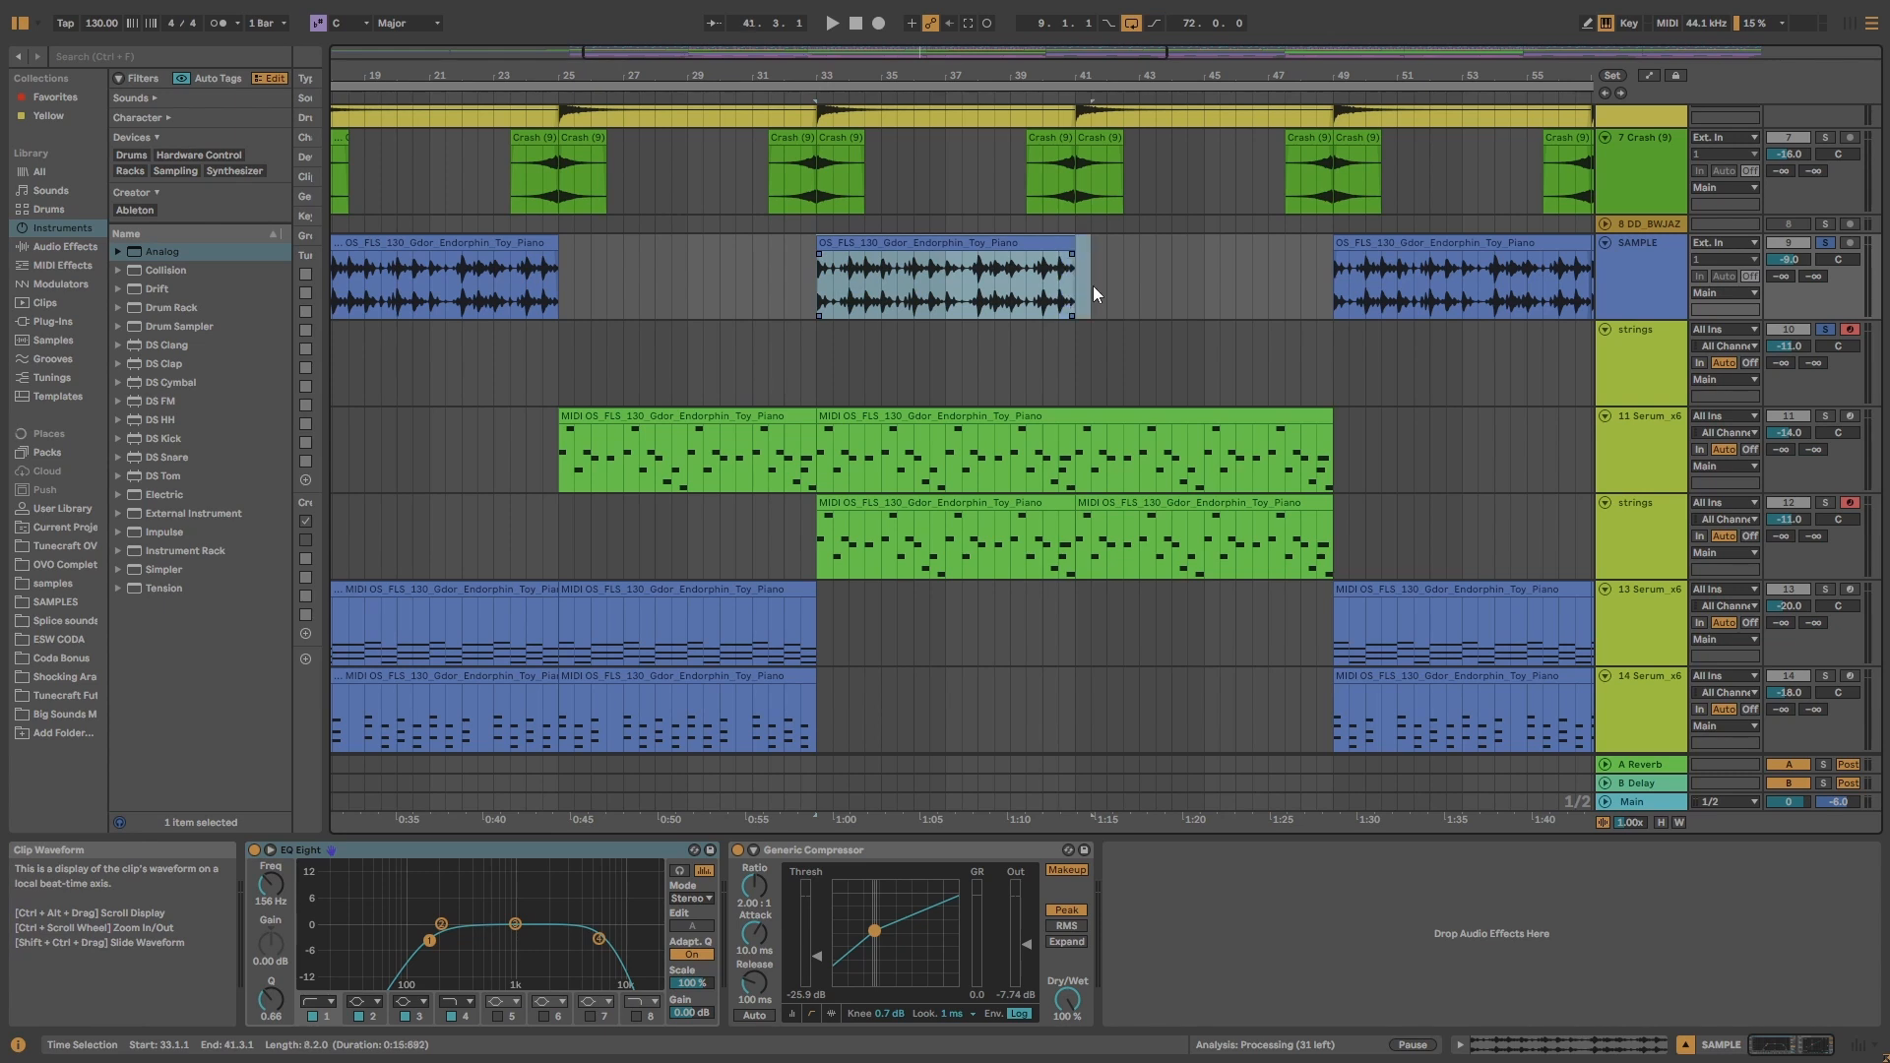
left_click_drag(1071, 293, 993, 366)
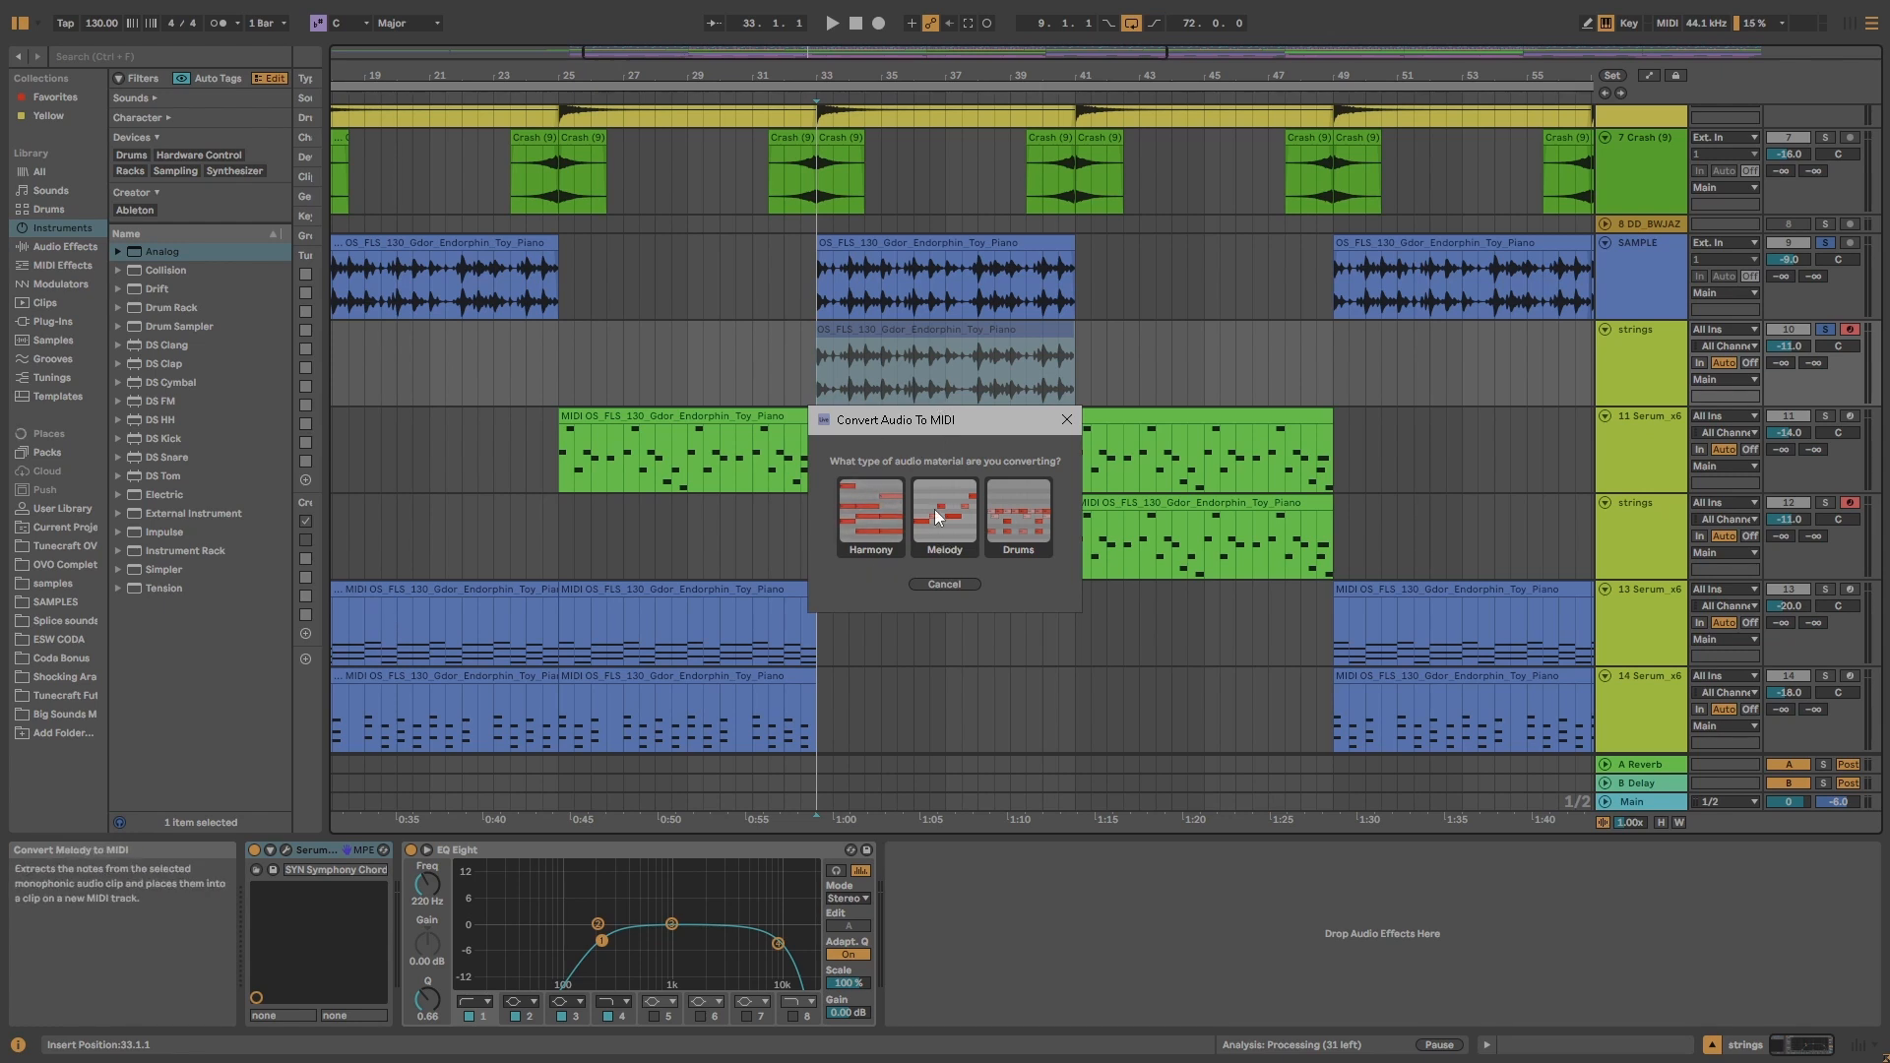
left_click(1067, 421)
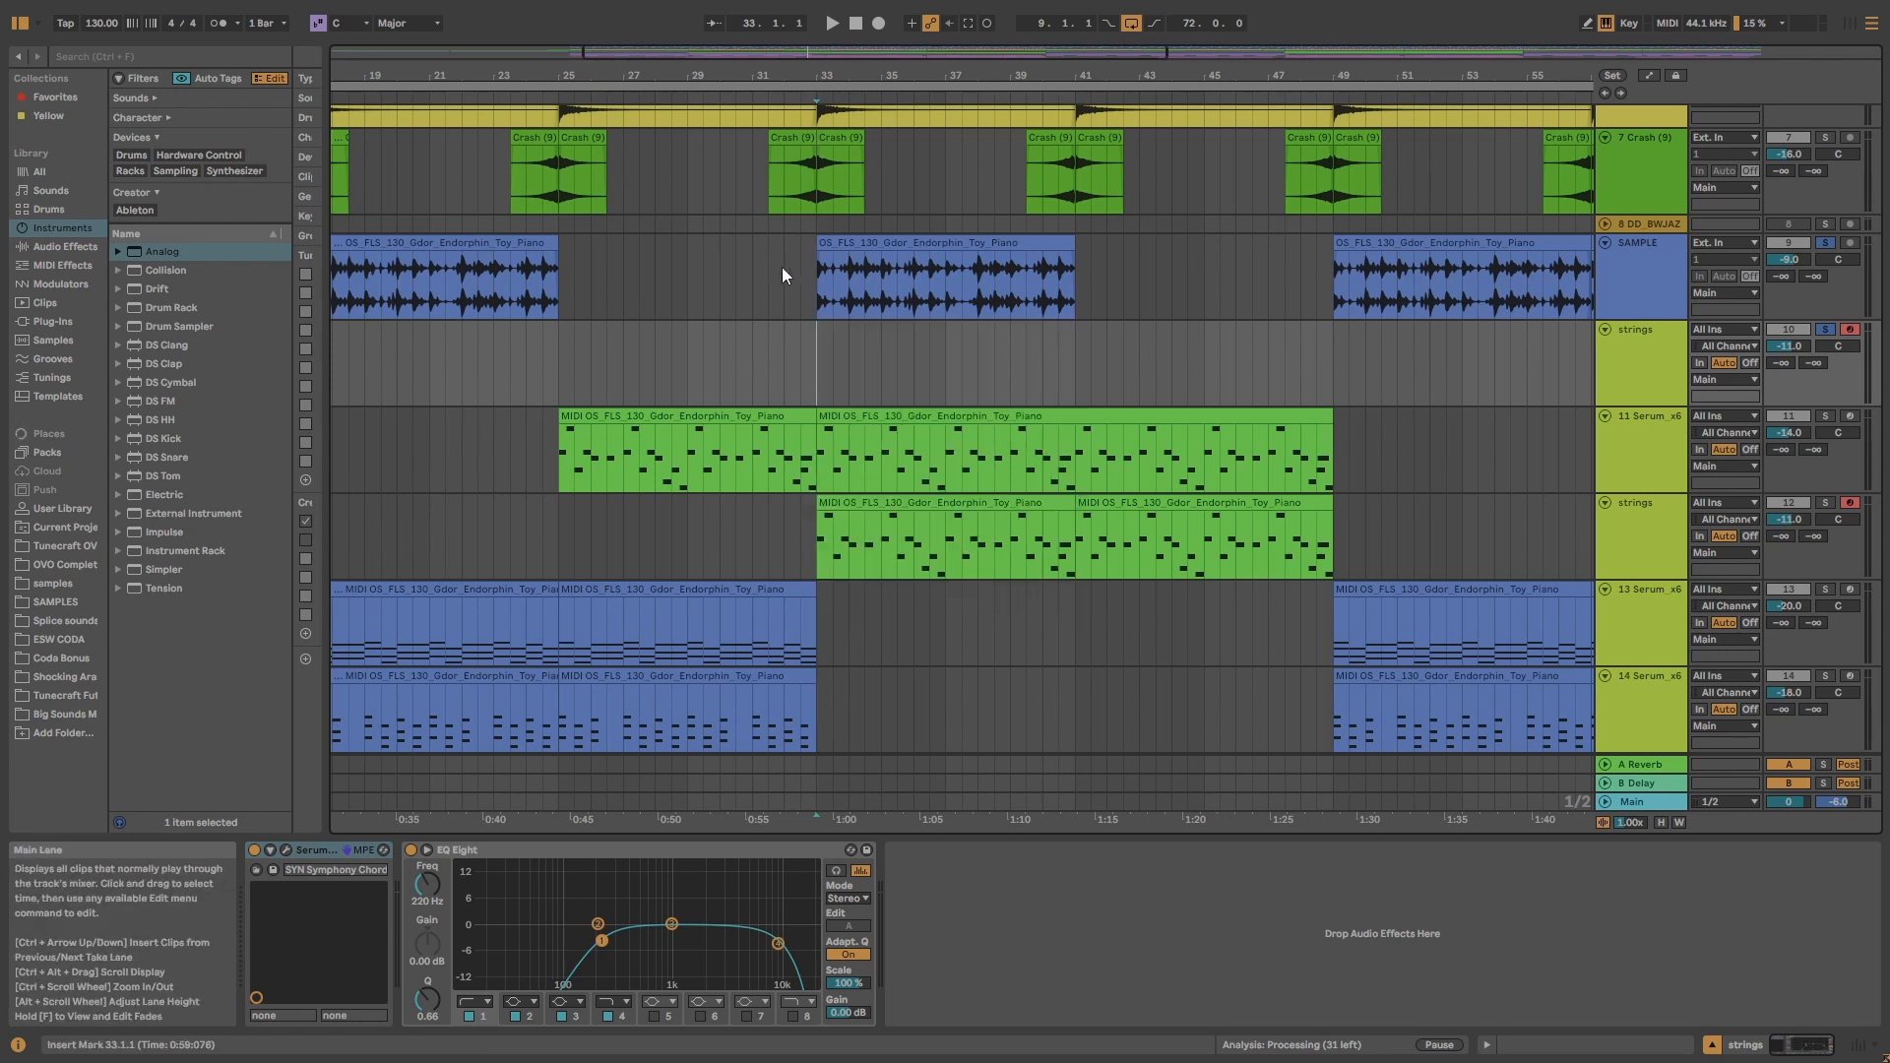
- Play the SAMPLE clip briefly from bar 33 and select its opening section up to 37.3.1
left_click(839, 299)
key("space")
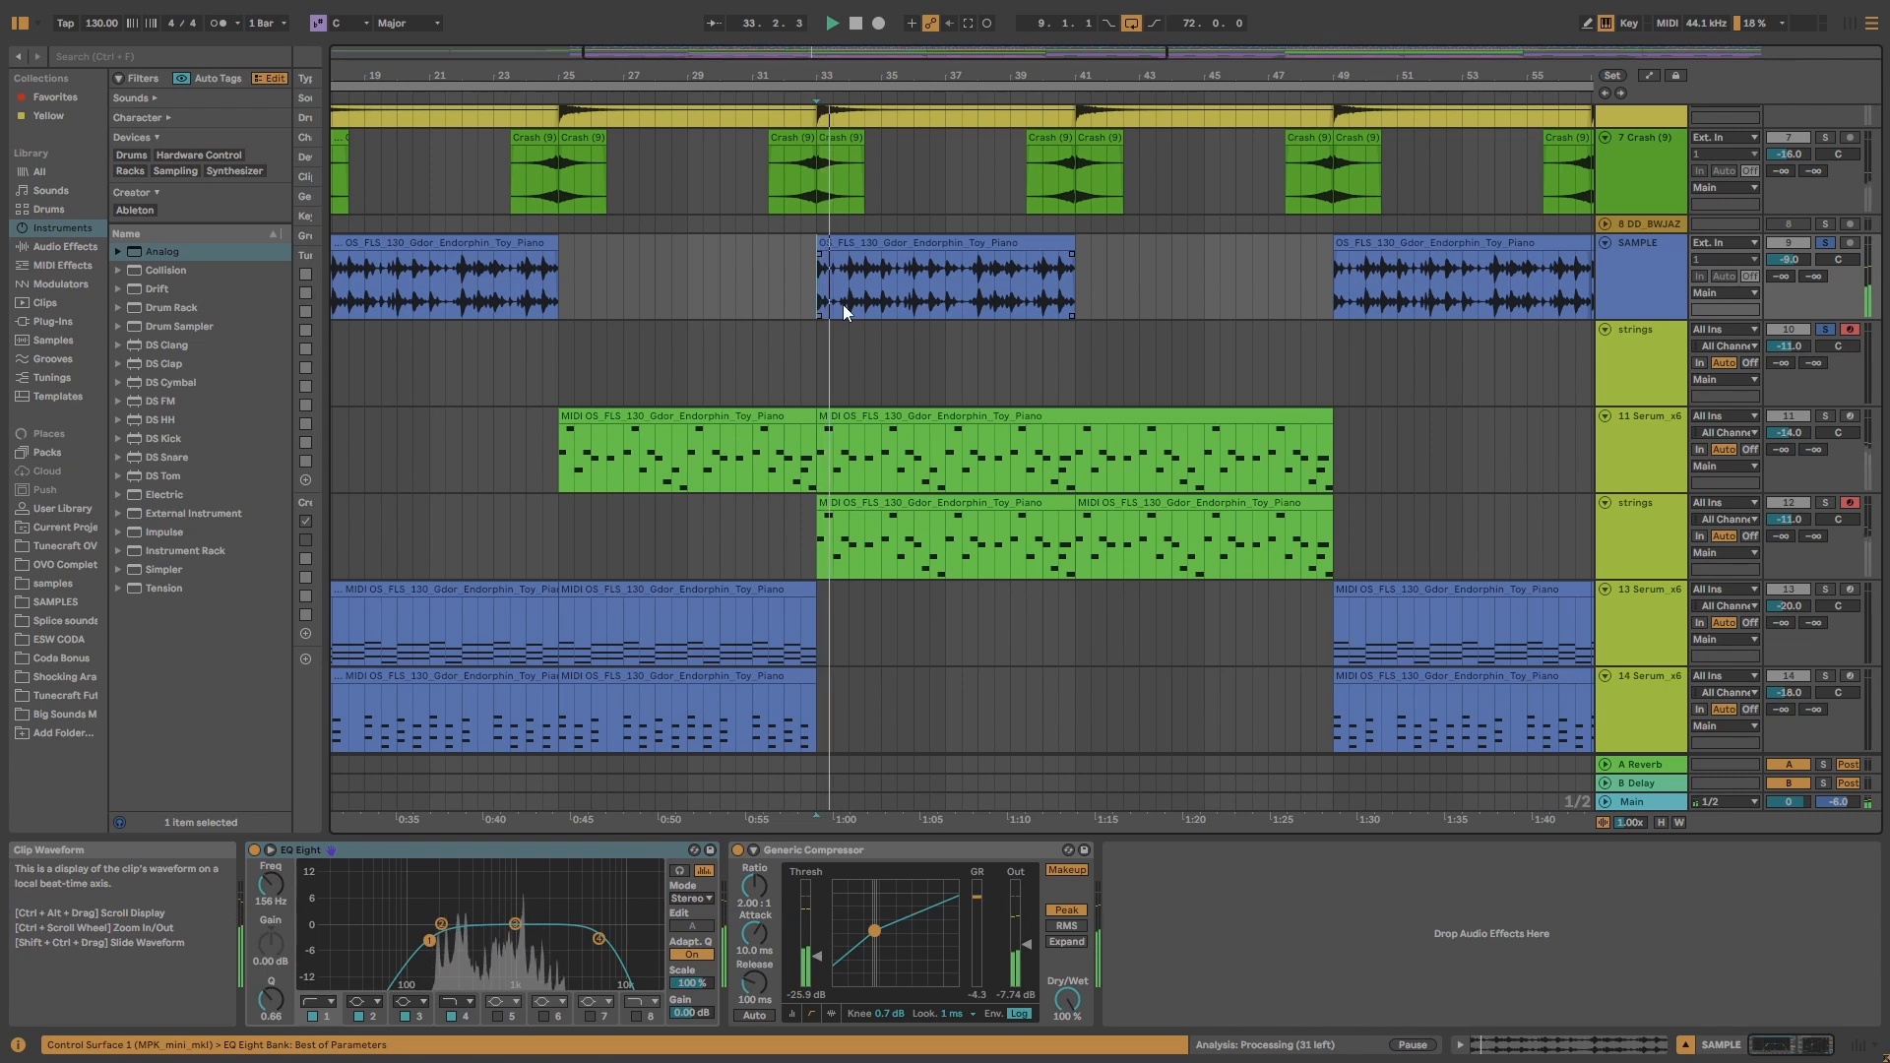
key("space")
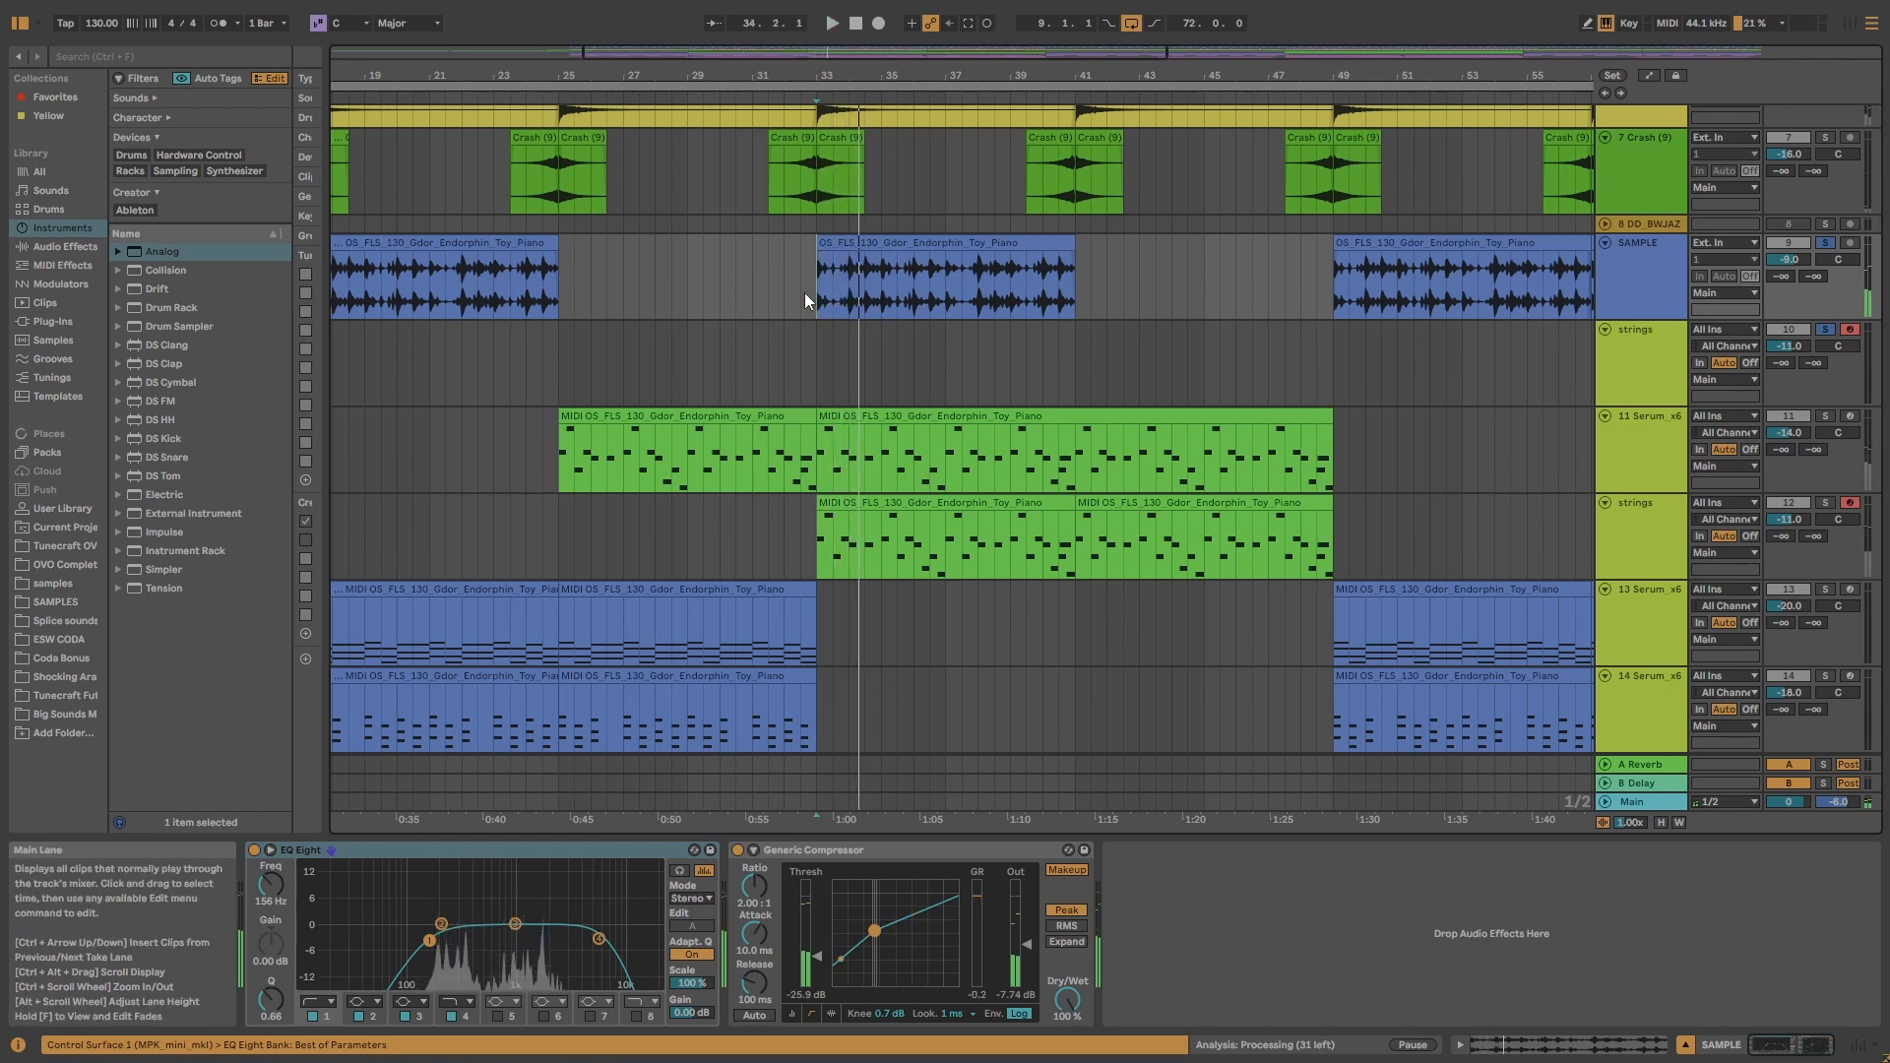
left_click_drag(817, 299, 955, 305)
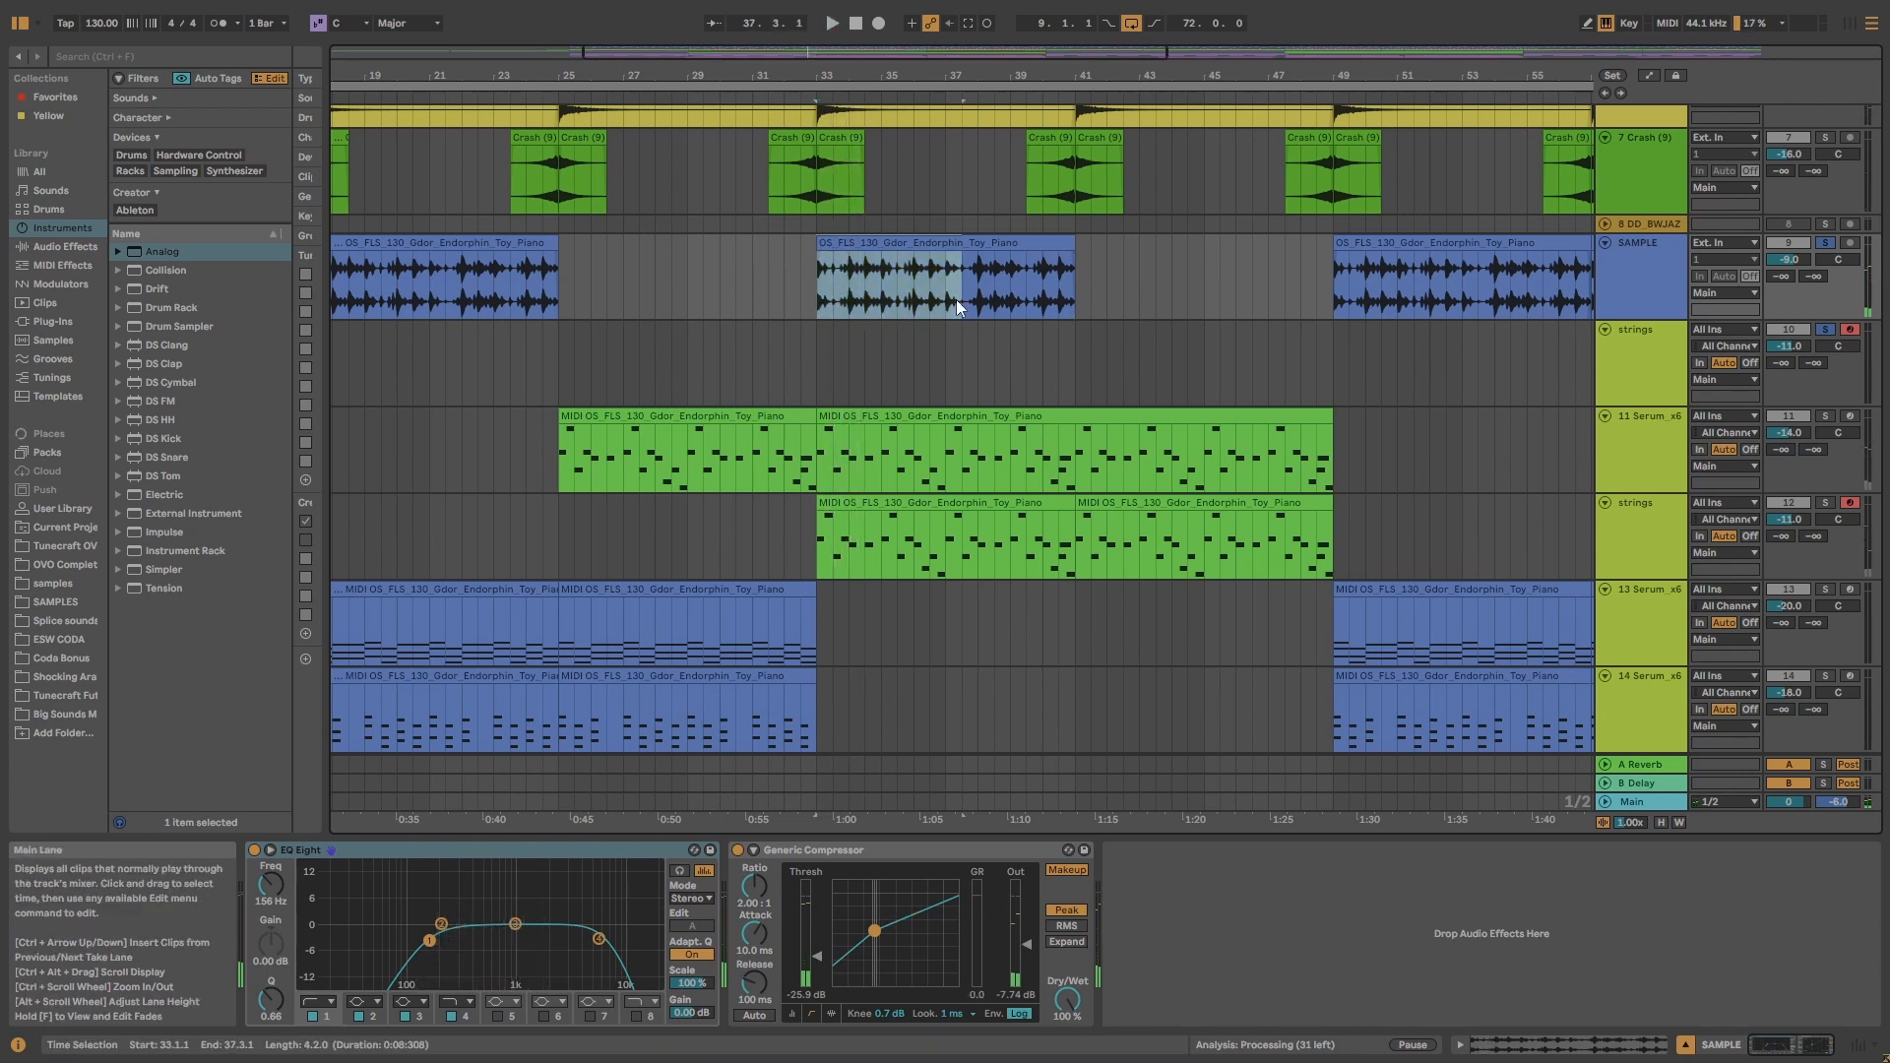
- Place the bar 33 SAMPLE clip on the upper strings track, convert it to MIDI as Melody, and turn off the SAMPLE track's solo
left_click(902, 245)
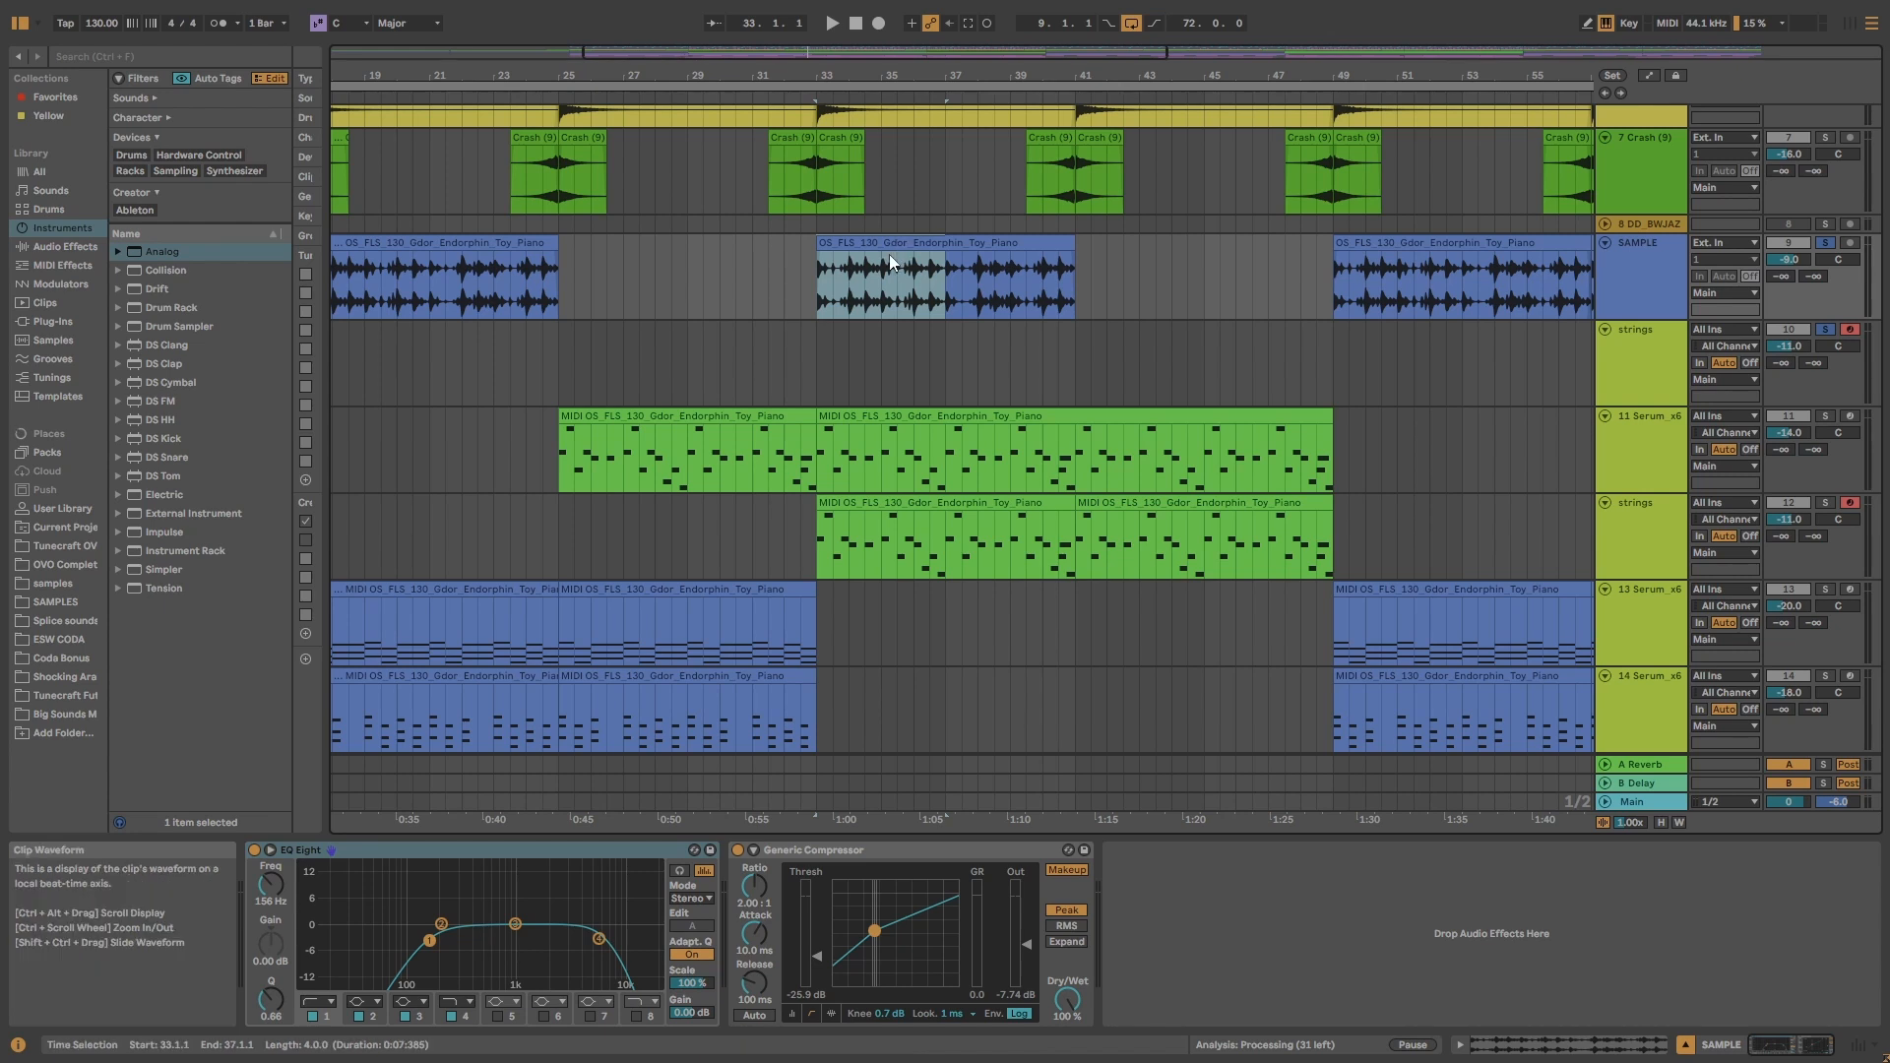
left_click_drag(889, 254, 916, 342)
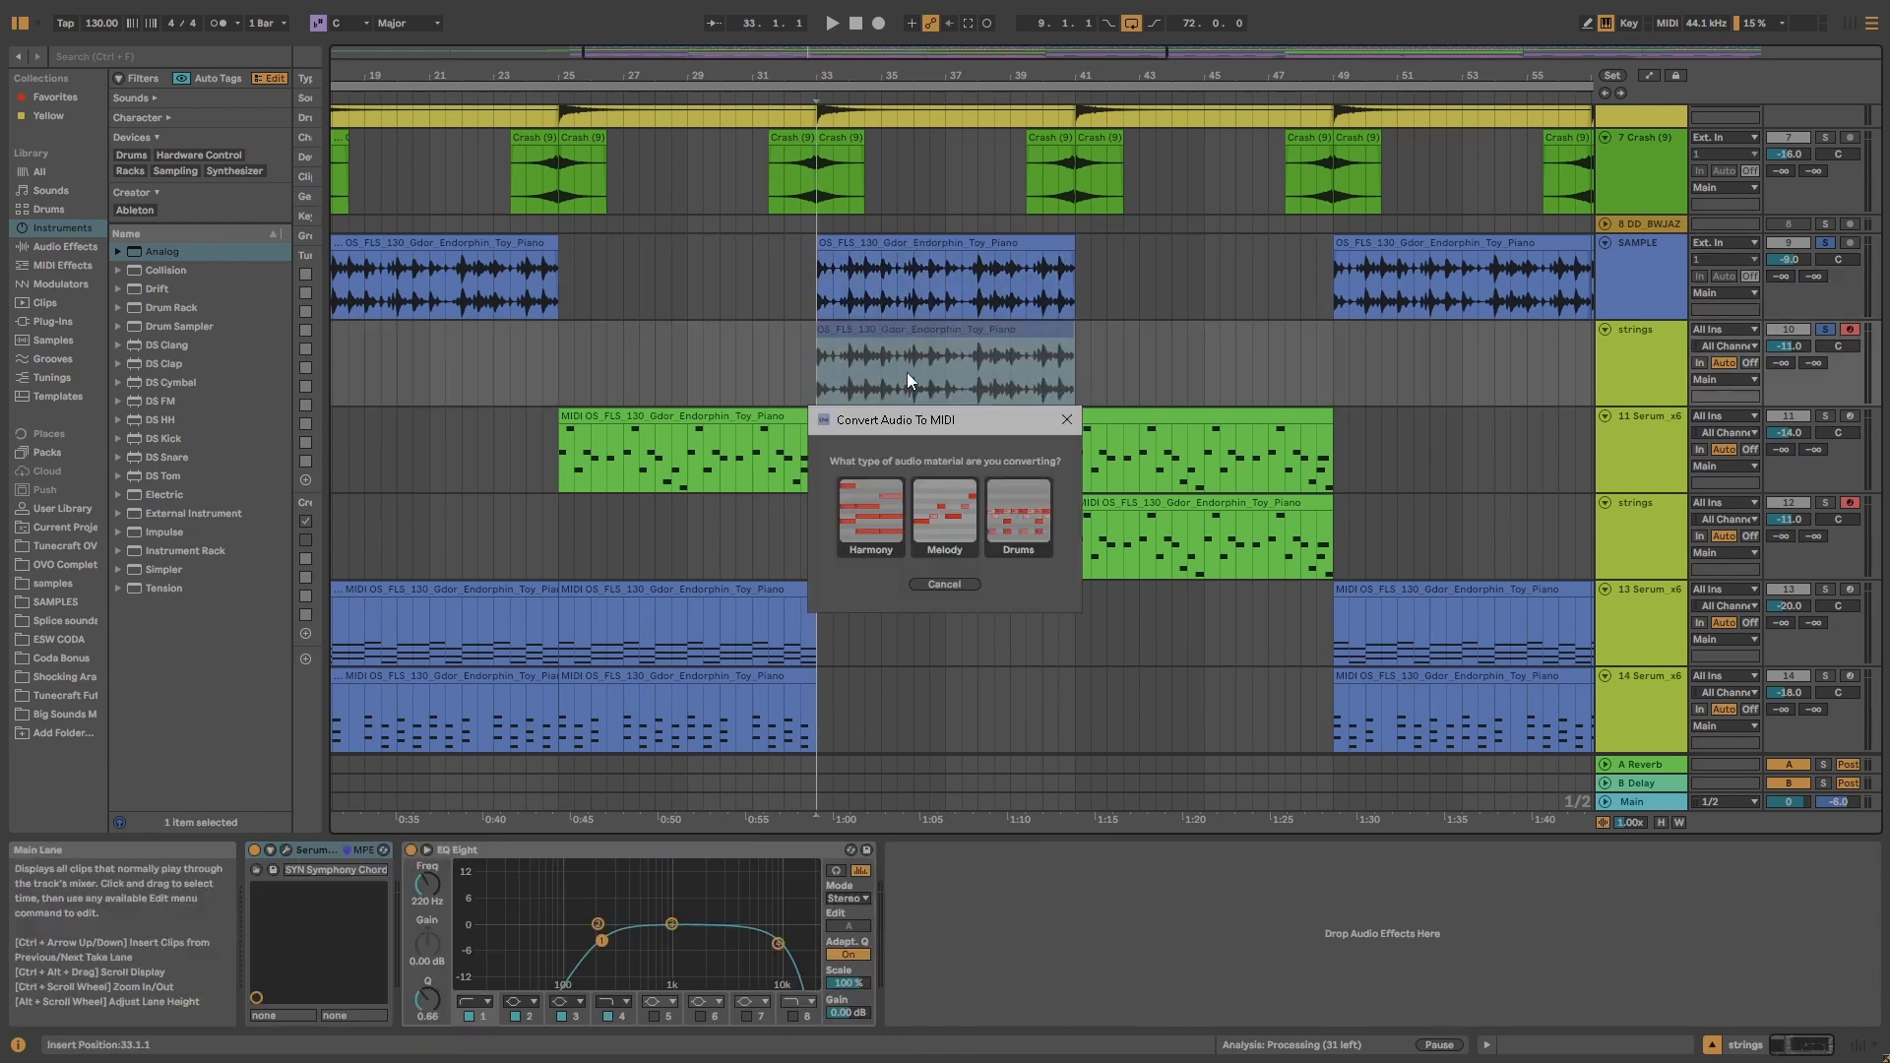
left_click(941, 514)
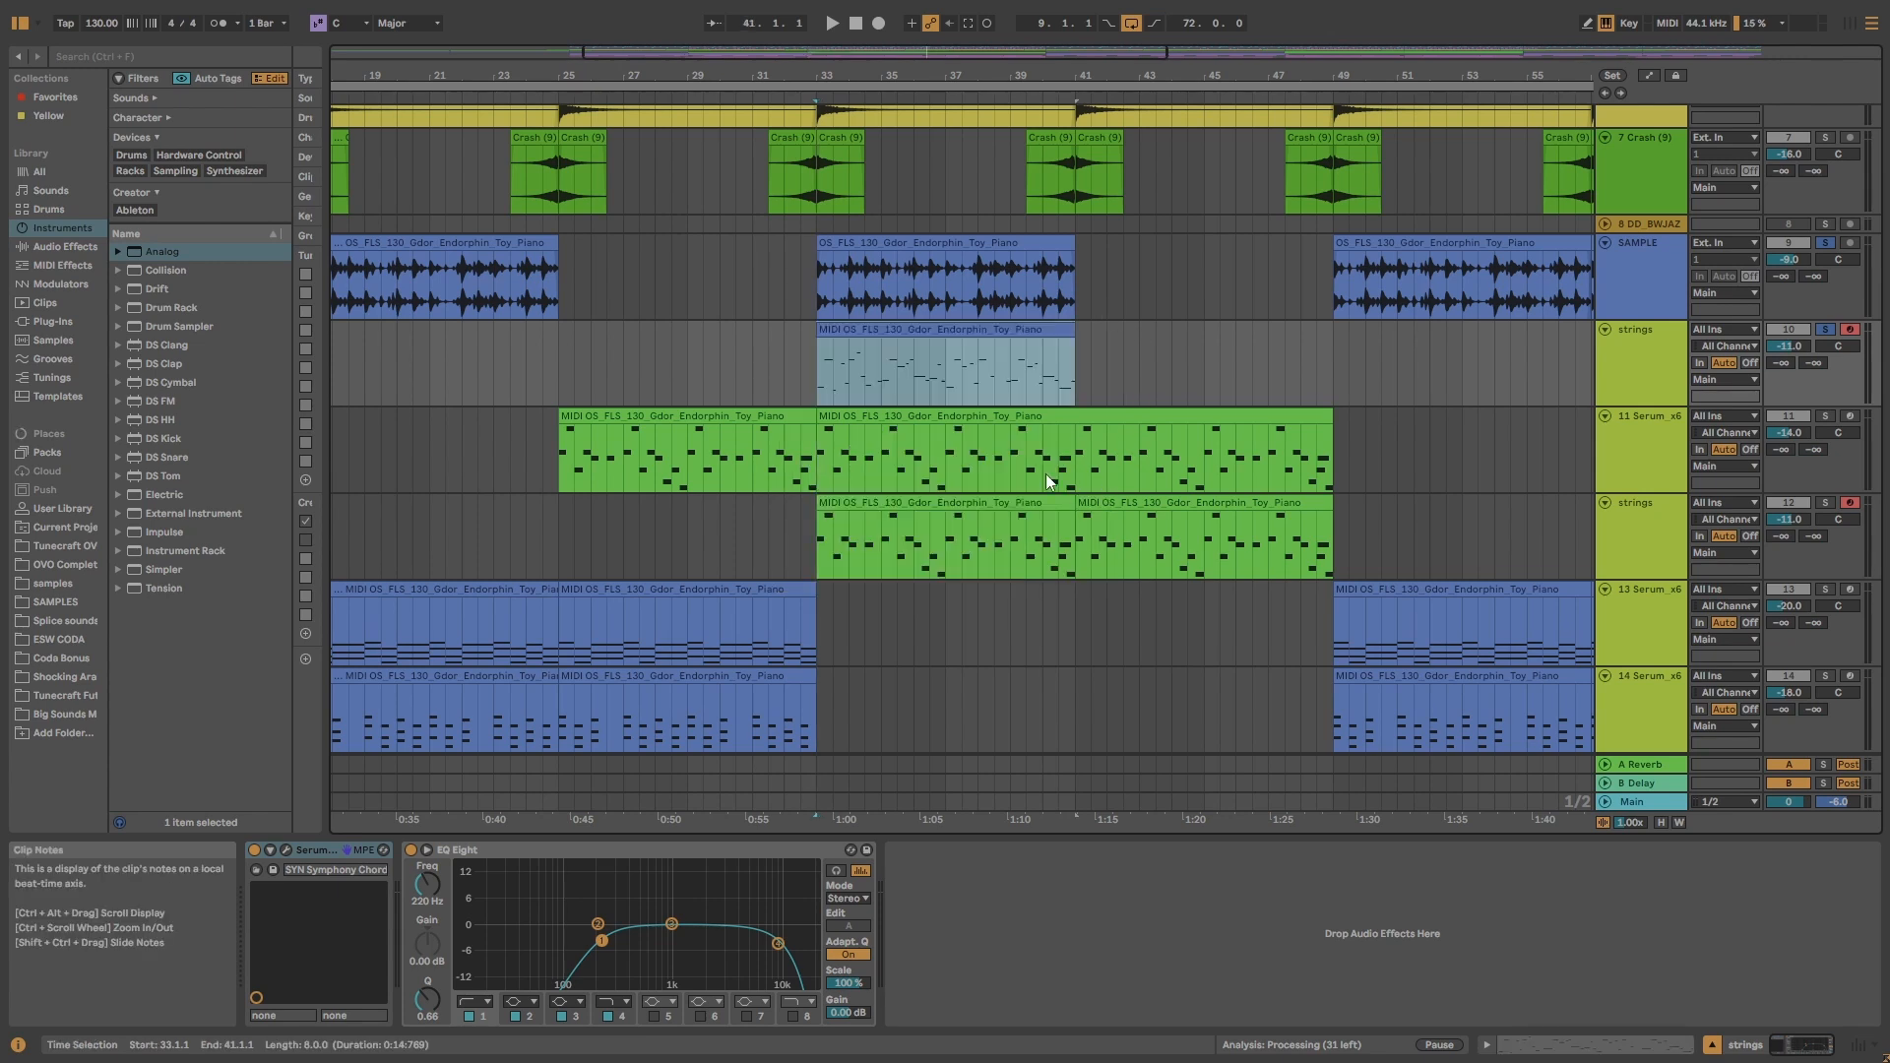
left_click(1826, 245)
- Open the converted MIDI clip on the upper strings track and enlarge its note editor
double_click(979, 329)
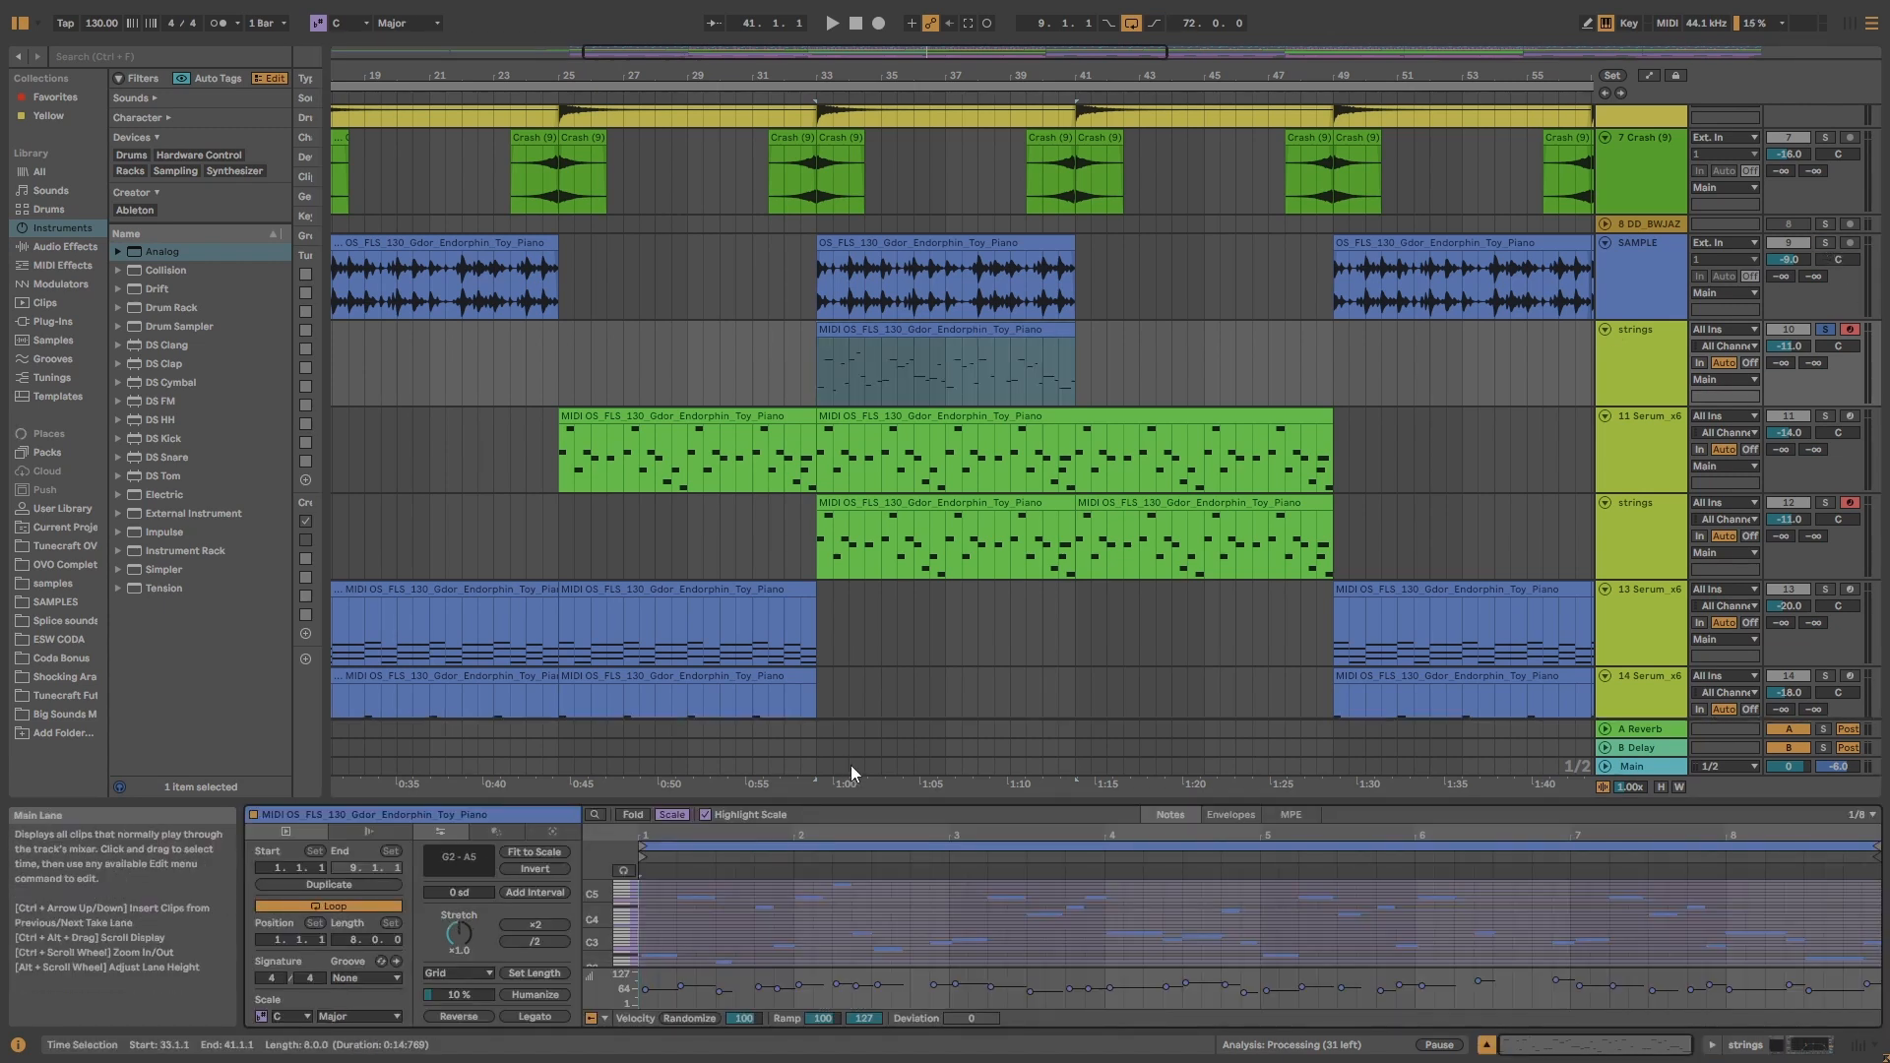
double_click(886, 802)
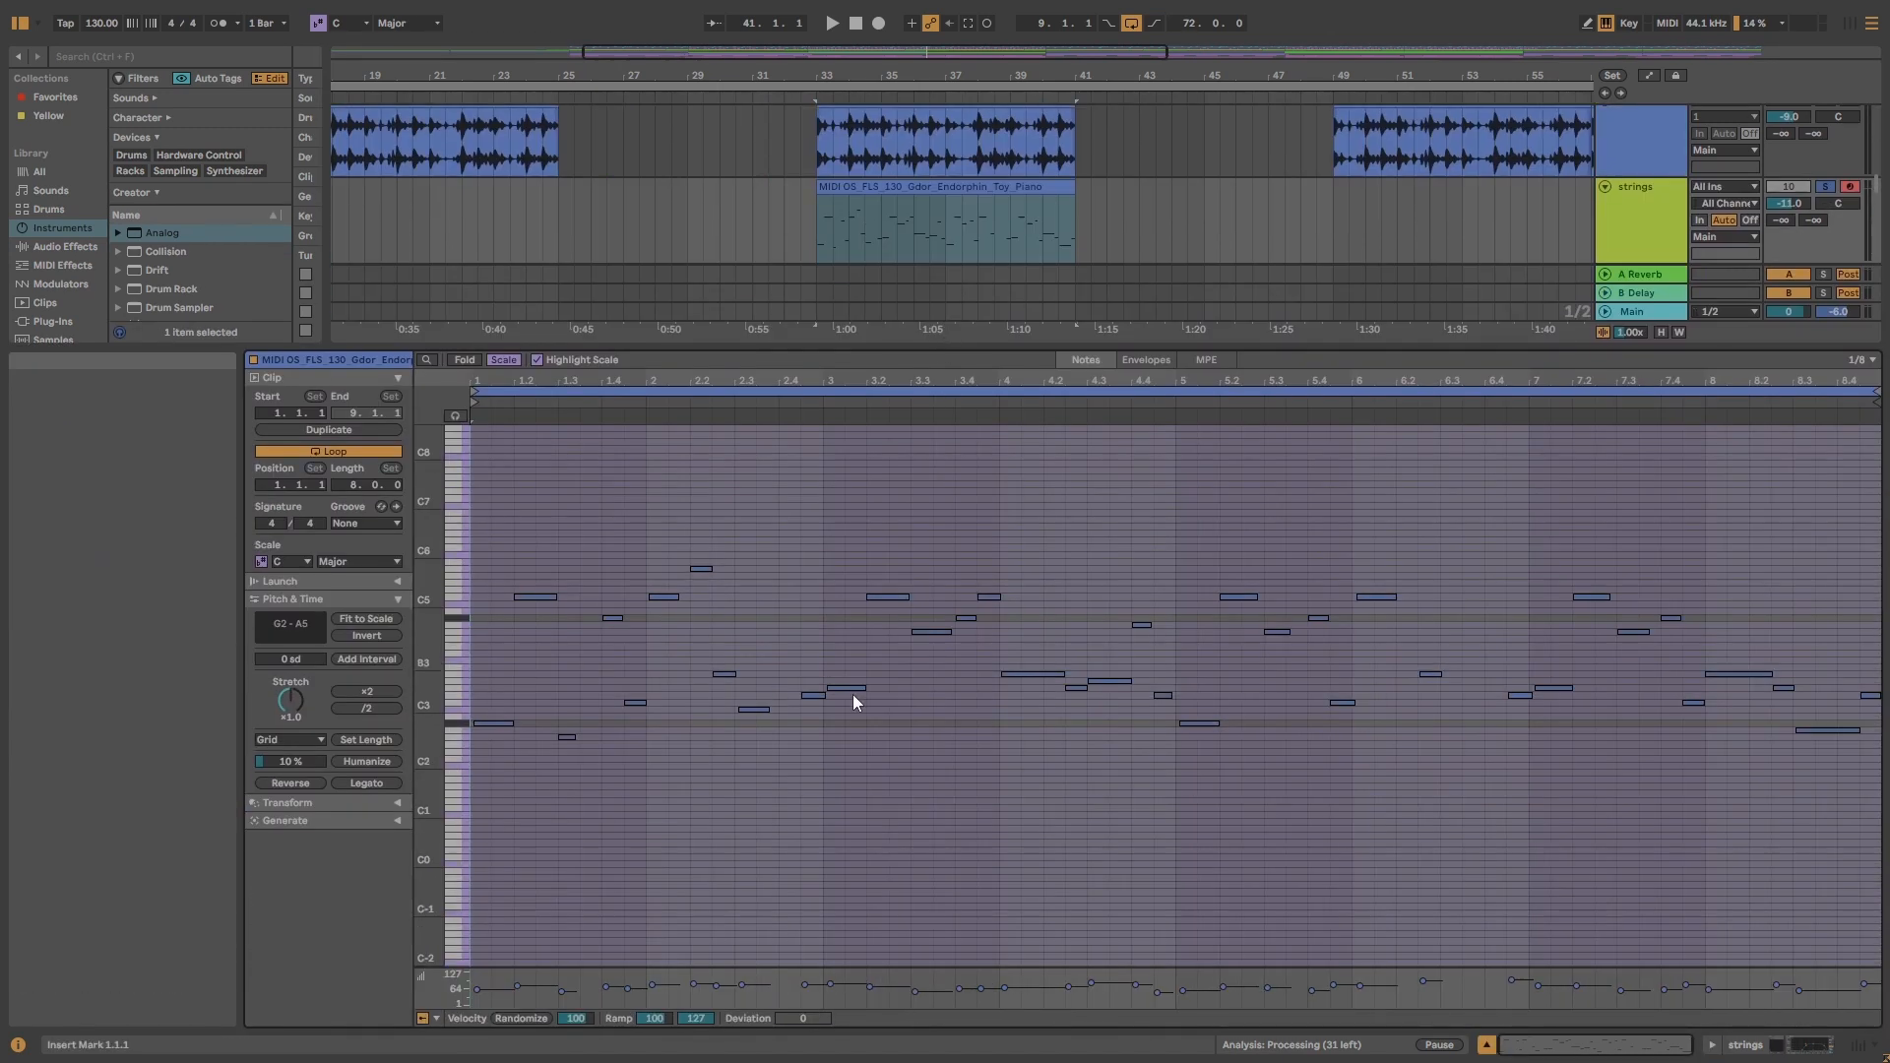
left_click(538, 649)
- Compare the bar 33 SAMPLE clip's waveform with the converted strings clip in a smaller clip view, and play the converted clip
left_click(953, 138)
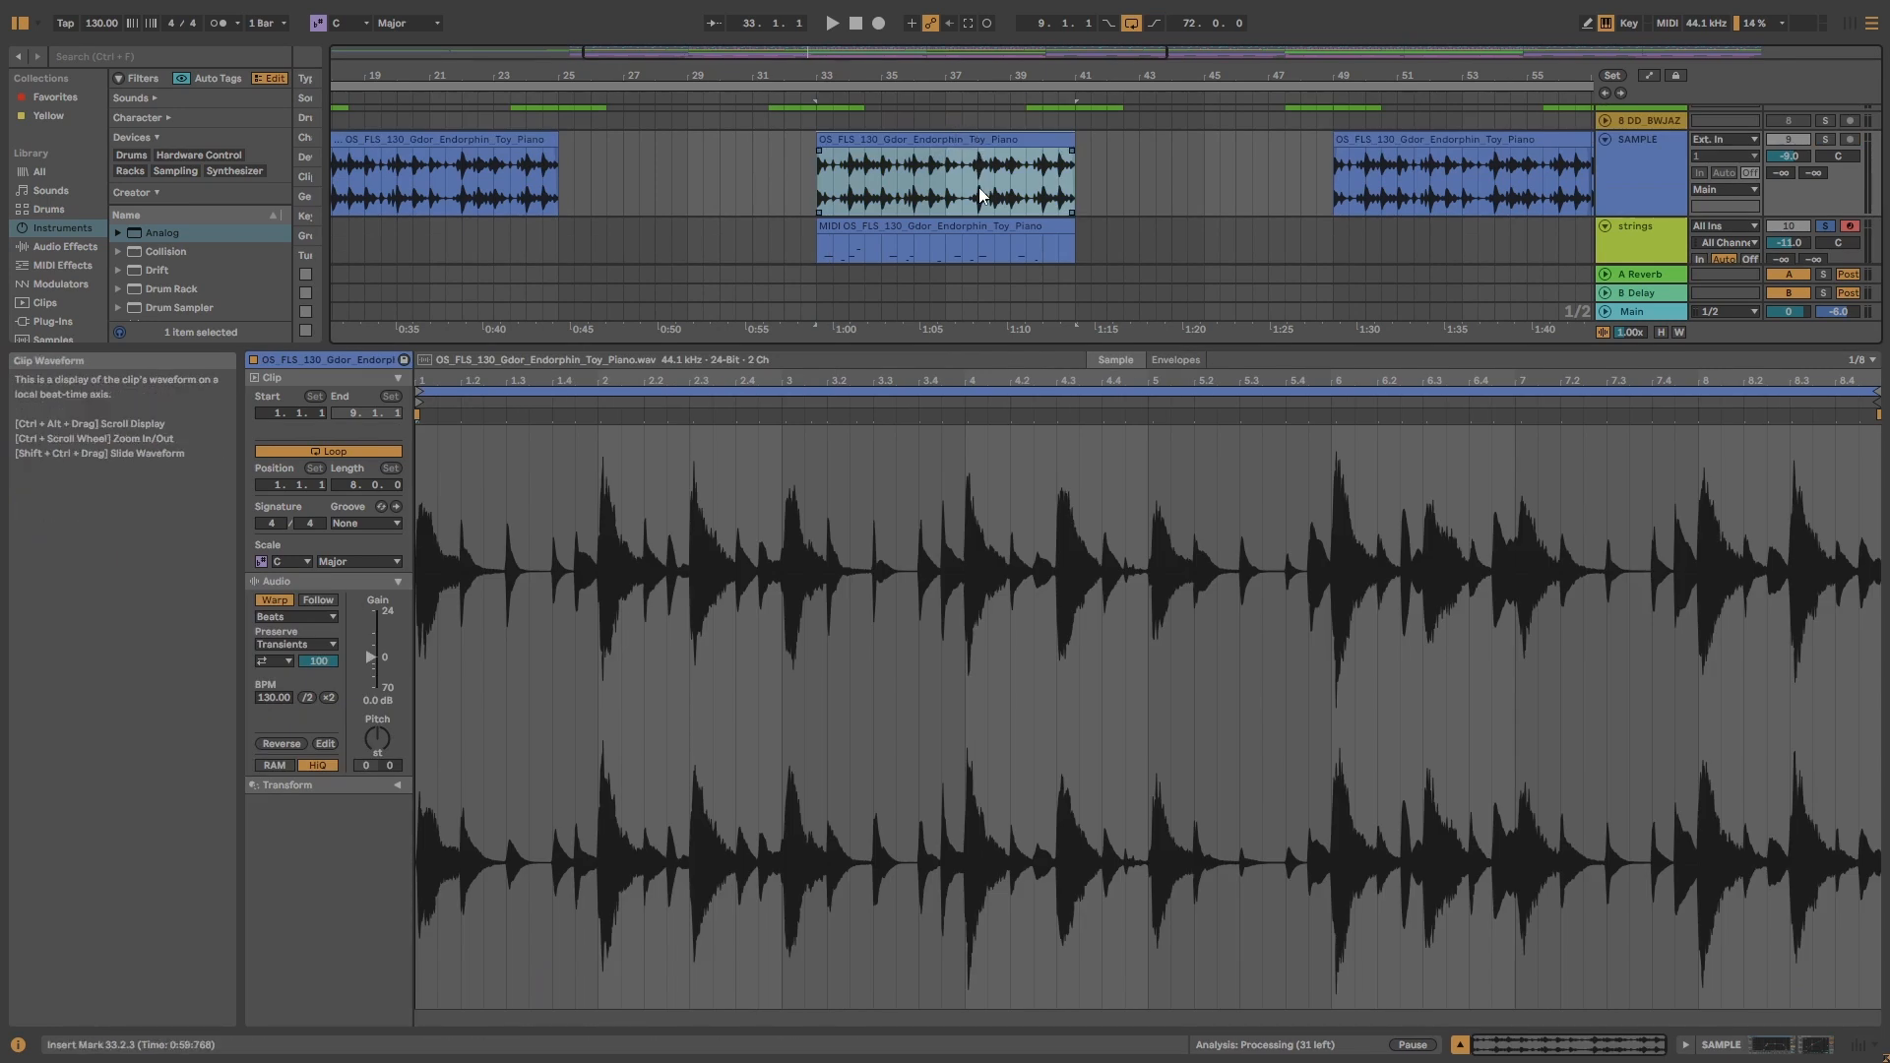
left_click_drag(940, 347, 936, 584)
left_click(916, 275)
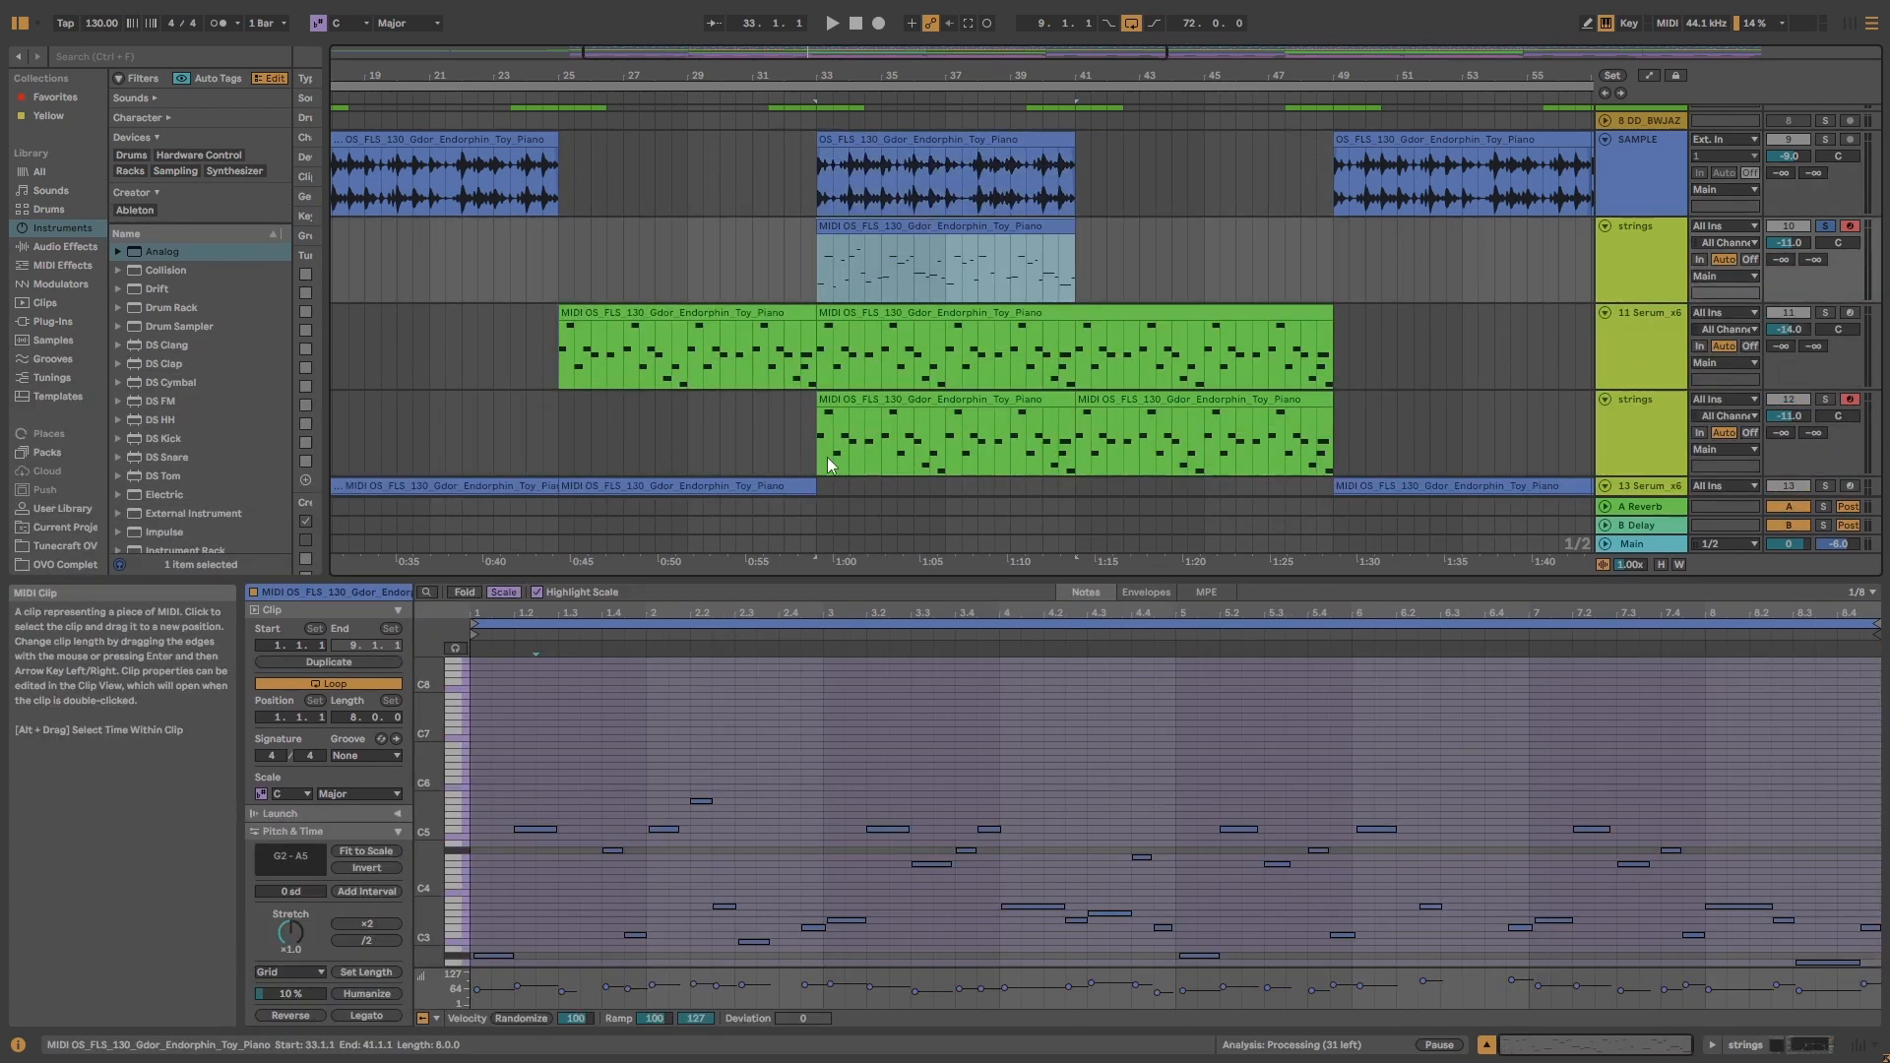
left_click_drag(800, 585, 800, 542)
scroll(1128, 258, "up", 1)
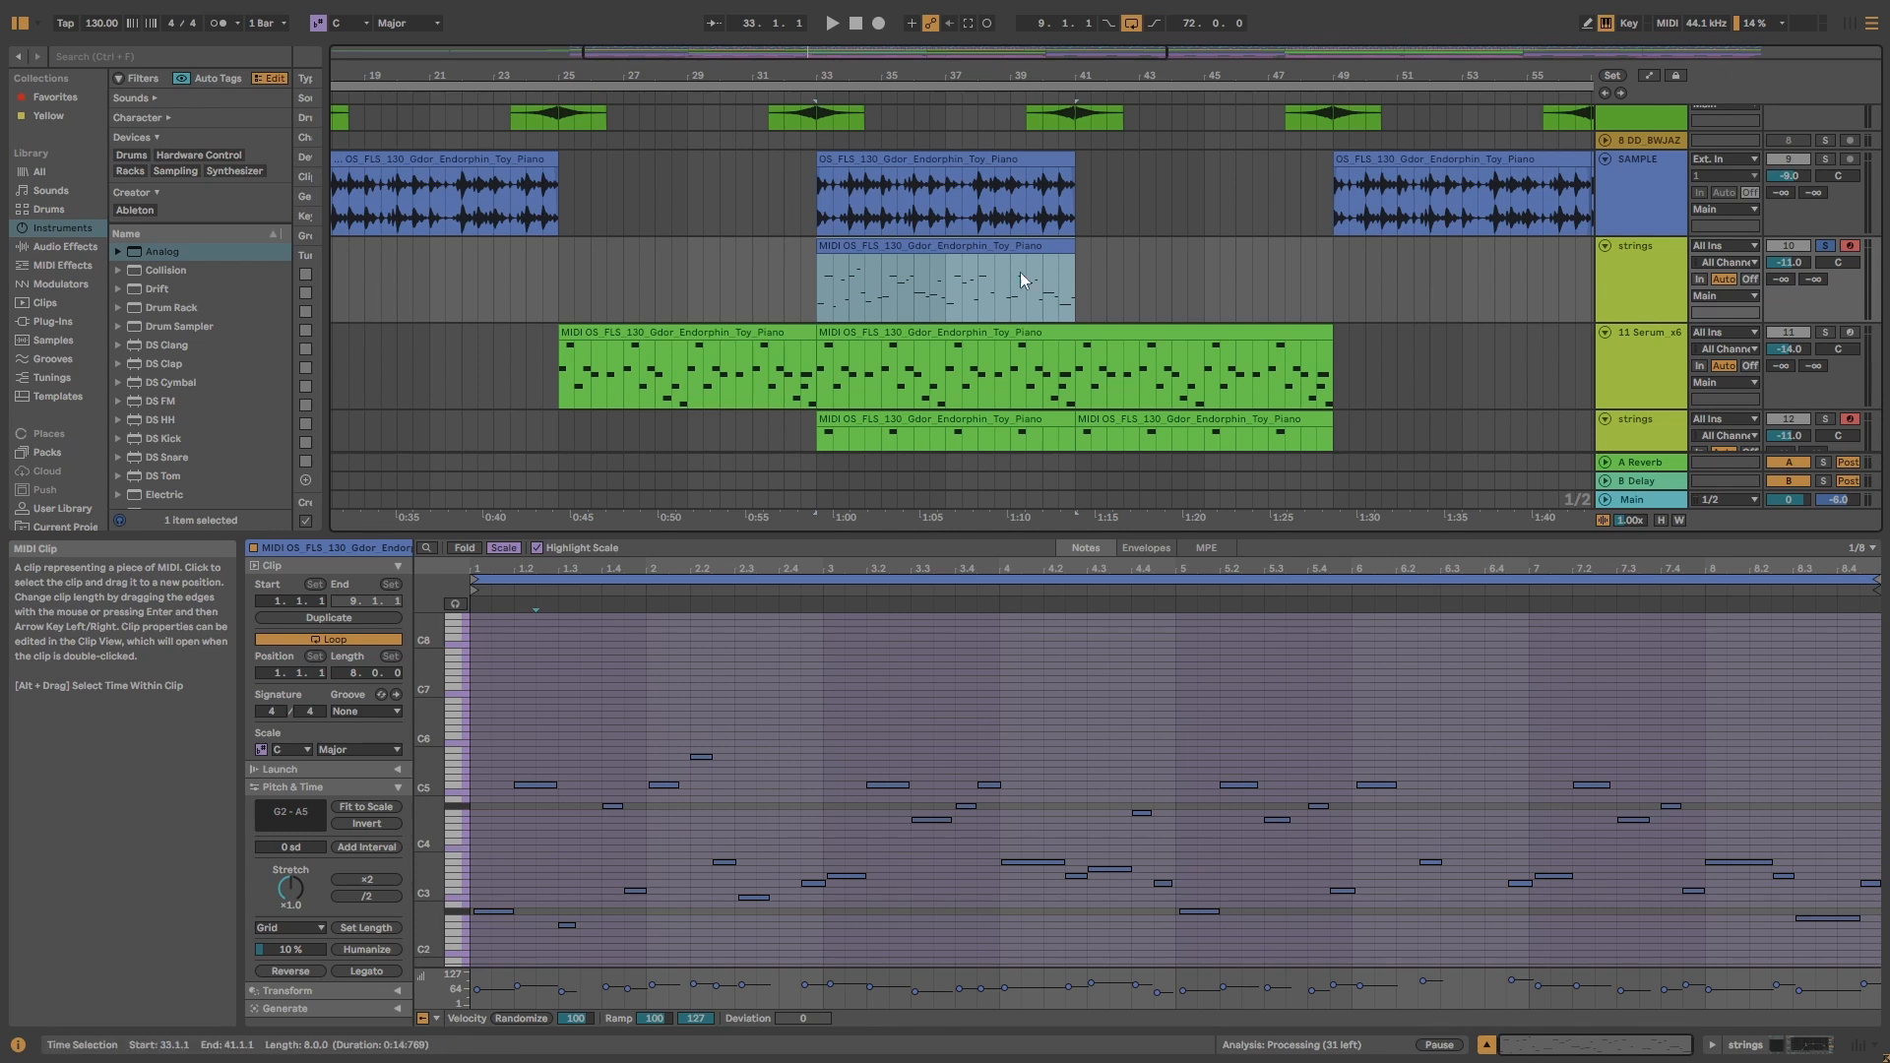
key("space")
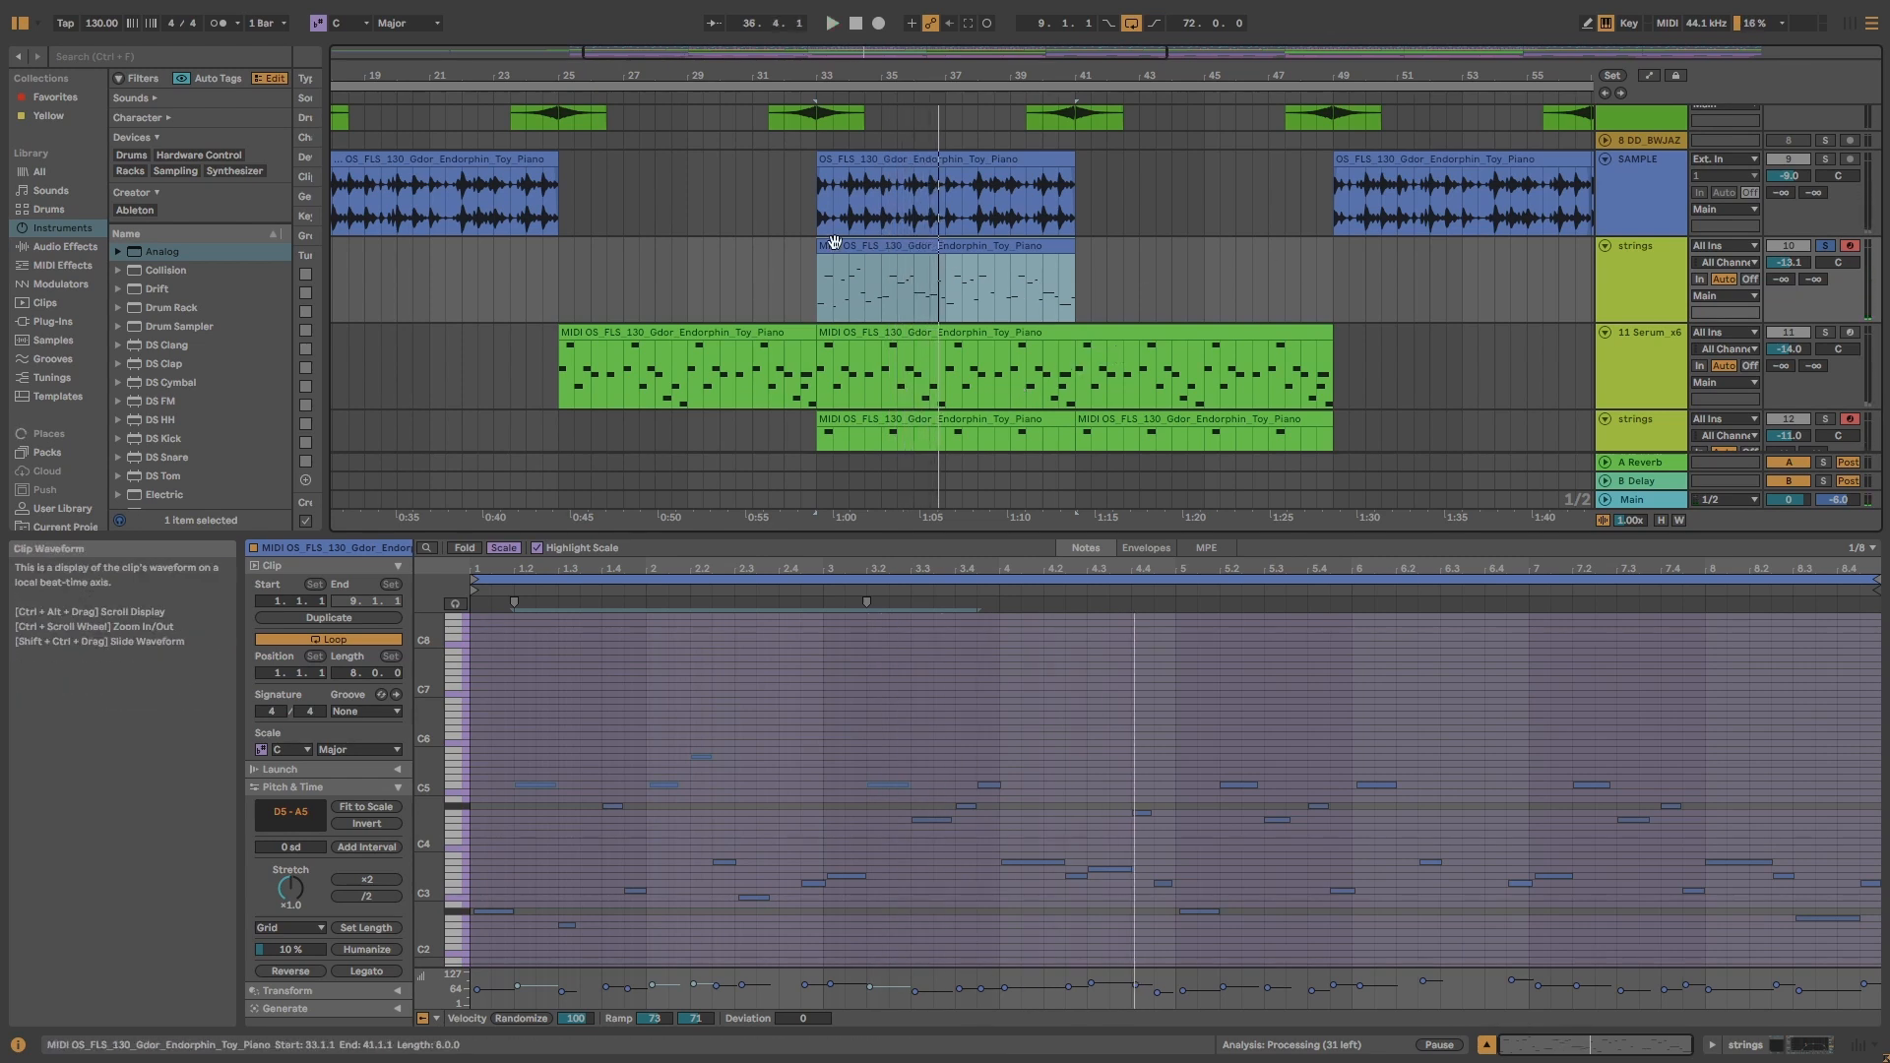
- Select the SAMPLE clip's audio from bar 33 to bar 40 for comparison, and reselect the converted strings clip
left_click_drag(822, 199, 1040, 202)
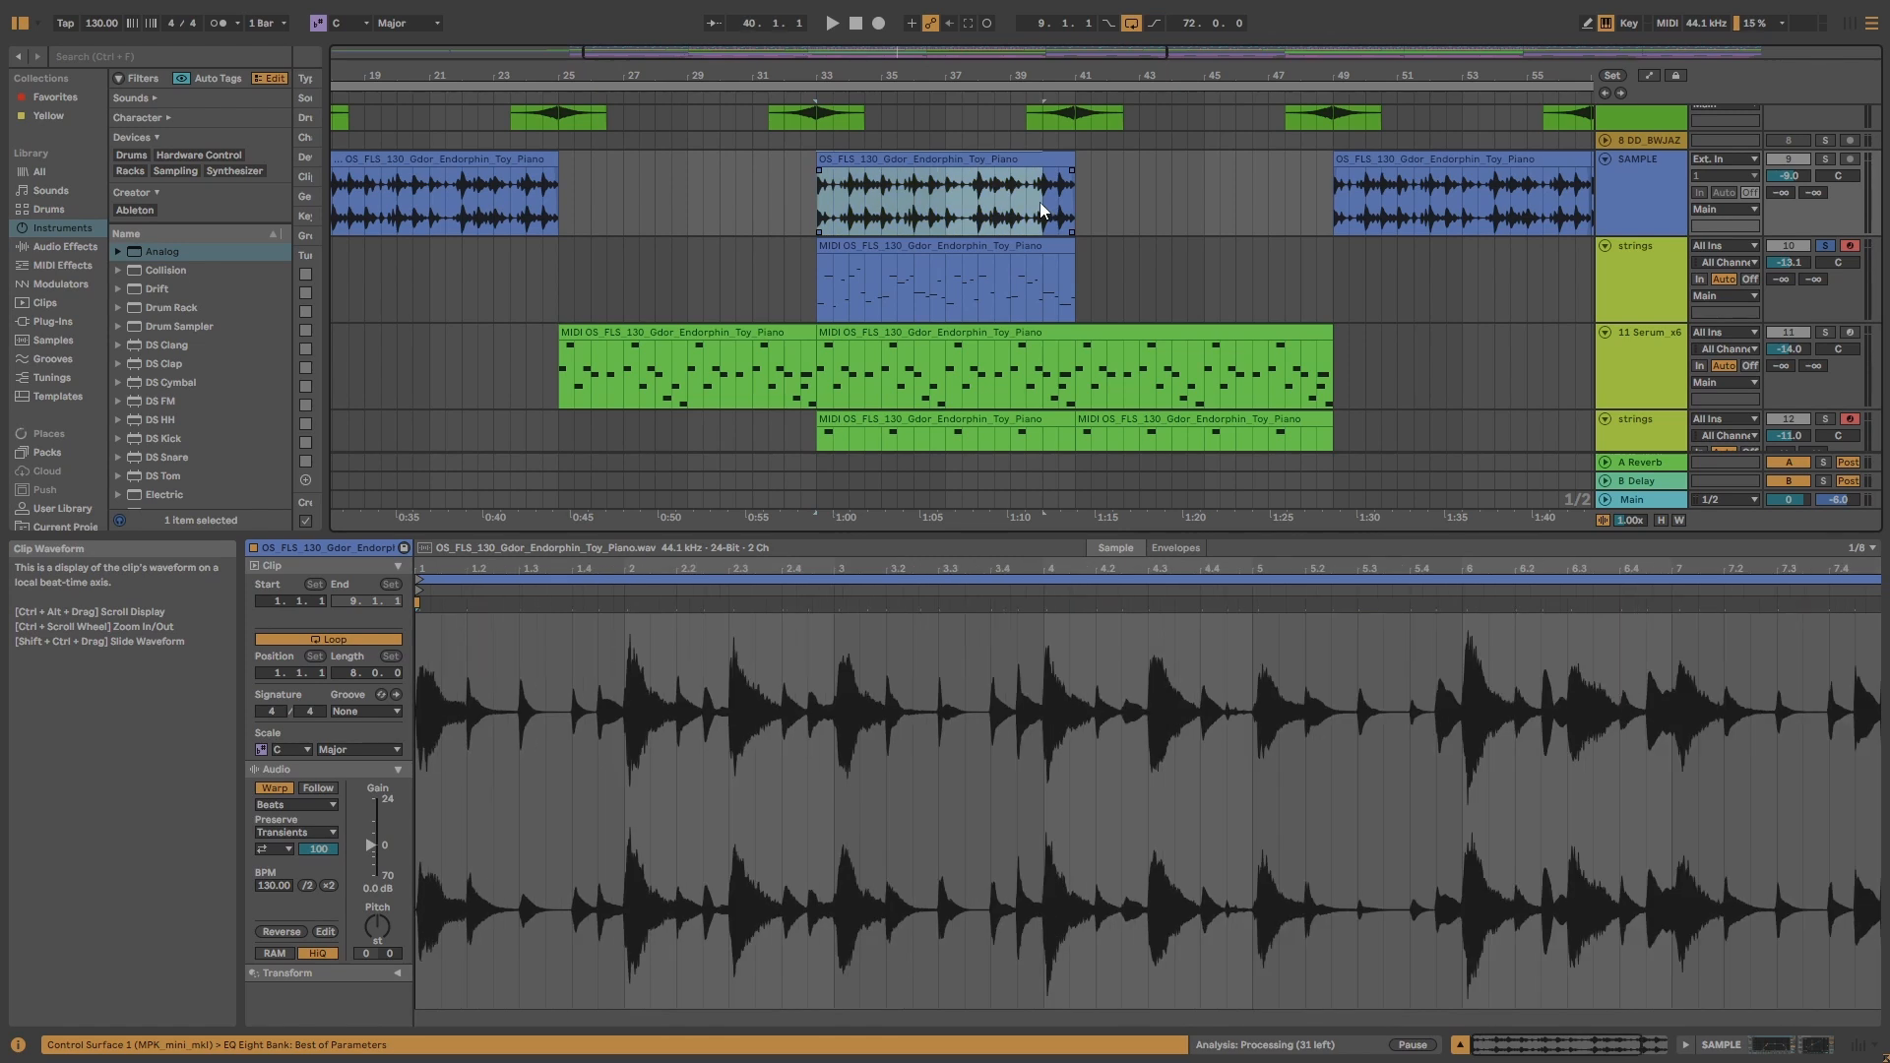
left_click(932, 200)
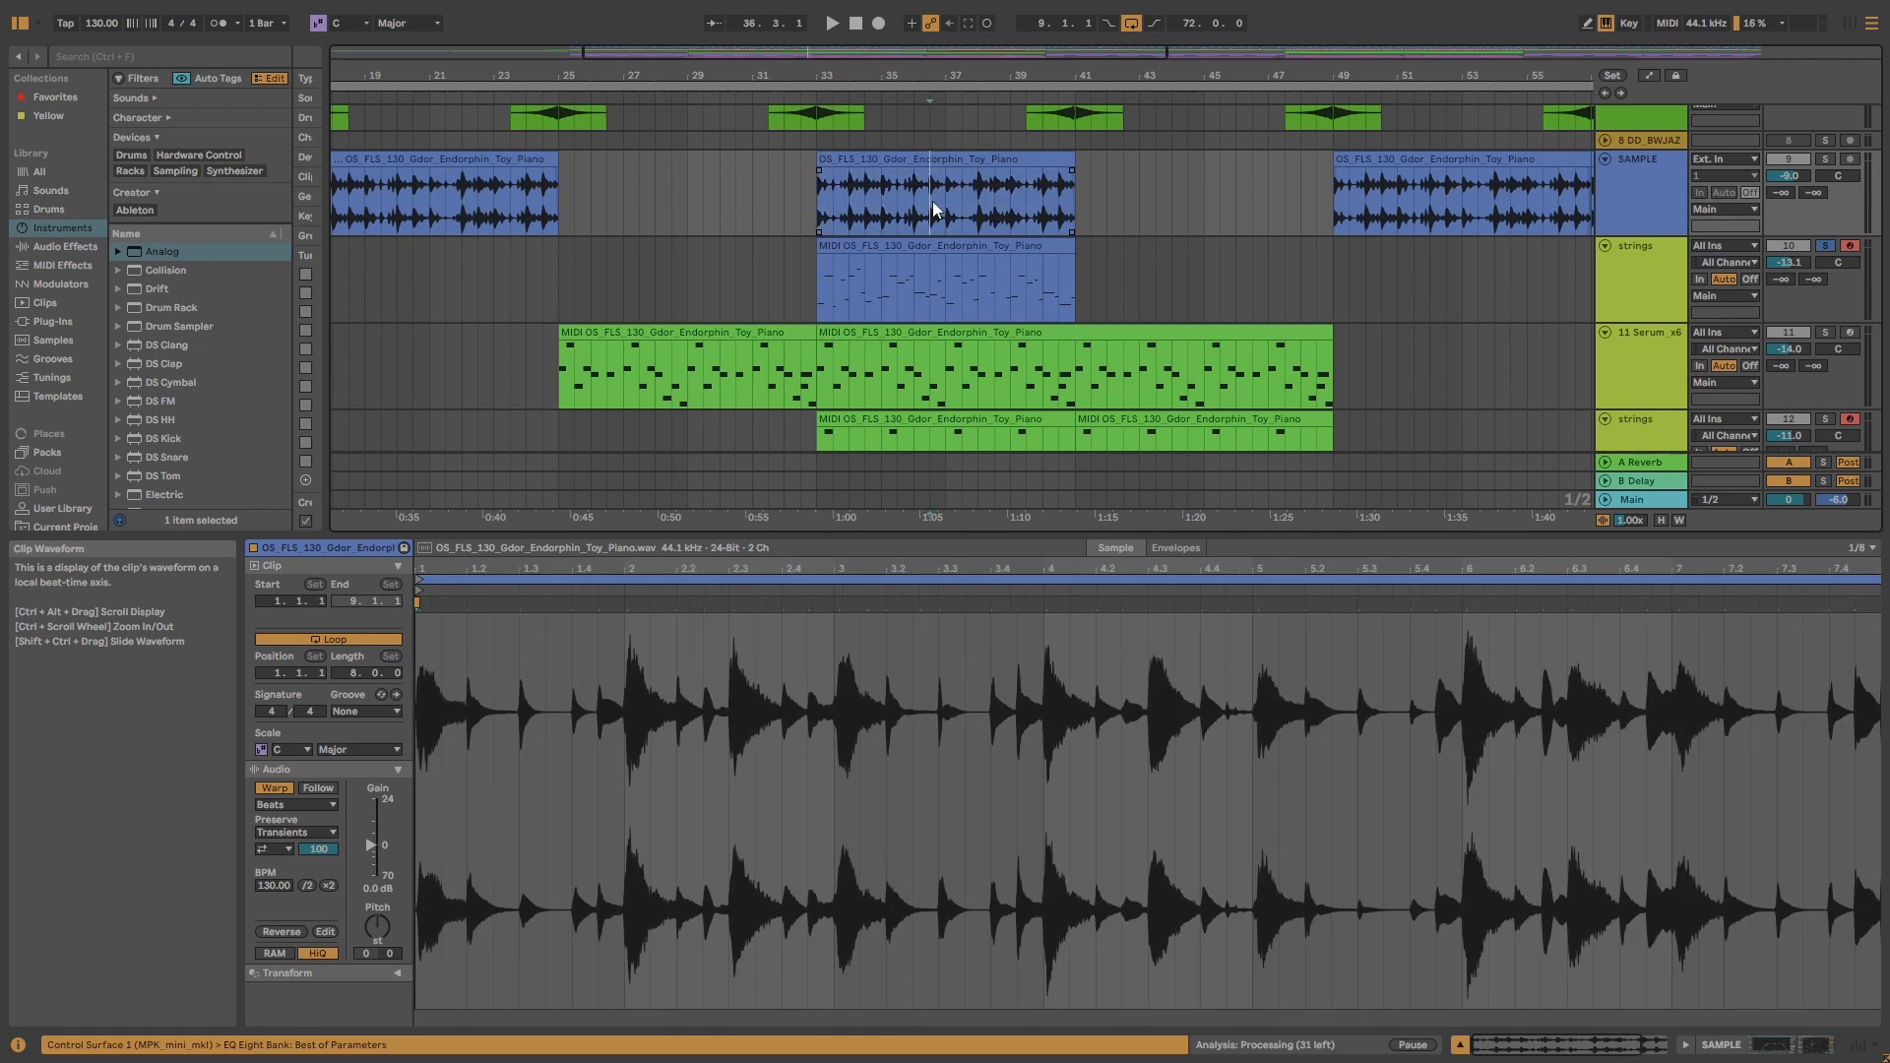
left_click(896, 248)
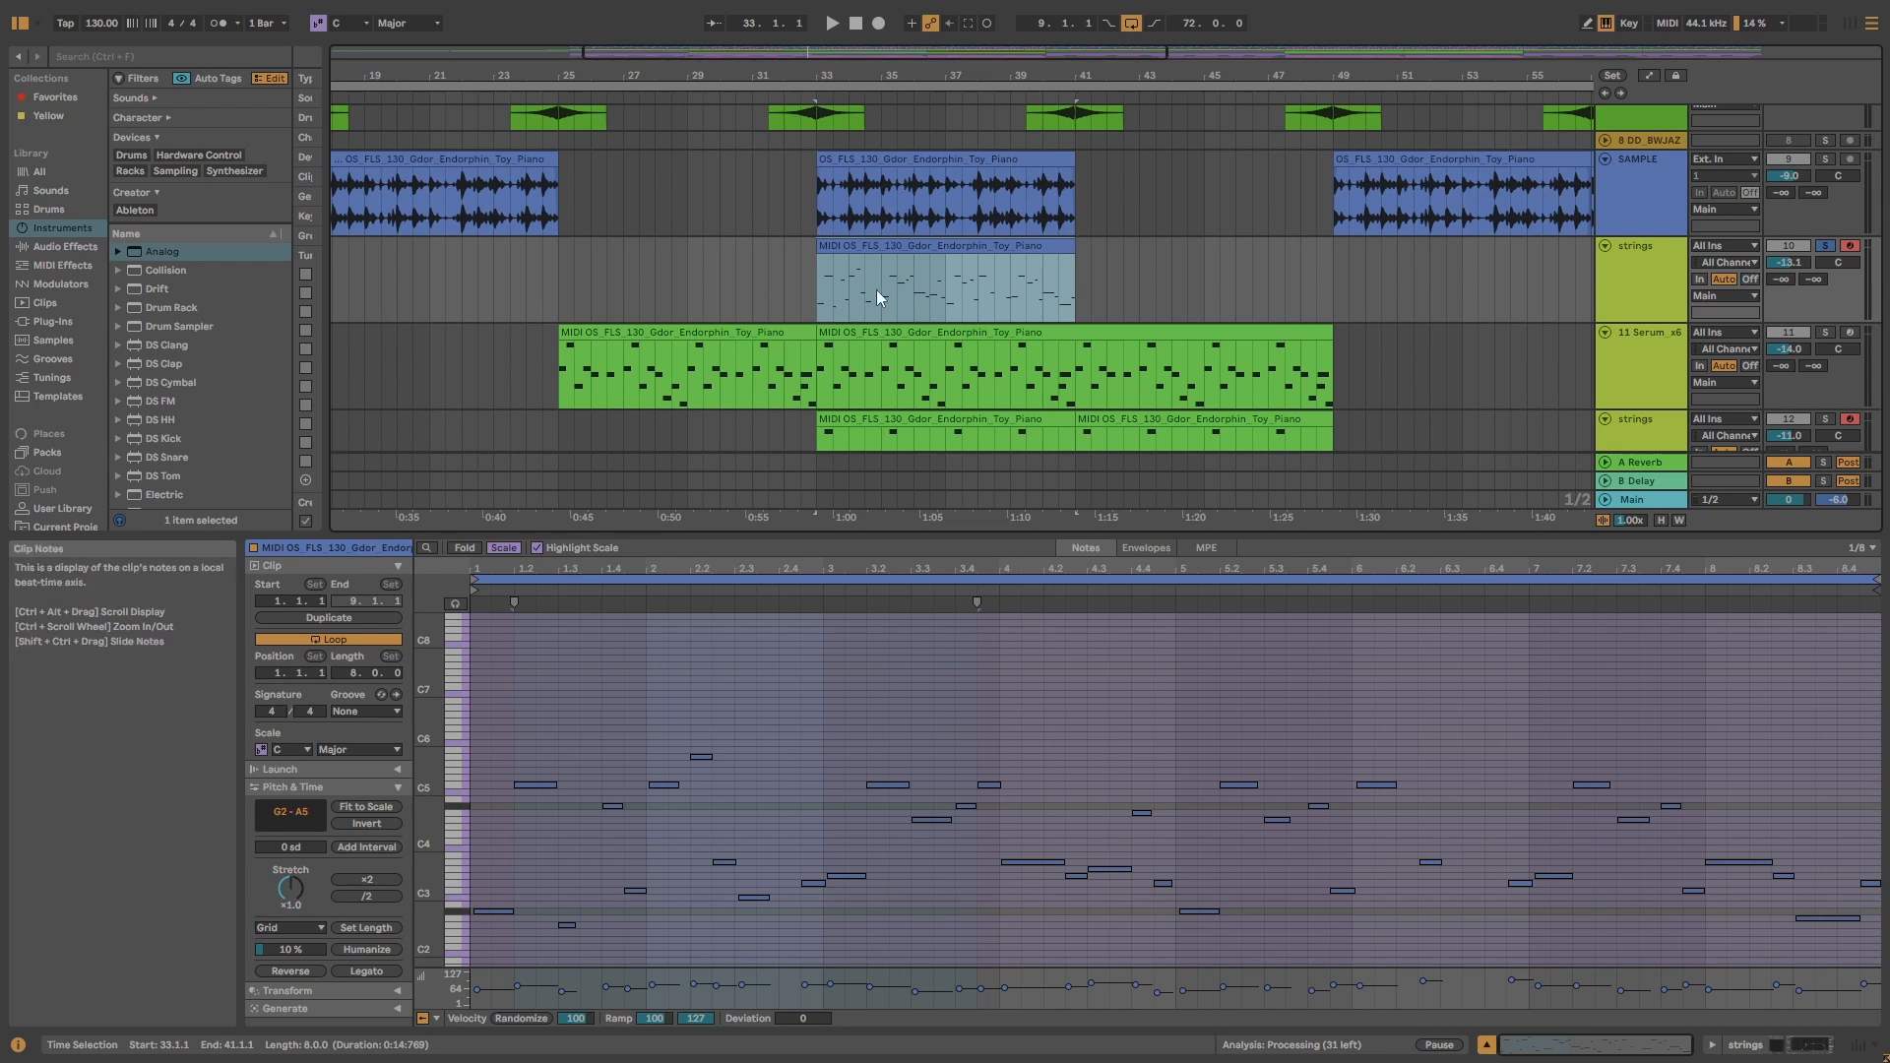
- Reopen the converted strings clip's notes and expand the note editor to nearly the full window height
double_click(961, 246)
left_click_drag(898, 533, 894, 166)
left_click(839, 494)
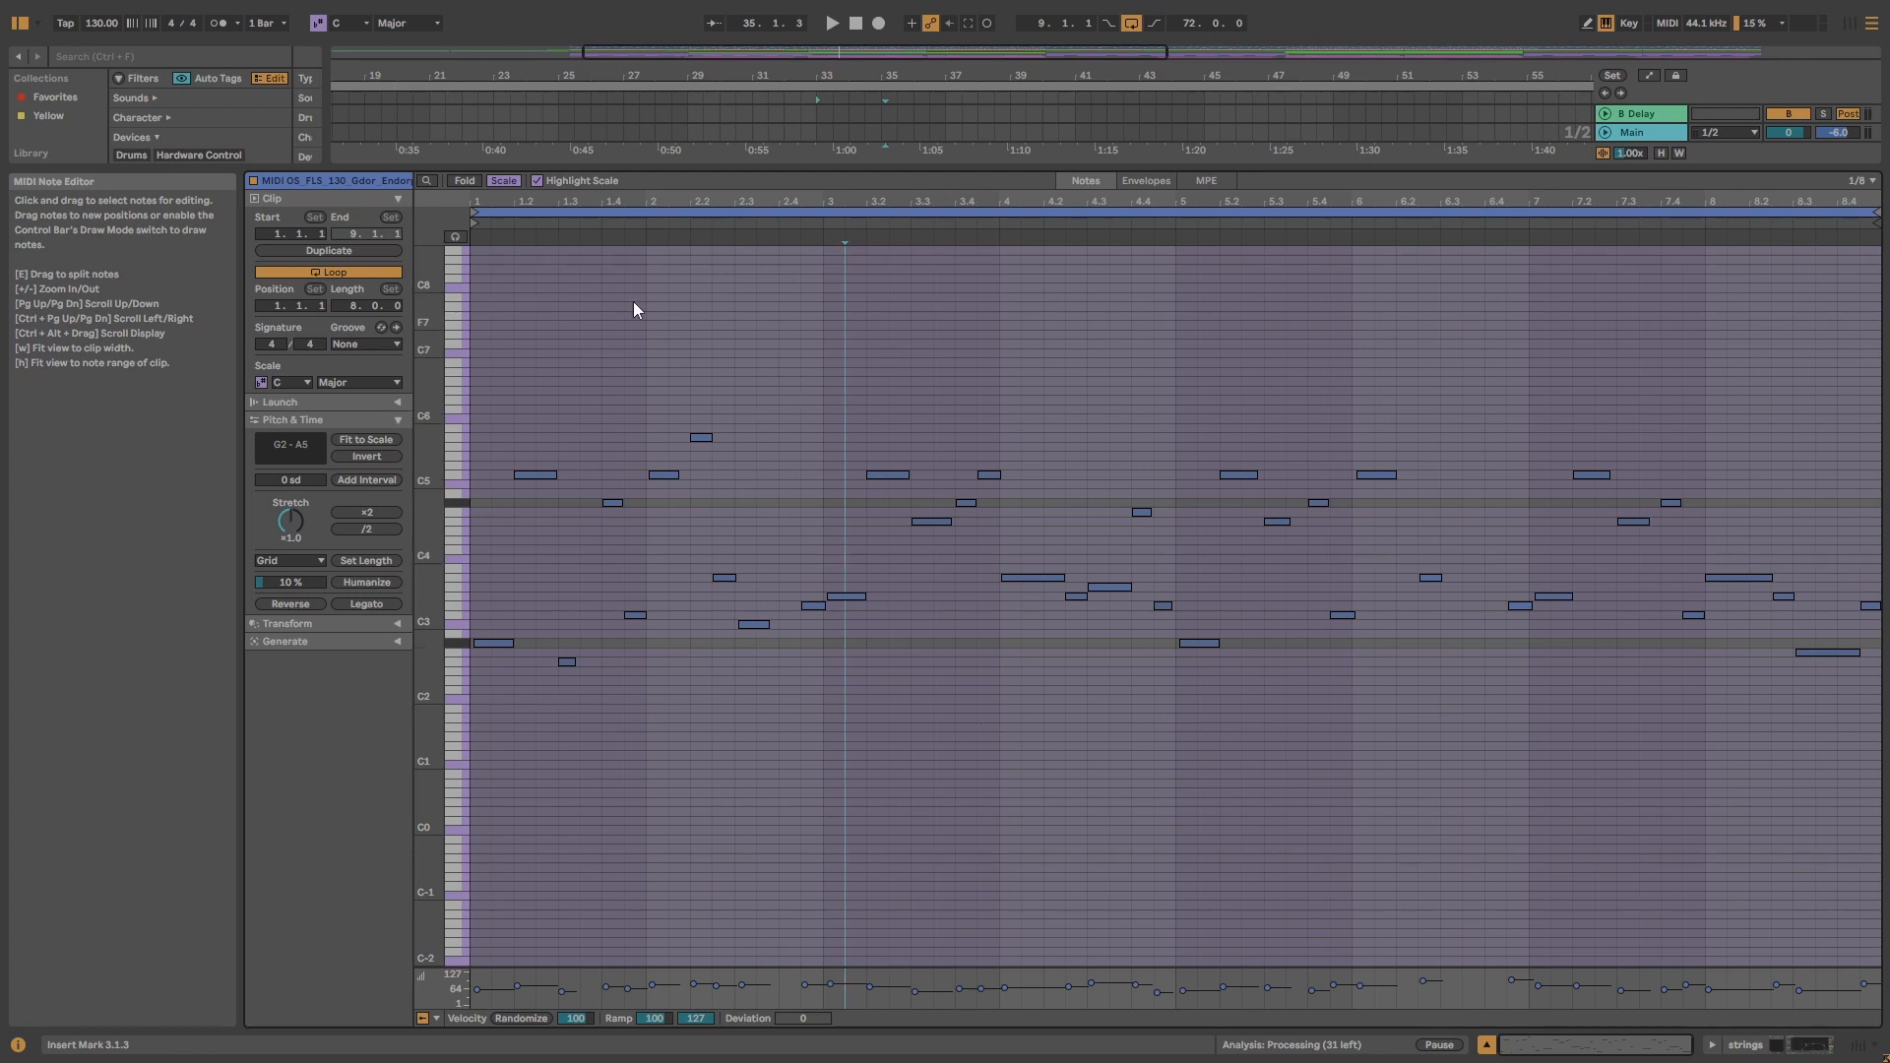
- Enlarge the note rows until pitch names are readable, and set the clip's scale to A#/Bb Major
scroll(516, 504, "up", 2)
scroll(516, 504, "up", 3)
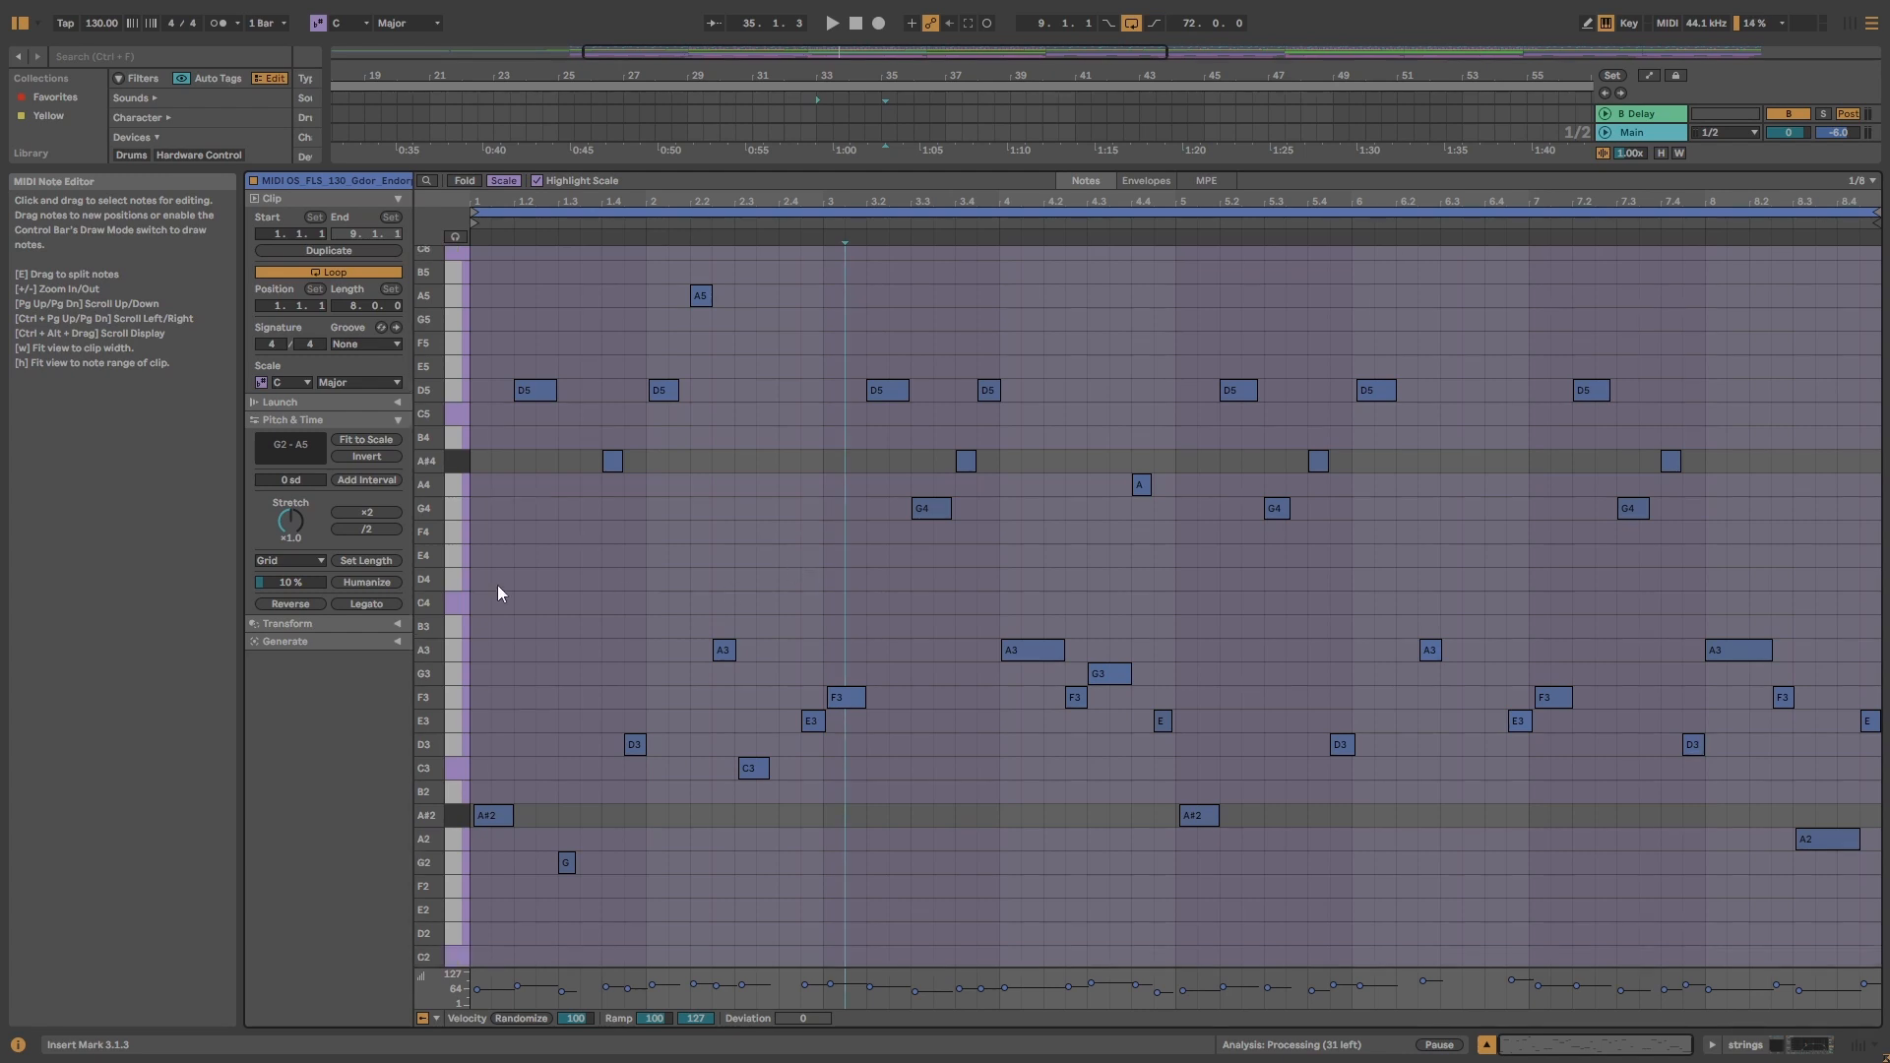
left_click(736, 679)
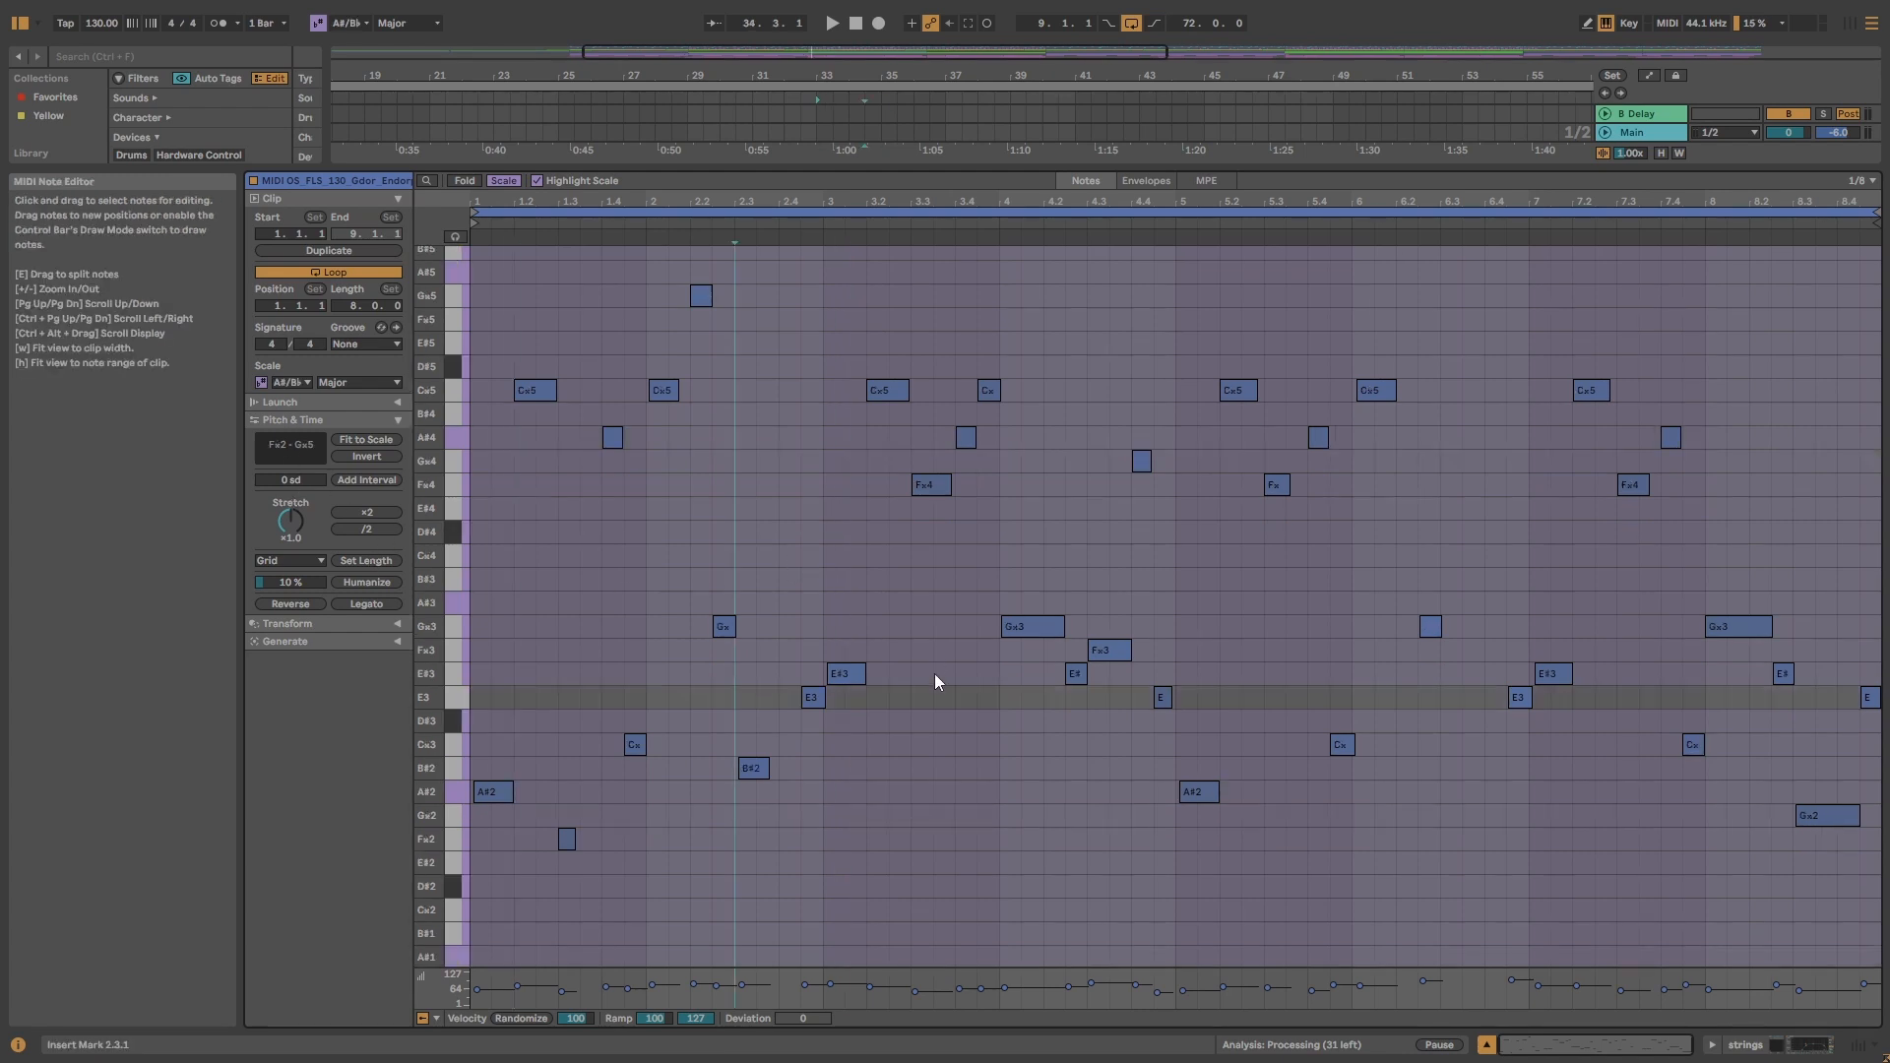
- Select all the low-register notes of the converted clip and transpose them up two octaves
left_click(485, 793)
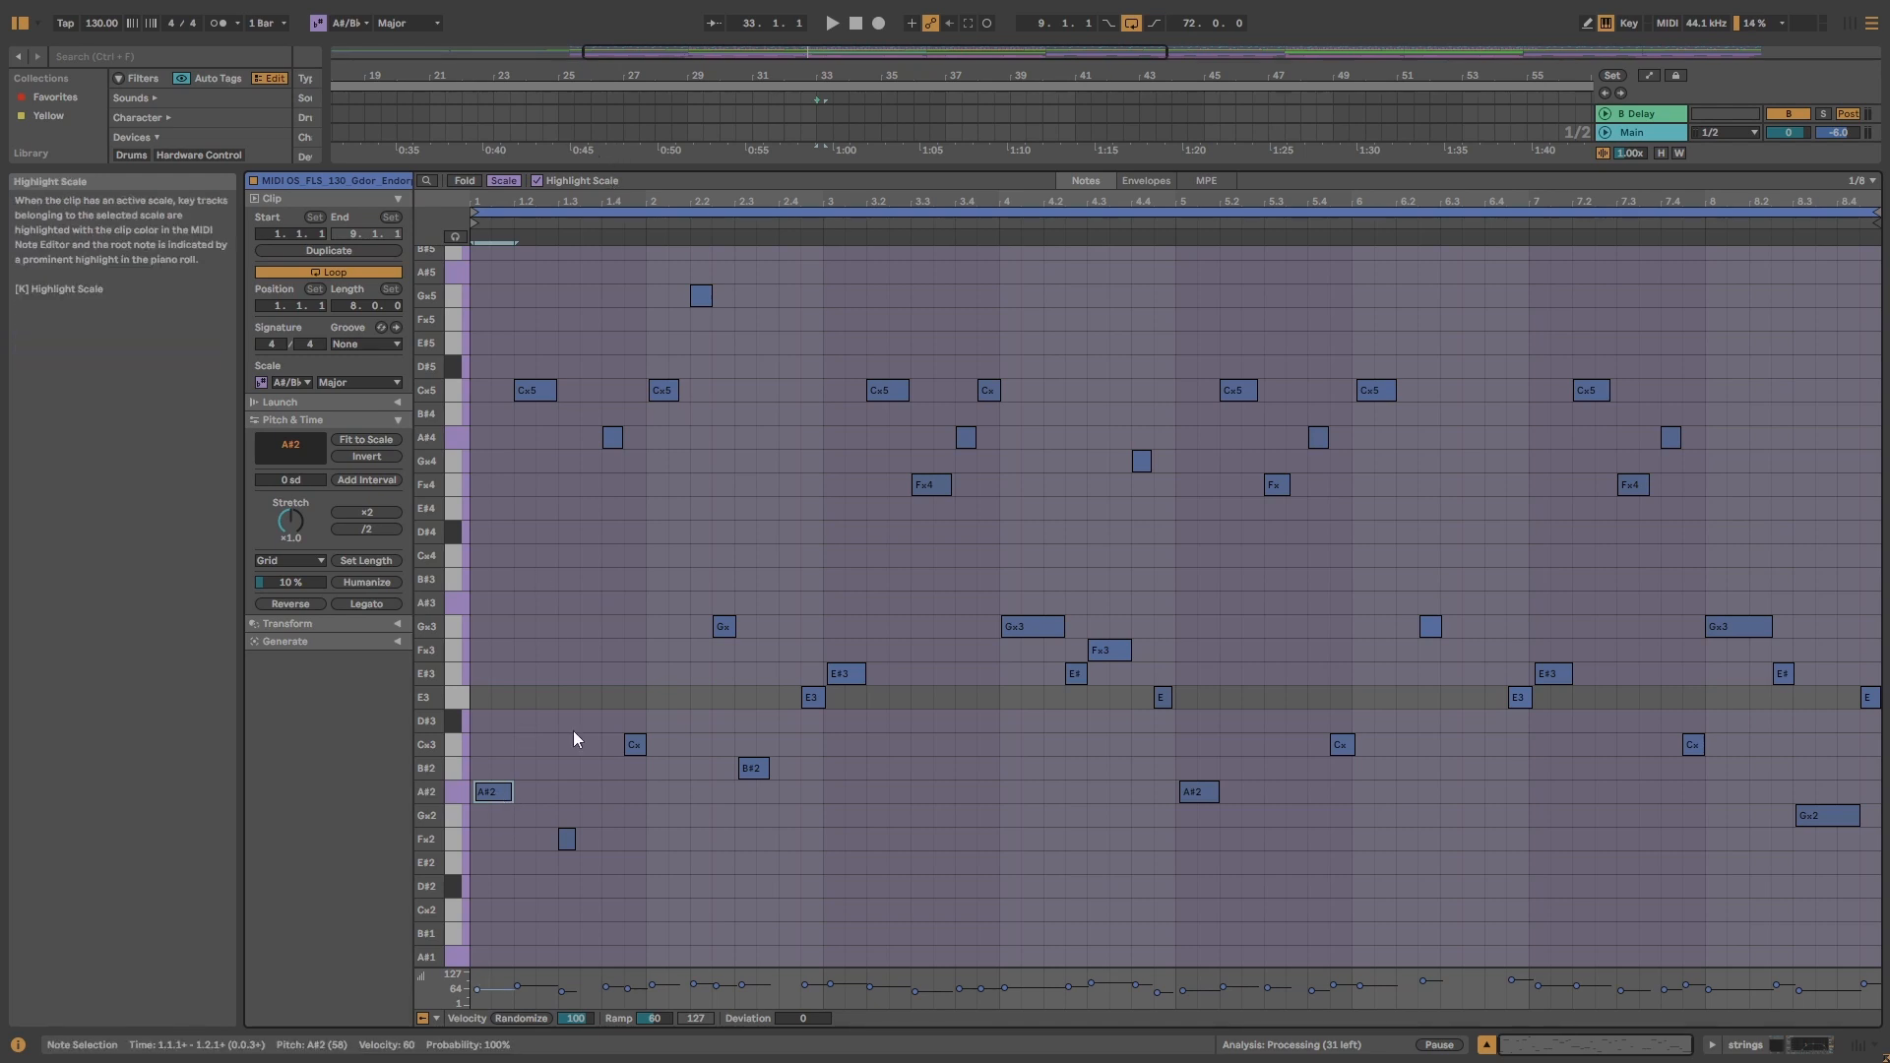
left_click_drag(484, 595, 1886, 1017)
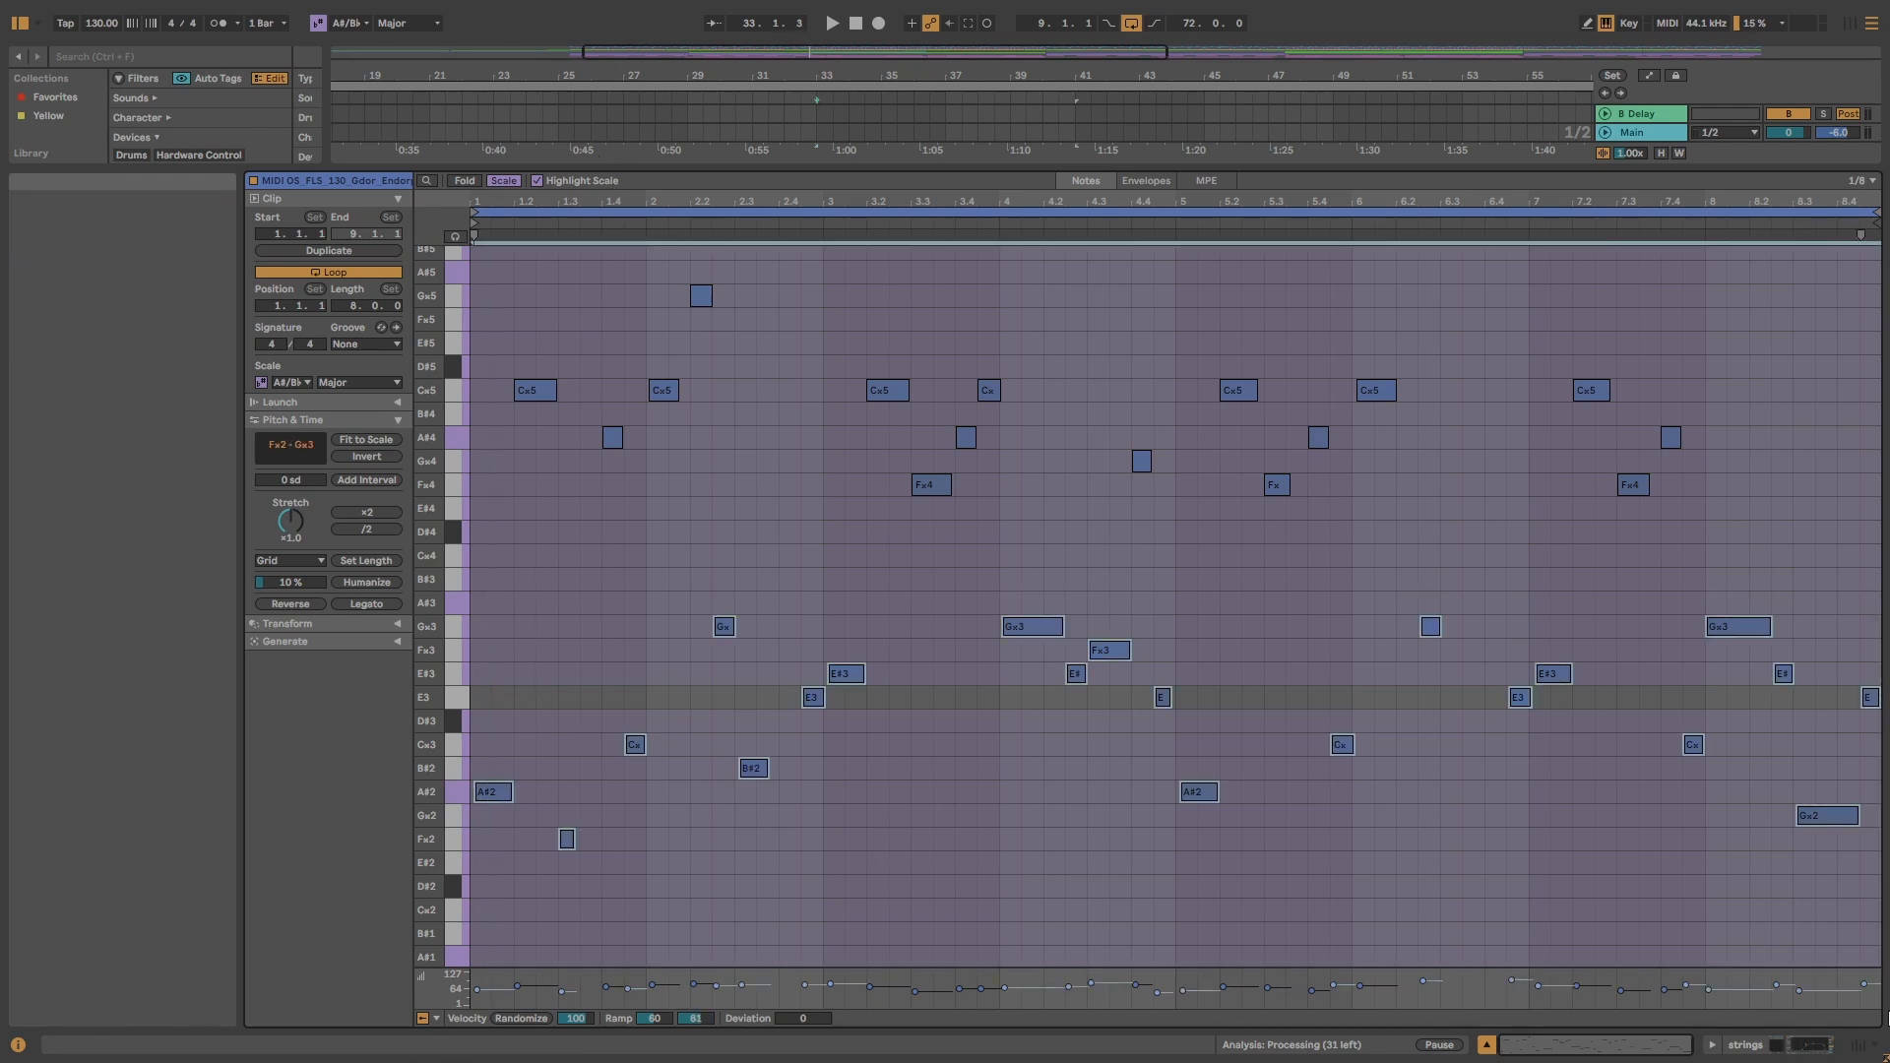
key("shift+Up")
key("shift+Up")
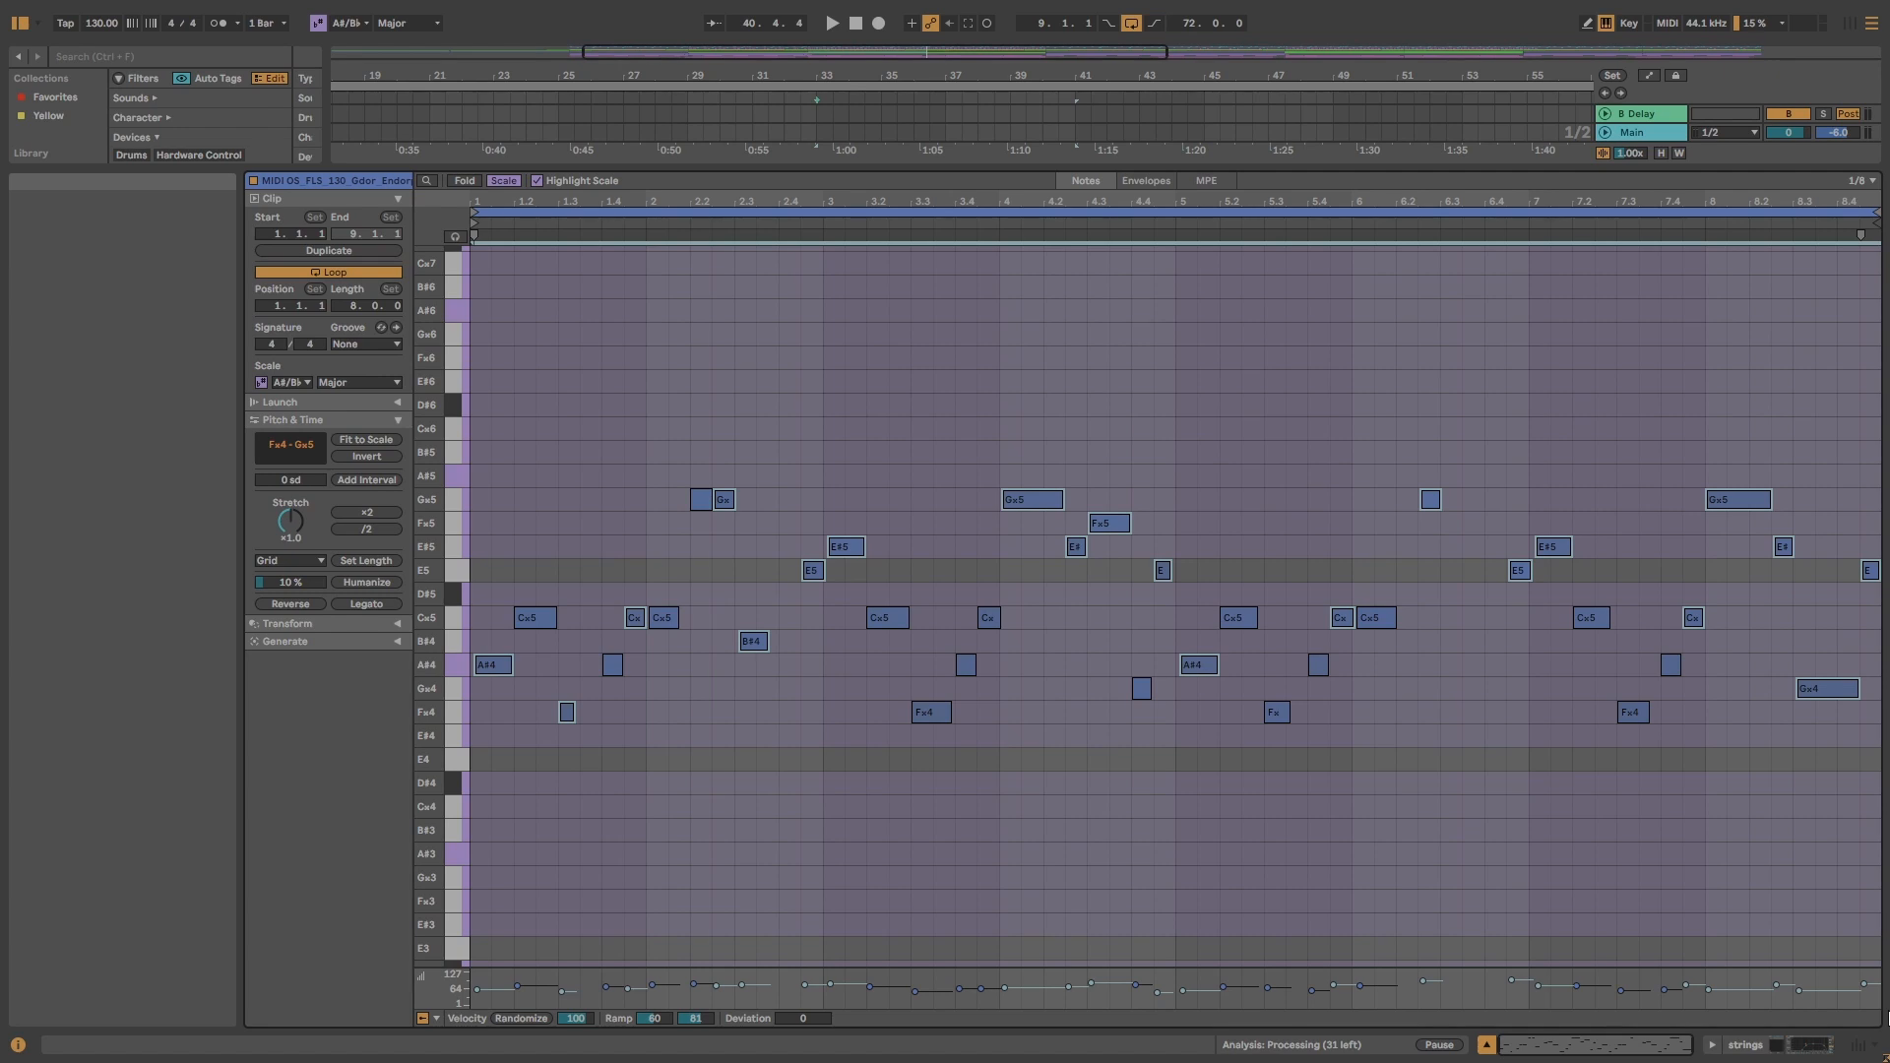
key("shift+Up")
key("shift+Down")
key("shift+Up")
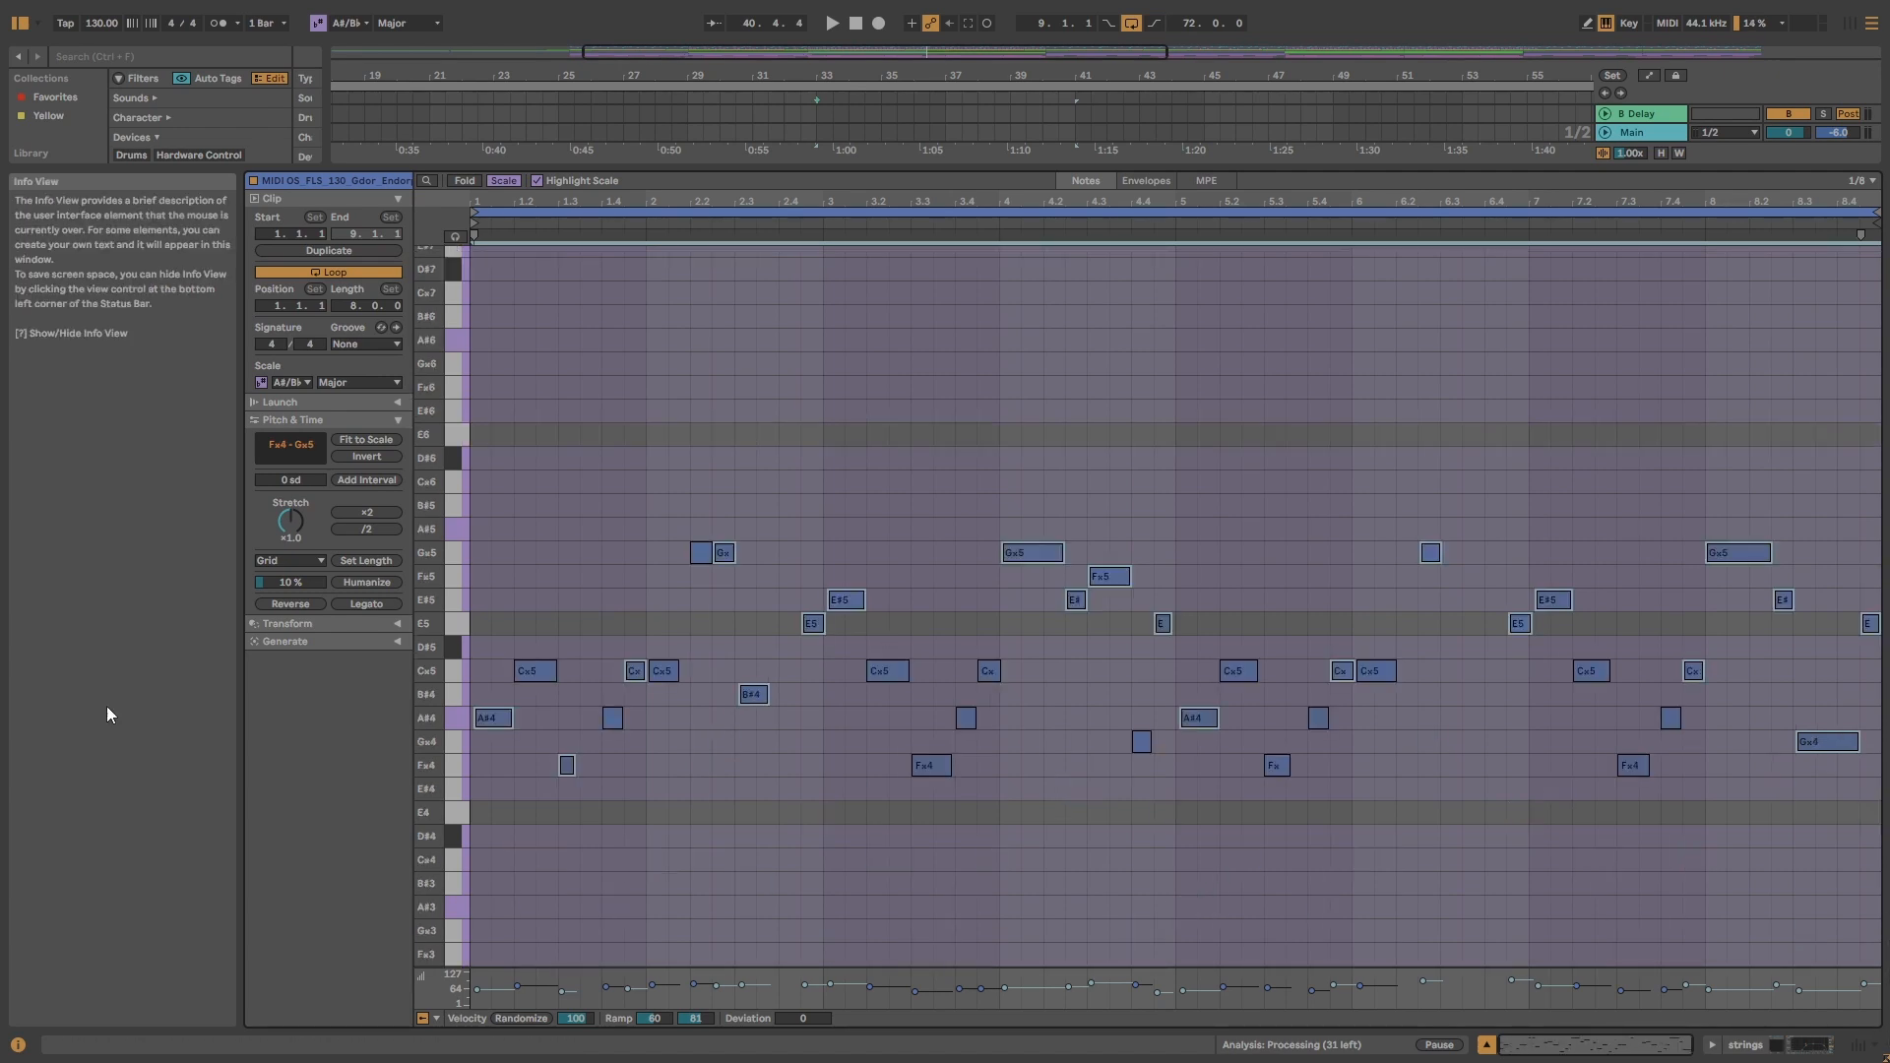
scroll(910, 563, "down", 5)
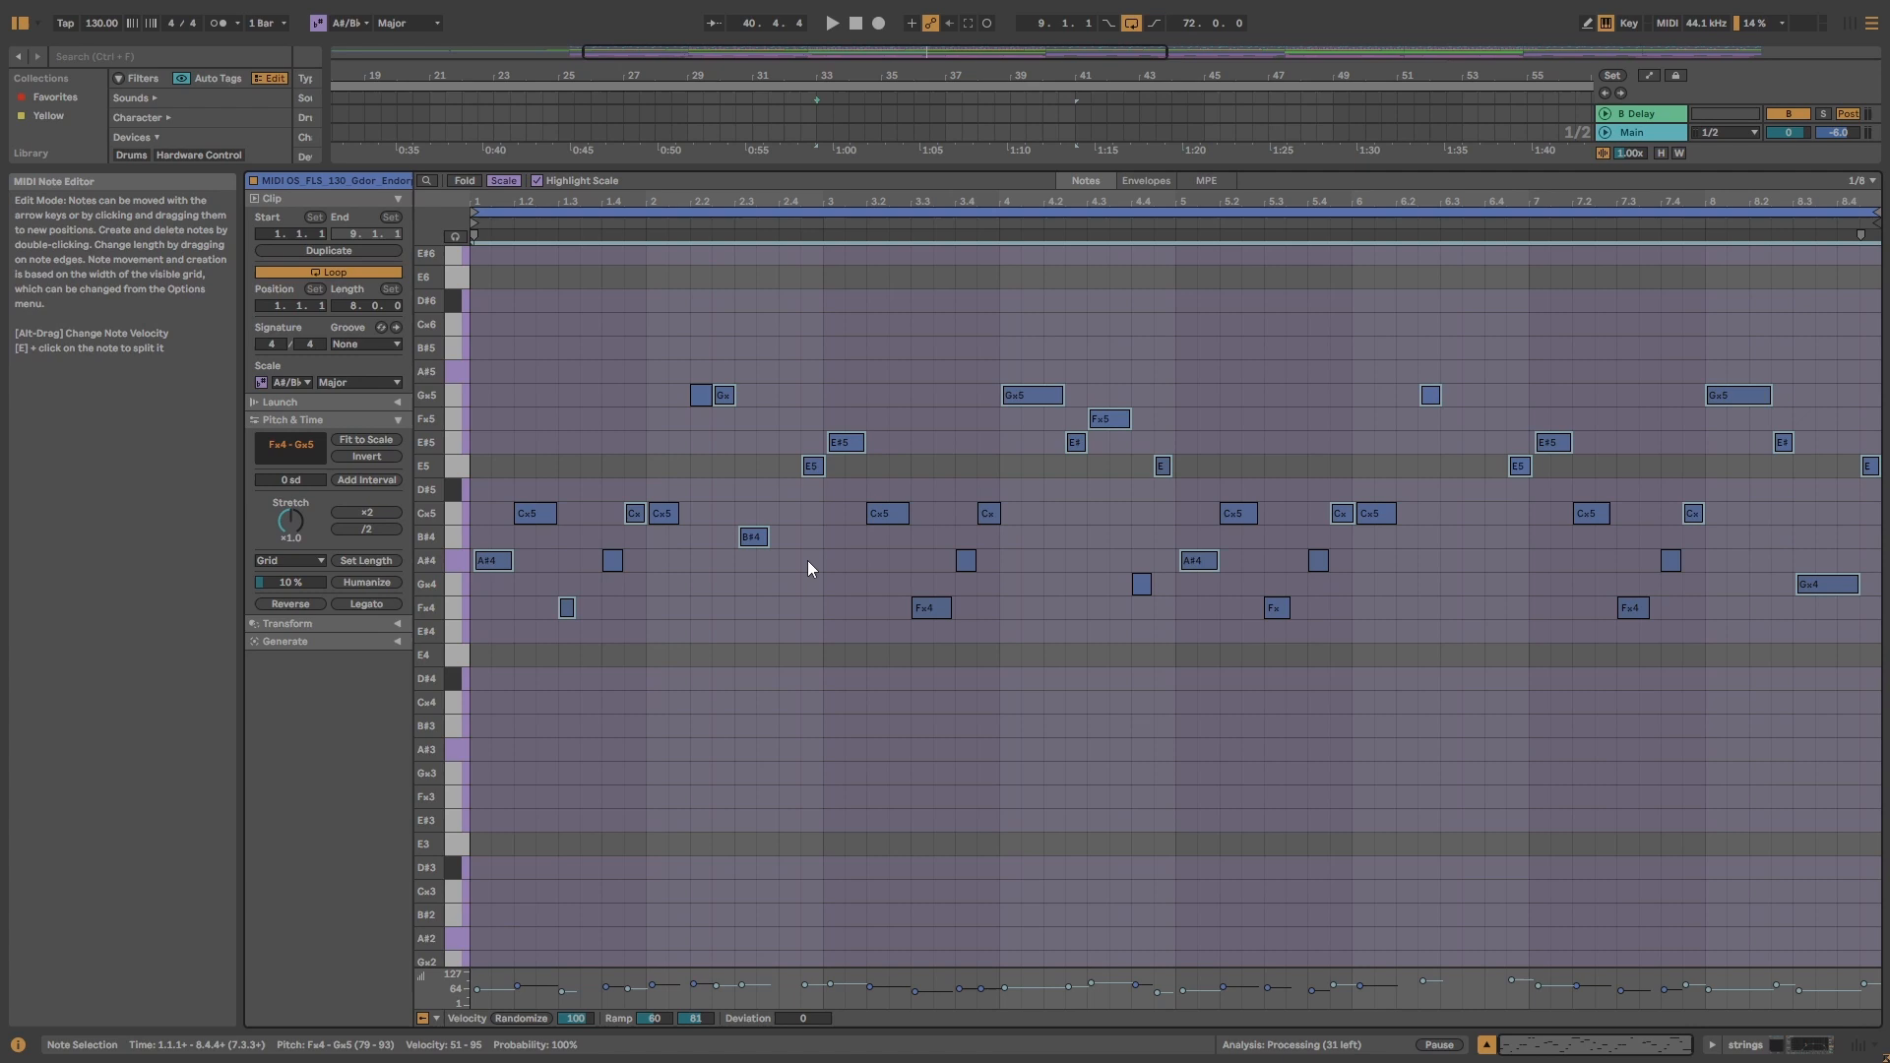
- Play the transposed melody briefly from the middle of the clip's second bar
left_click(708, 323)
key("space")
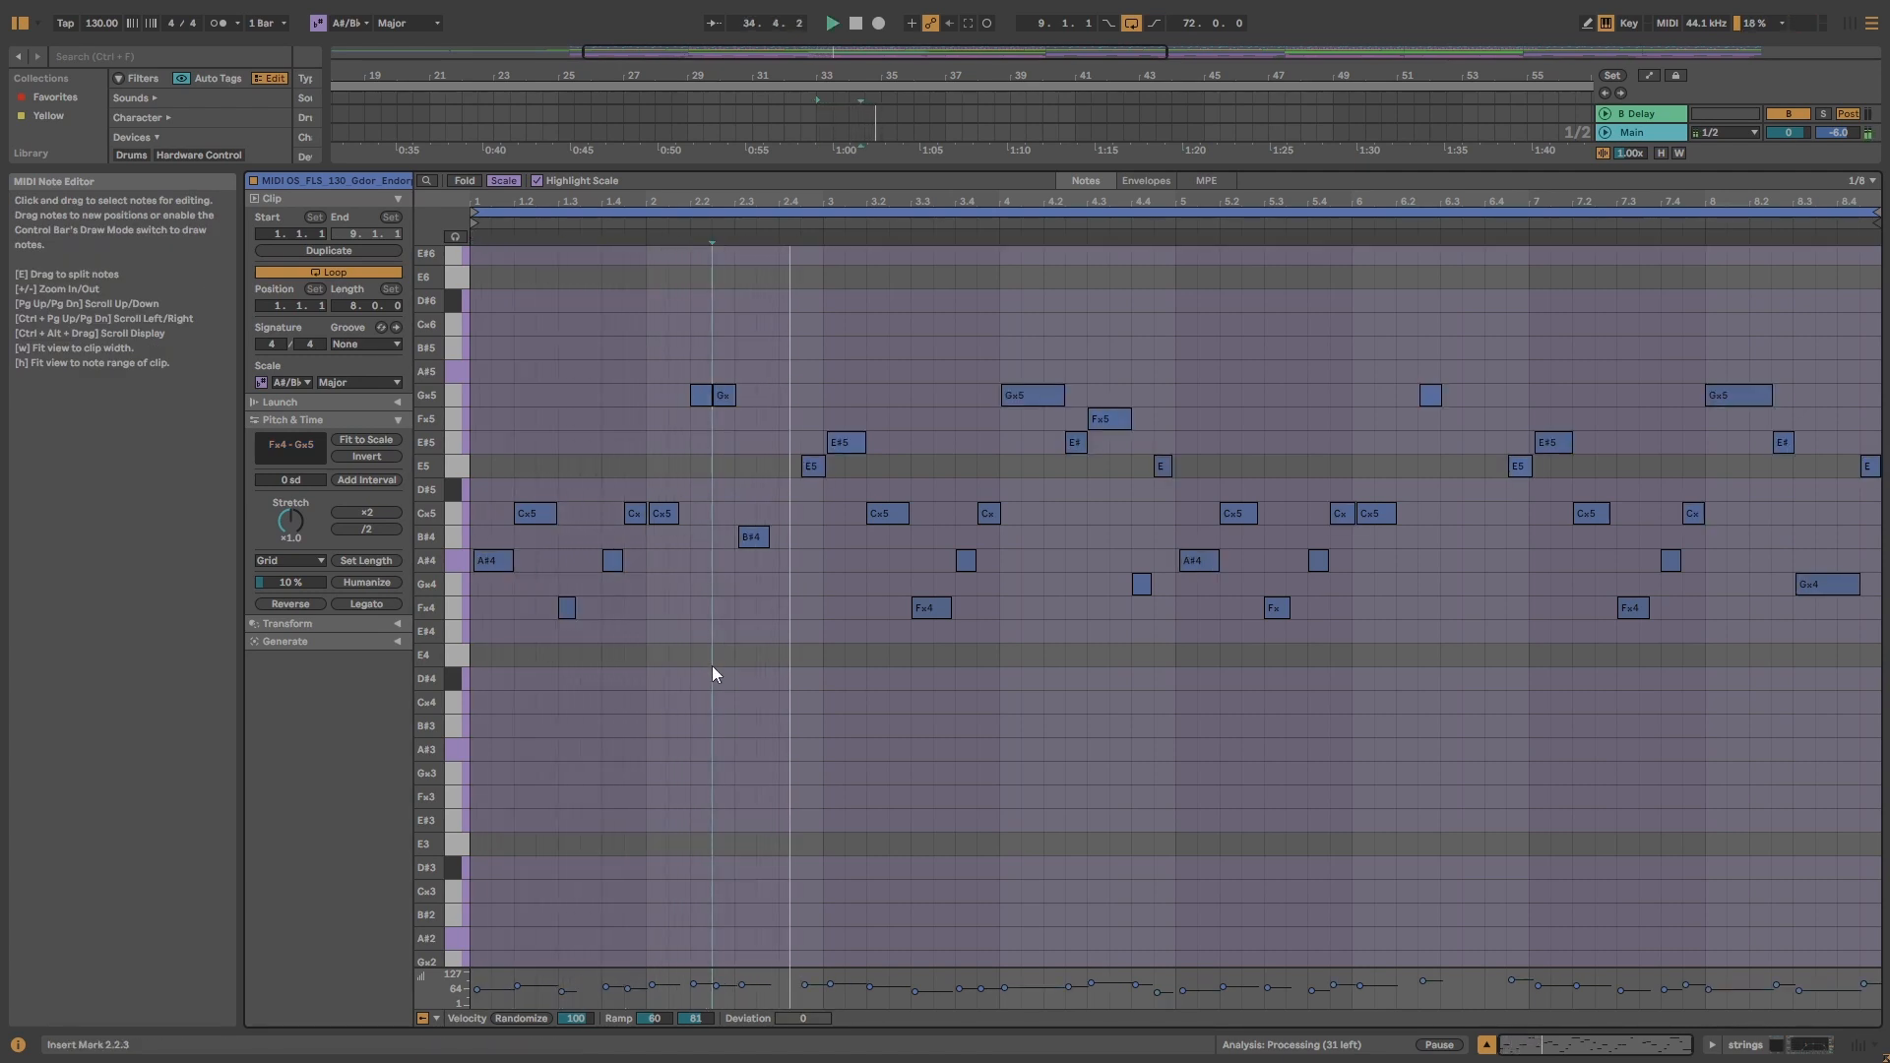
key("space")
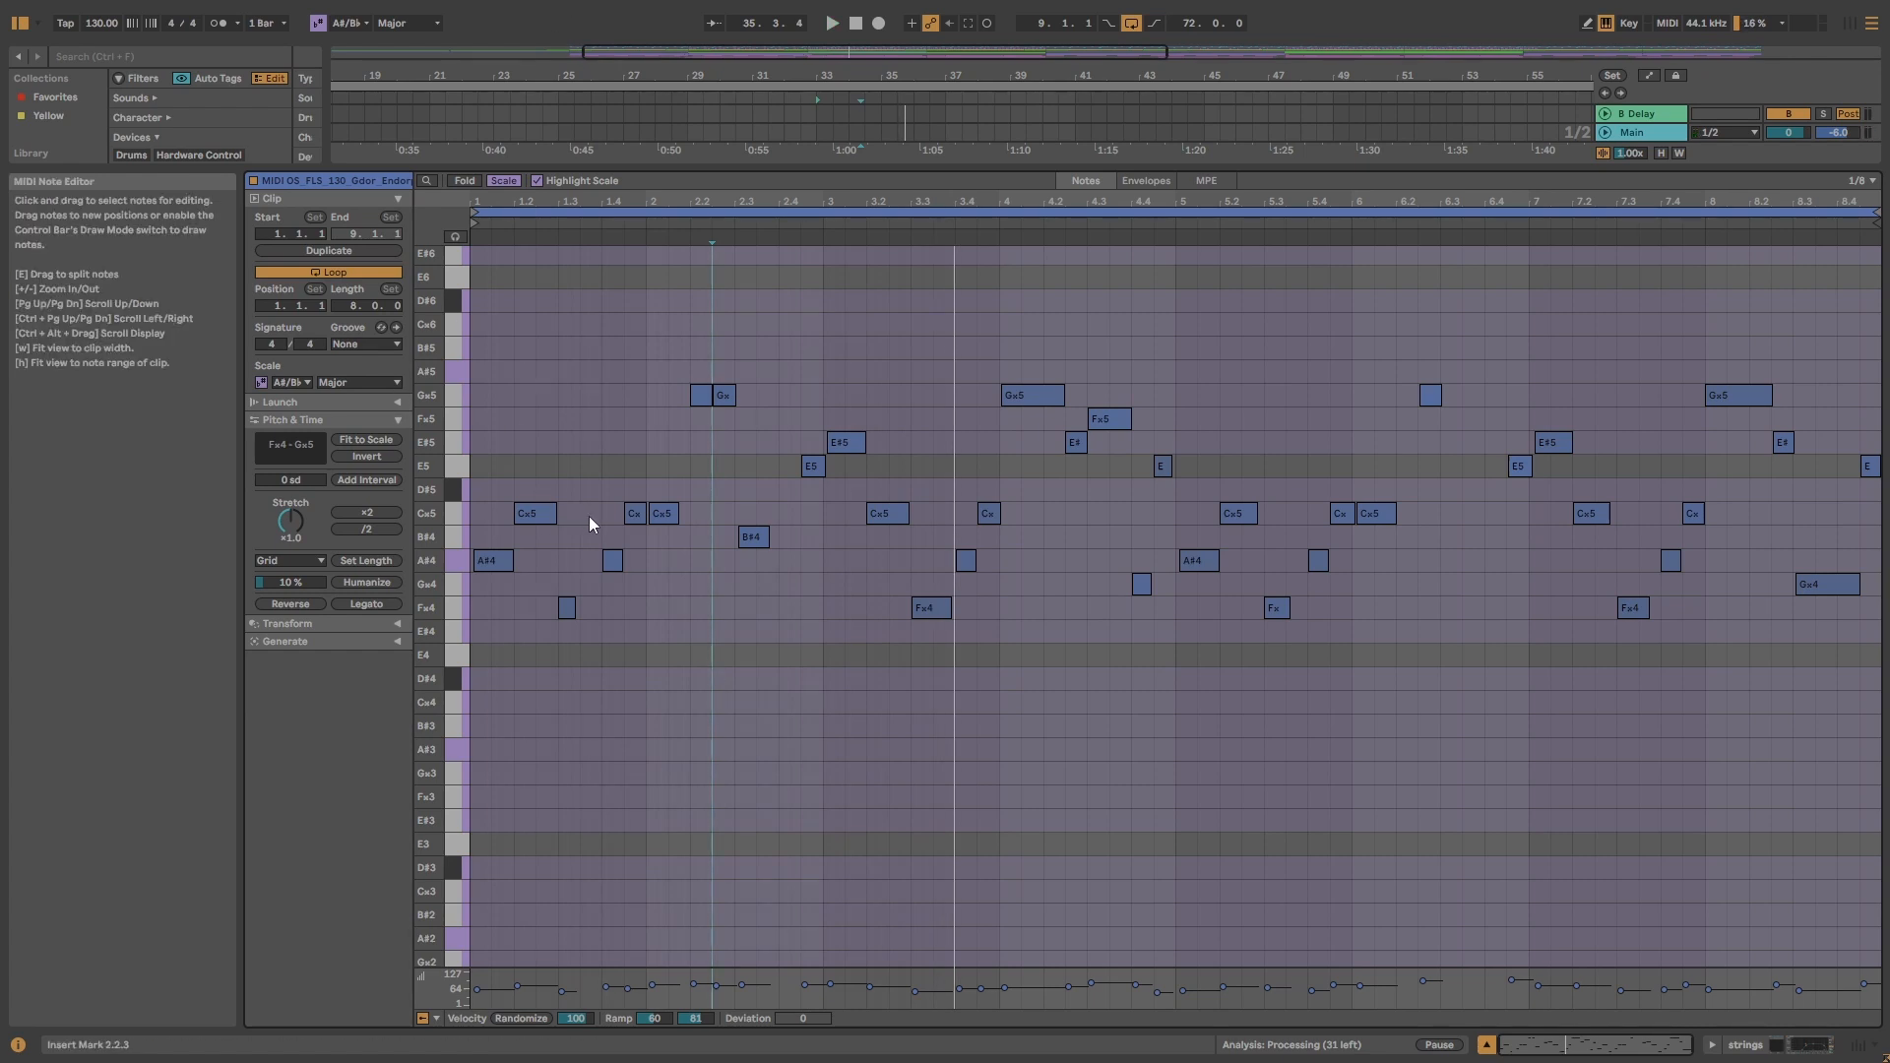
- Turn on Draw Mode, try adding a note above the opening melody at 1.4, and undo it
key("b")
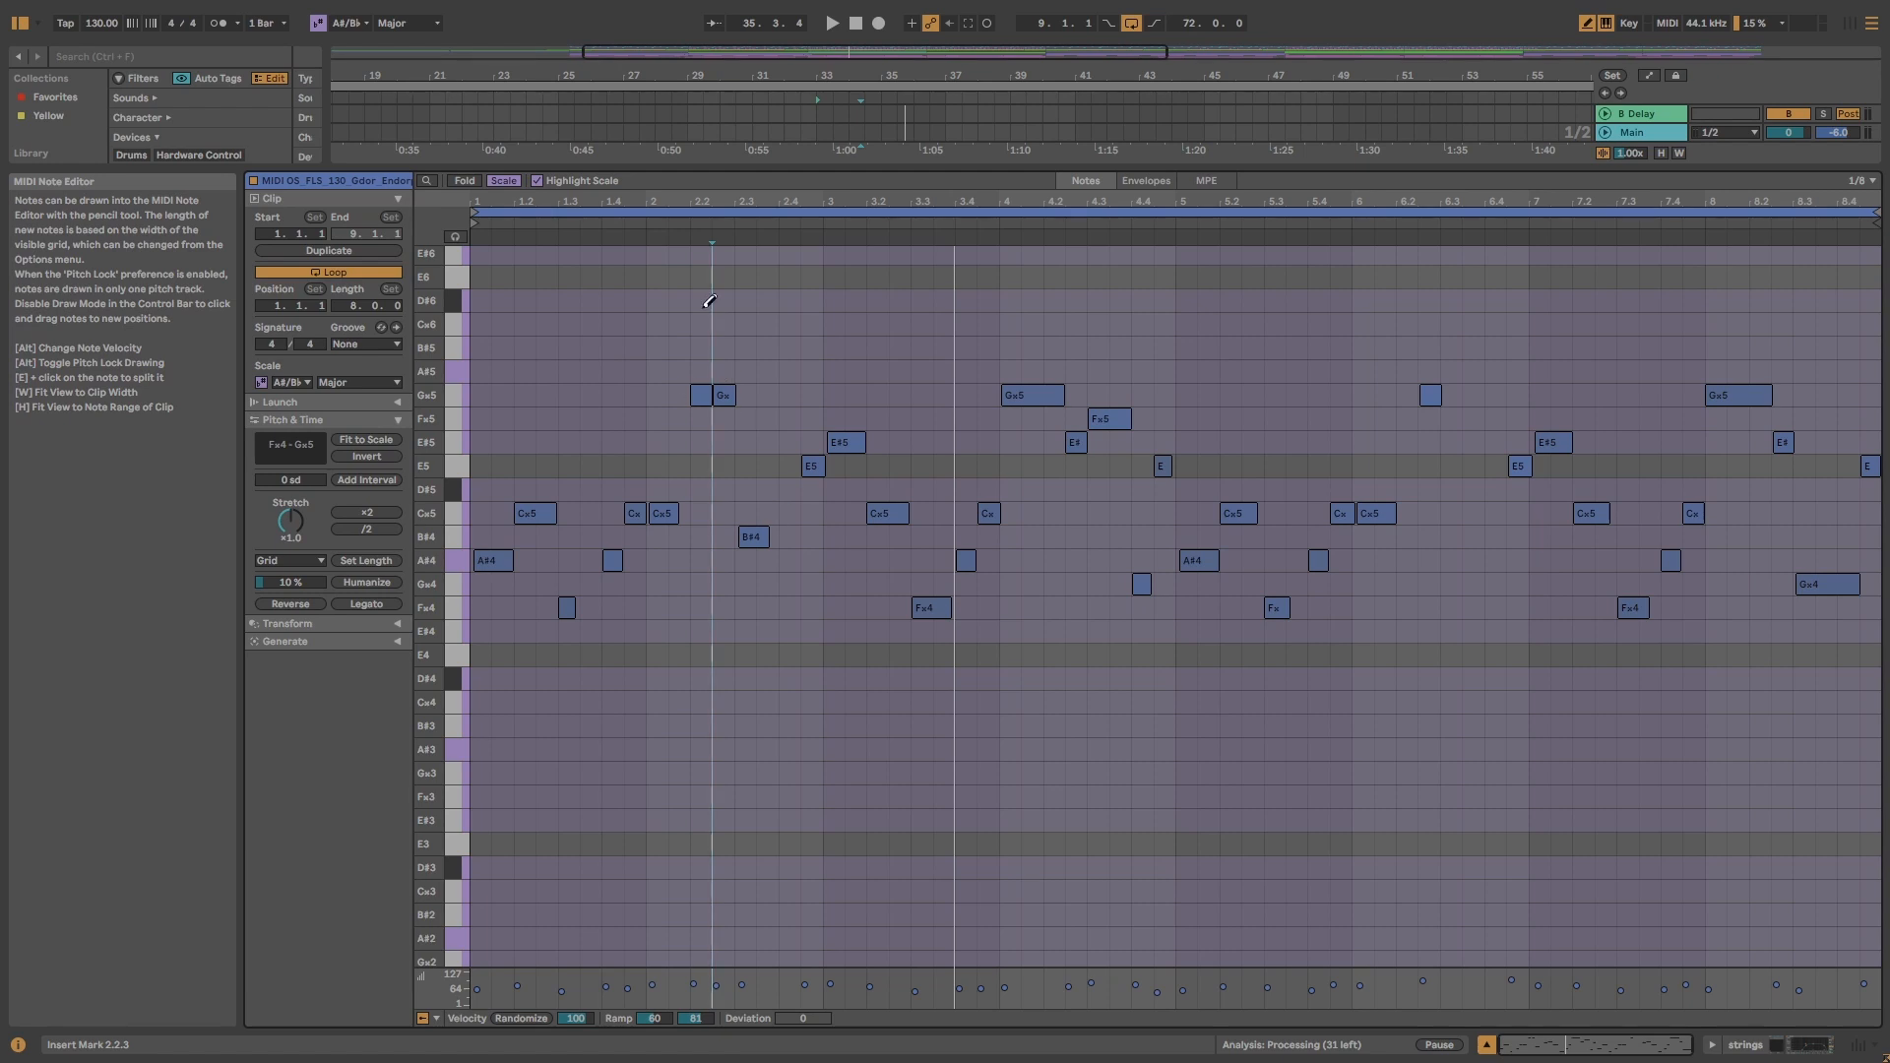
left_click(612, 324)
key("ctrl+z")
key("ctrl+z")
key("ctrl+z")
key("ctrl+z")
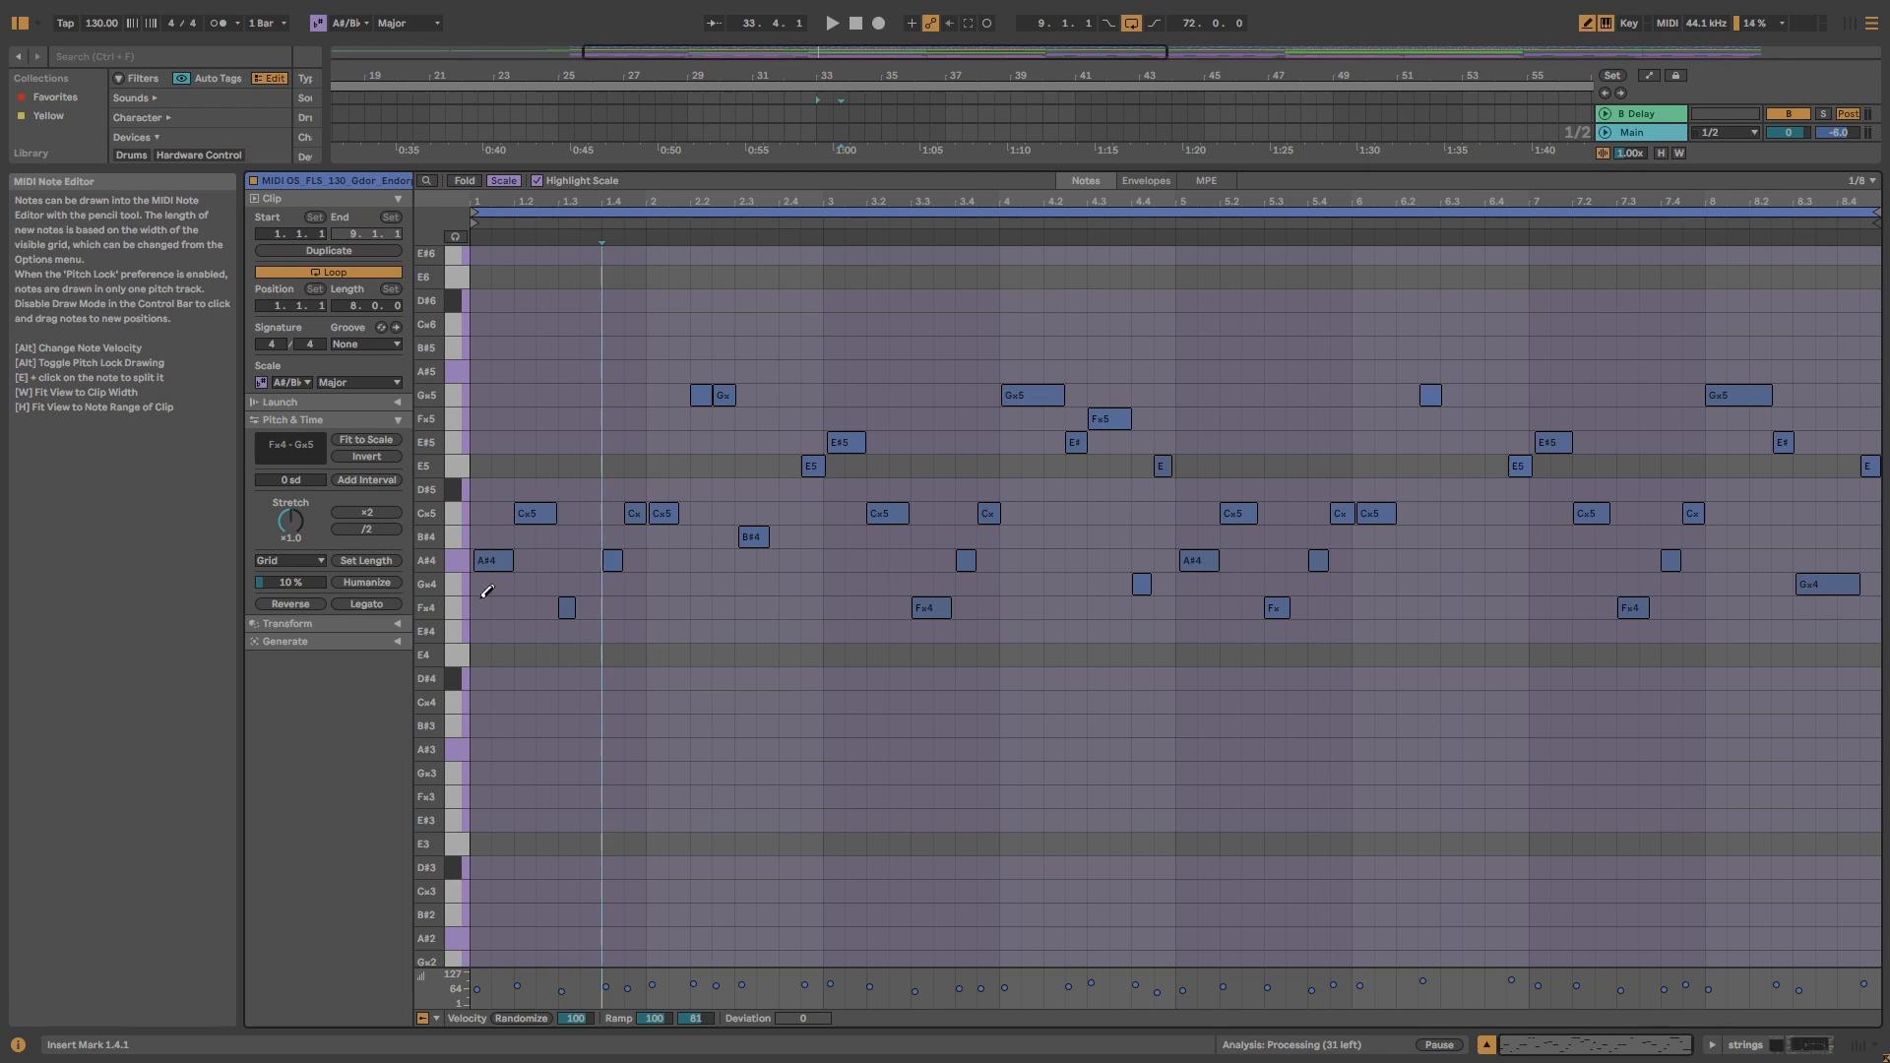
- Widen the grid to 1/4, redraw the first six melody notes from 1.1 to 2.3 as one-beat notes, and play them
key("ctrl+2")
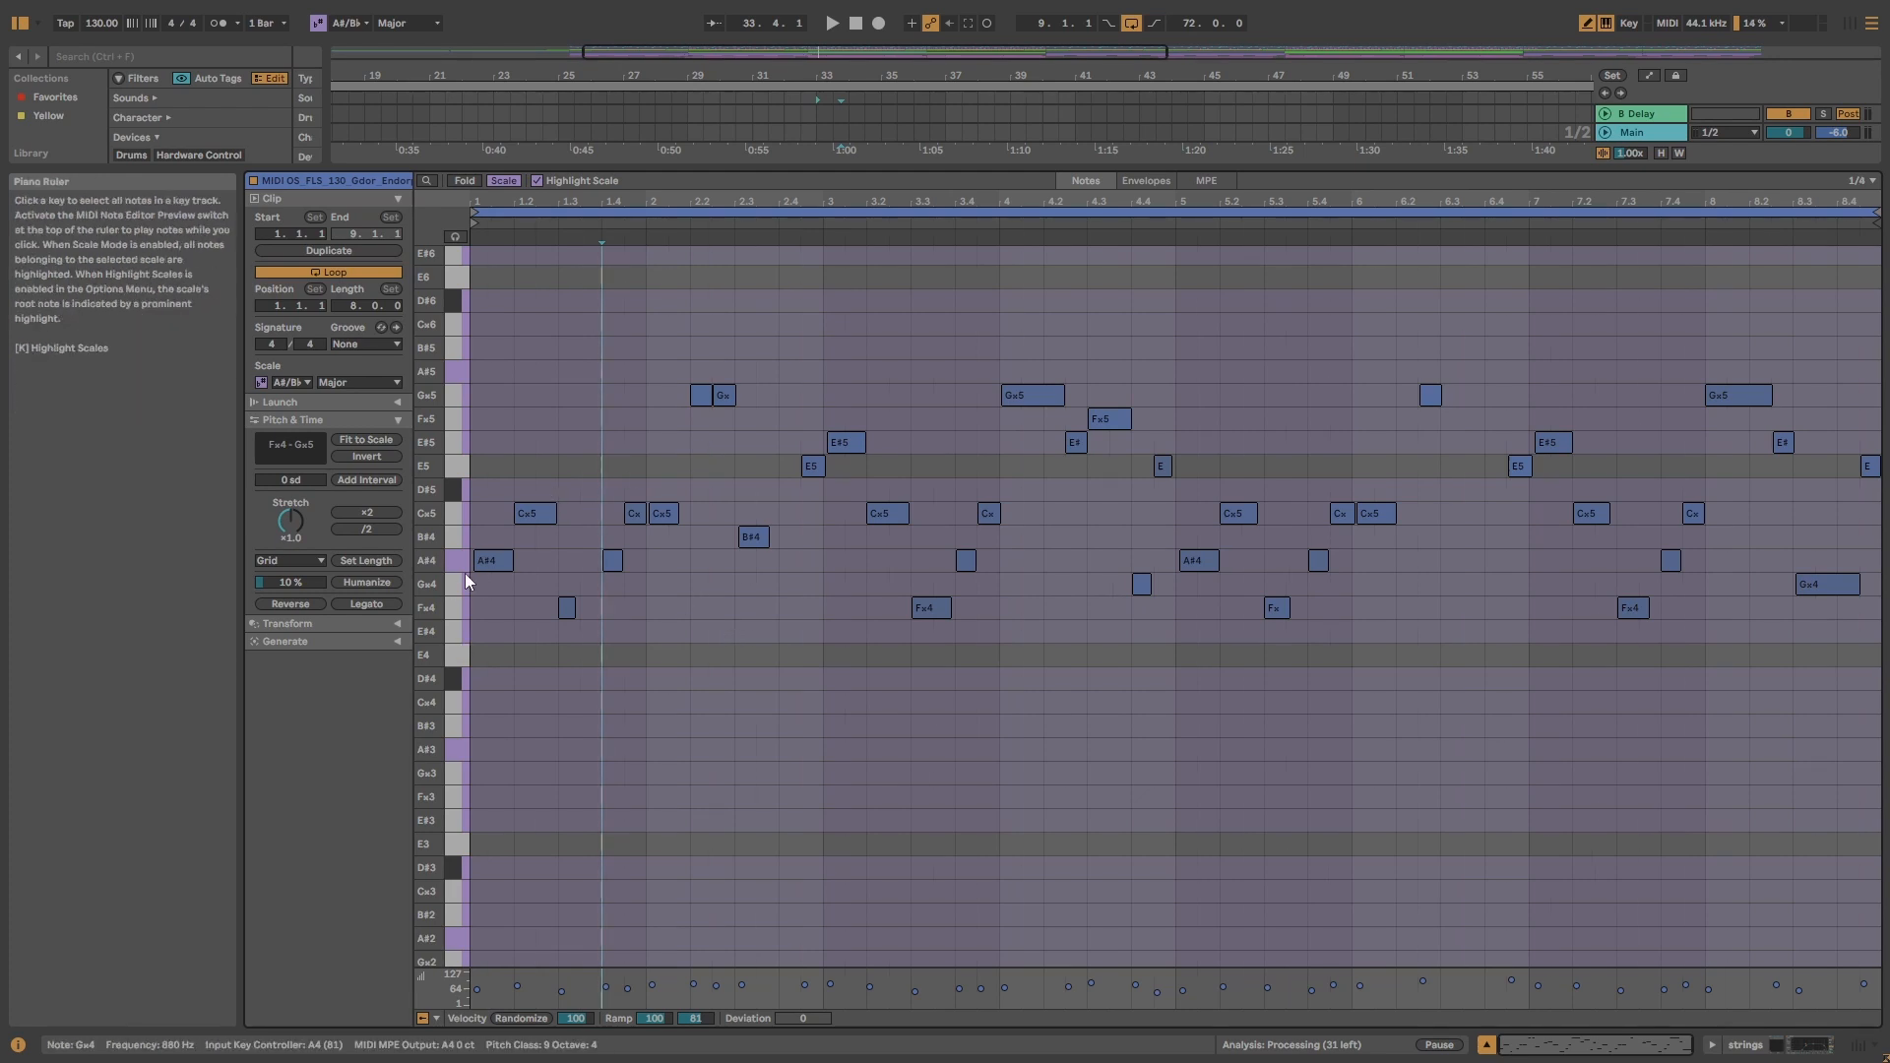
left_click(493, 553)
left_click(537, 514)
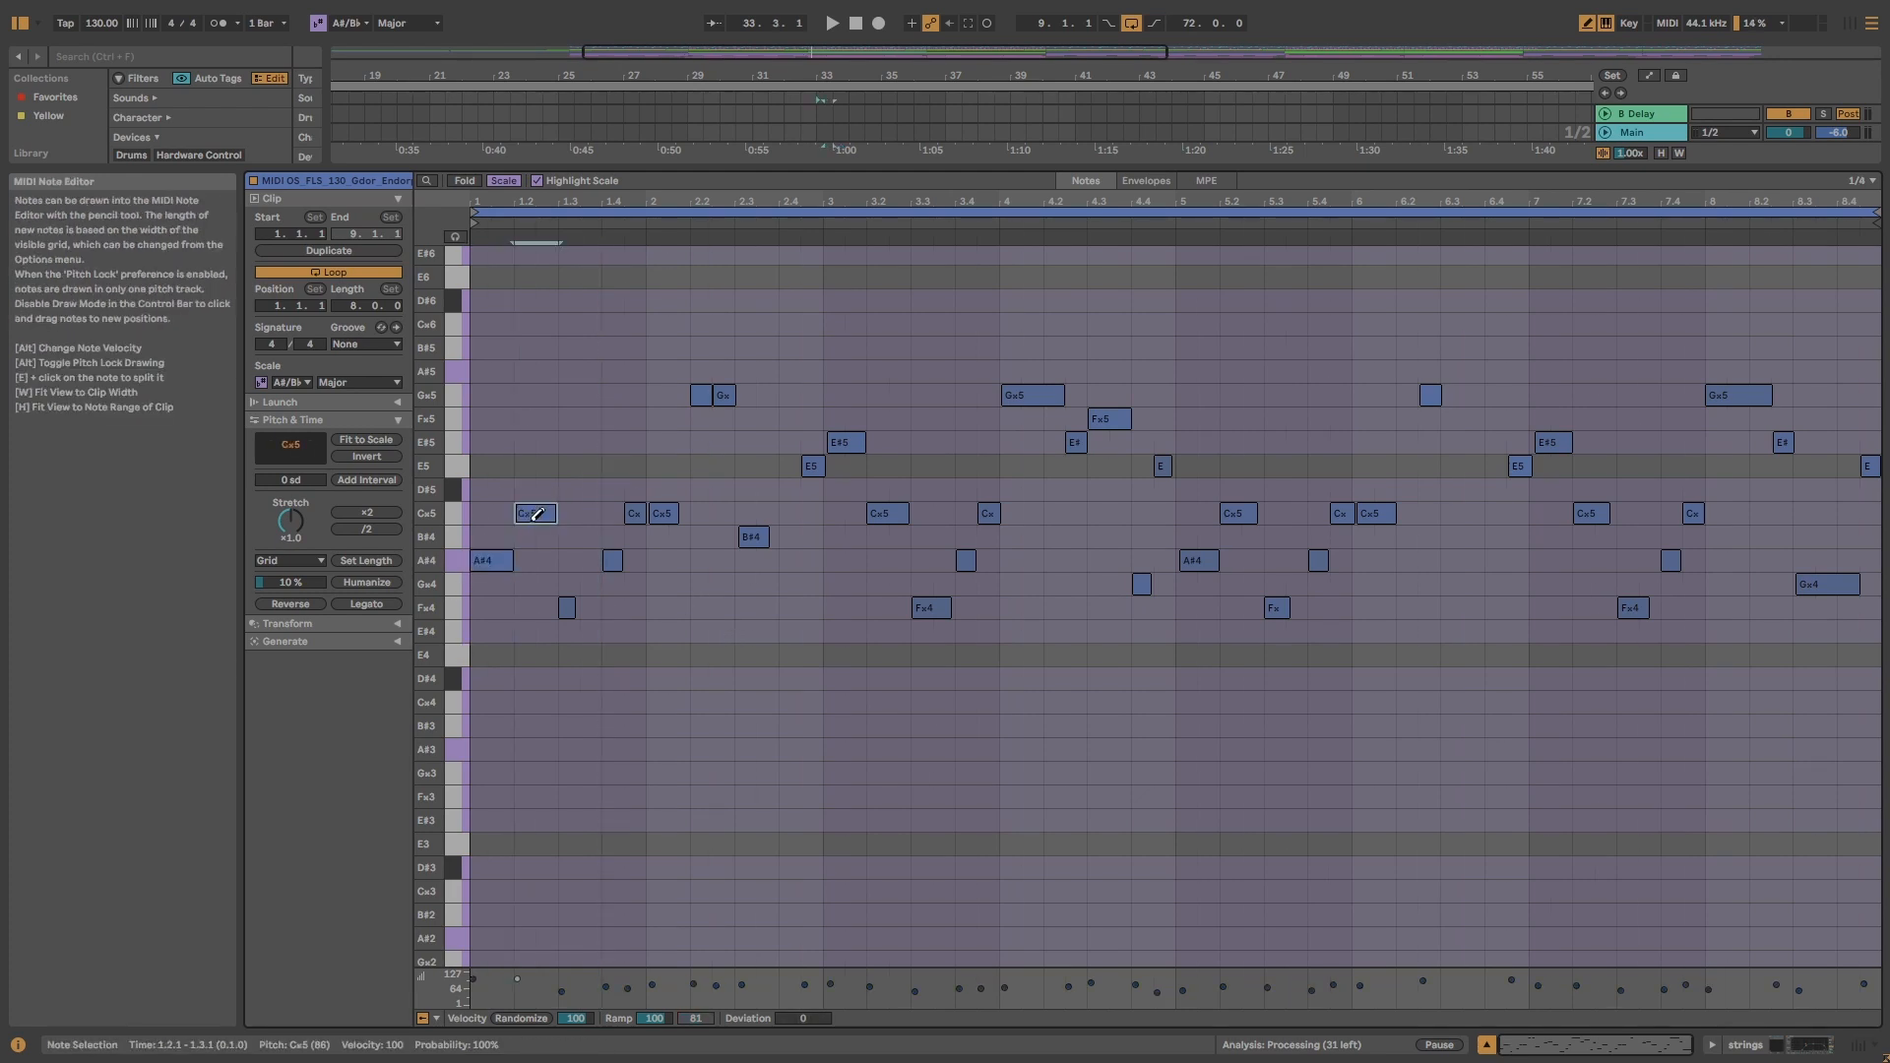
left_click(599, 606)
left_click(631, 558)
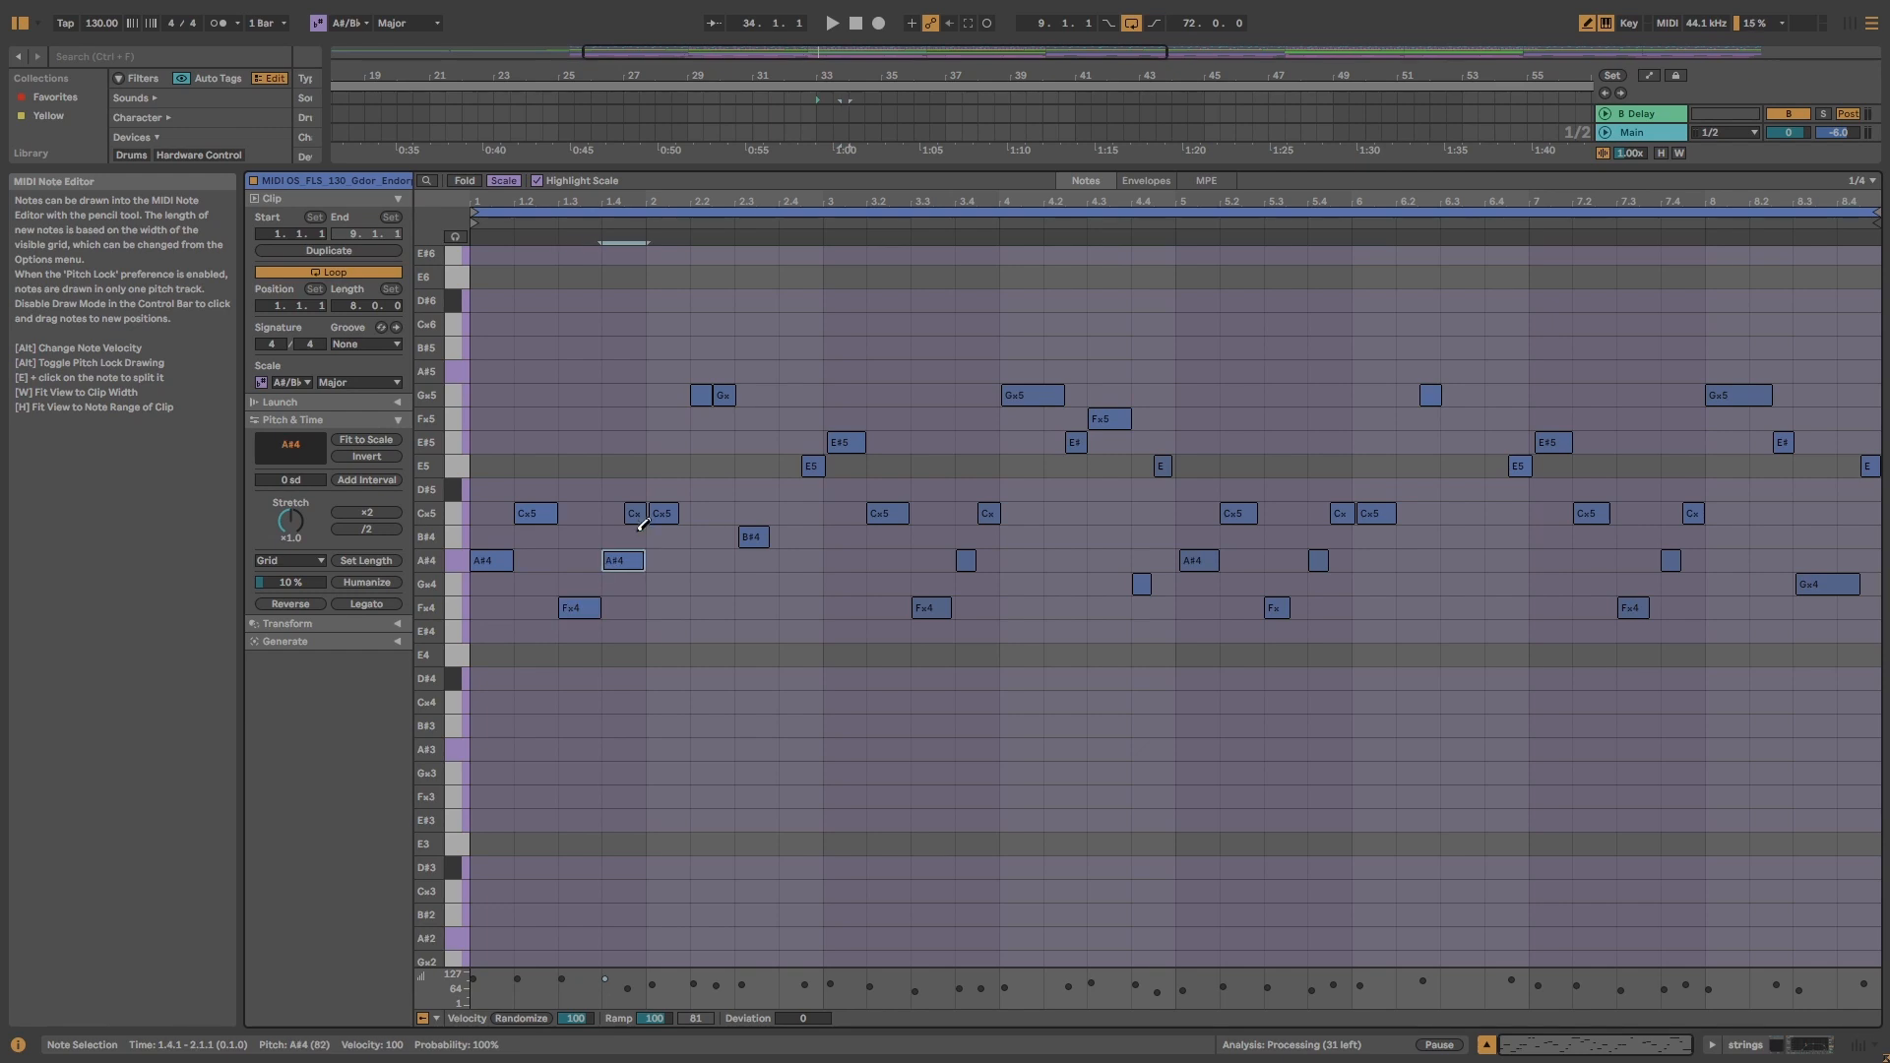
left_click(635, 513)
left_click(683, 512)
key("space")
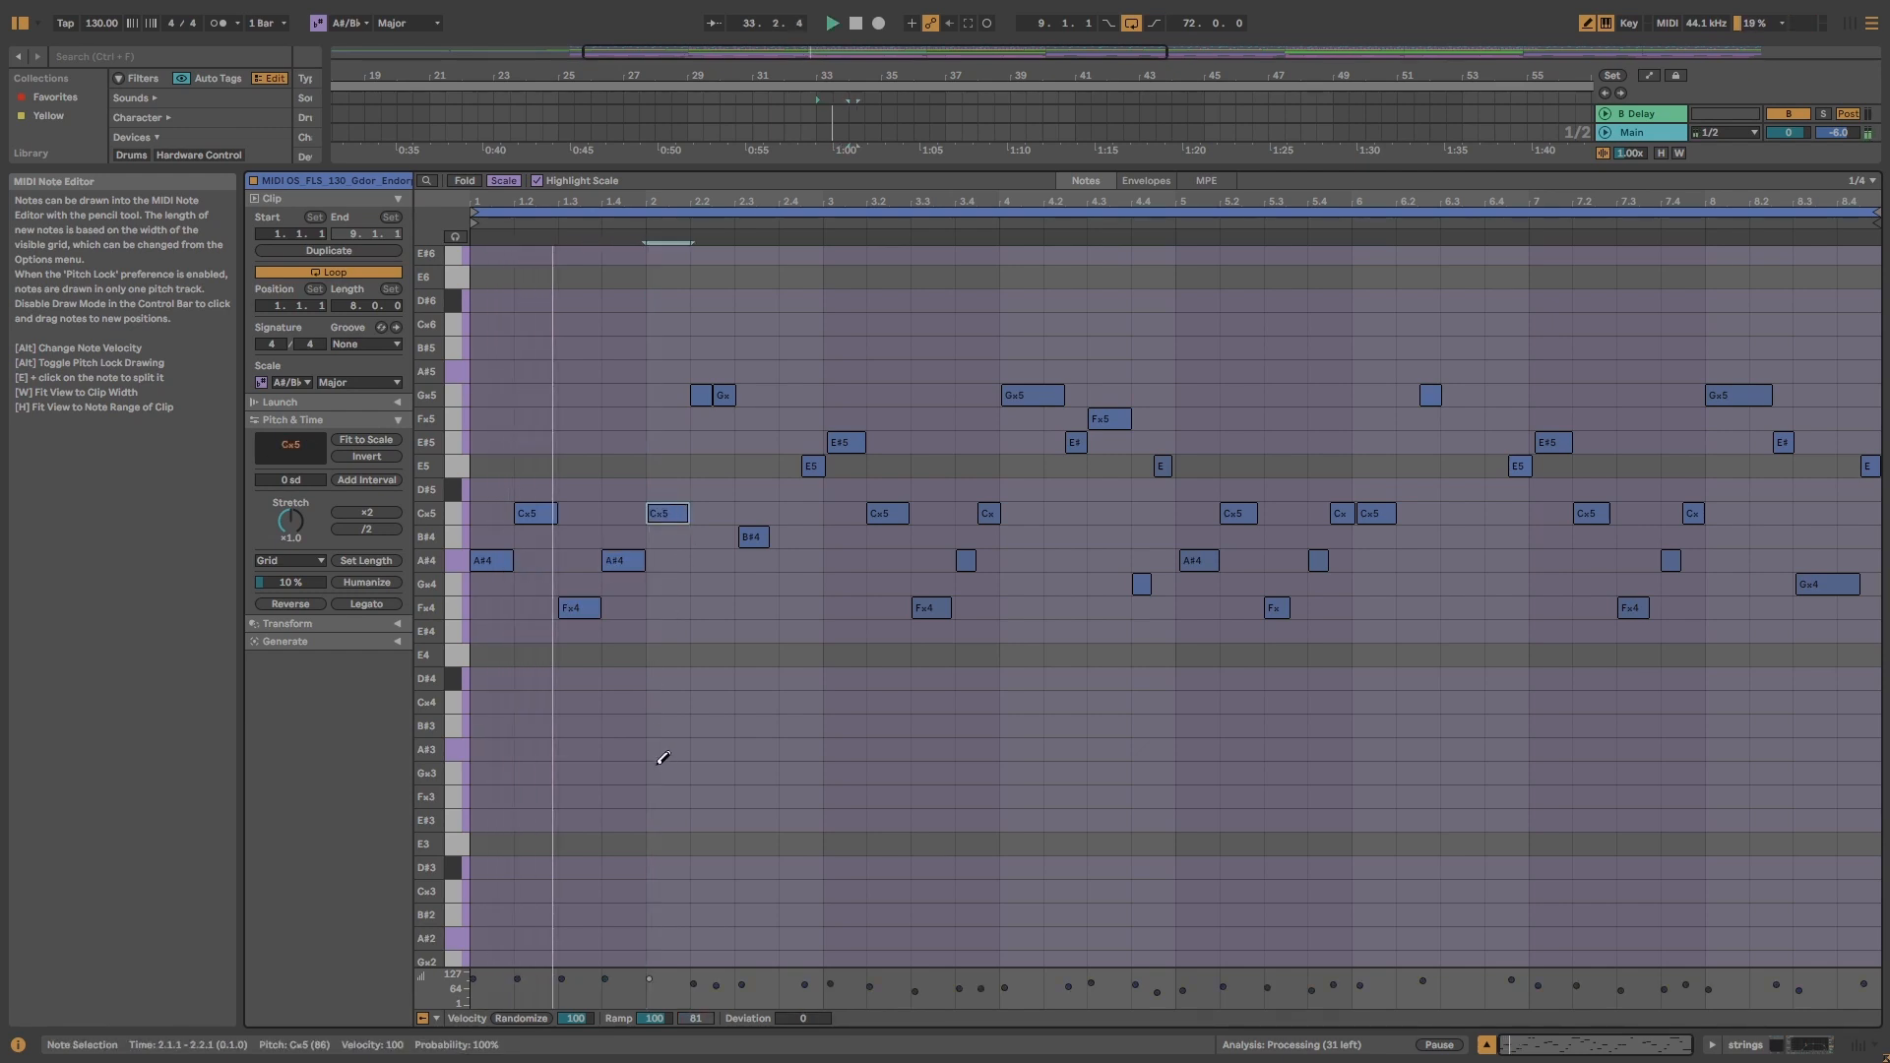
left_click(710, 395)
key("space")
- Try drawing short notes above the opening melody between 1.3 and 2.2 on a 1/16 grid, and undo them
left_click_drag(578, 202, 579, 236)
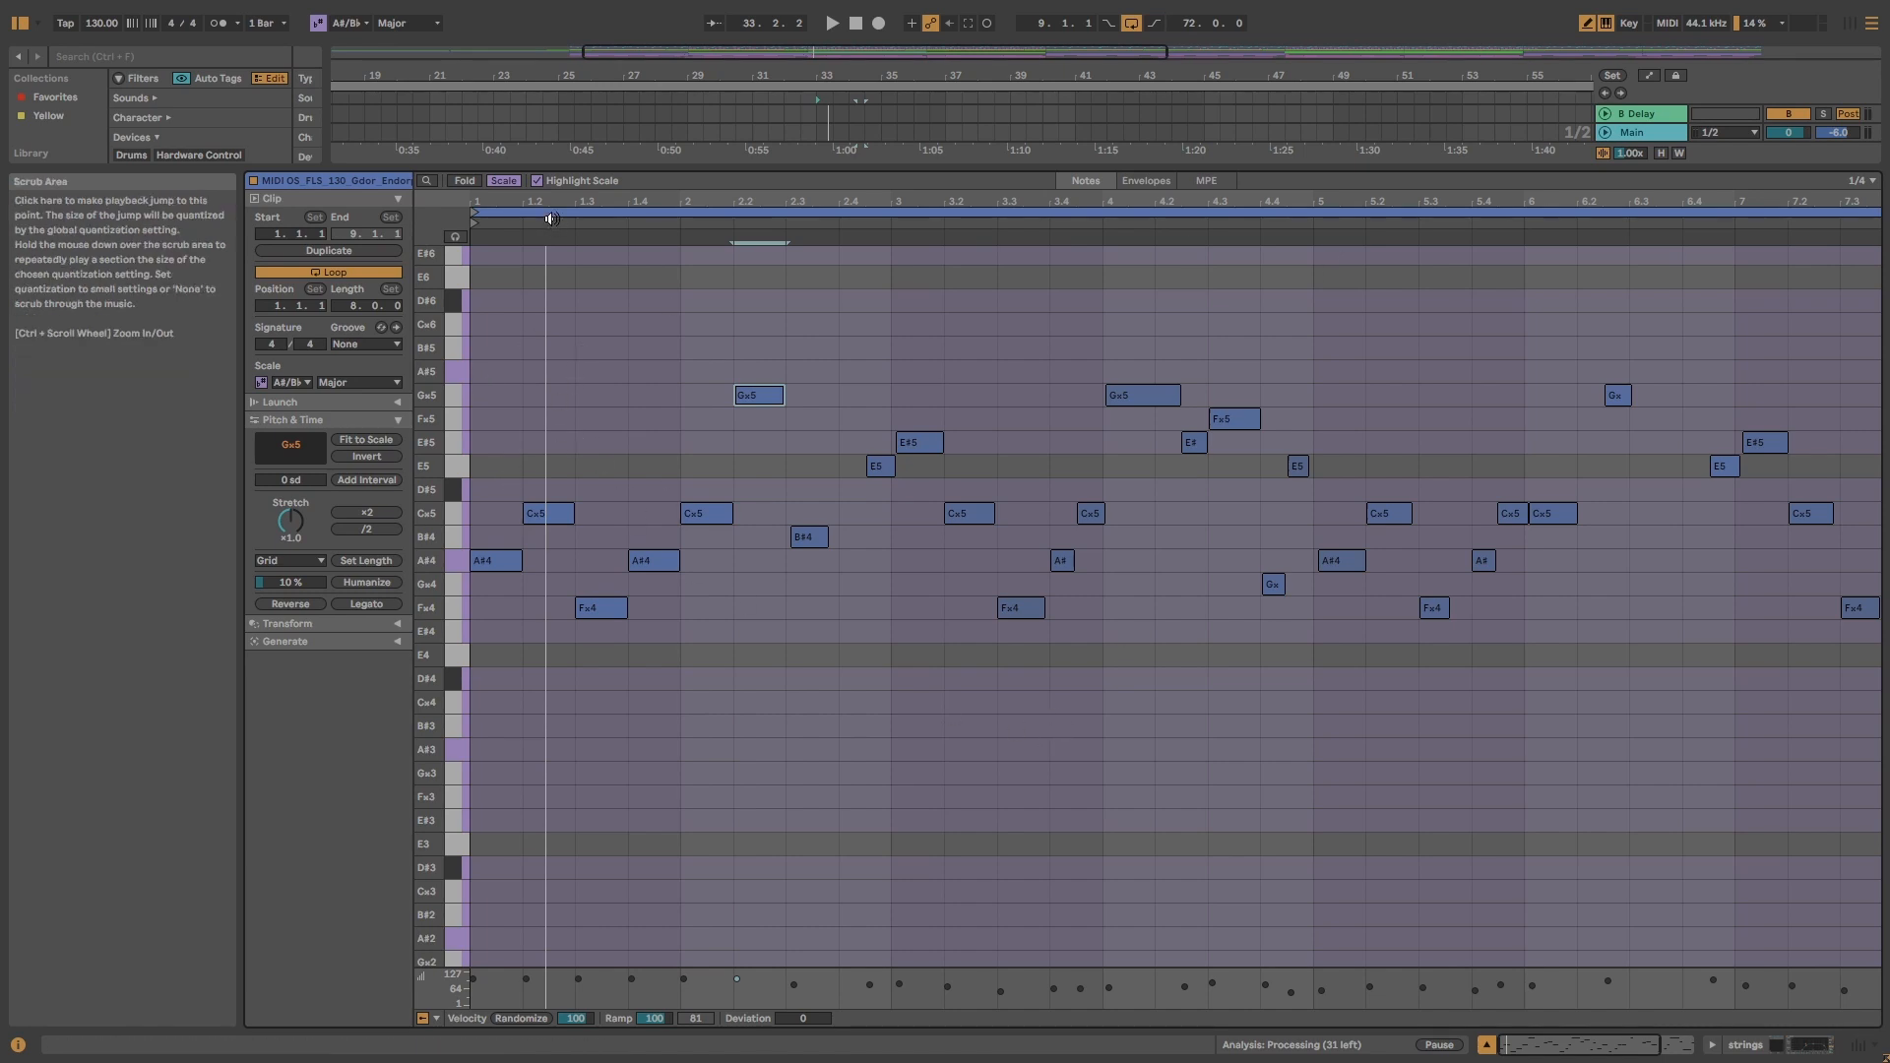
scroll(539, 311, "up", 1)
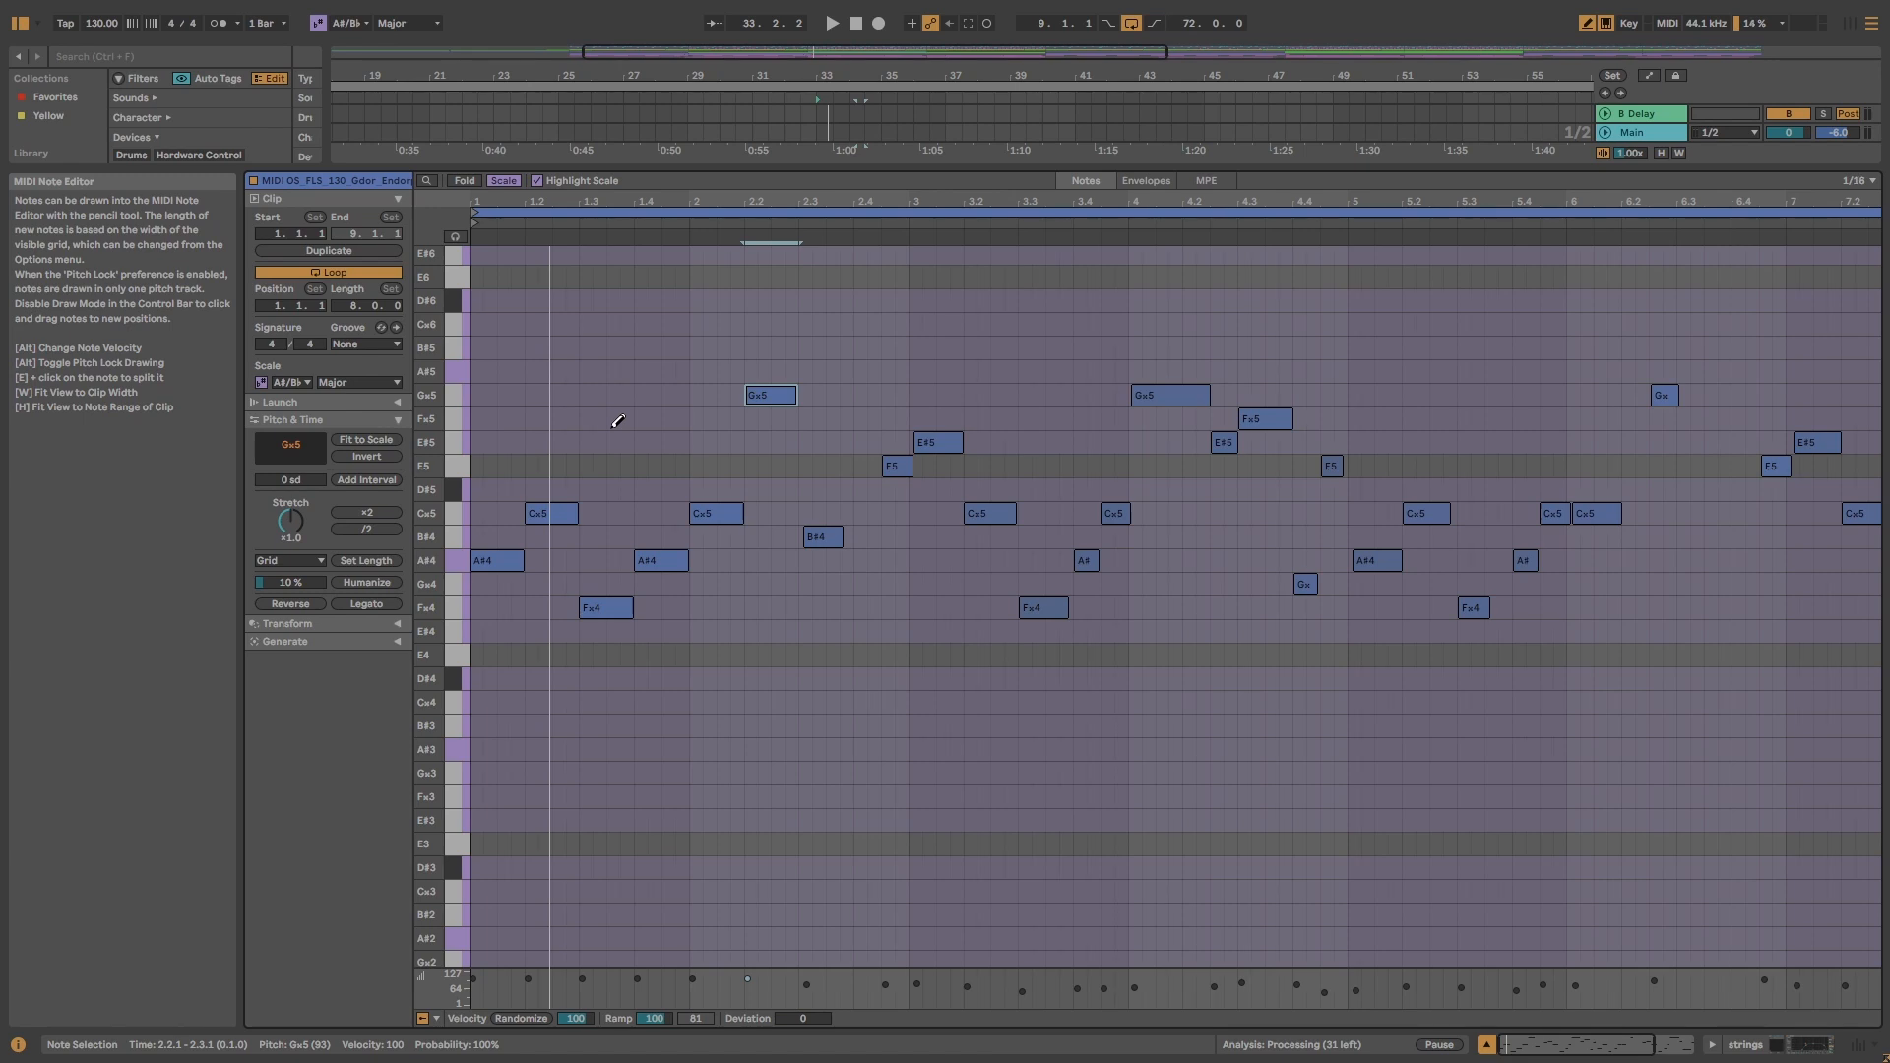
key("ctrl+1")
left_click(588, 372)
left_click_drag(642, 348, 652, 344)
left_click(706, 325)
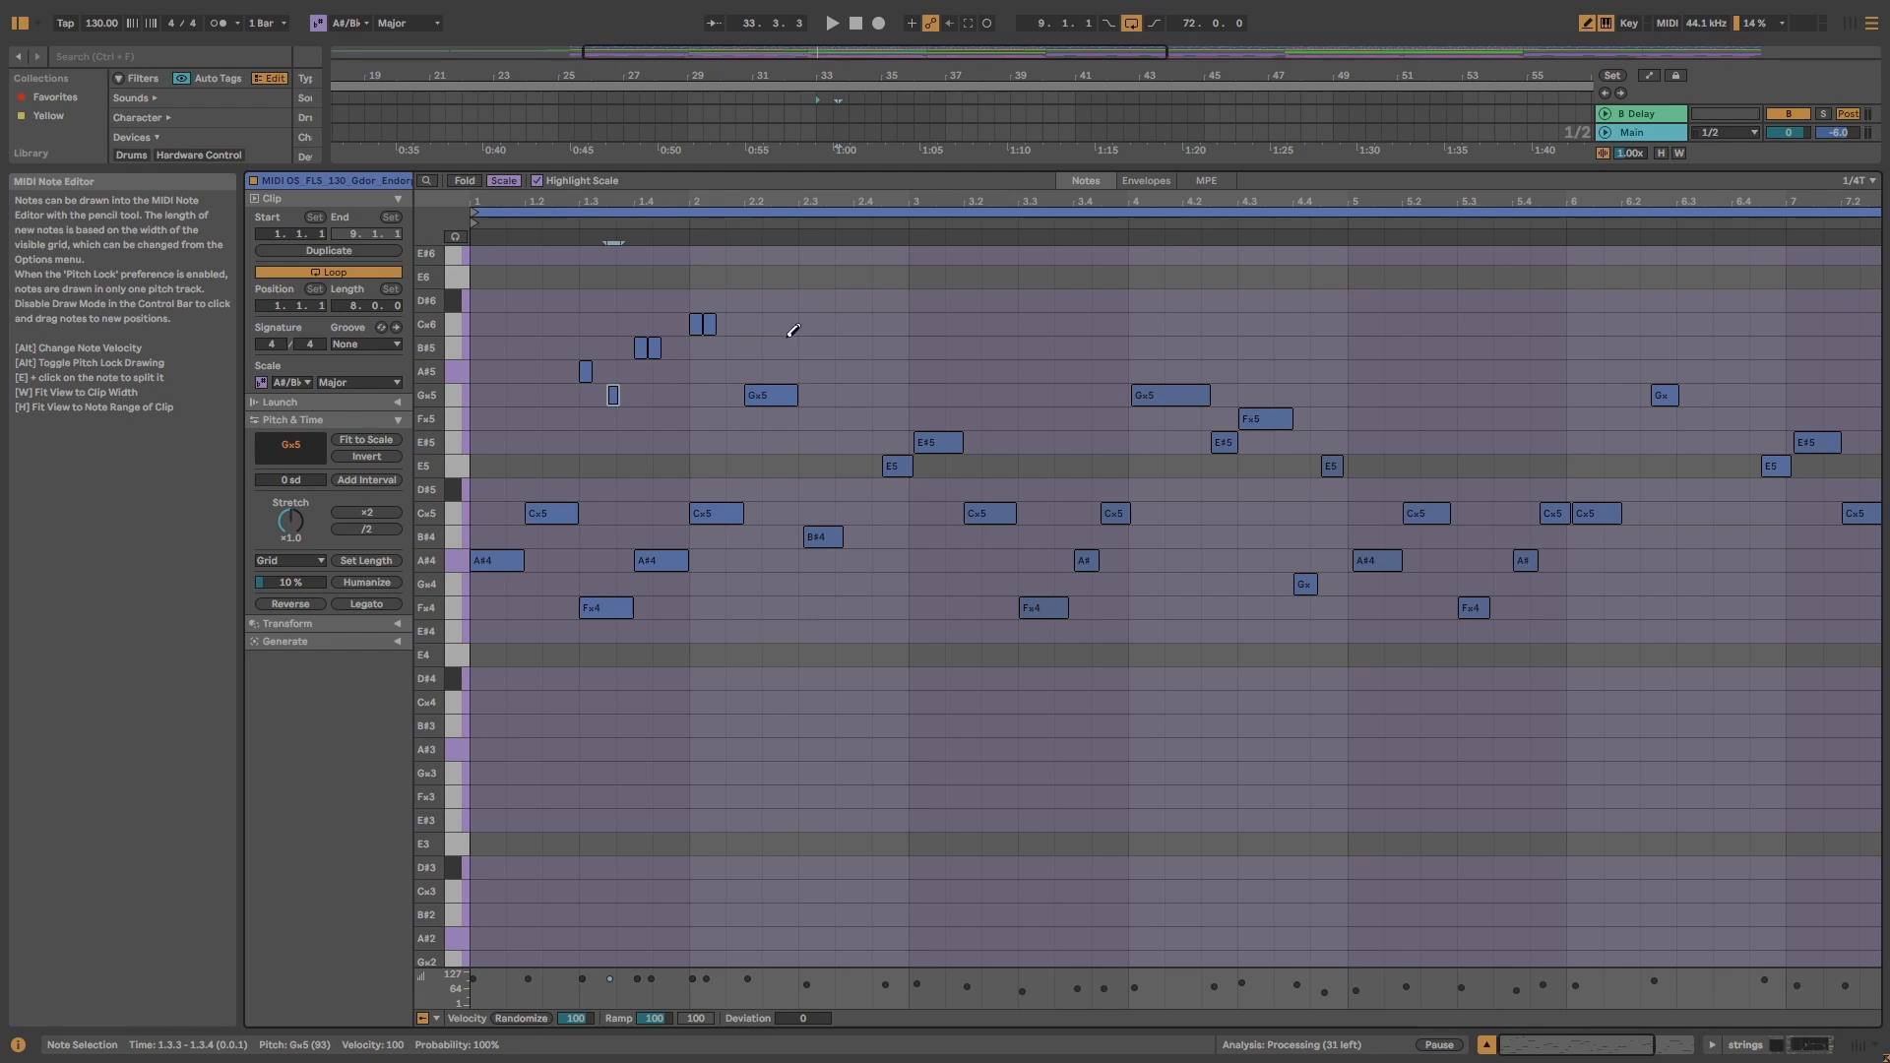
key("ctrl+z")
key("ctrl+z")
key("ctrl+z")
key("ctrl+z")
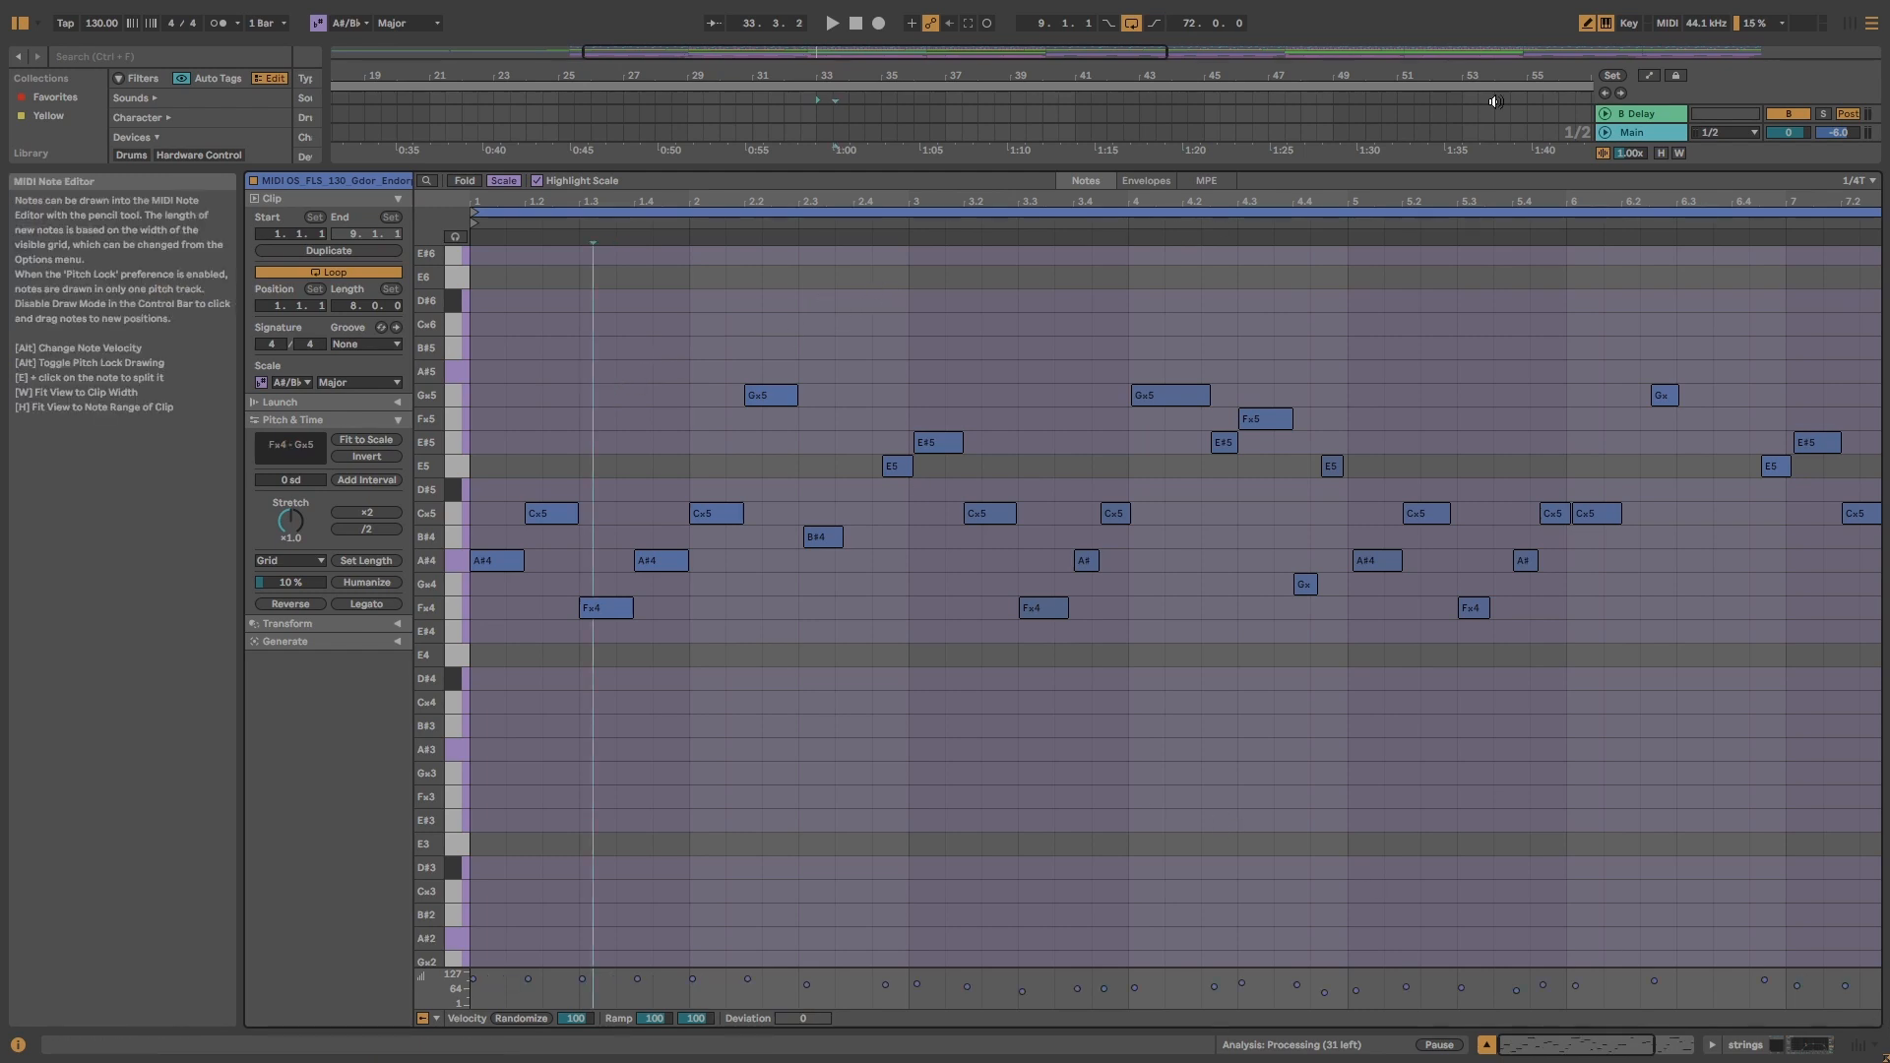
- Narrow the note editor's triplet grid to 1/8T and inspect its divisions over the first bars
left_click(1872, 184)
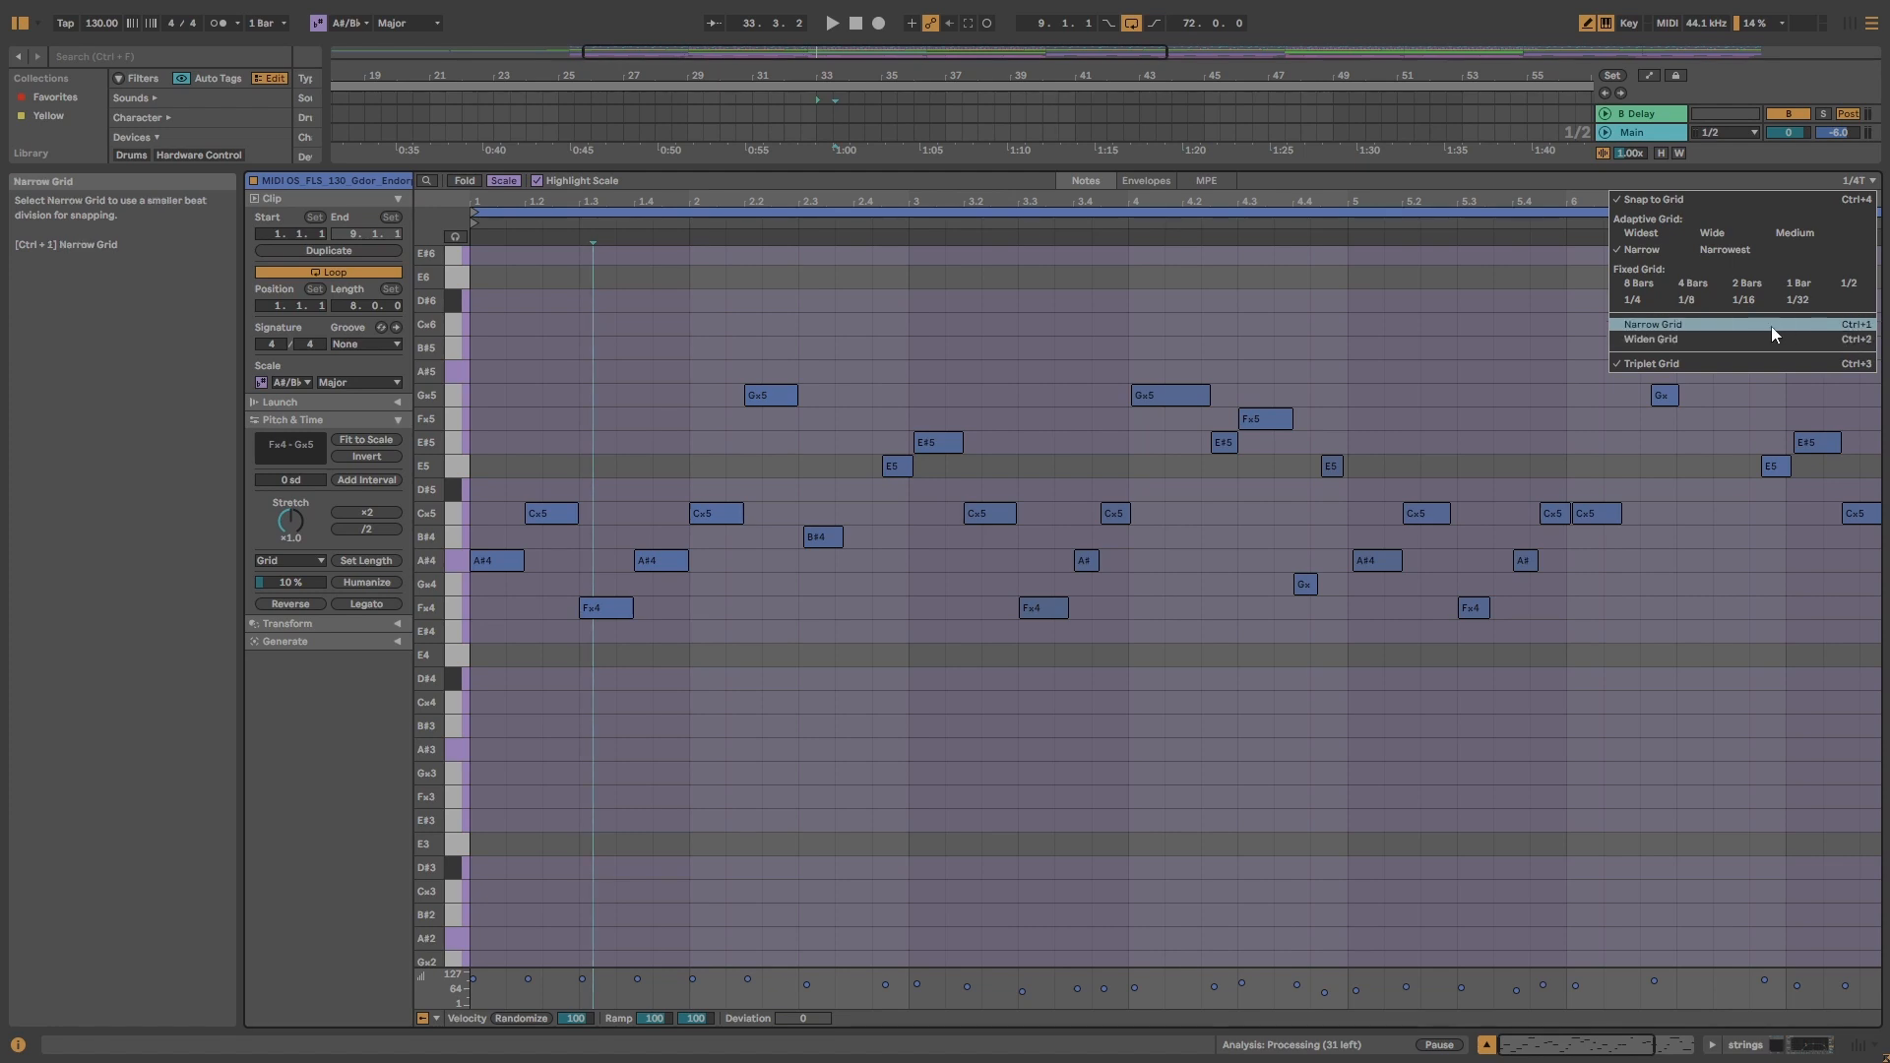
left_click(1662, 323)
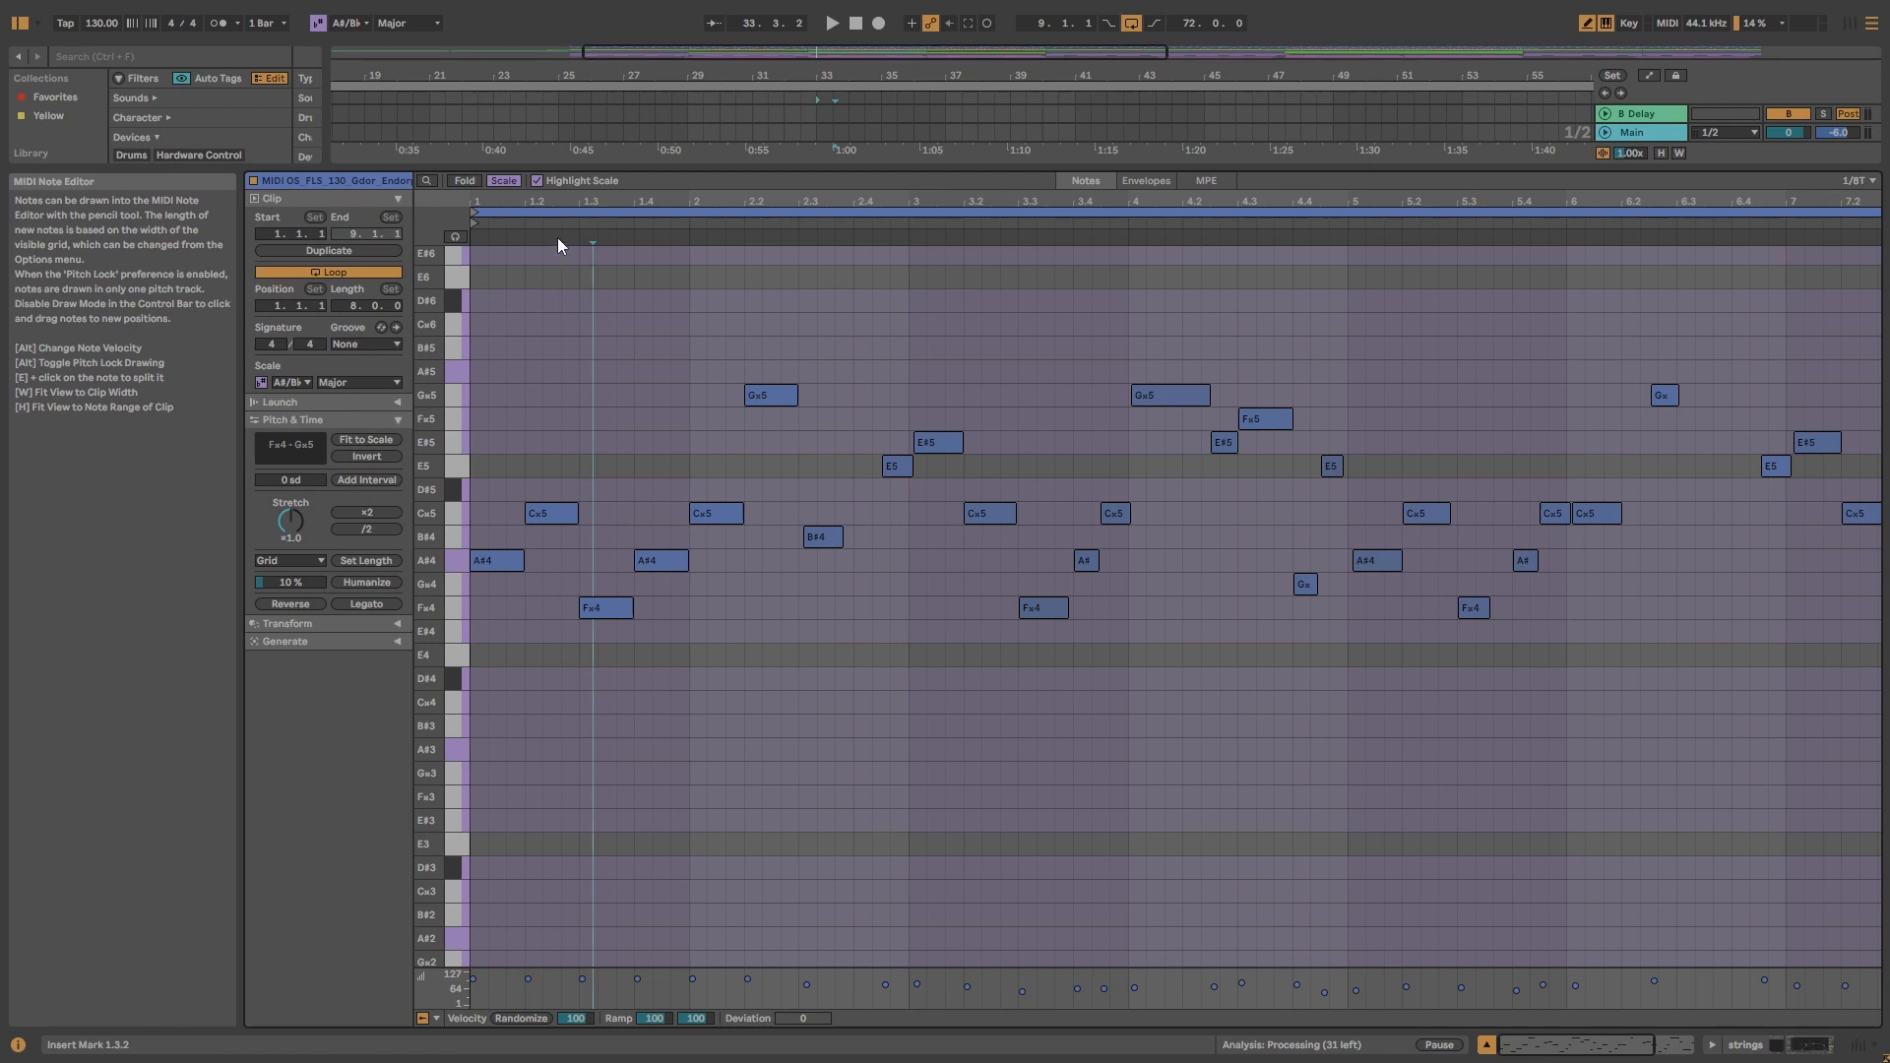
left_click_drag(558, 203, 561, 239)
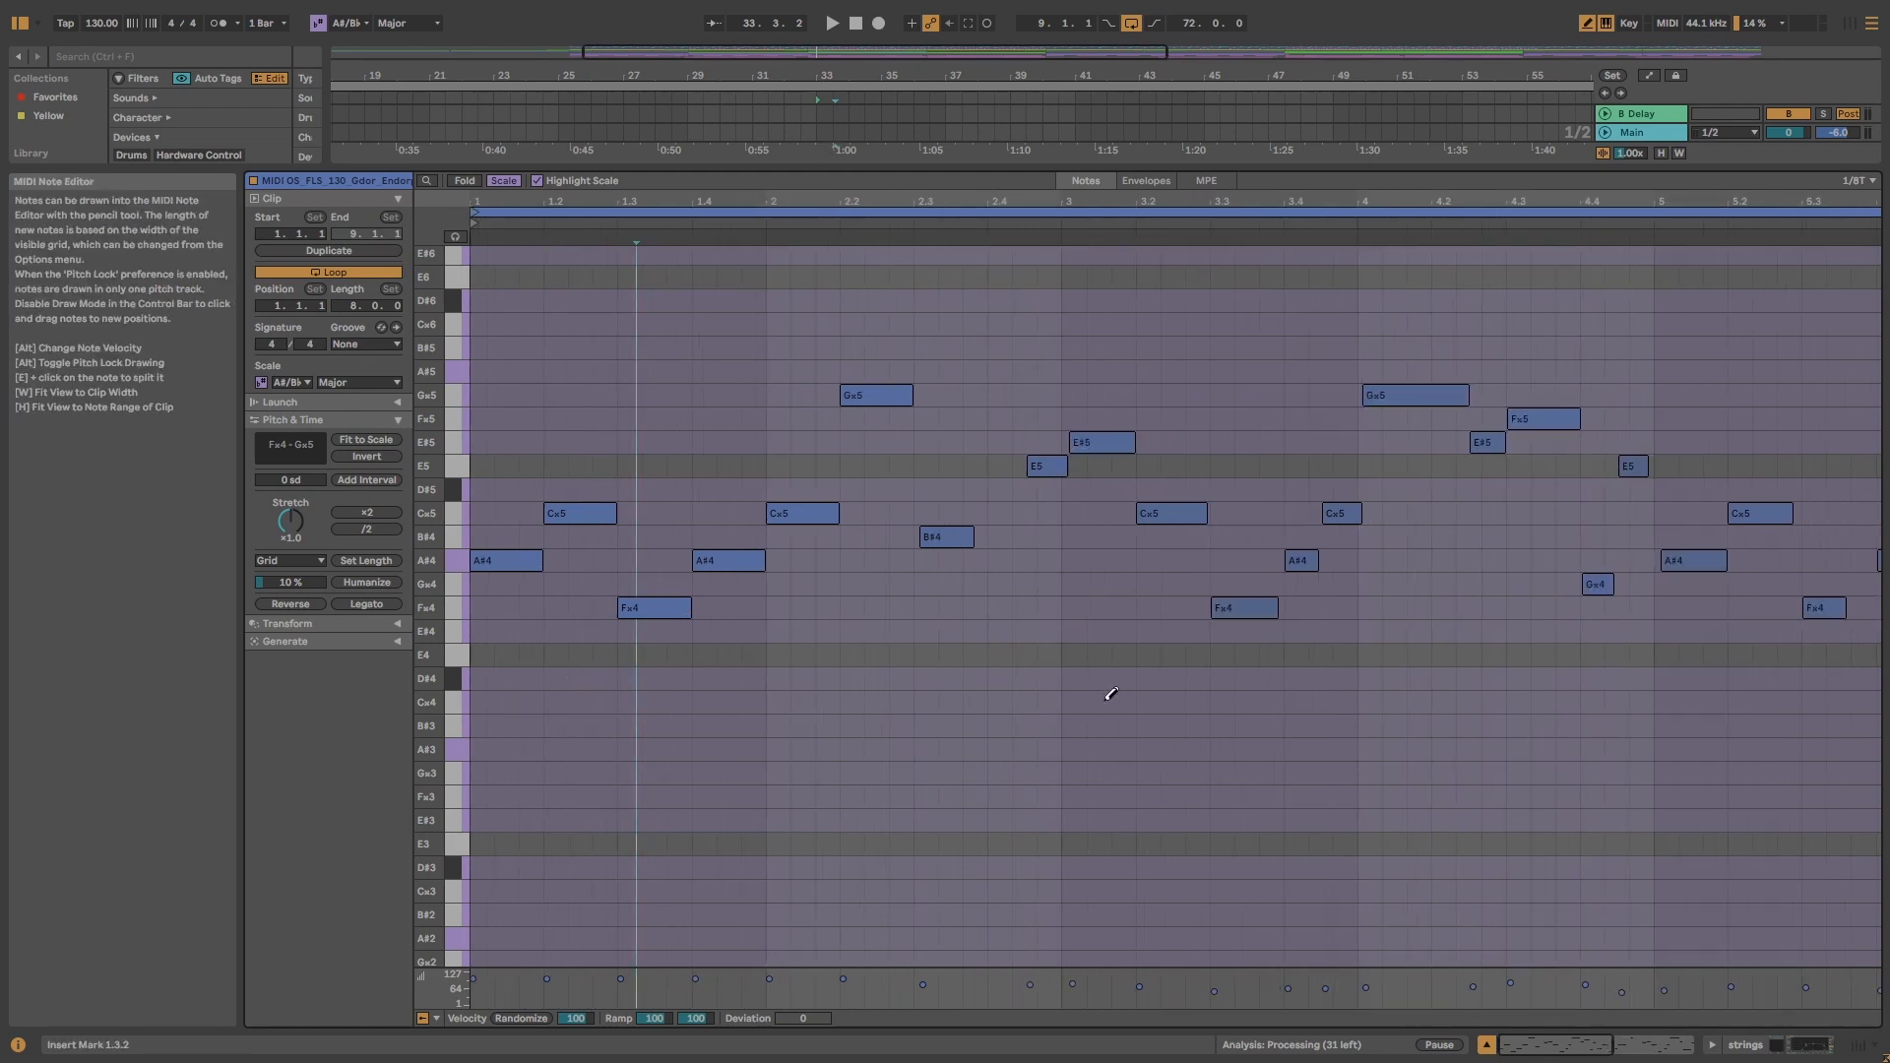
- Switch the solo from the upper strings track to the 11 Serum track and open its MIDI clip at bar 33 in an enlarged note editor
double_click(850, 172)
scroll(1278, 352, "up", 2)
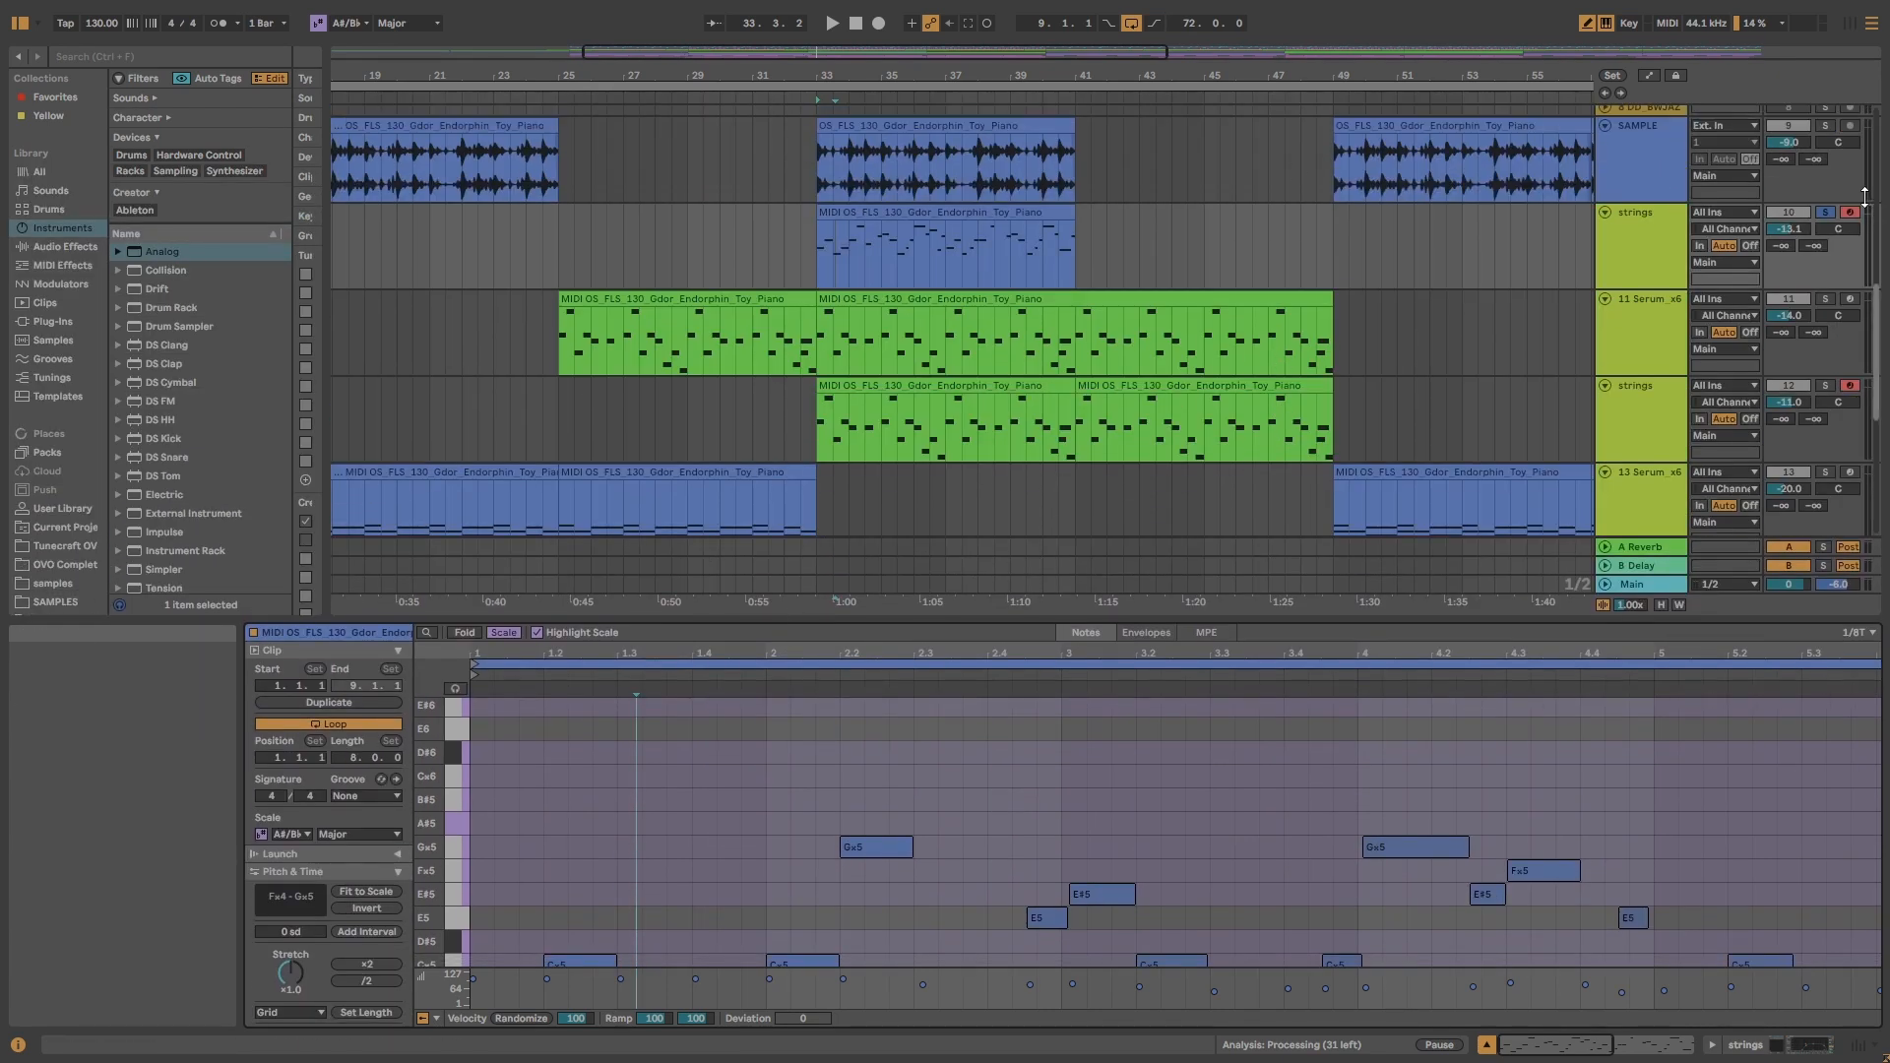
left_click(1828, 213)
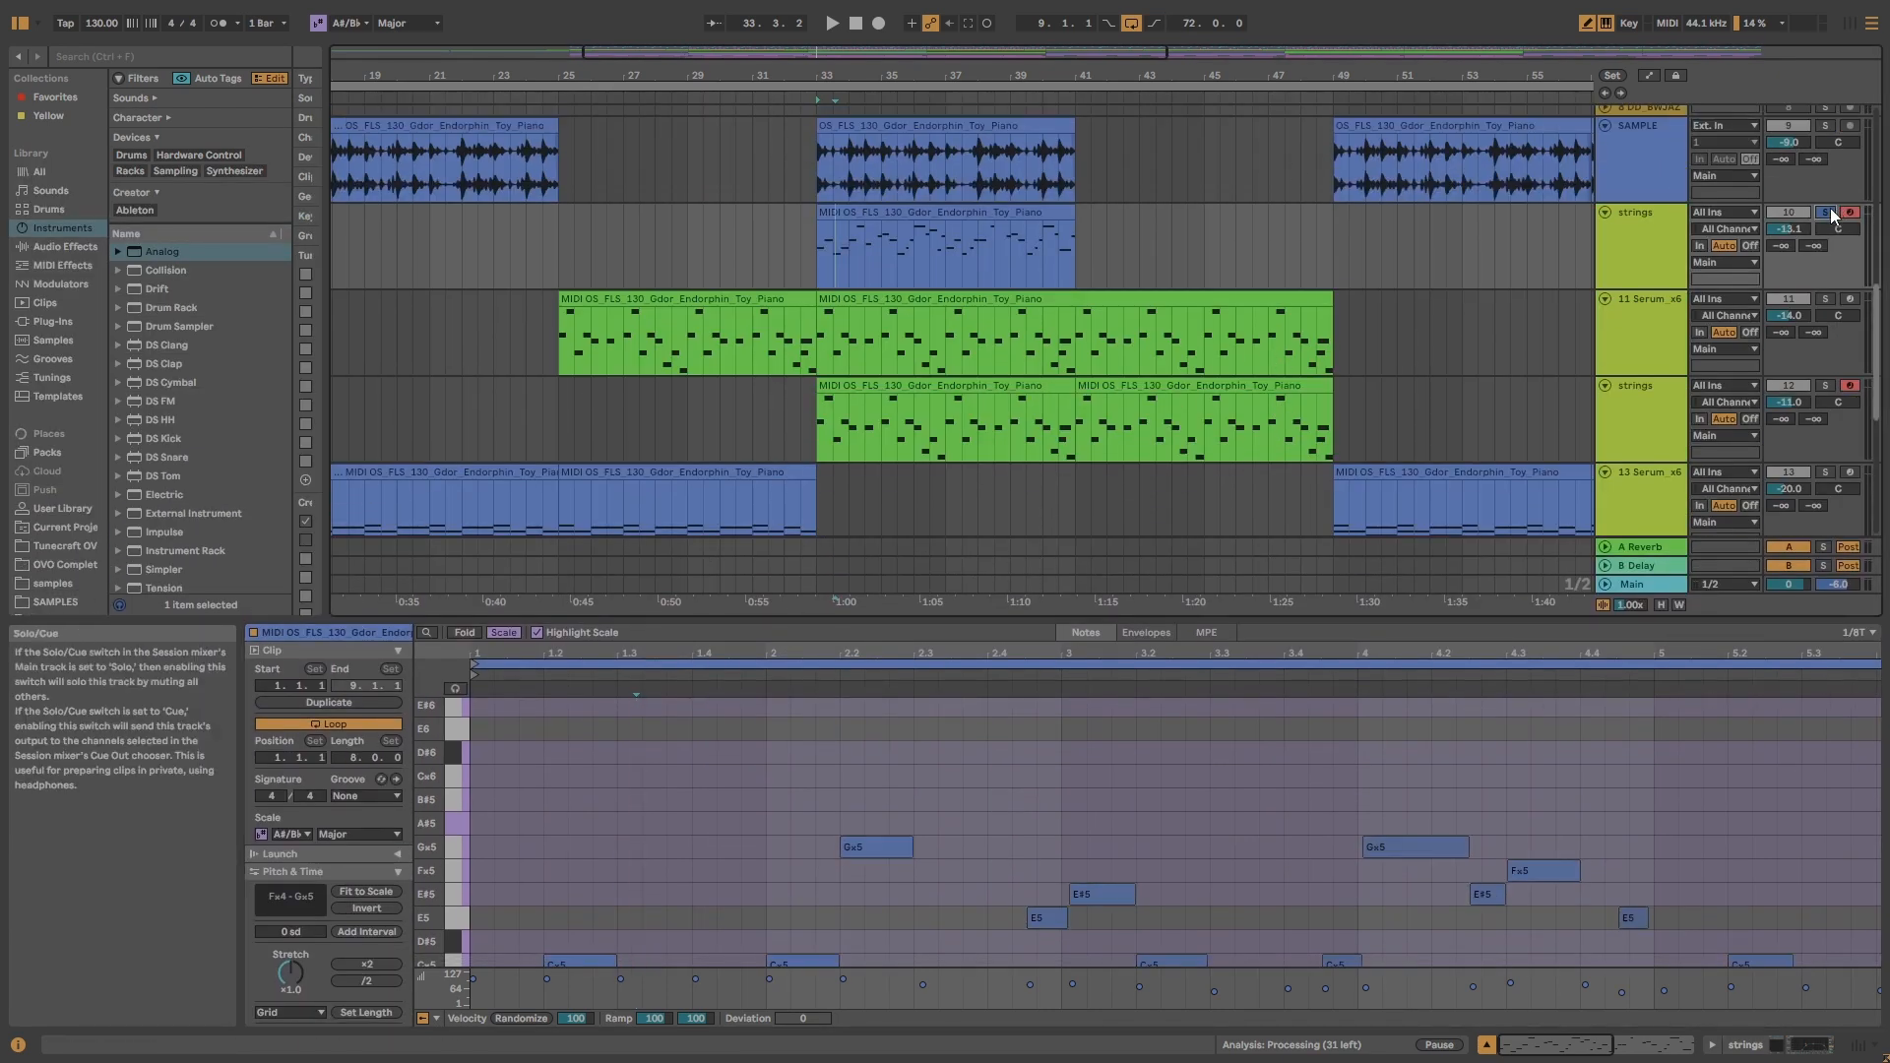
left_click(898, 294)
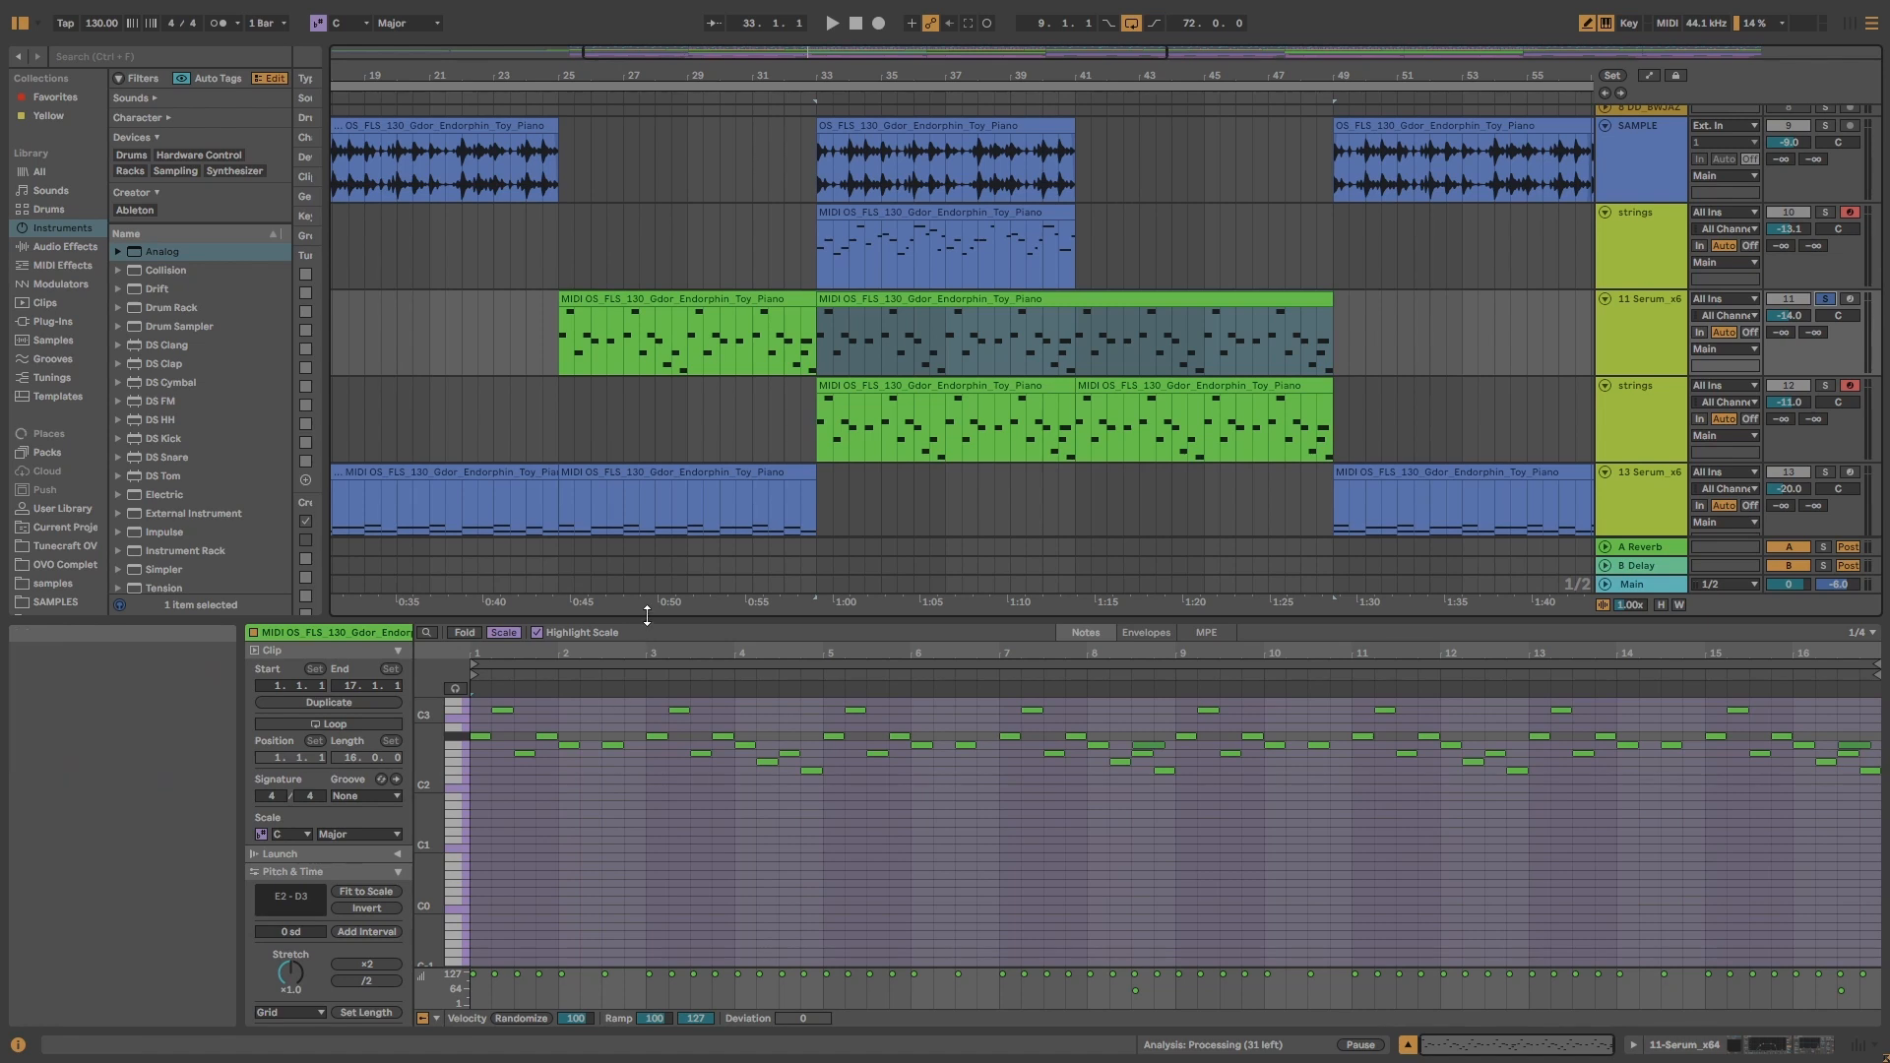
left_click_drag(615, 620, 616, 110)
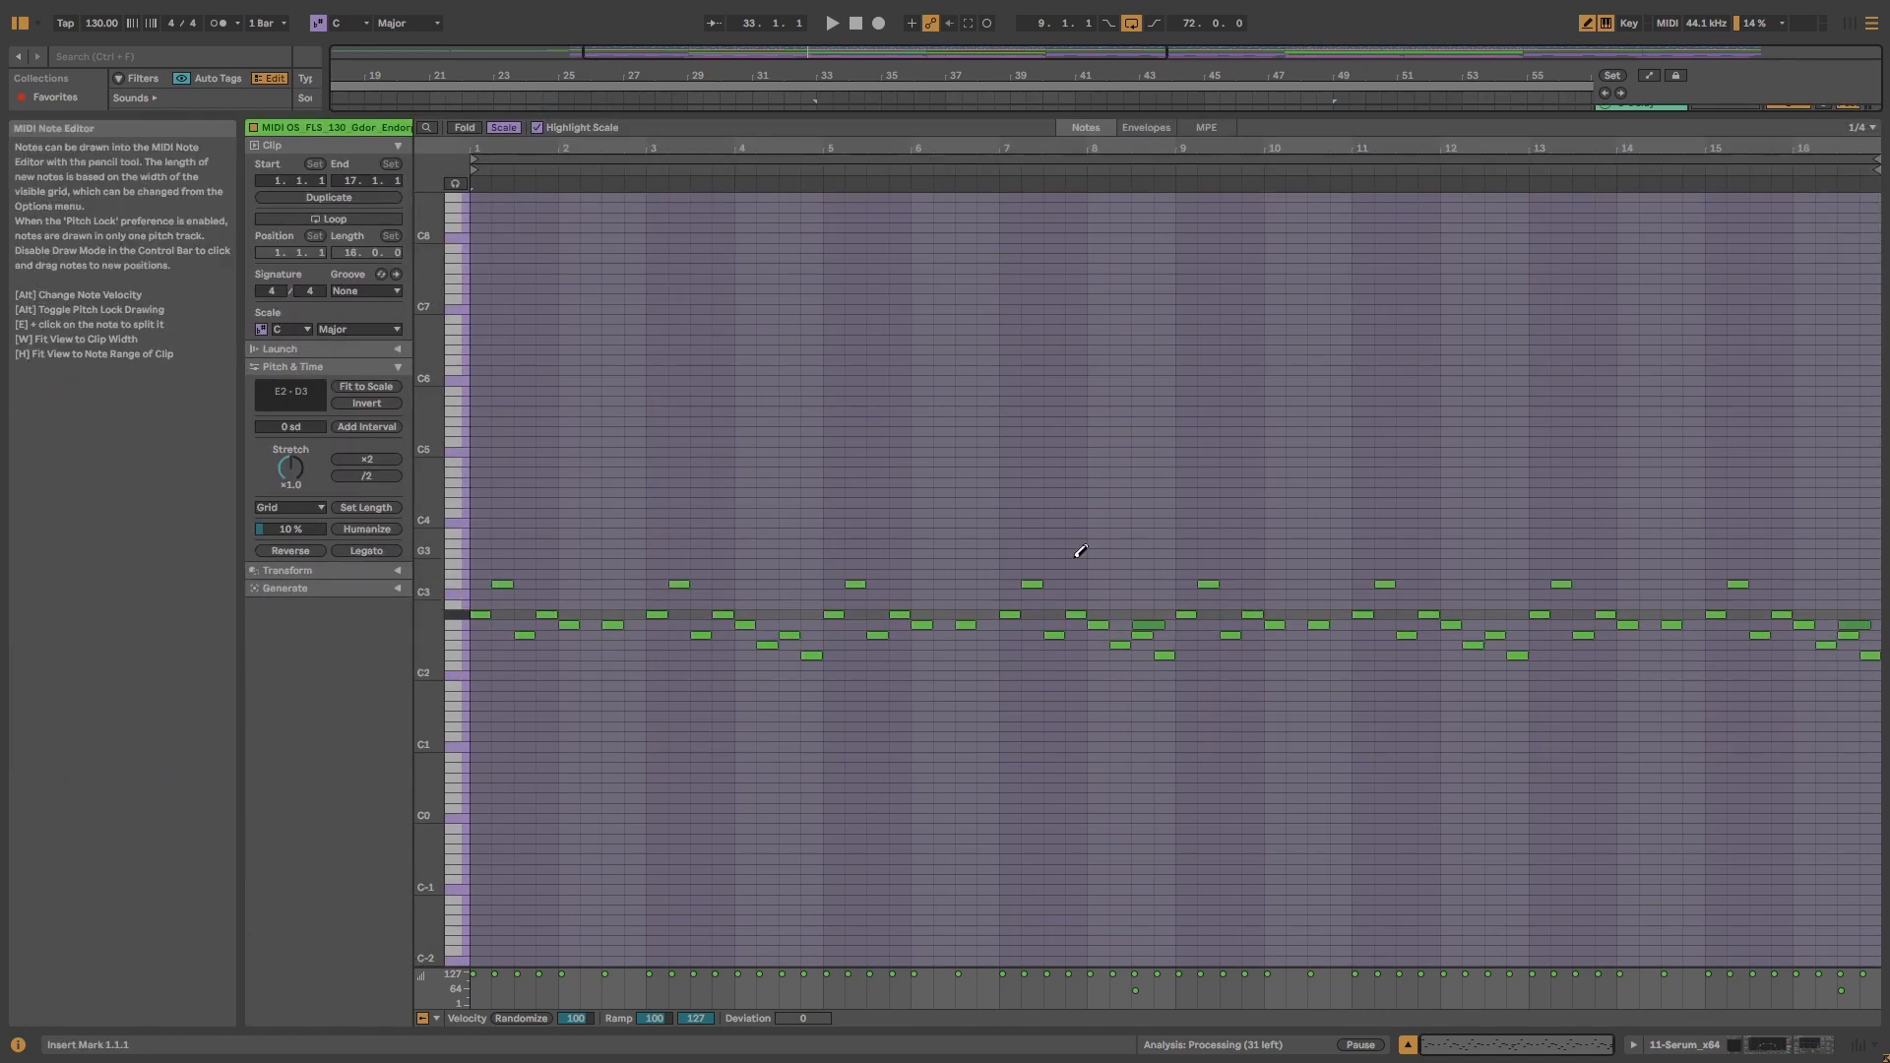
- Turn off Draw Mode and play the soloed lower strings track from bar 33 while examining its notes
key("b")
key("space")
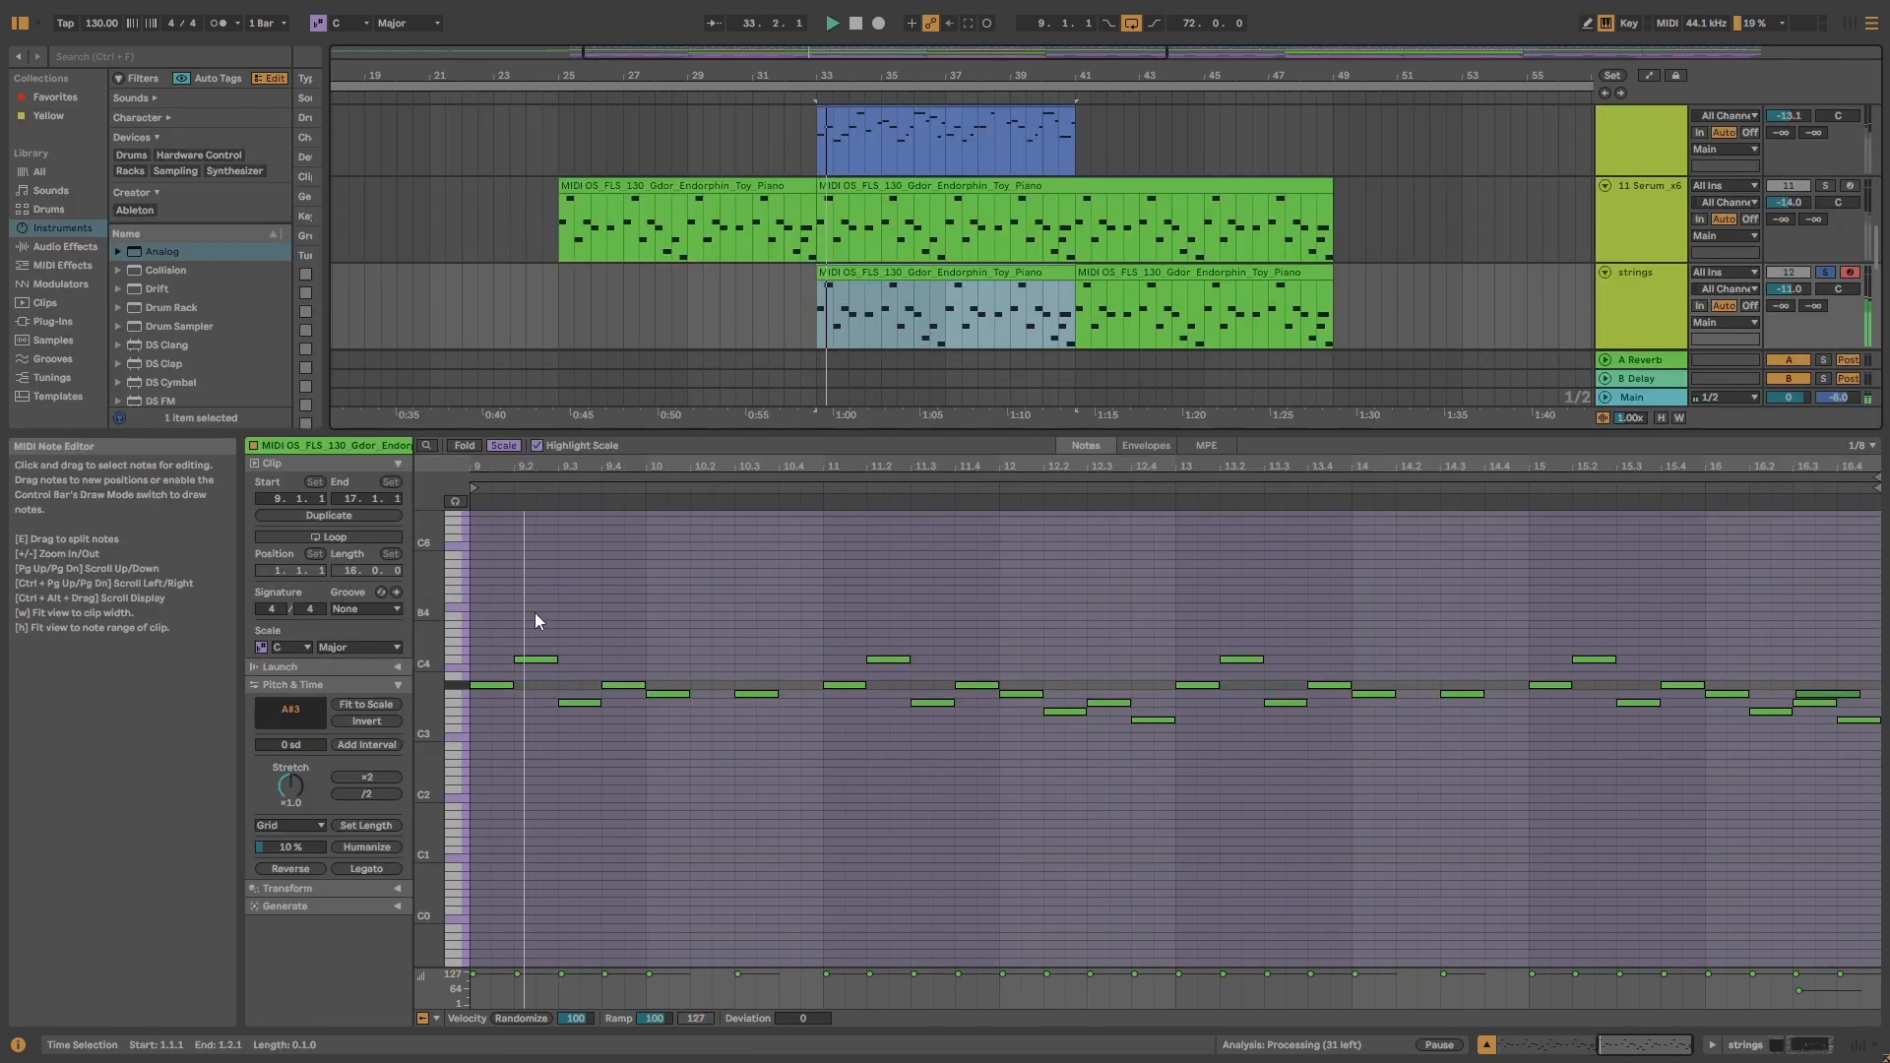
scroll(991, 742, "up", 1)
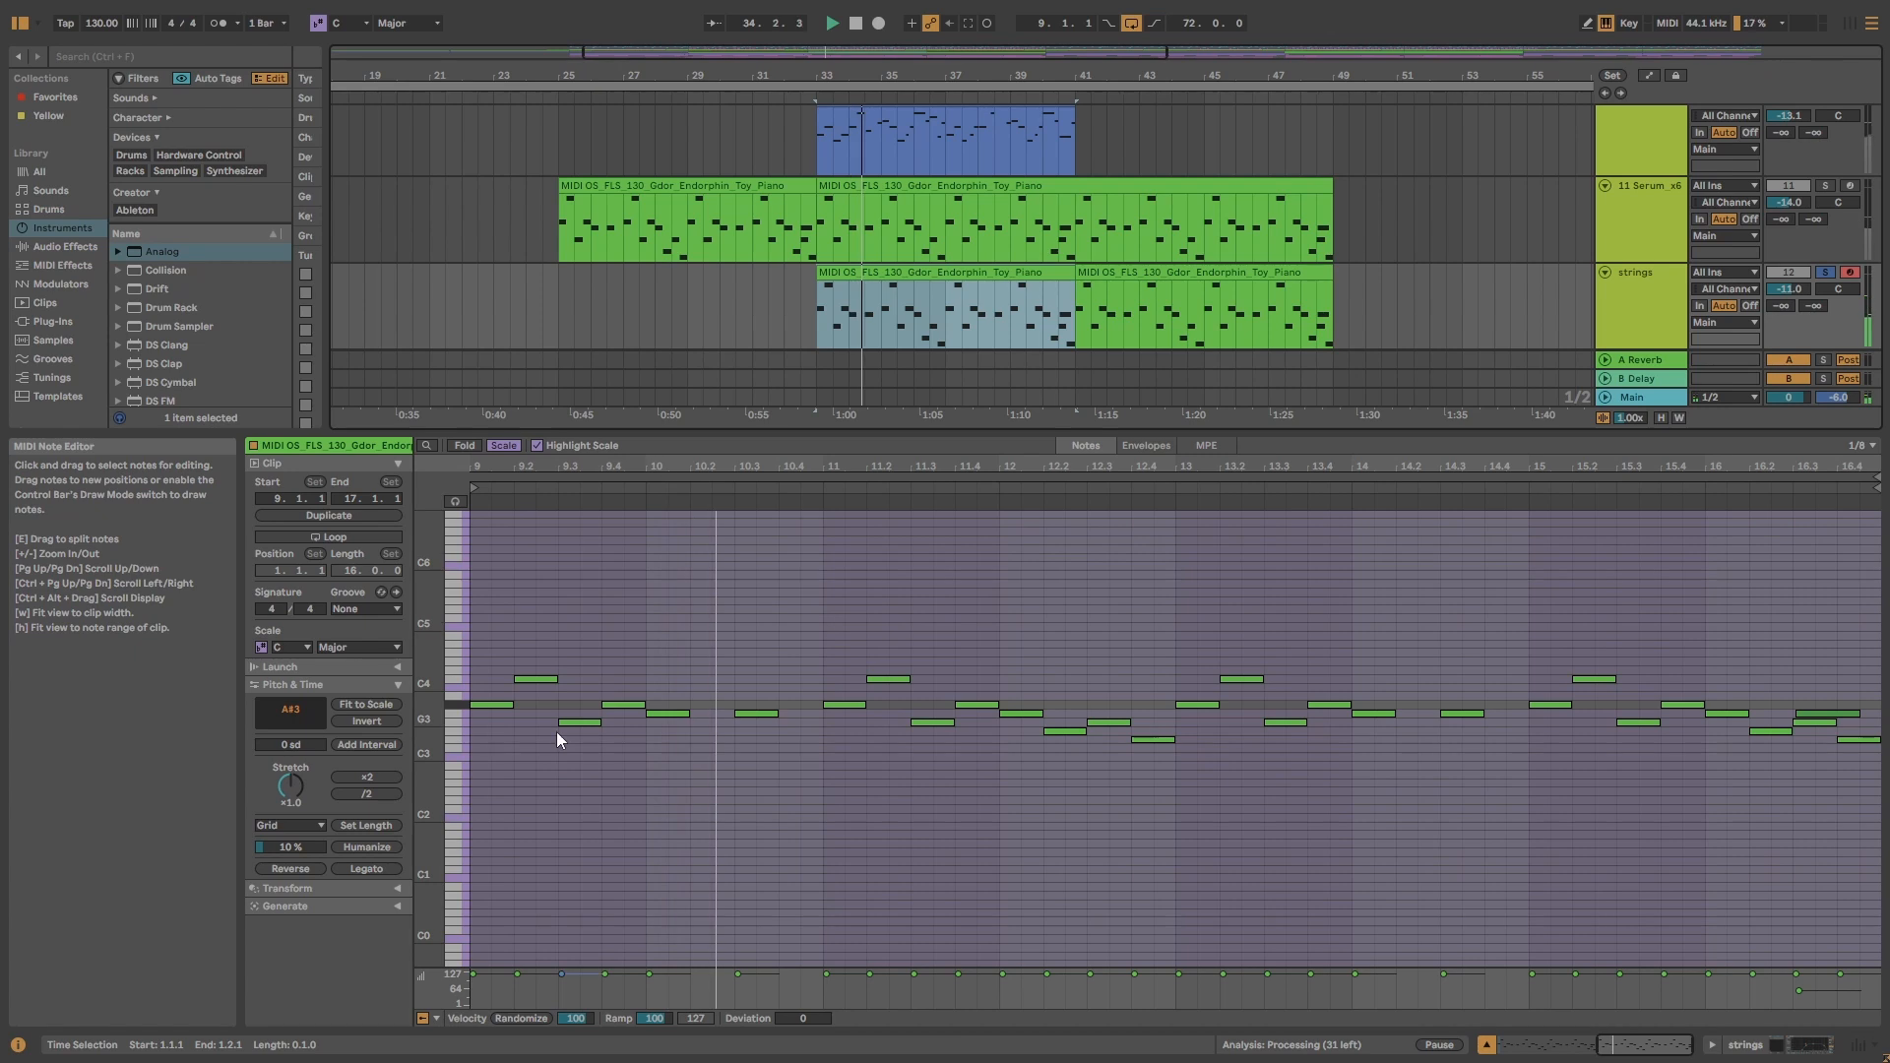
scroll(606, 761, "up", 2)
scroll(1105, 703, "up", 3)
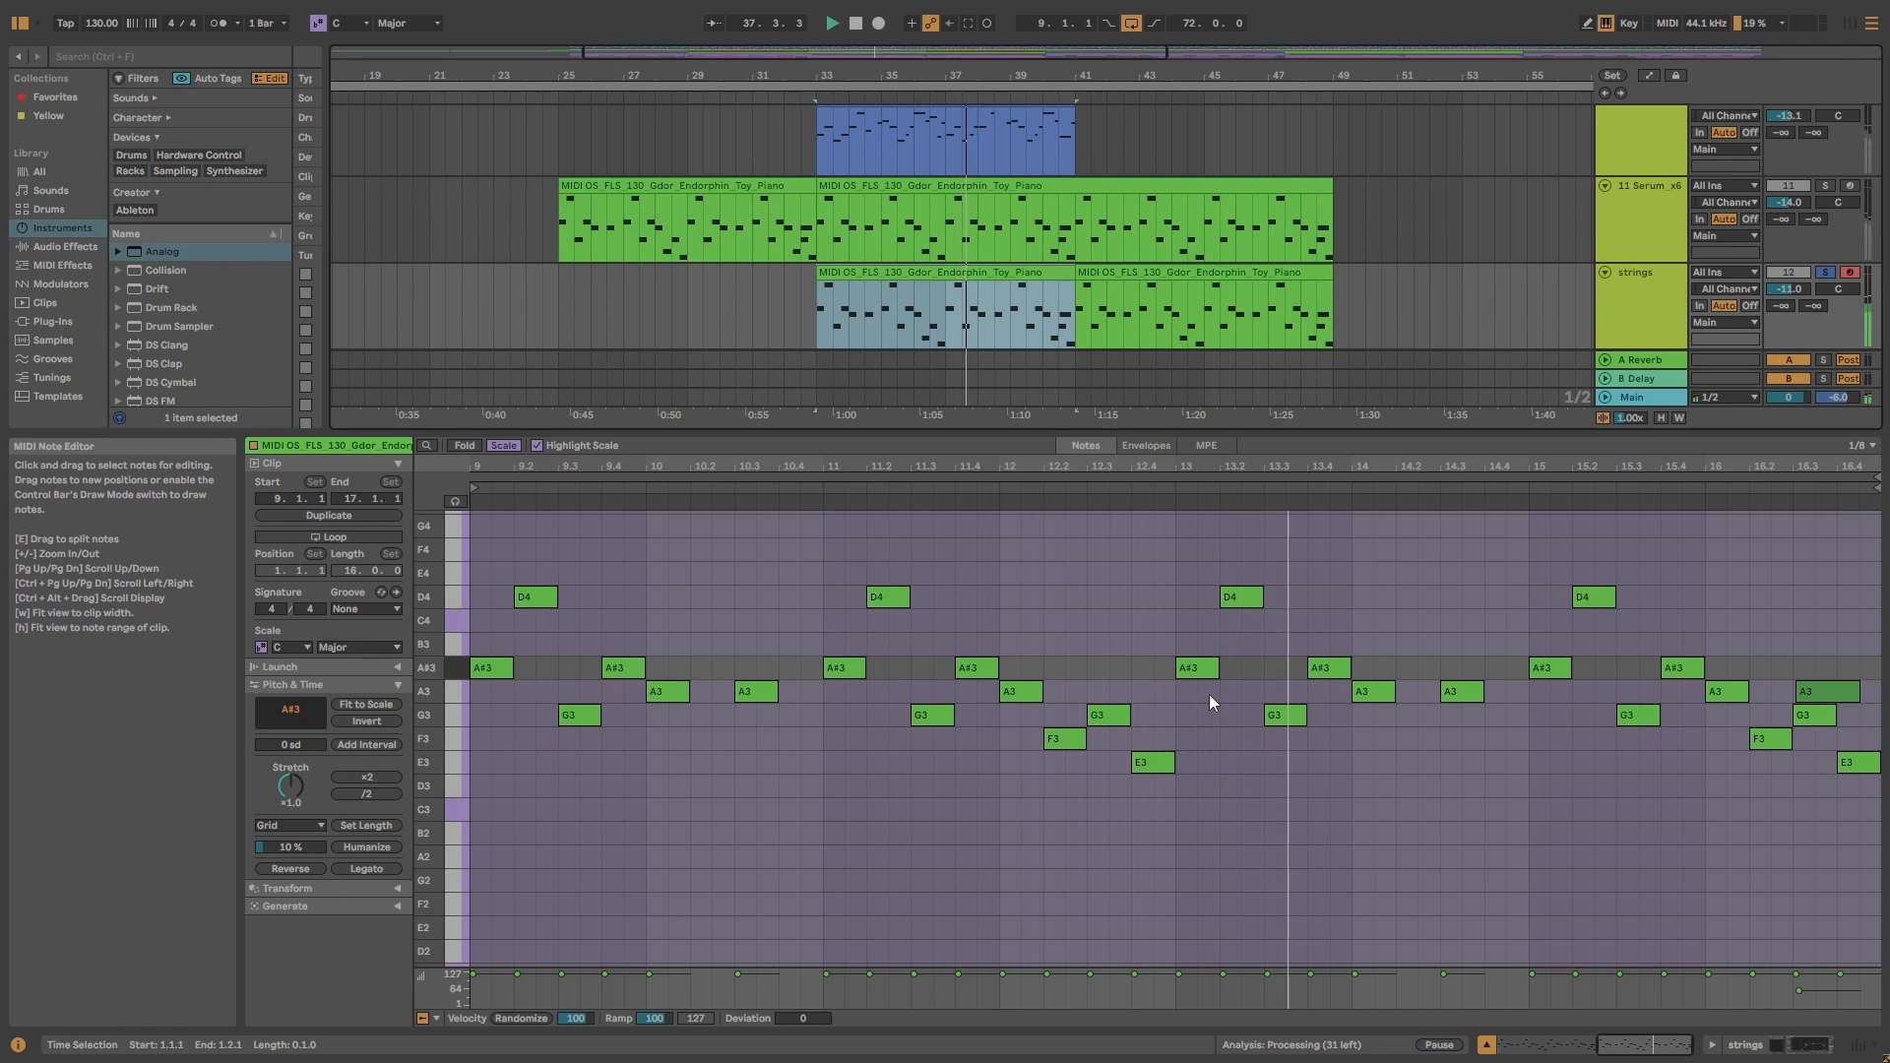
key("space")
- Solo the SAMPLE track and play the piano sample from bar 33
left_click_drag(1126, 433, 1130, 520)
scroll(1276, 258, "up", 2)
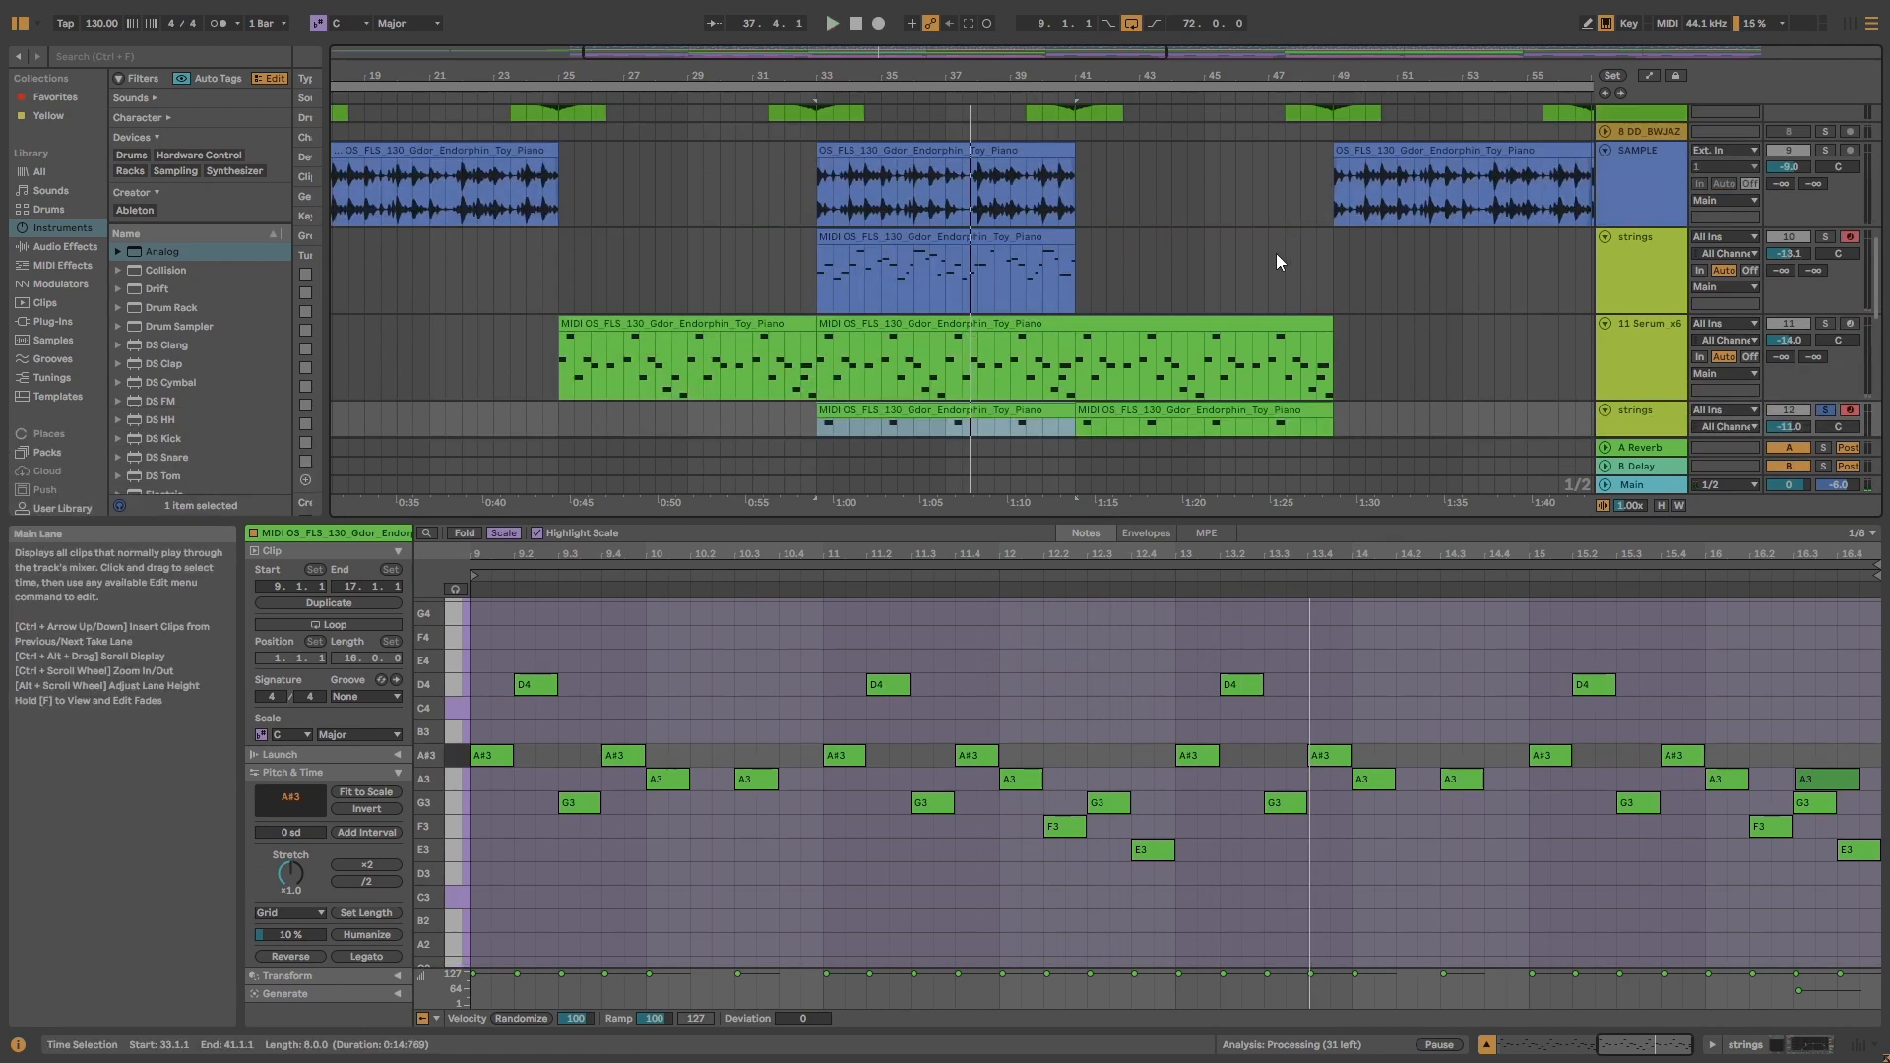
scroll(1276, 260, "up", 2)
left_click(1828, 229)
key("space")
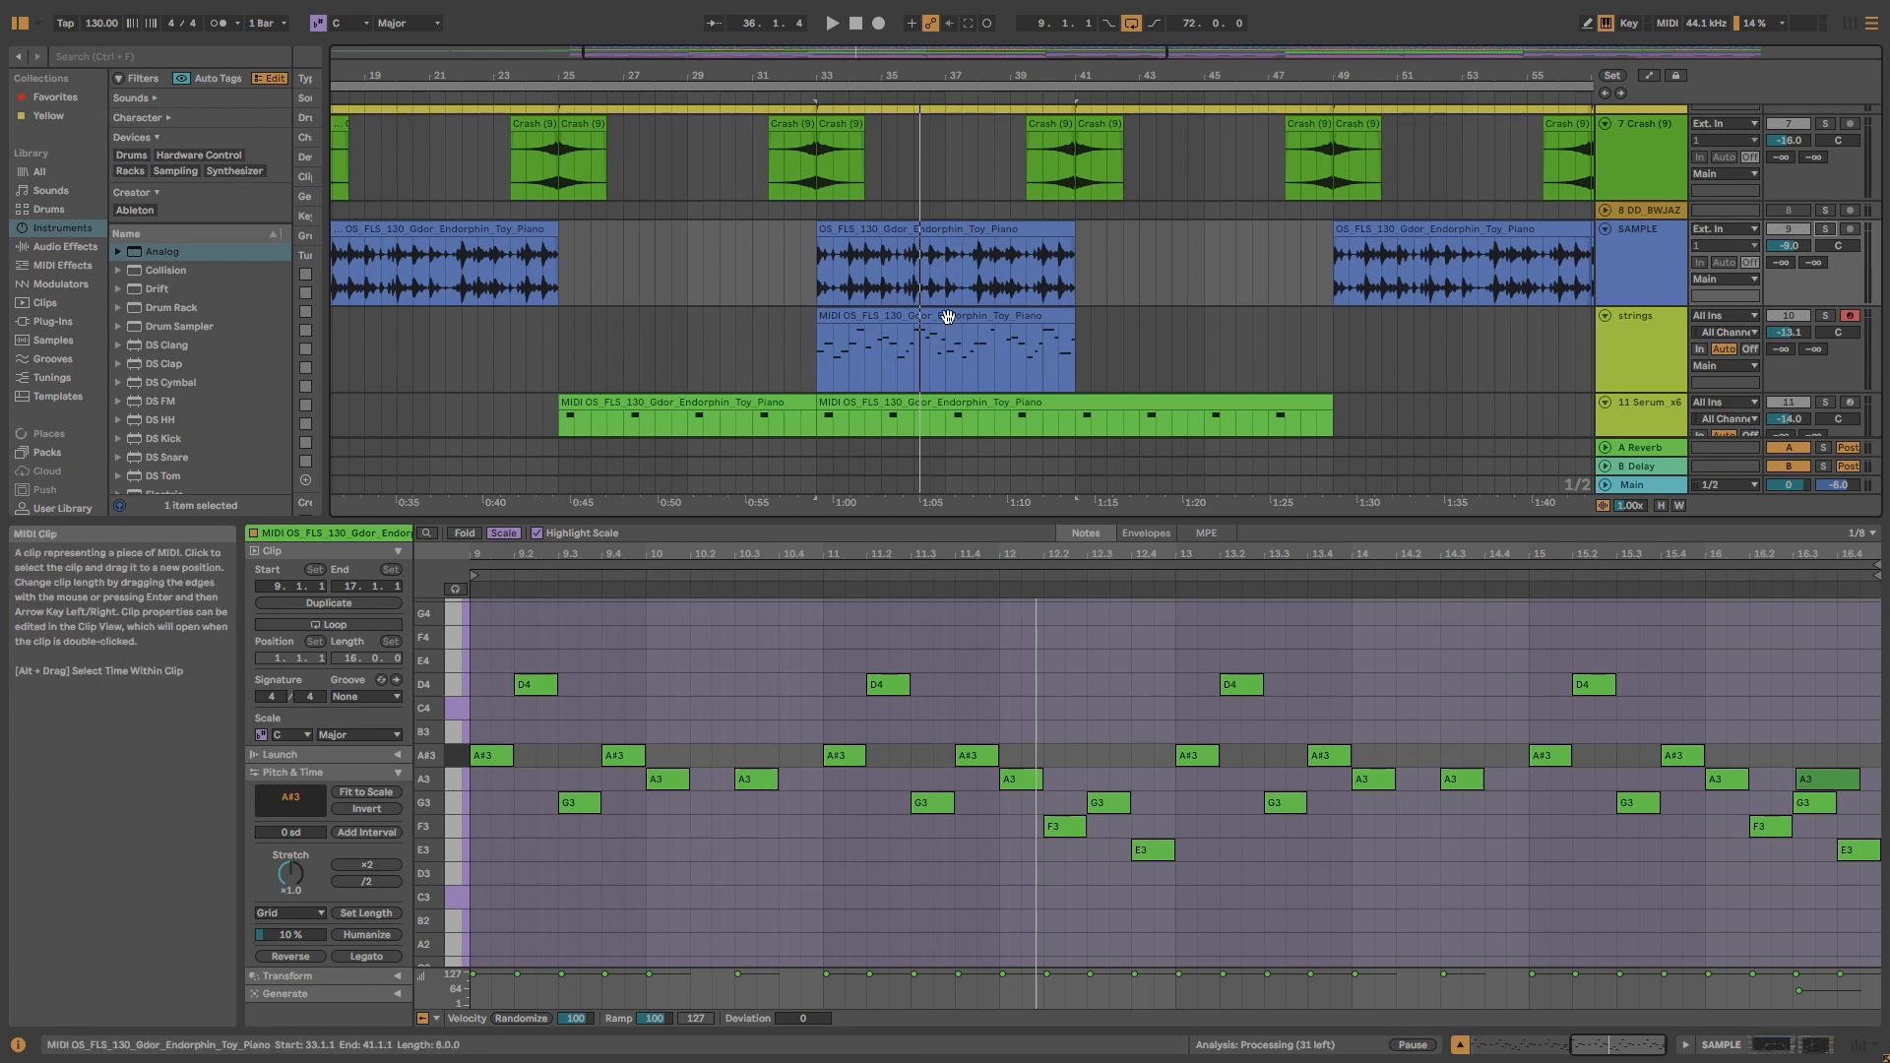
- Play the 11 Serum and lower strings tracks soloed together from bar 33, play the Serum track alone, and clear its solo
scroll(943, 344, "down", 4)
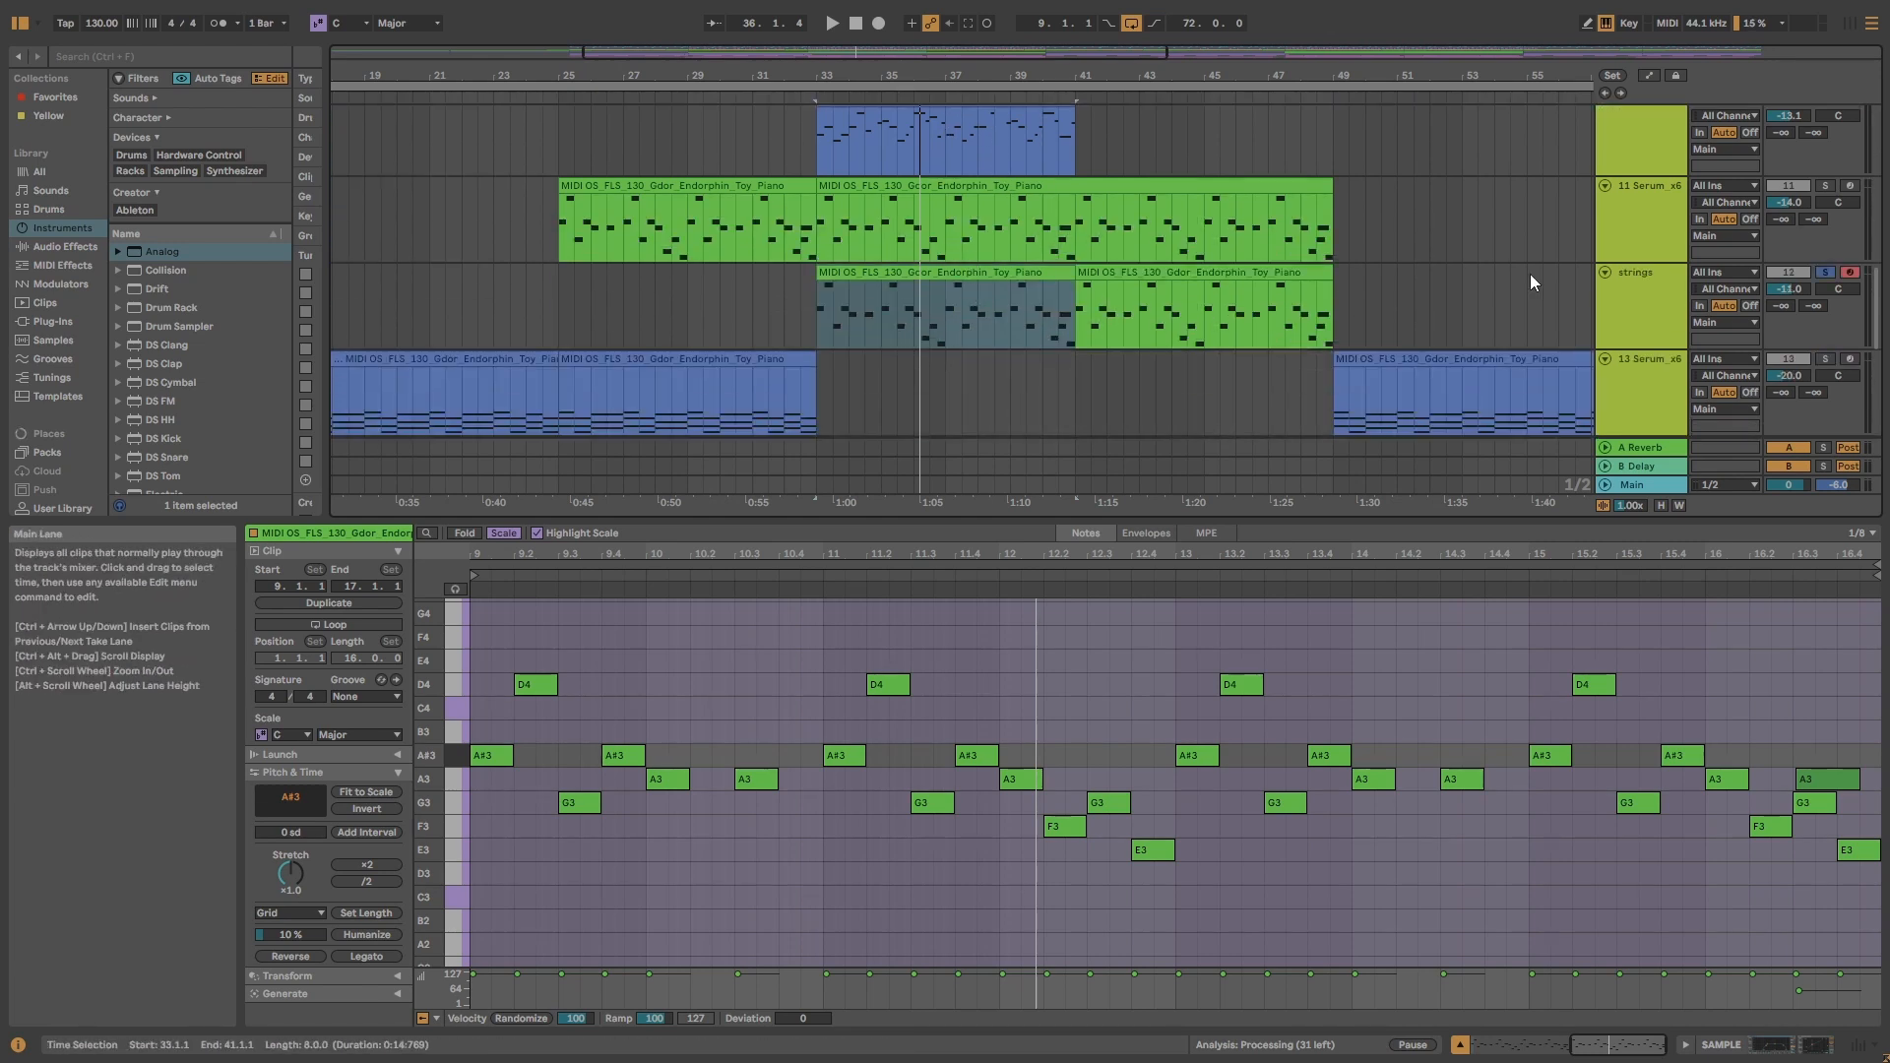
left_click(1826, 185)
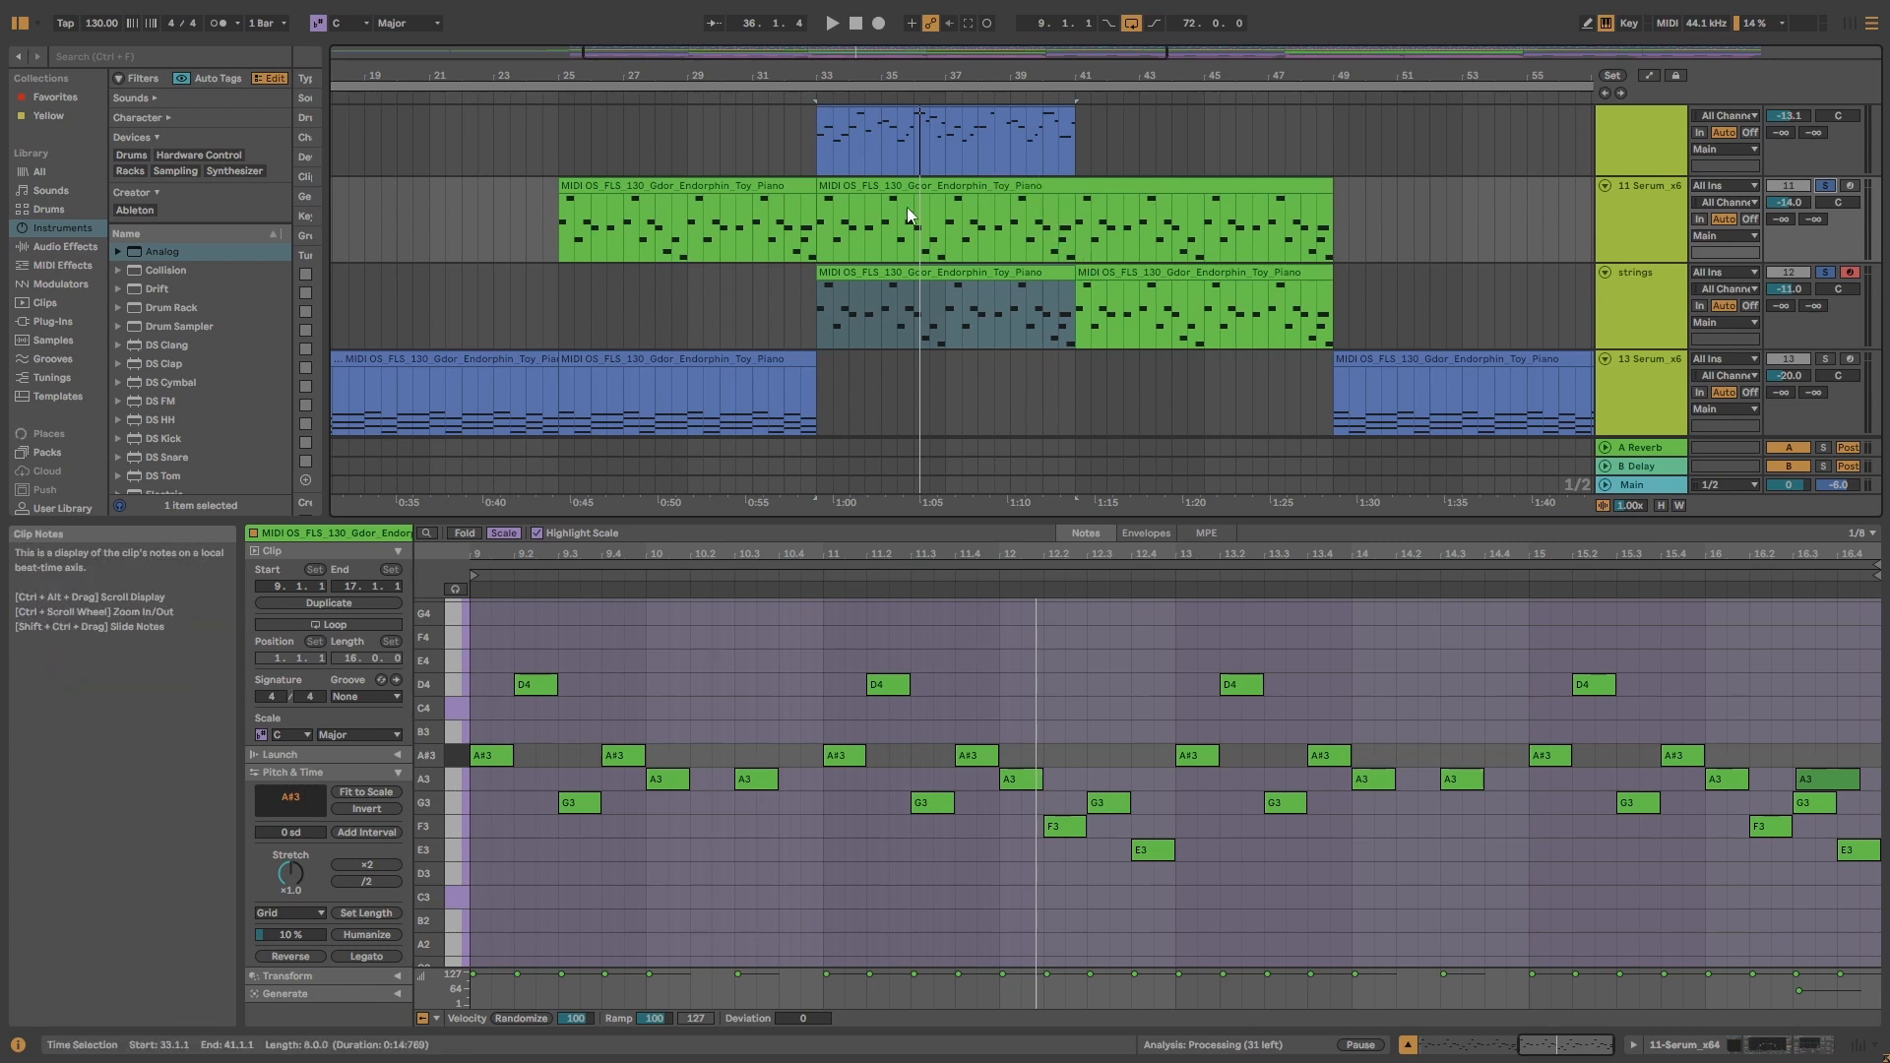
scroll(917, 363, "down", 1)
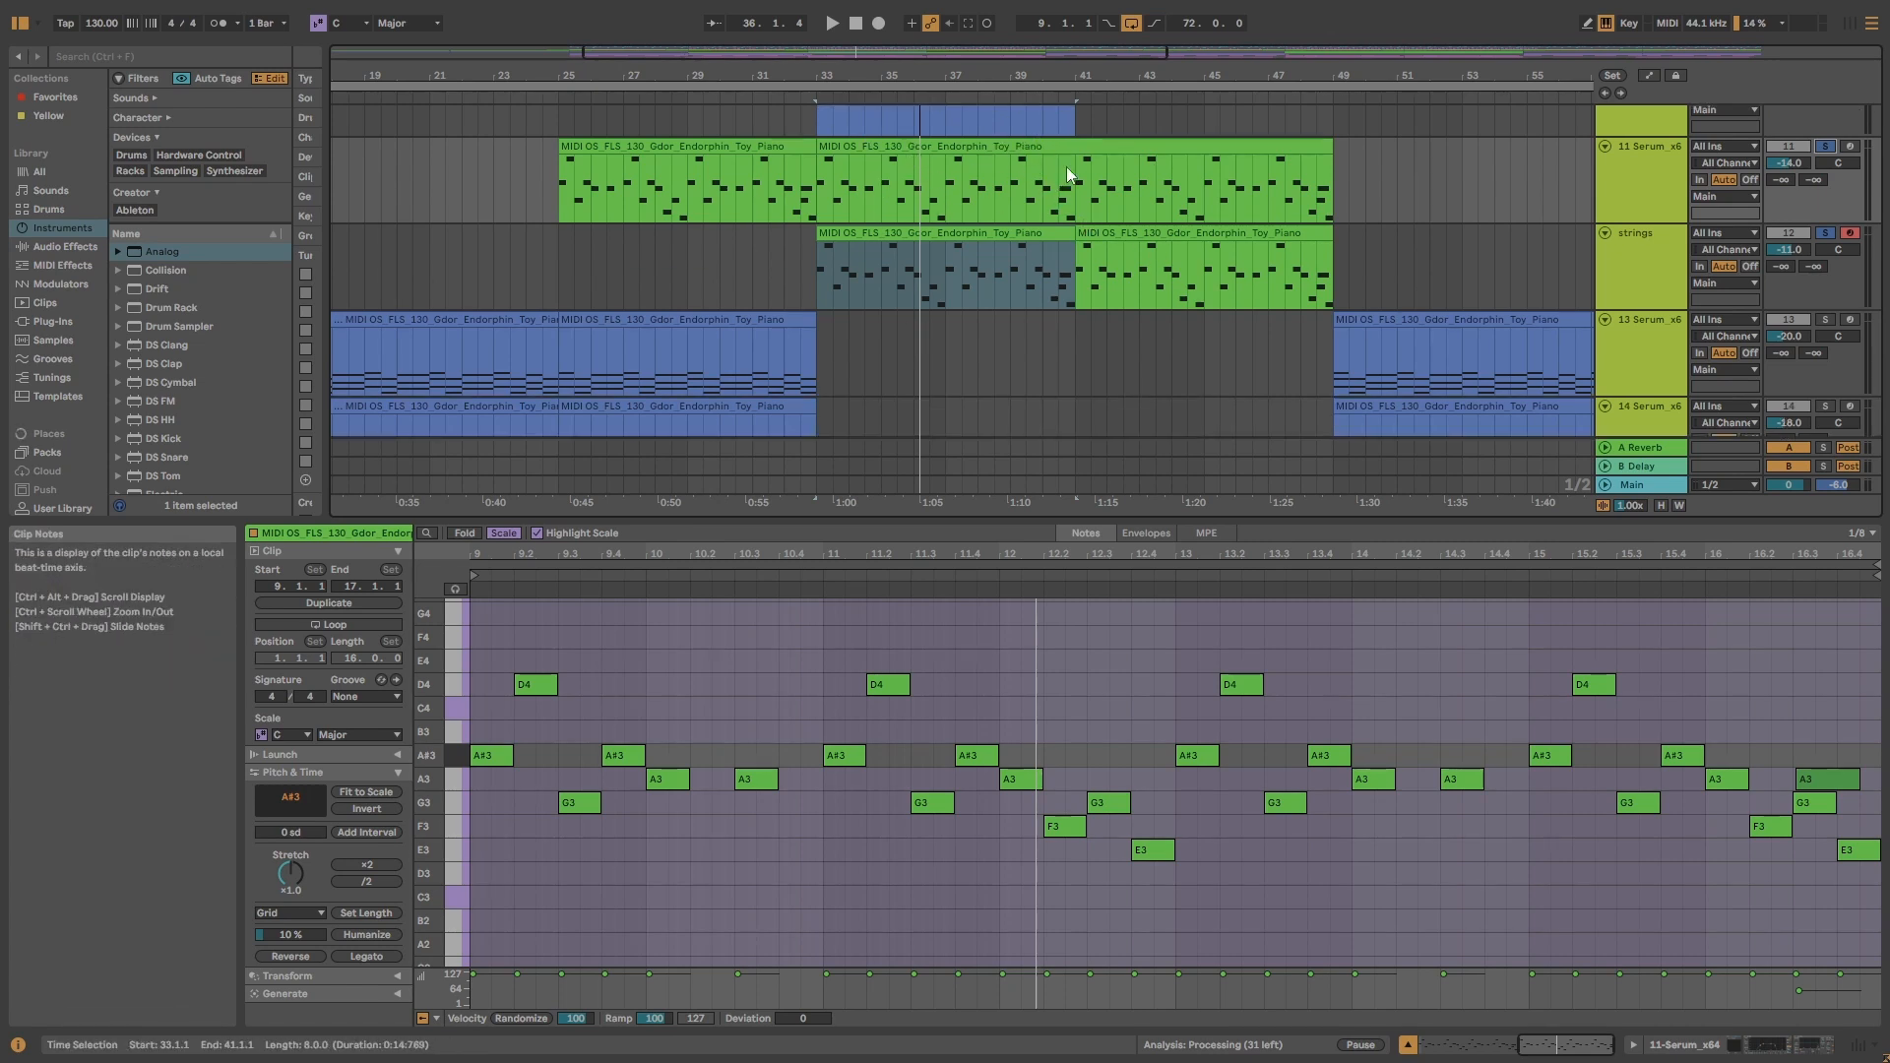
key("space")
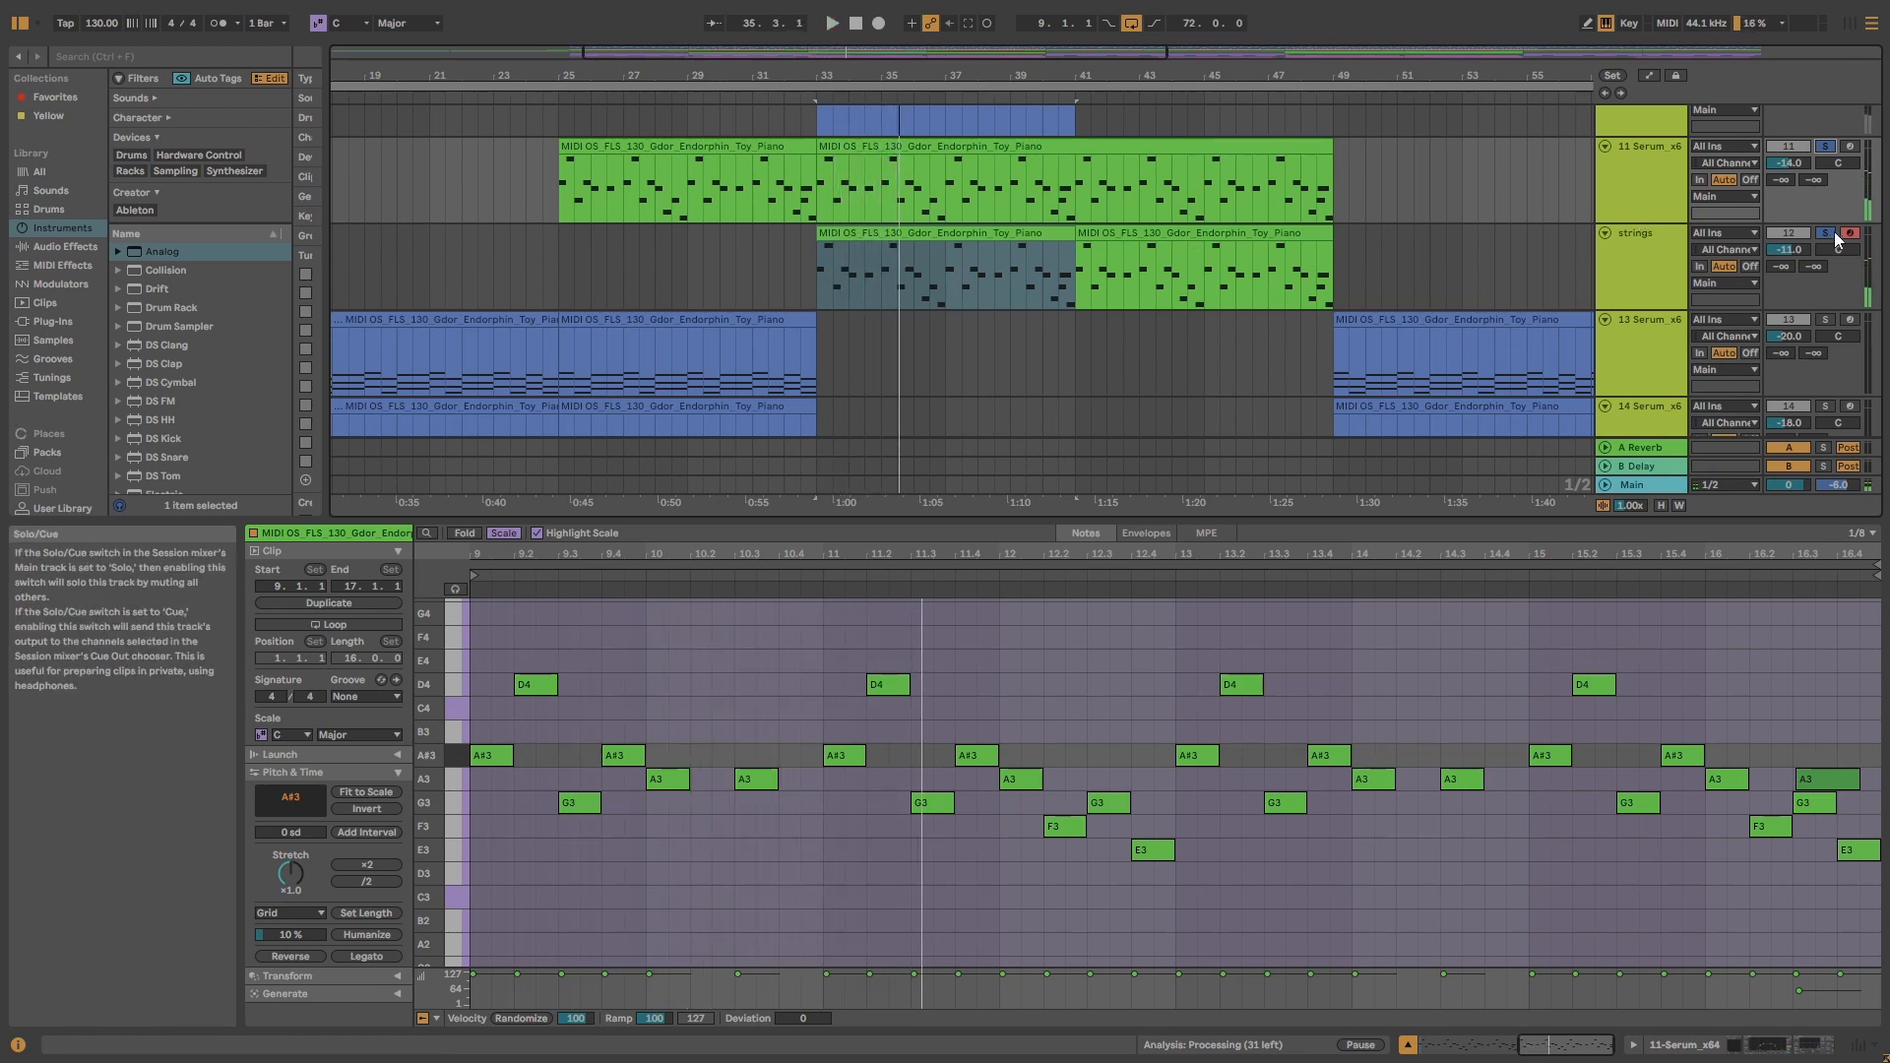
scroll(965, 217, "up", 1)
key("space")
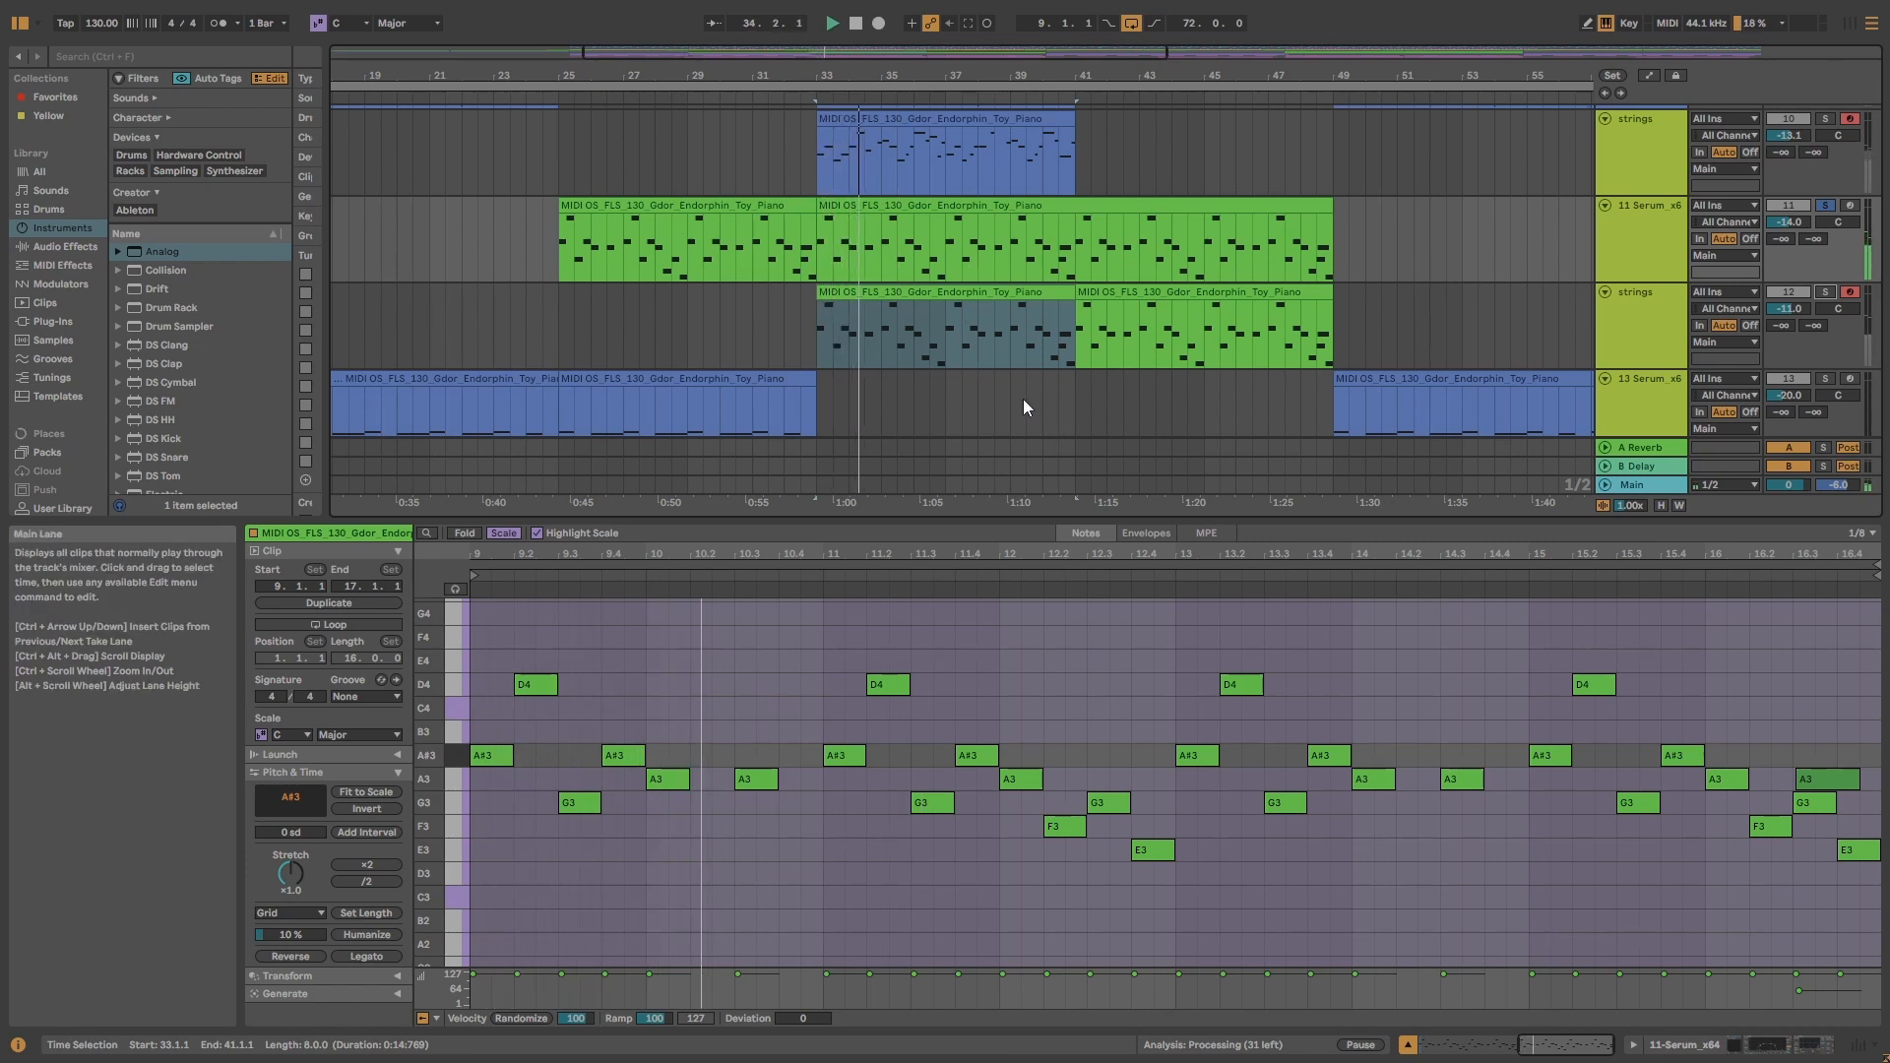
left_click(1824, 207)
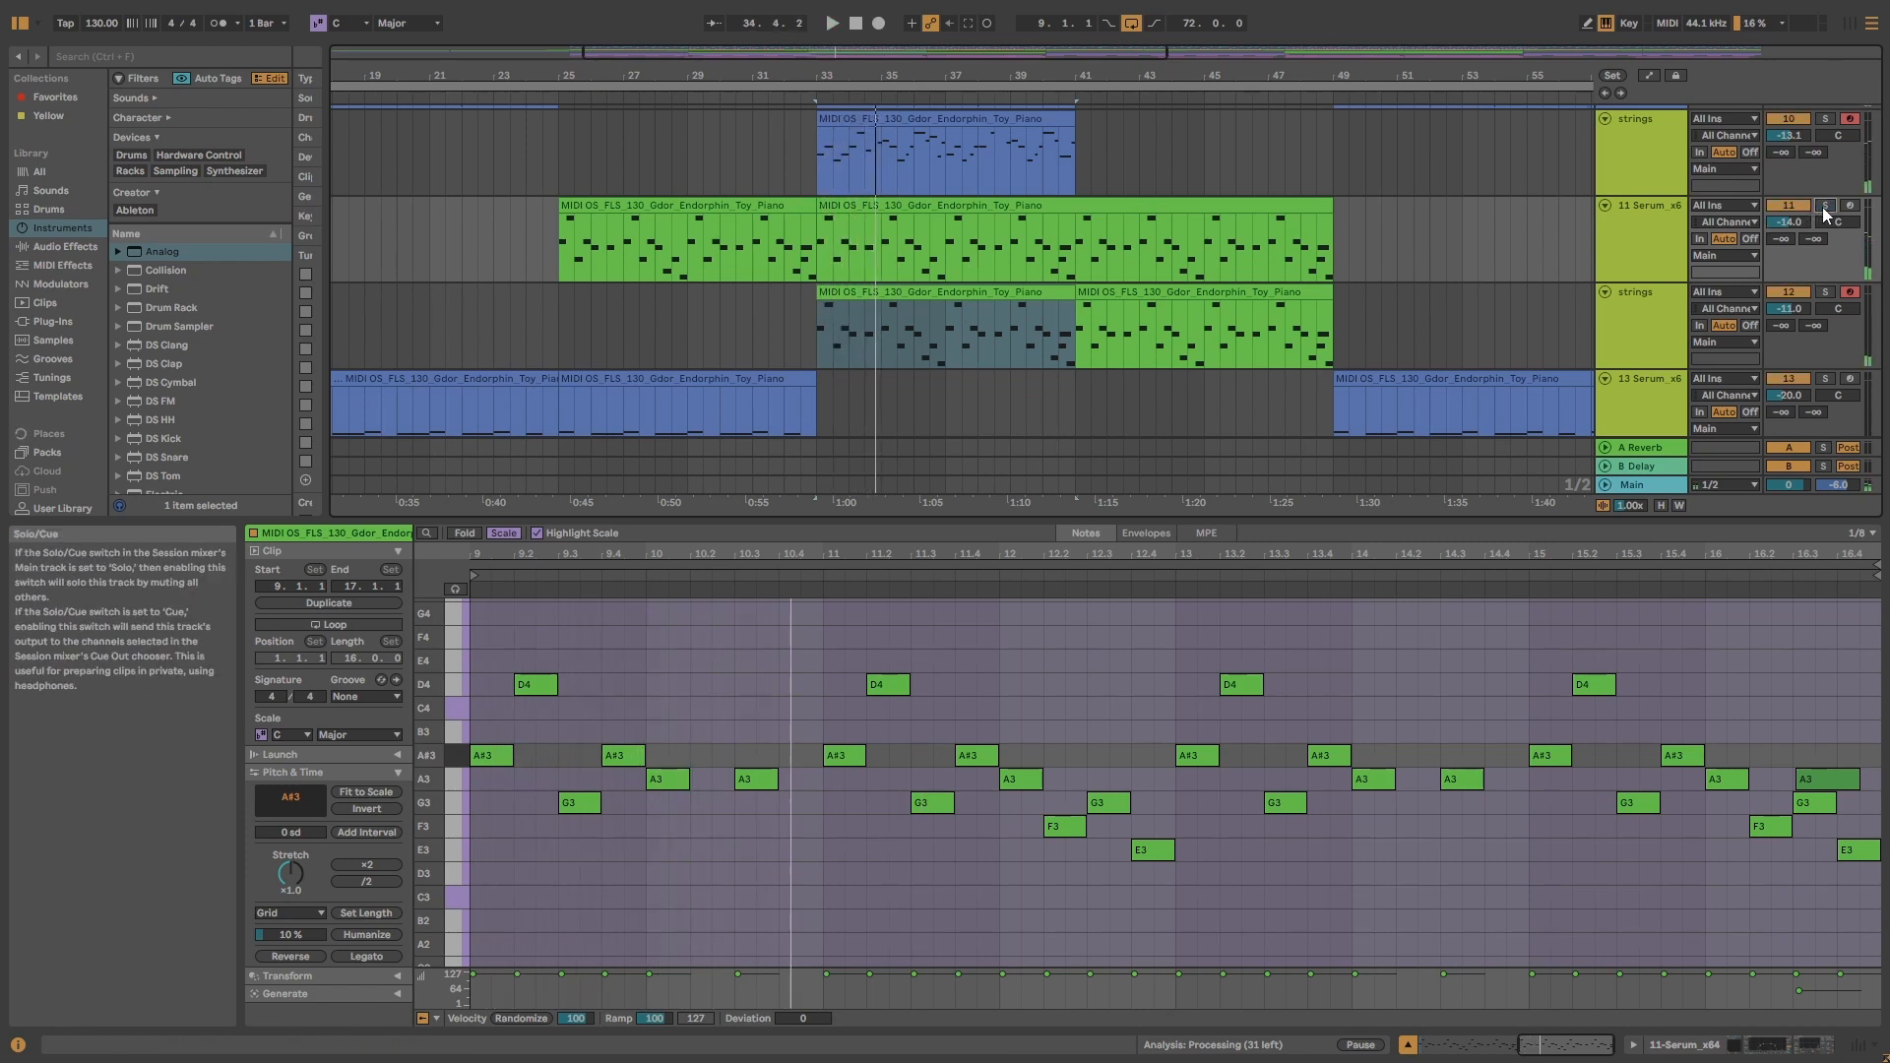
- Move the 14 Serum and 13 Serum tracks directly below the SAMPLE track, above the upper strings track
scroll(1203, 337, "up", 2)
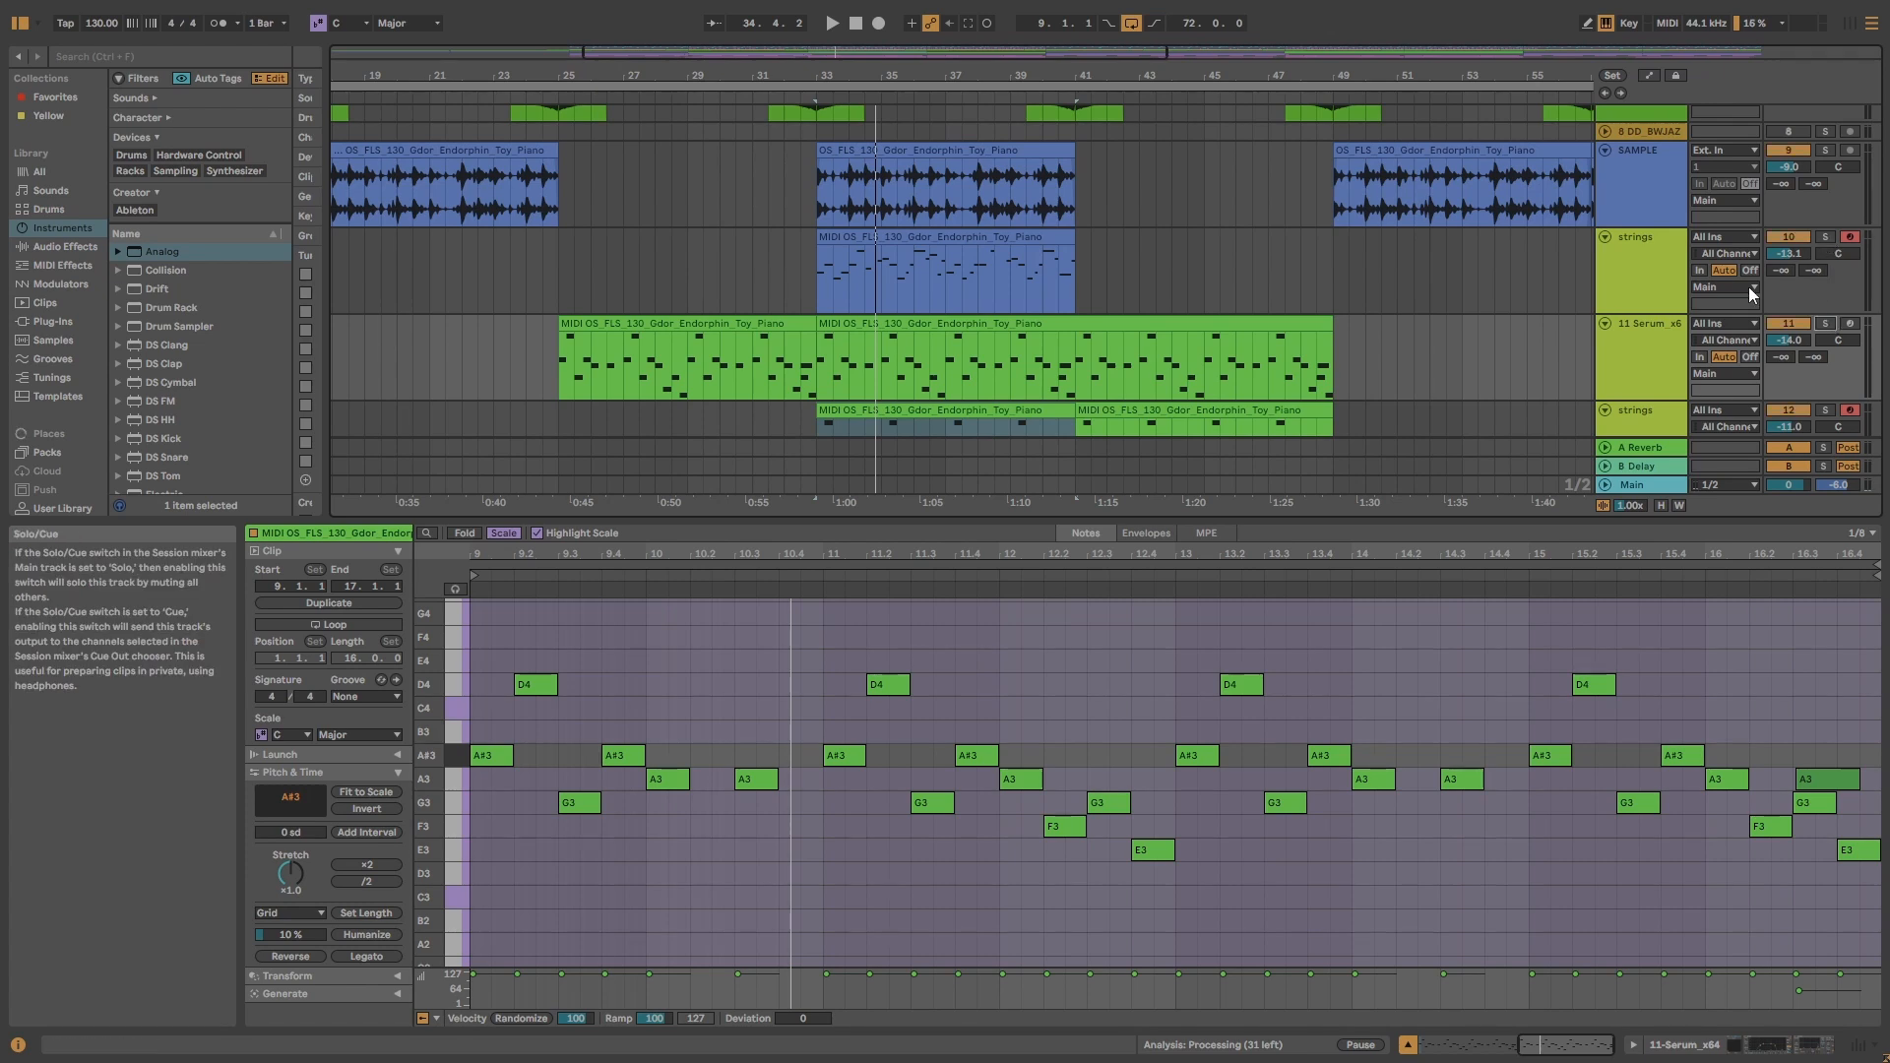
scroll(1642, 282, "down", 3)
scroll(1652, 323, "down", 1)
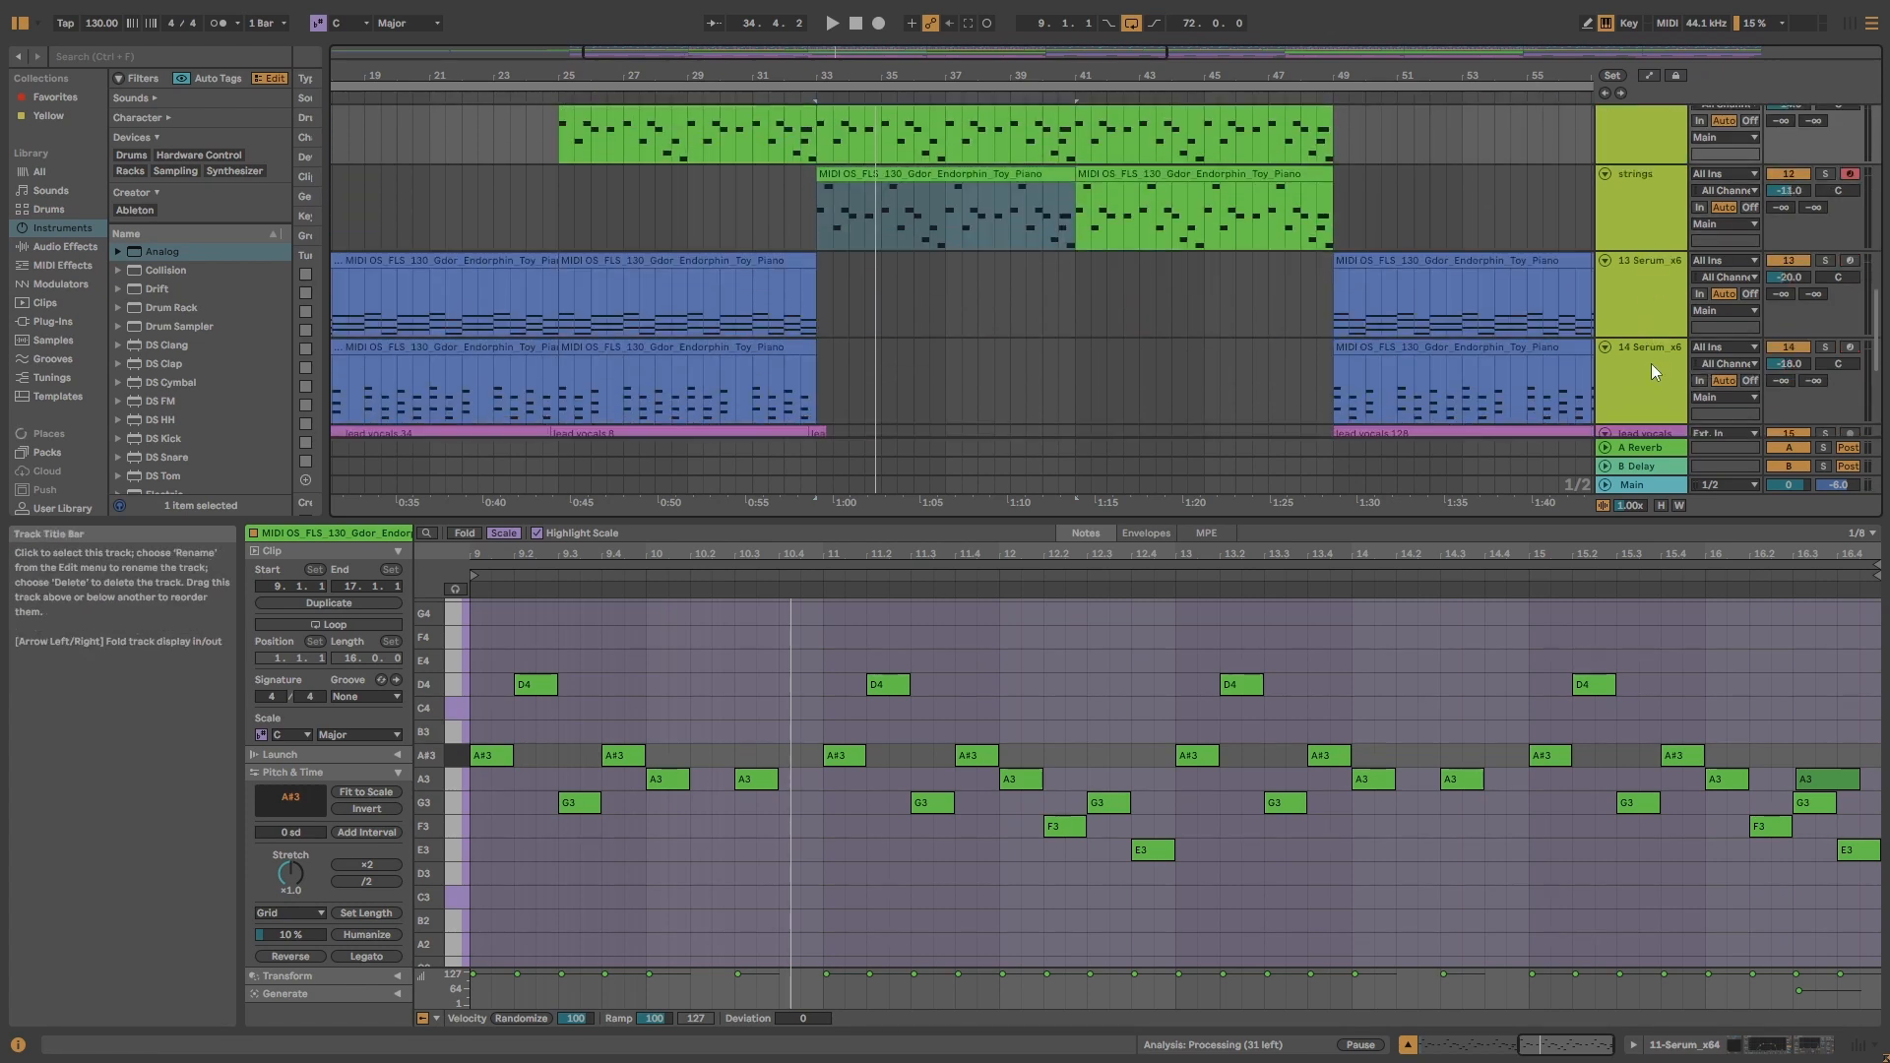
left_click(1651, 363)
left_click_drag(1650, 138, 1646, 128)
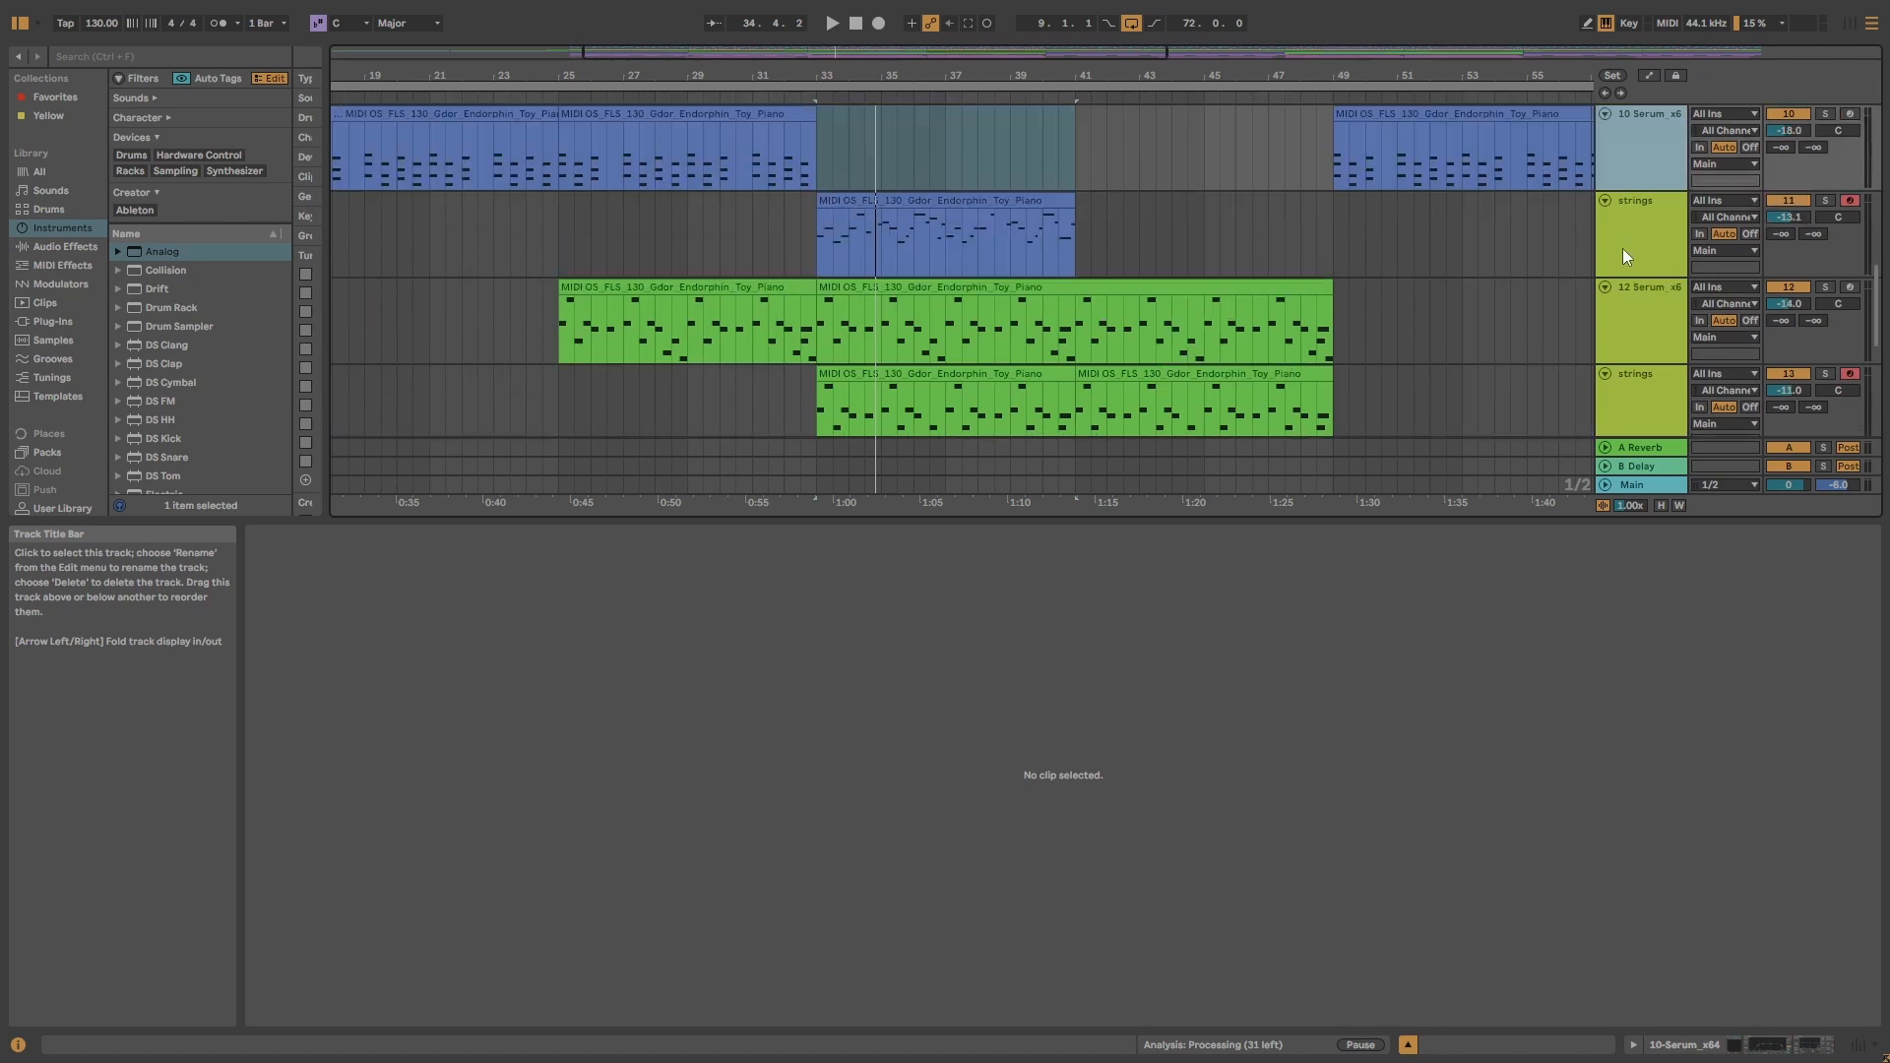
scroll(1654, 295, "down", 3)
left_click_drag(1657, 346, 1650, 197)
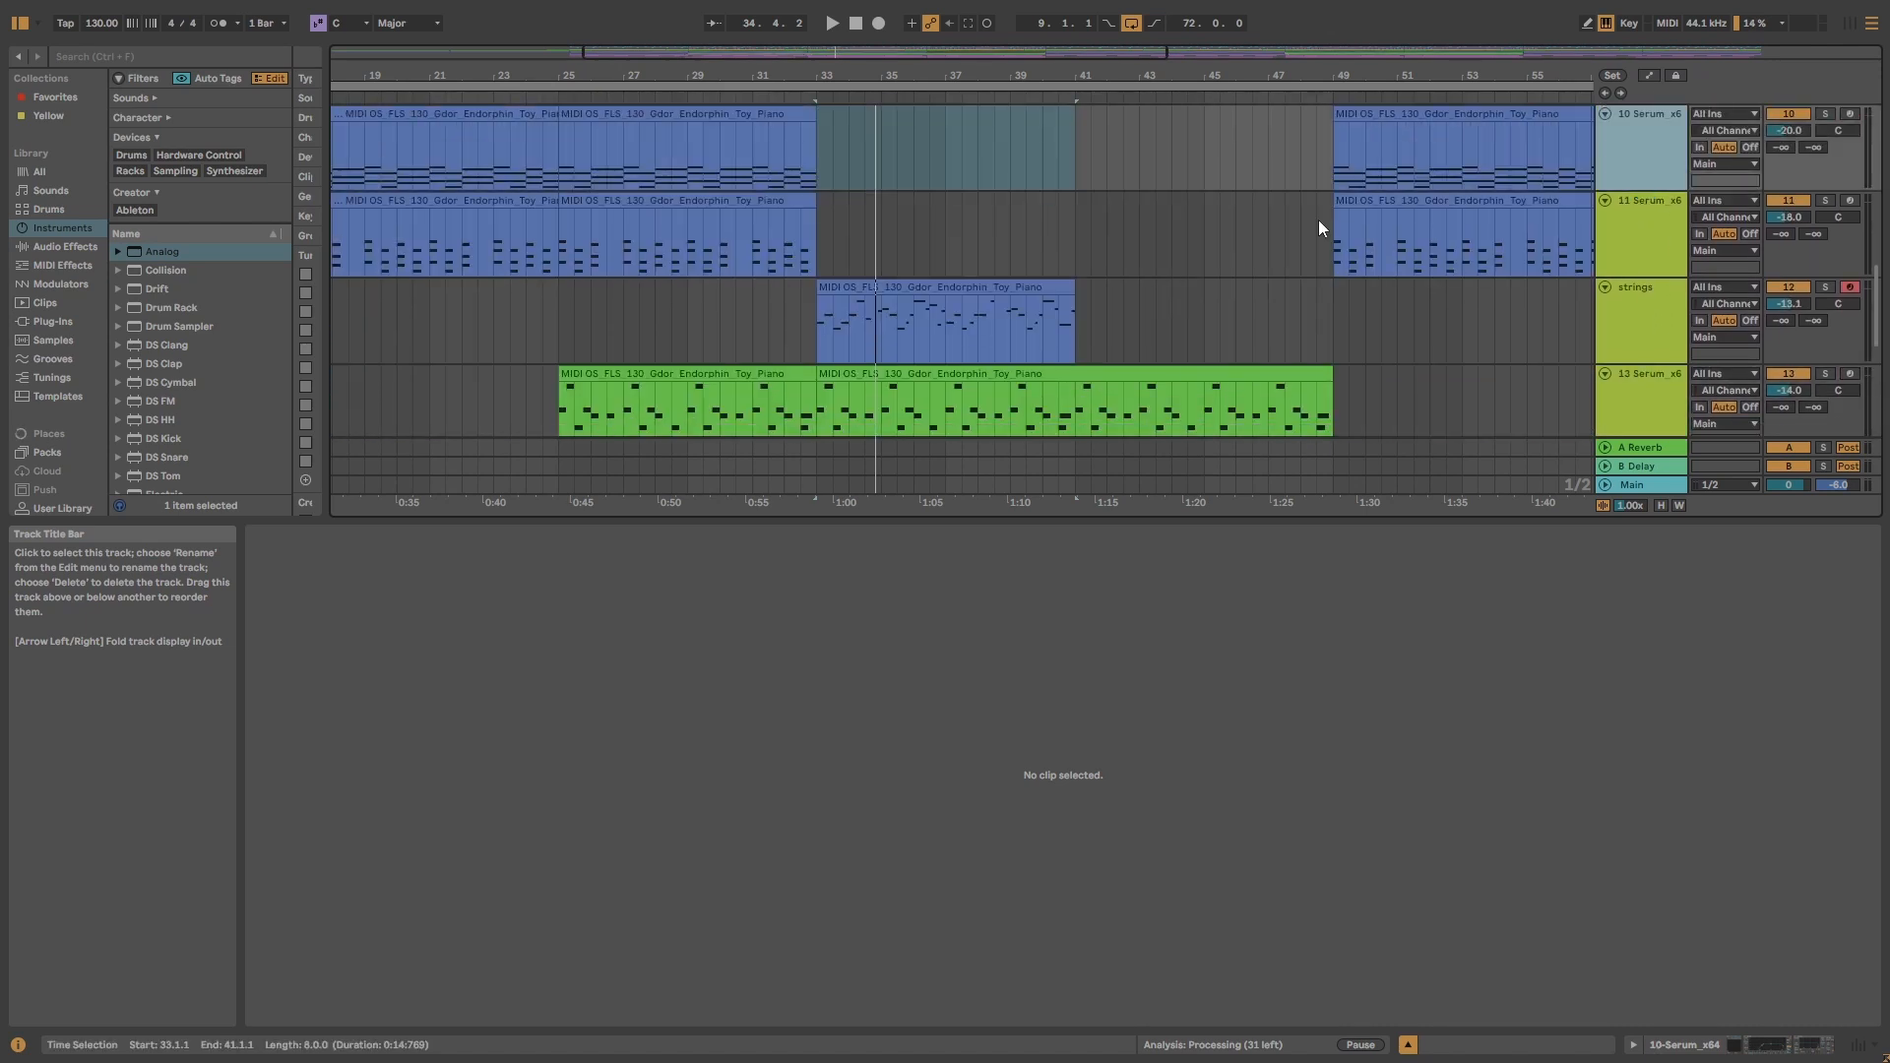
- Place the piano sample clip from bar 33 on the upper strings track and convert it to MIDI as Harmony
scroll(1019, 305, "up", 3)
left_click(1014, 202)
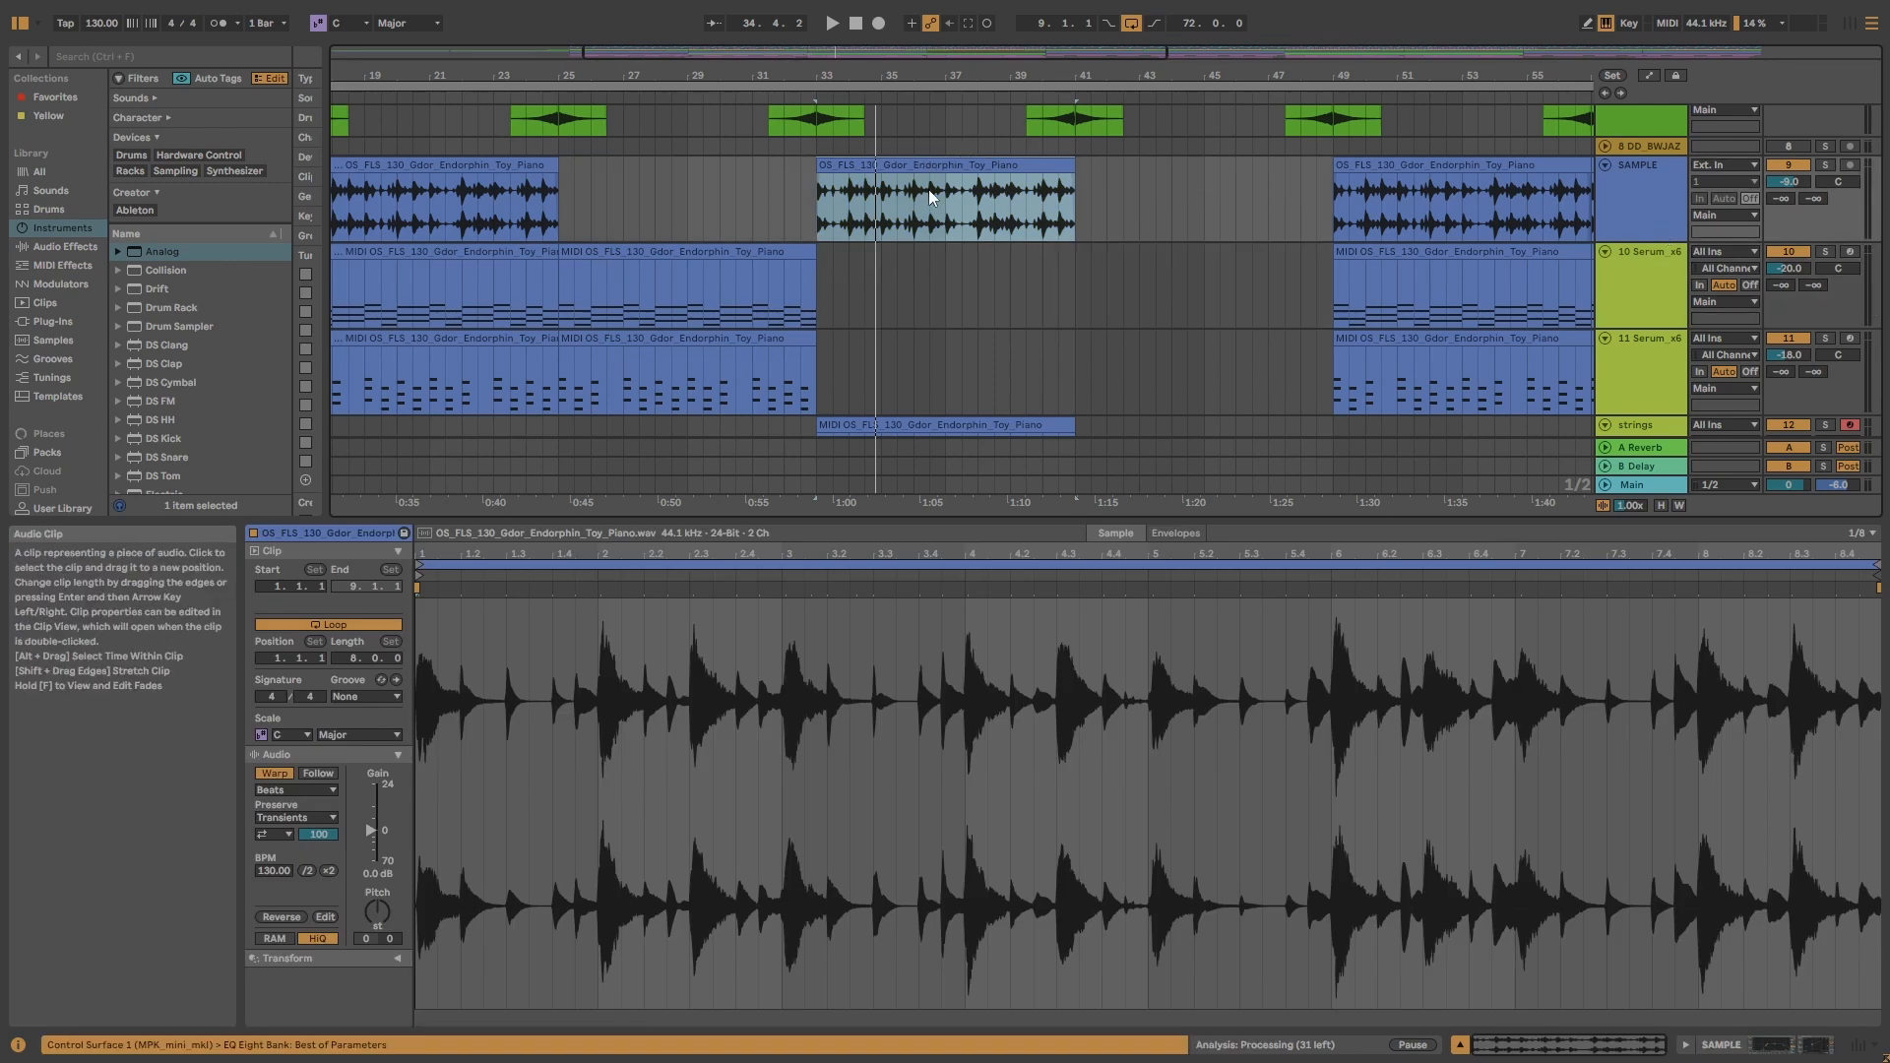
scroll(929, 197, "down", 2)
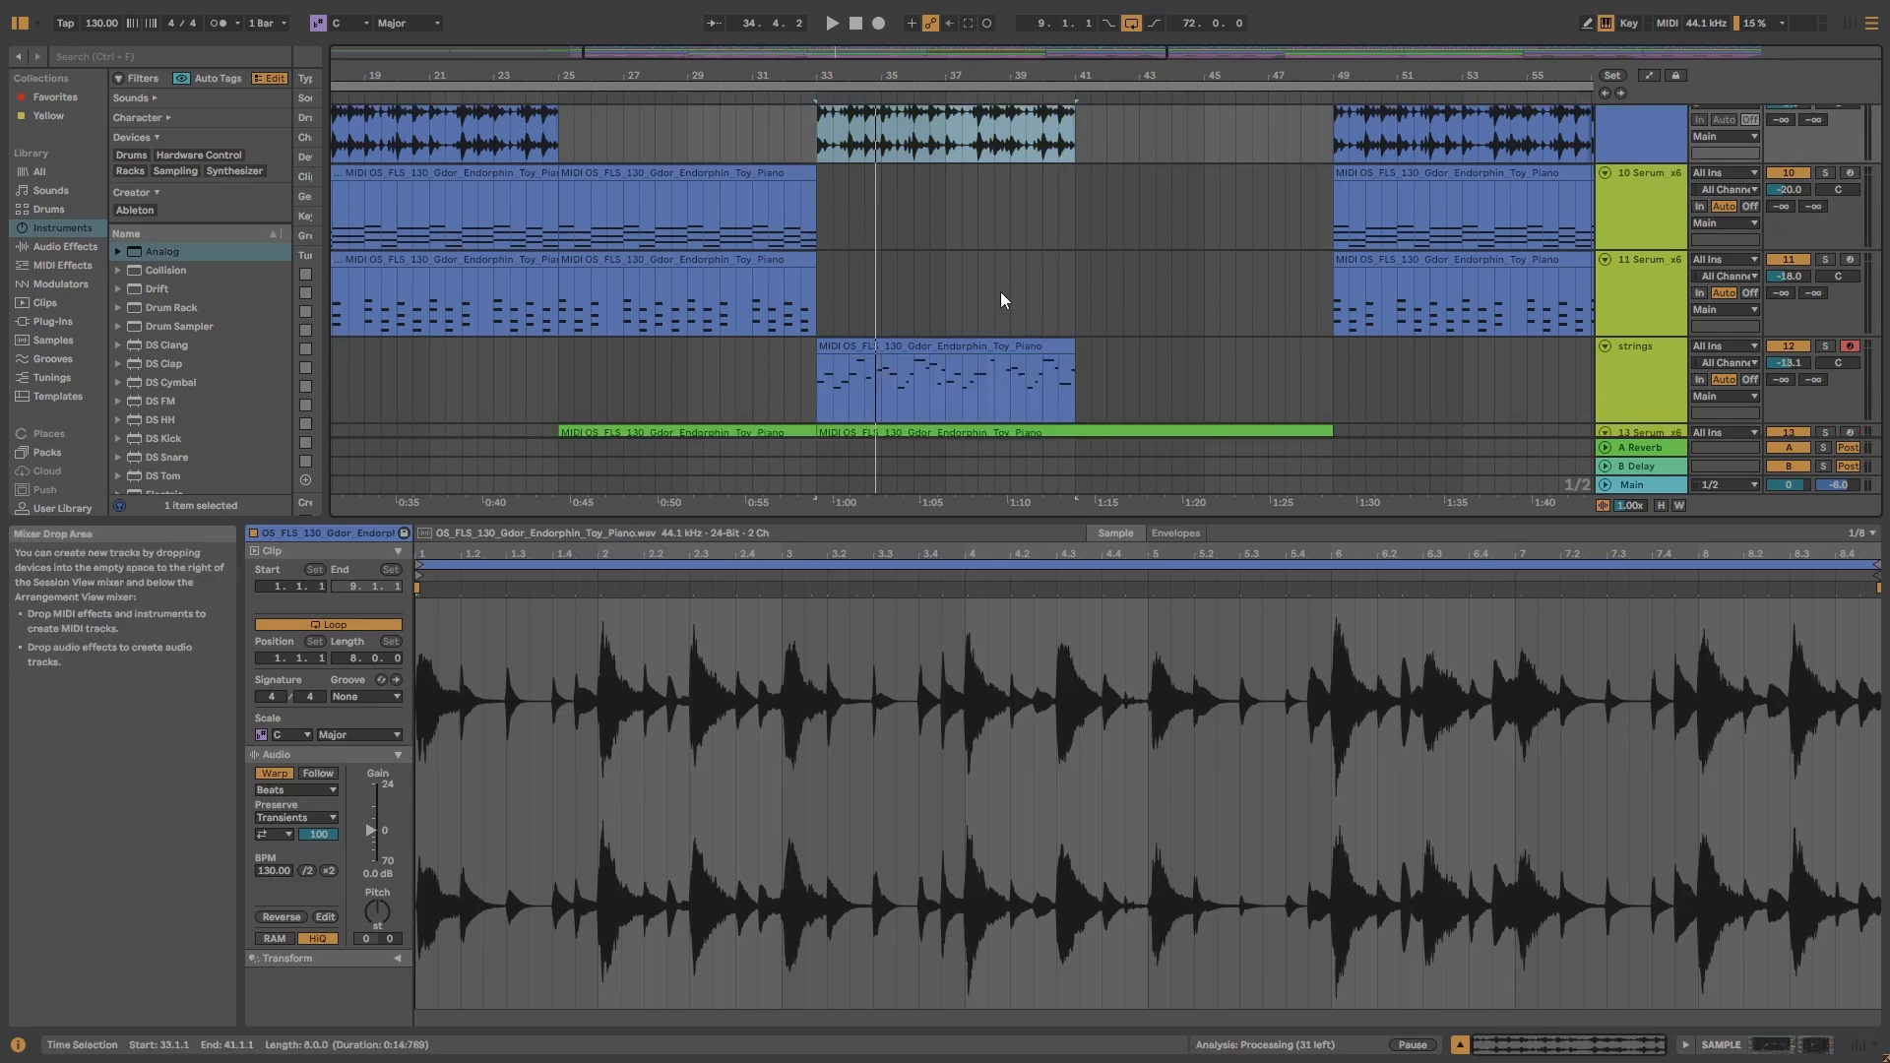
scroll(1021, 266, "up", 3)
scroll(985, 197, "down", 1)
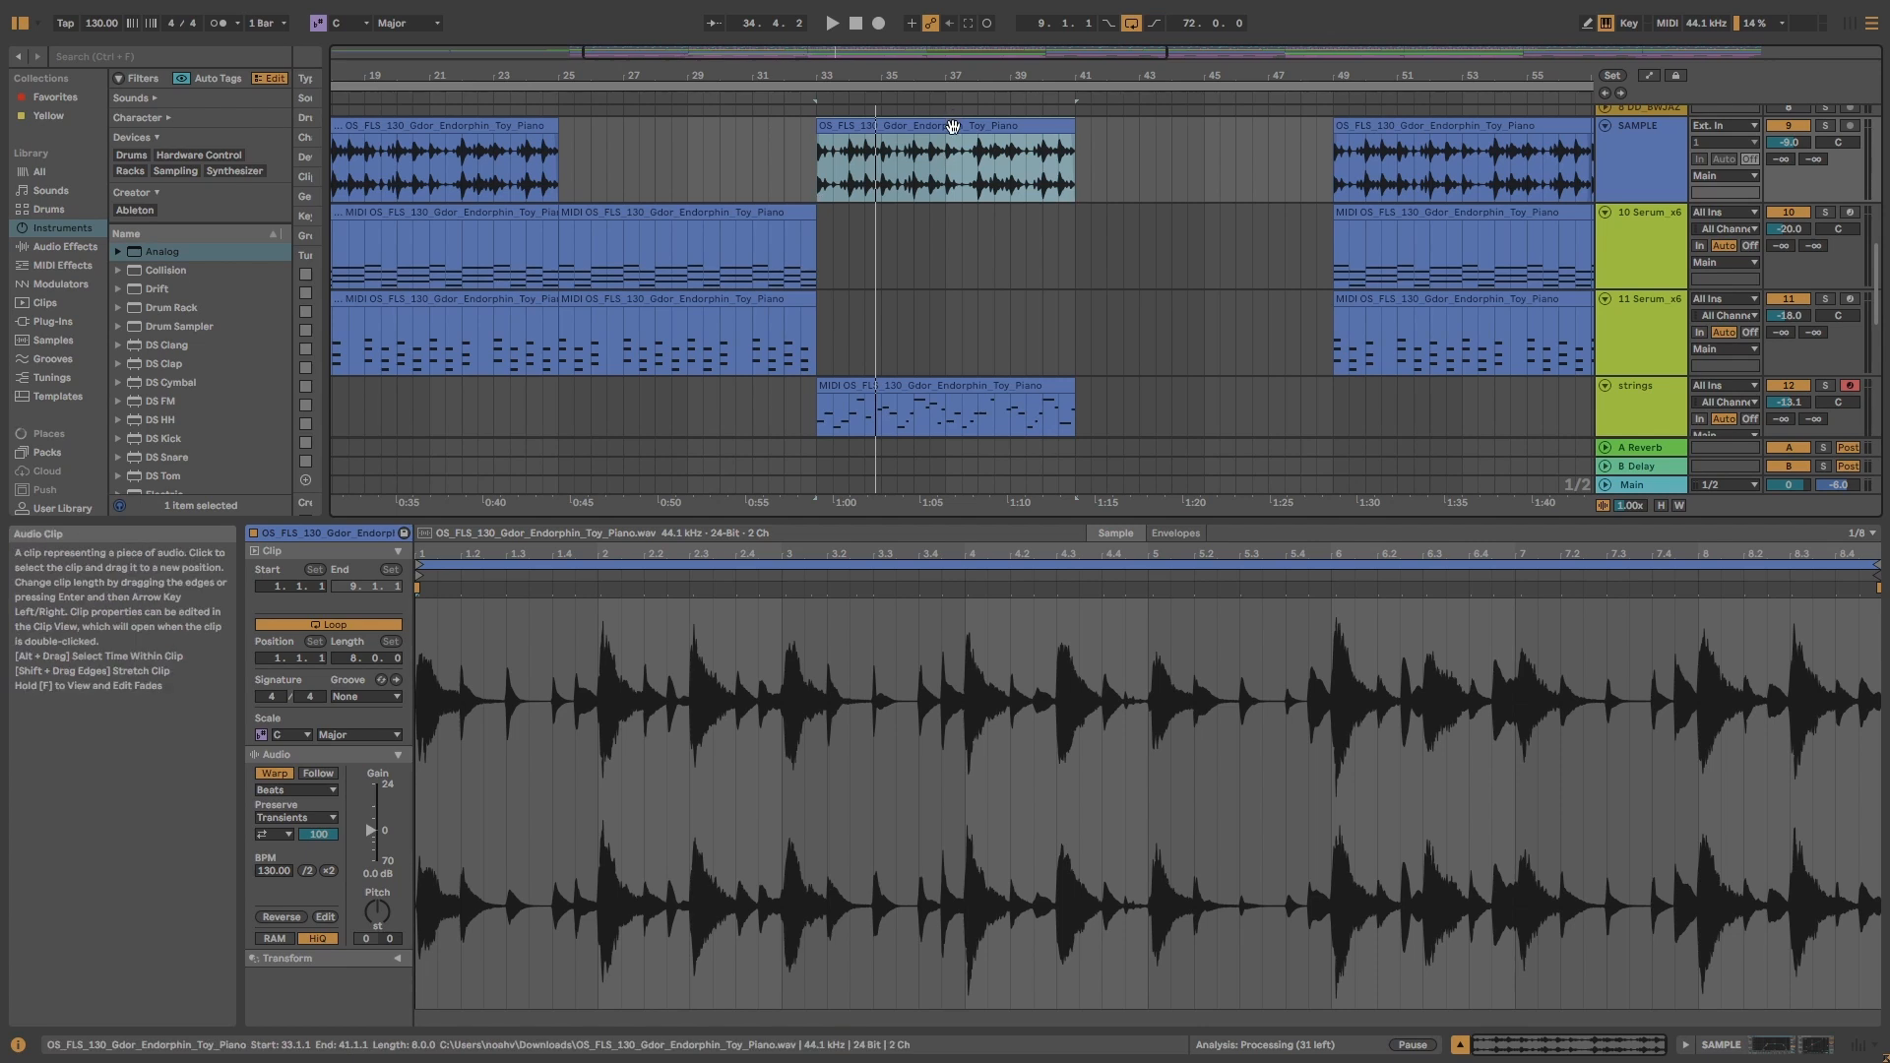
left_click_drag(952, 126, 960, 394)
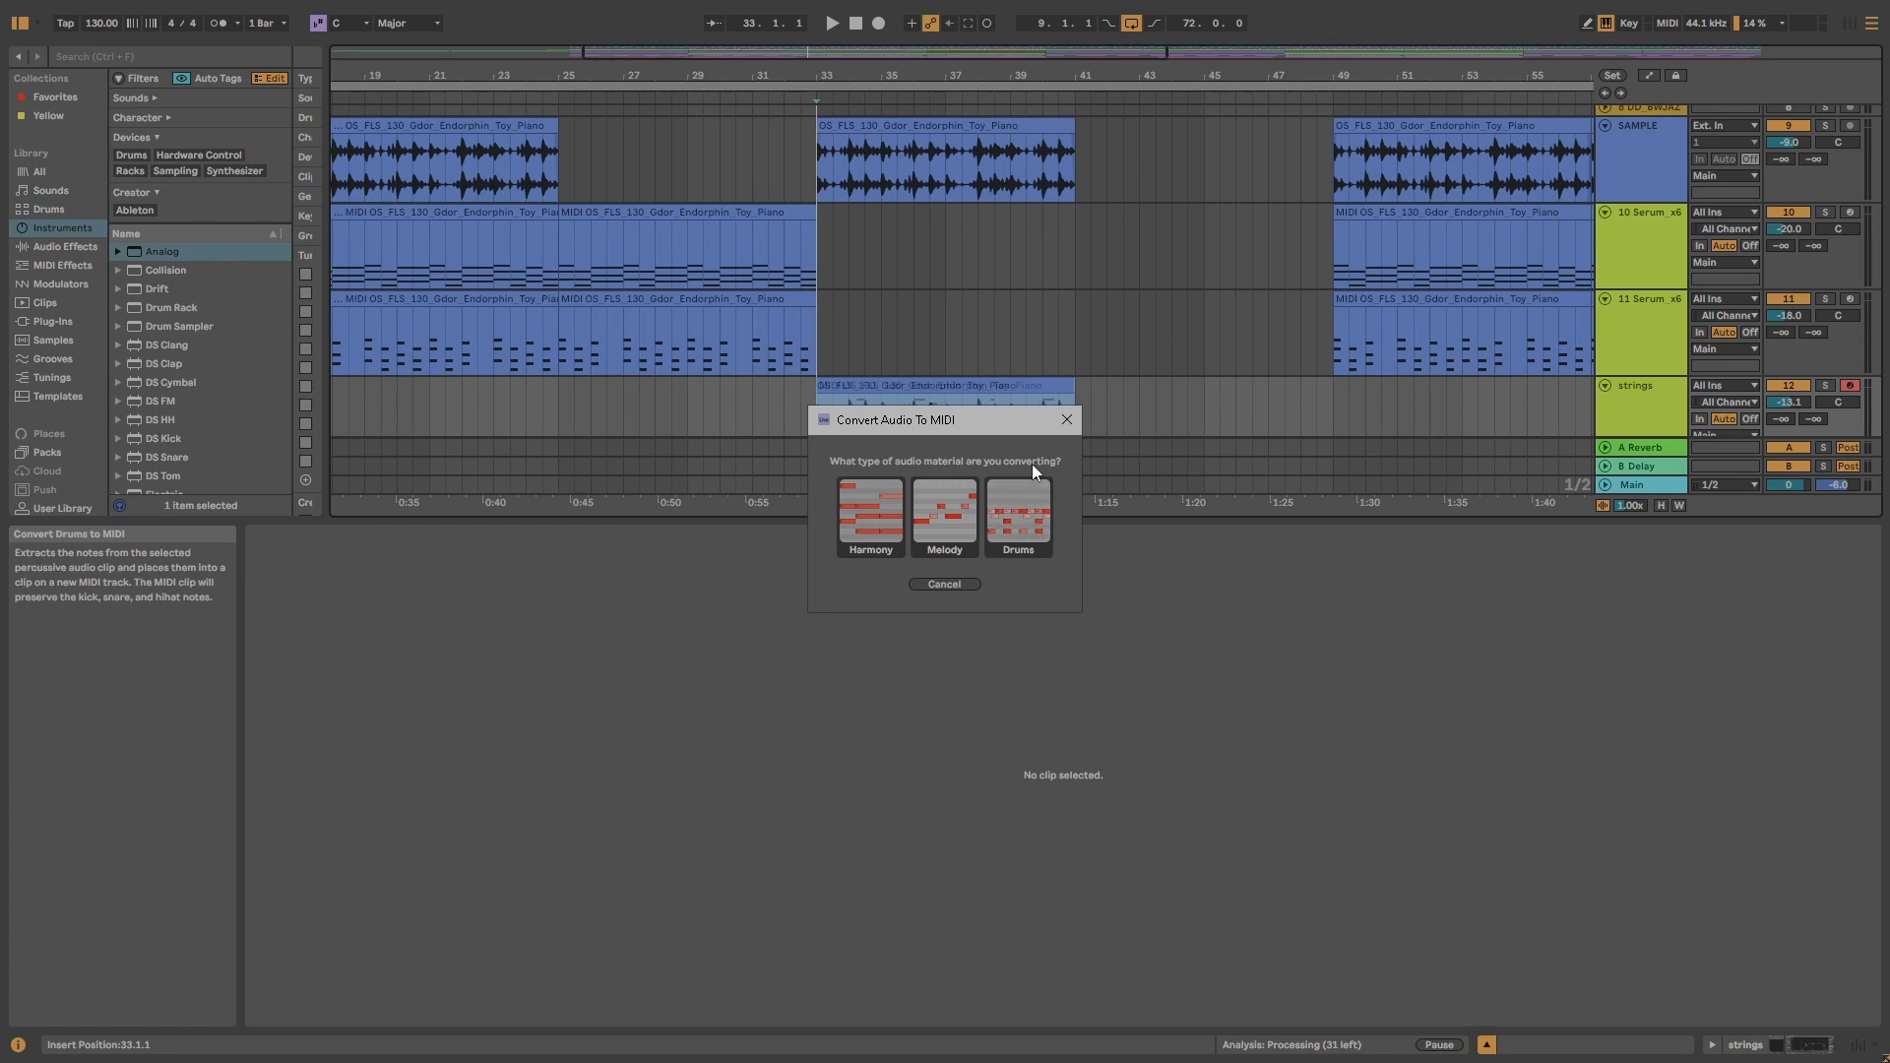
left_click(875, 511)
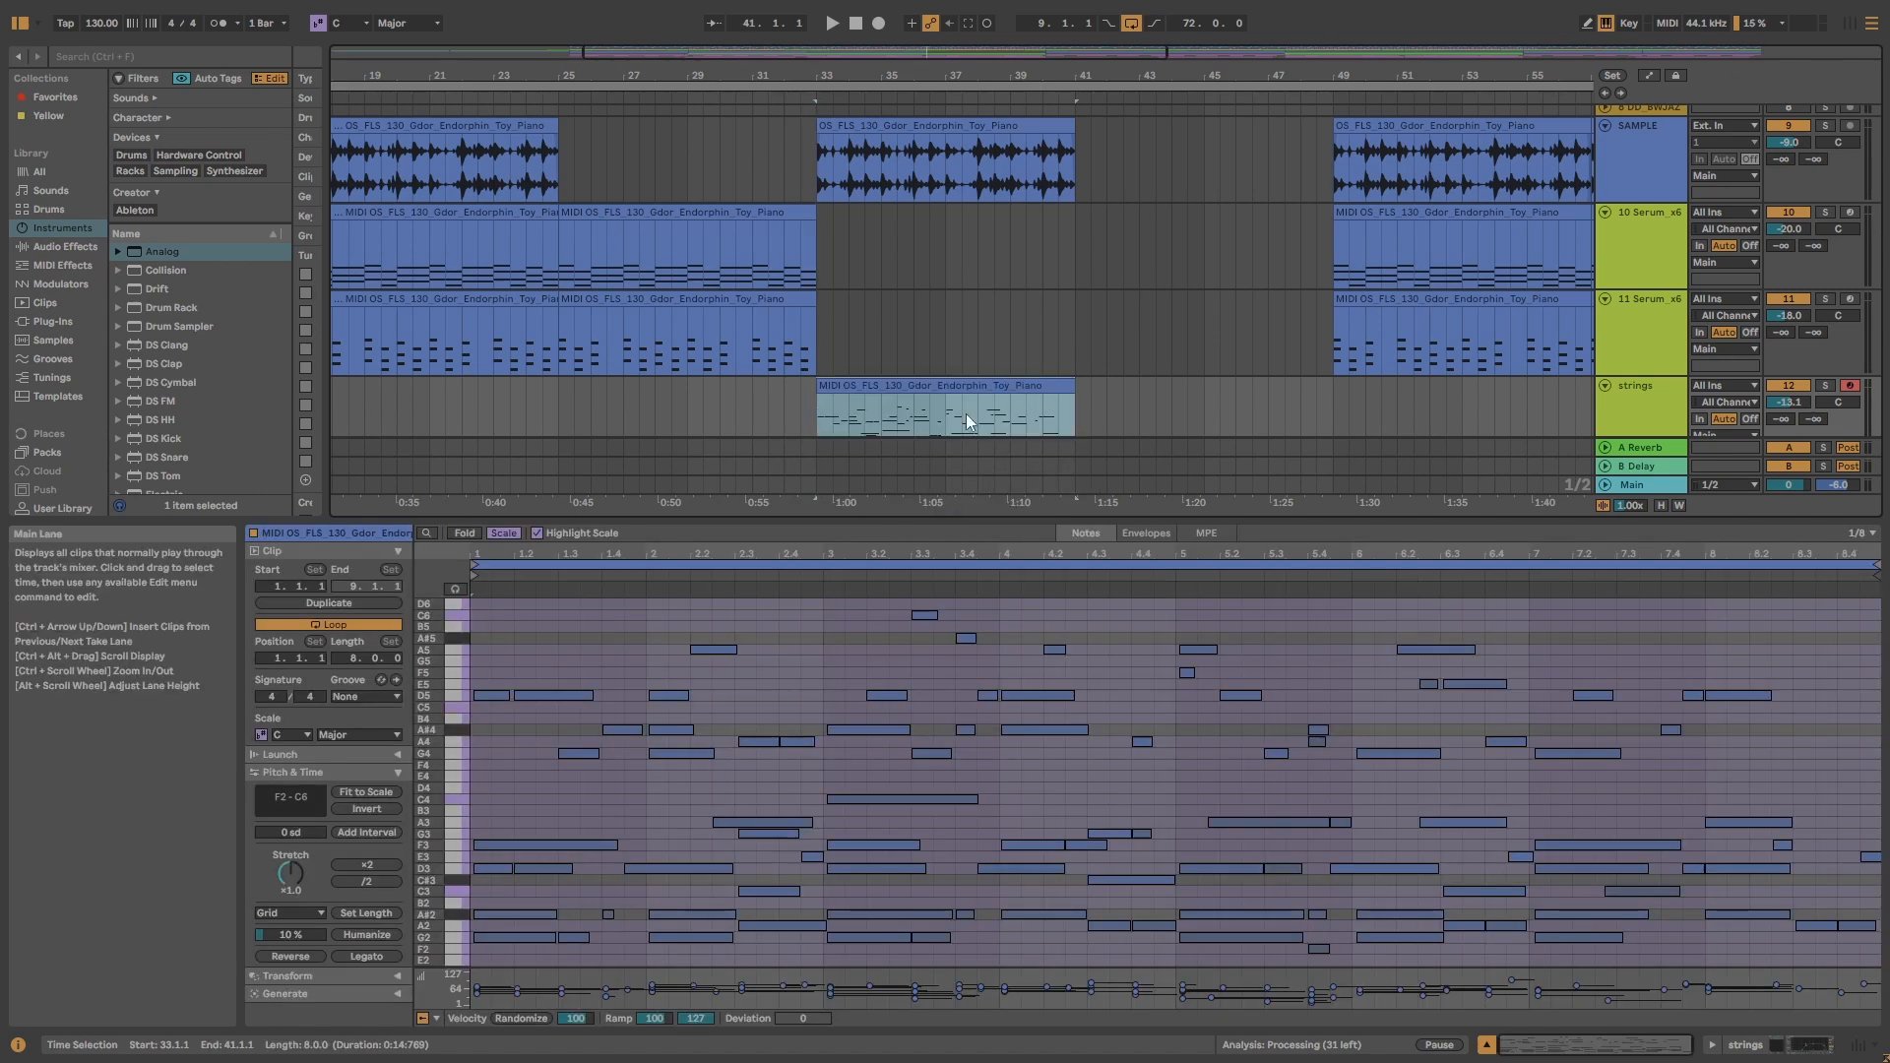
- Examine the converted harmony notes in an enlarged note editor, solo the upper strings track, and play it from bar 33
left_click_drag(960, 516, 925, 207)
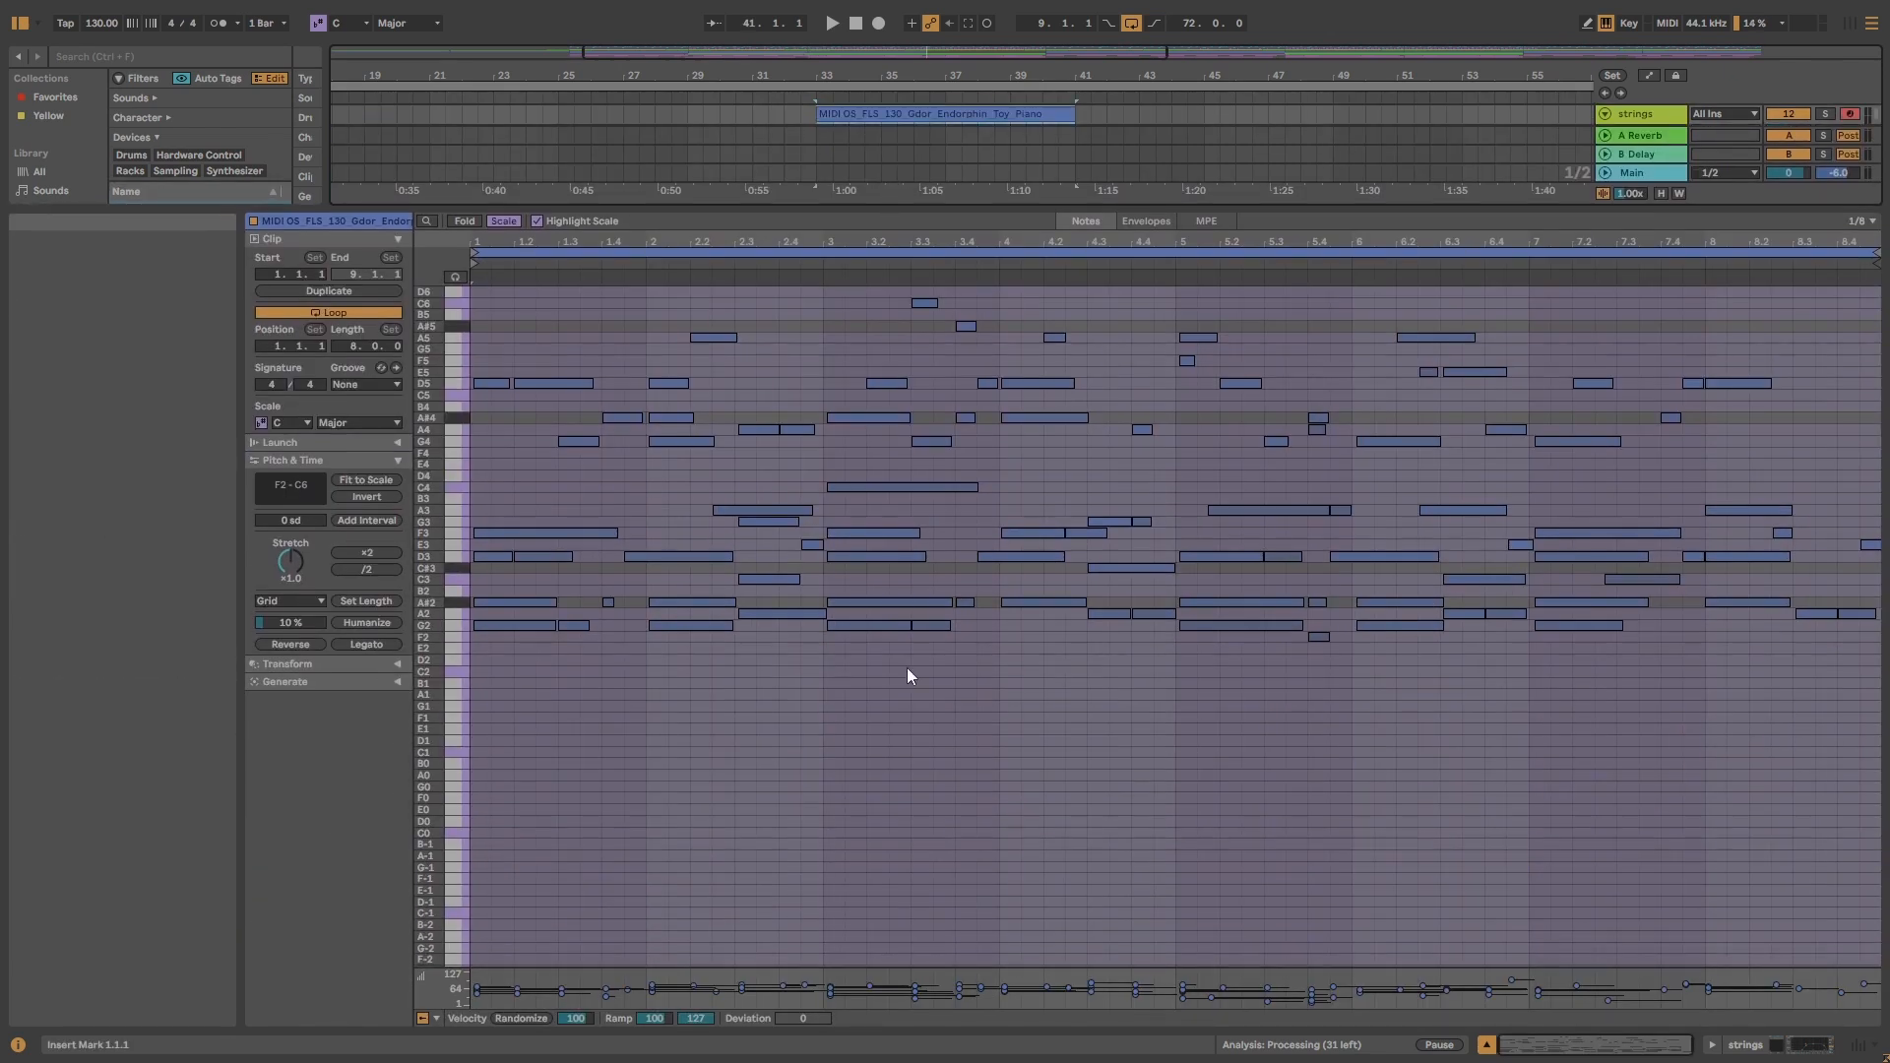
scroll(1083, 768, "up", 2)
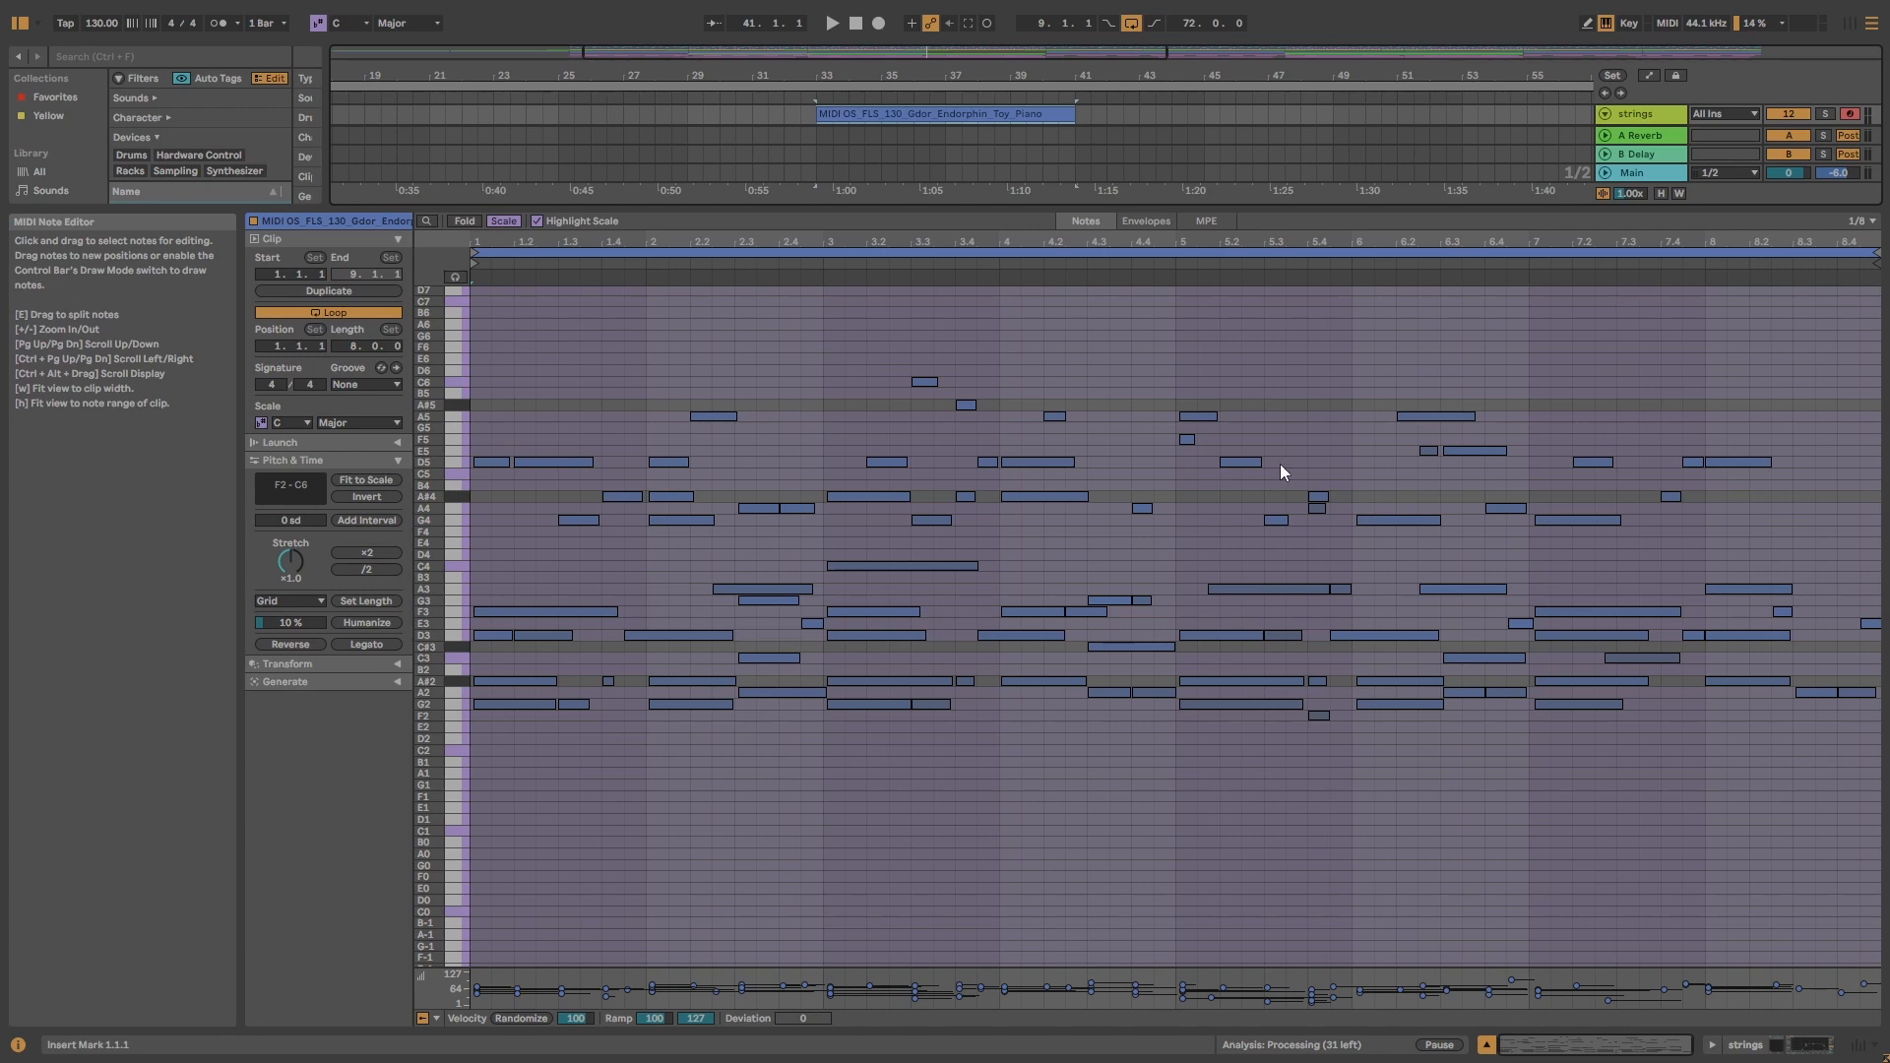
left_click_drag(650, 253, 760, 237)
left_click_drag(969, 208, 971, 370)
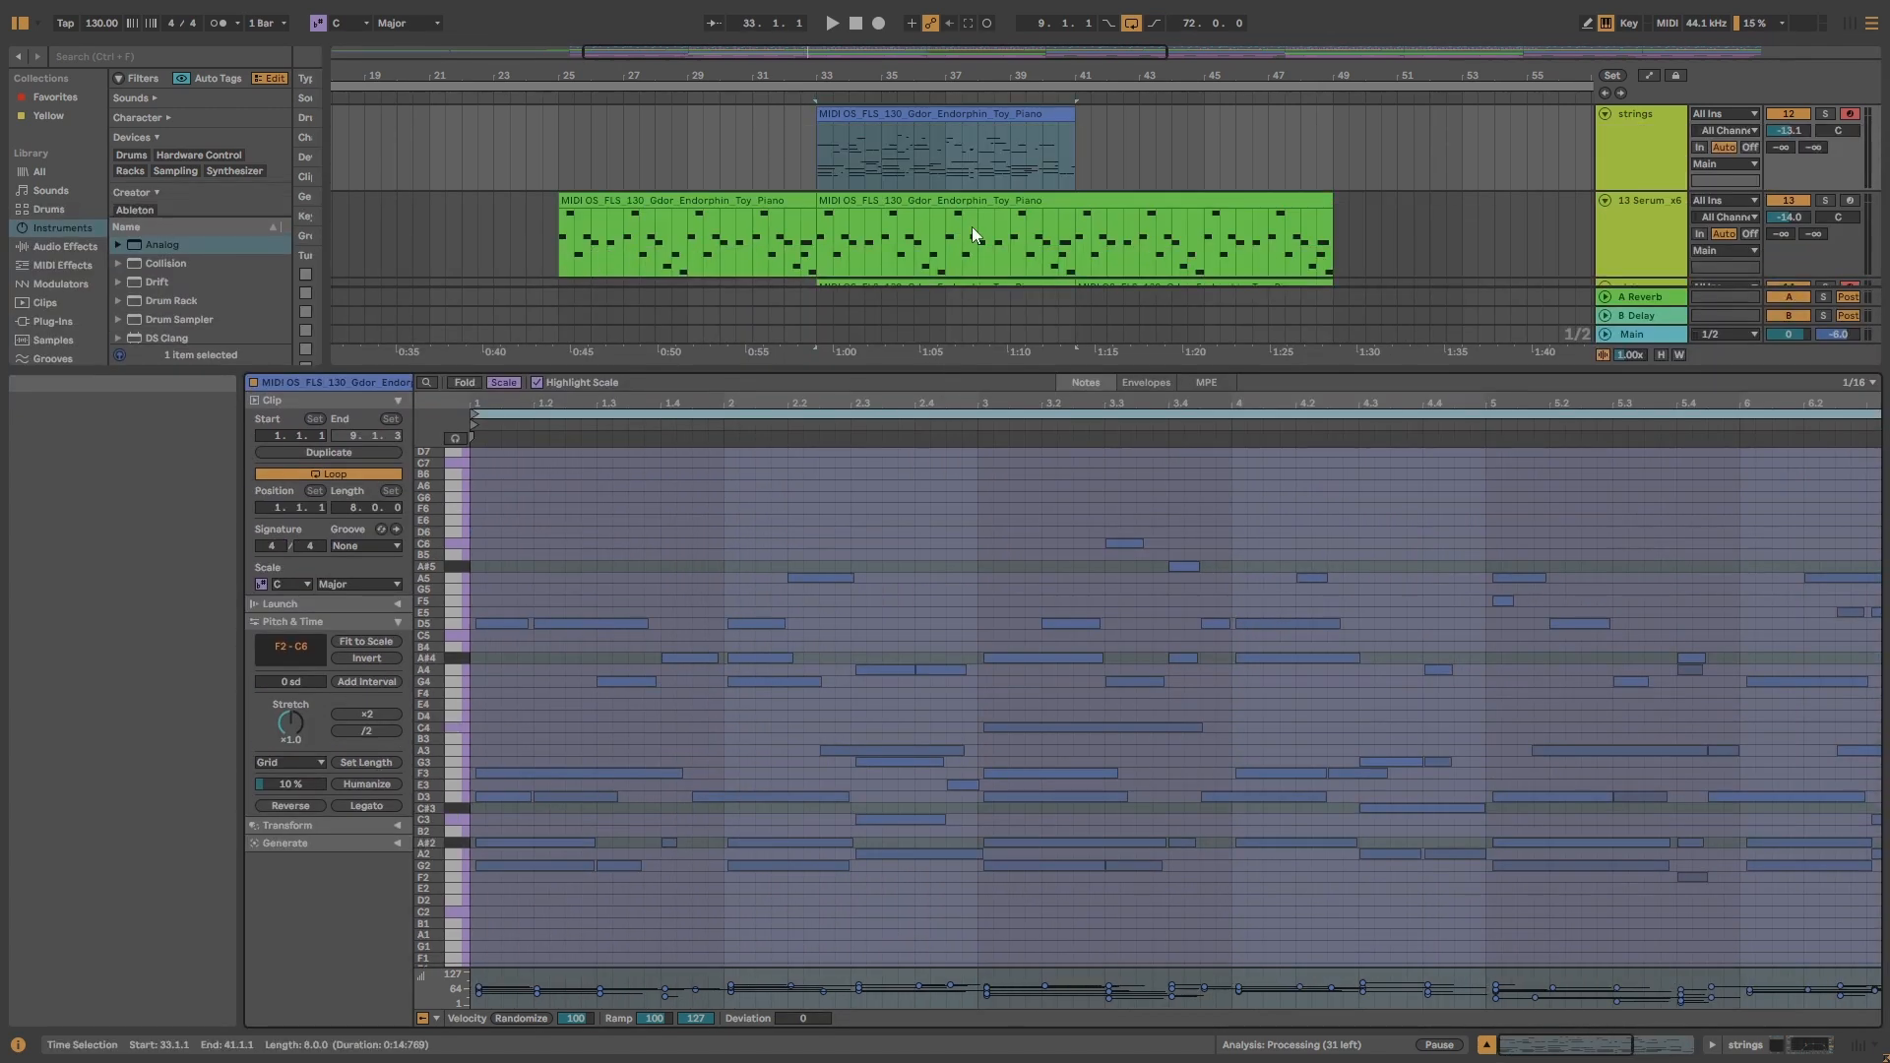
scroll(933, 201, "up", 4)
scroll(640, 768, "down", 1)
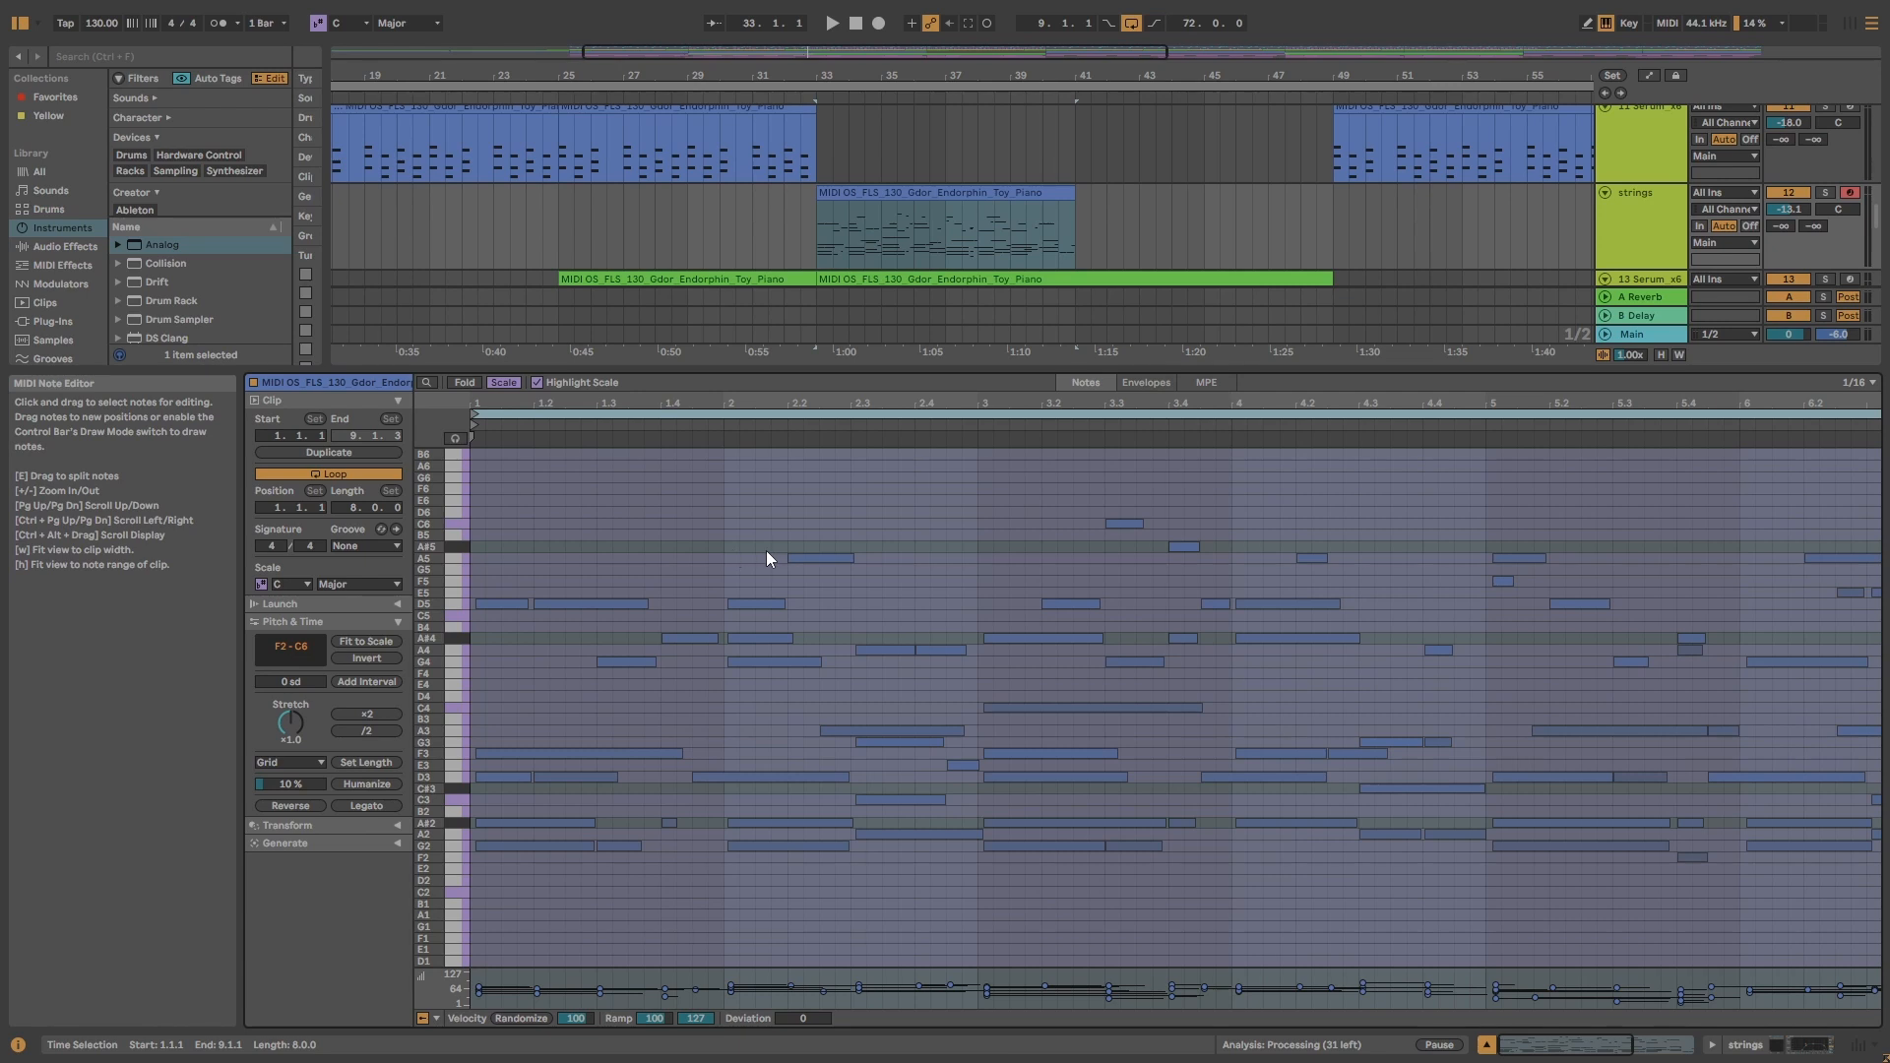
left_click(1810, 197)
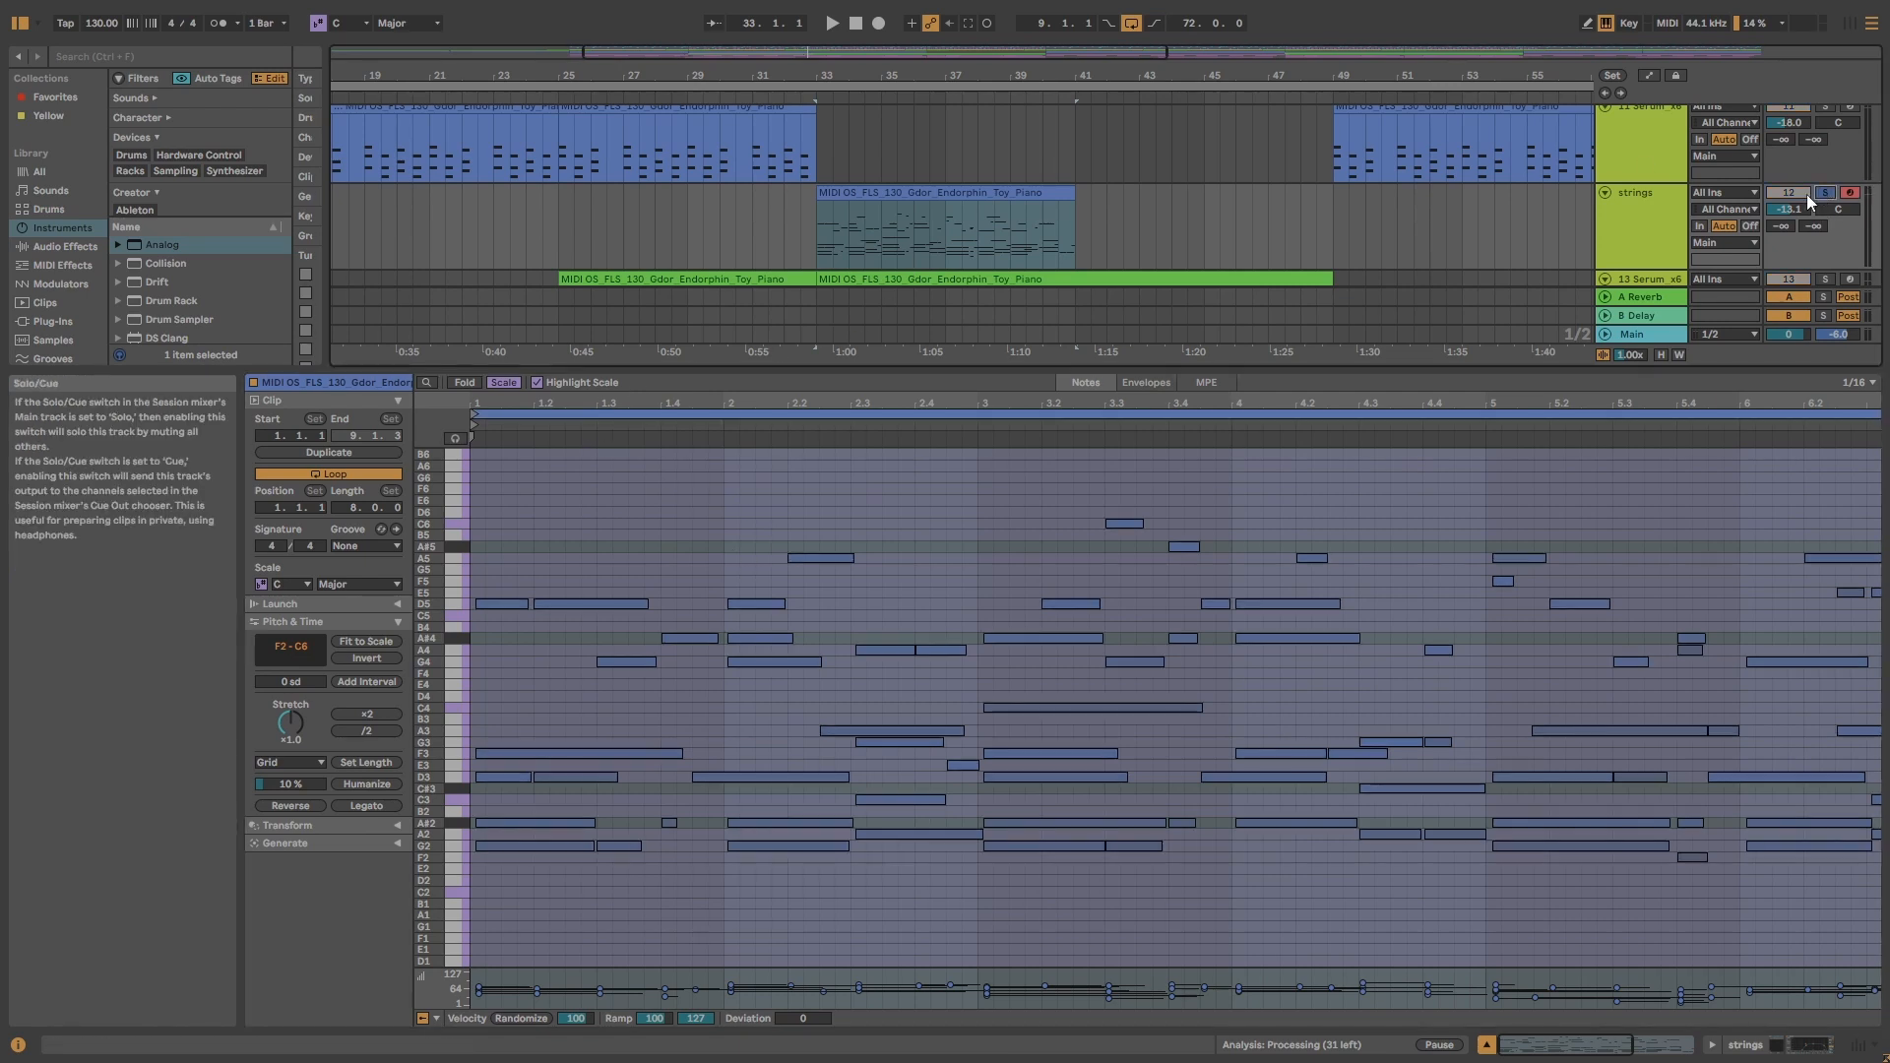
key("space")
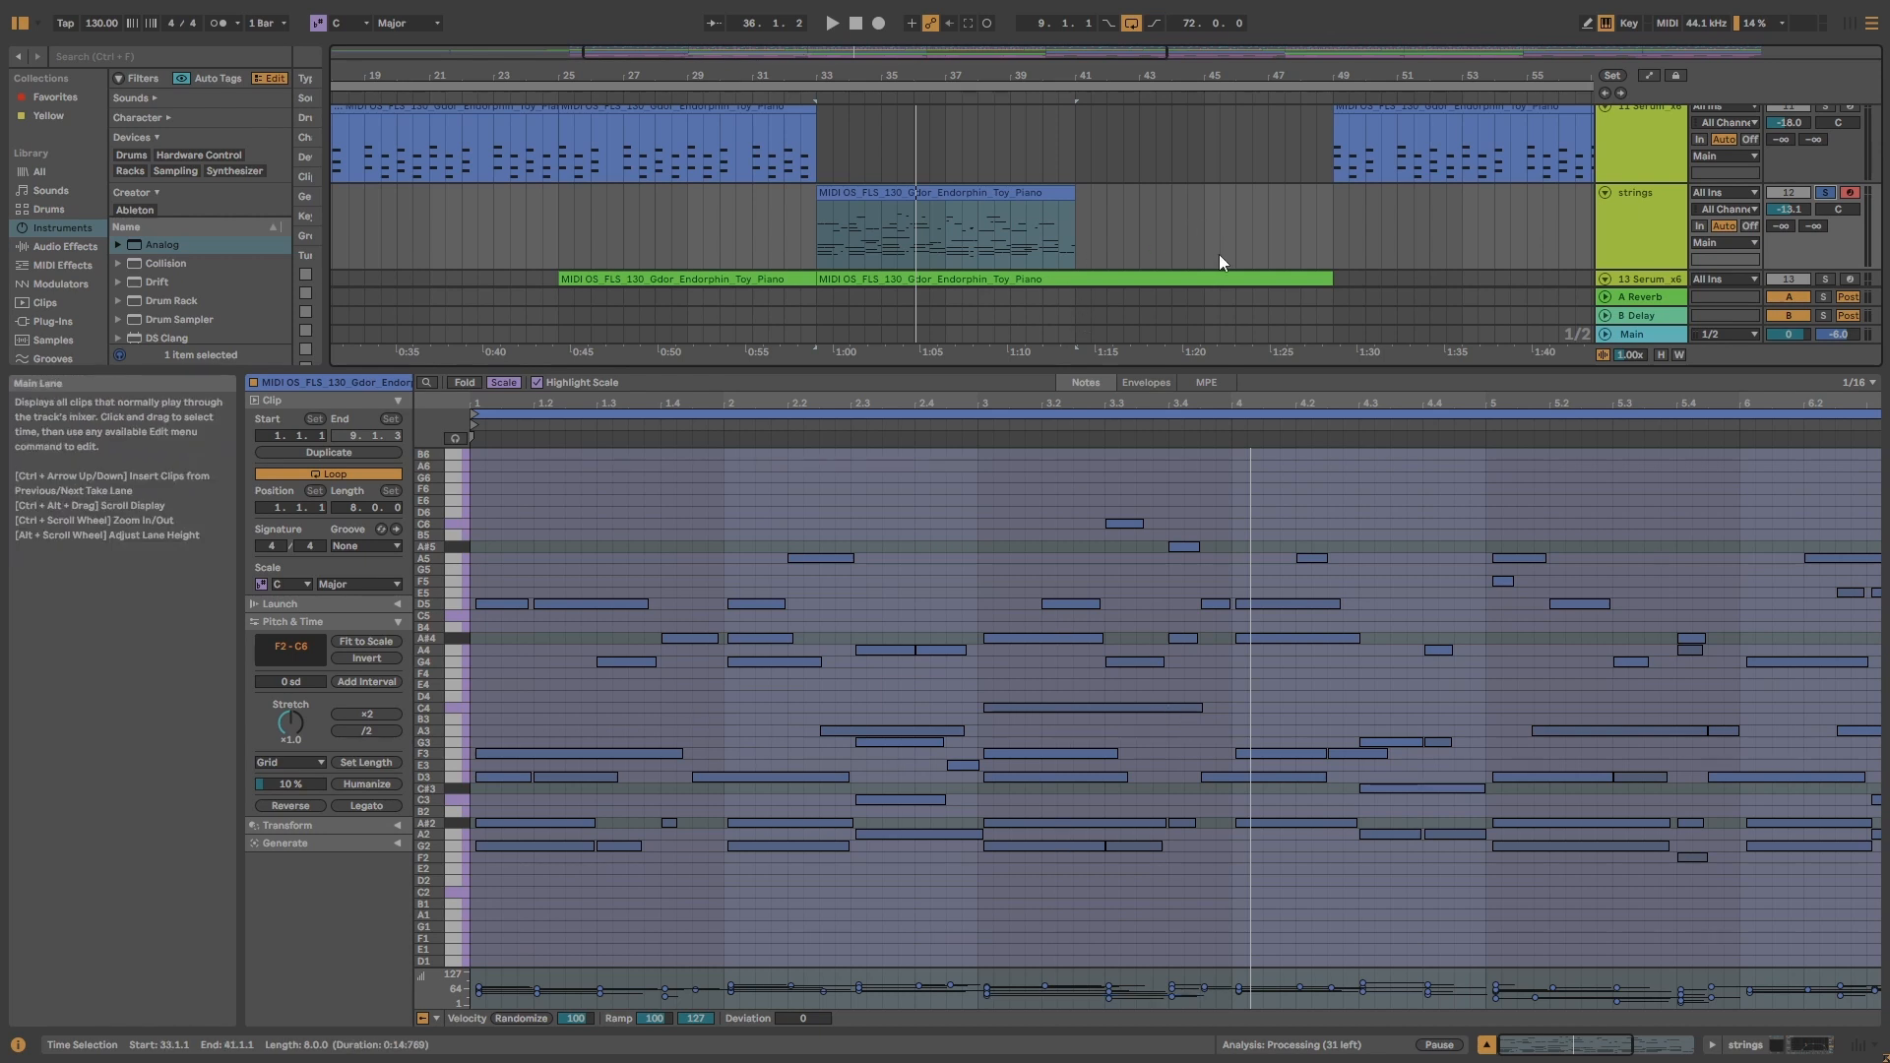
- Open the 13 Serum track's clip at bar 33 and examine its opening notes, starting with the A#2 and D3 notes
scroll(1220, 291, "down", 3)
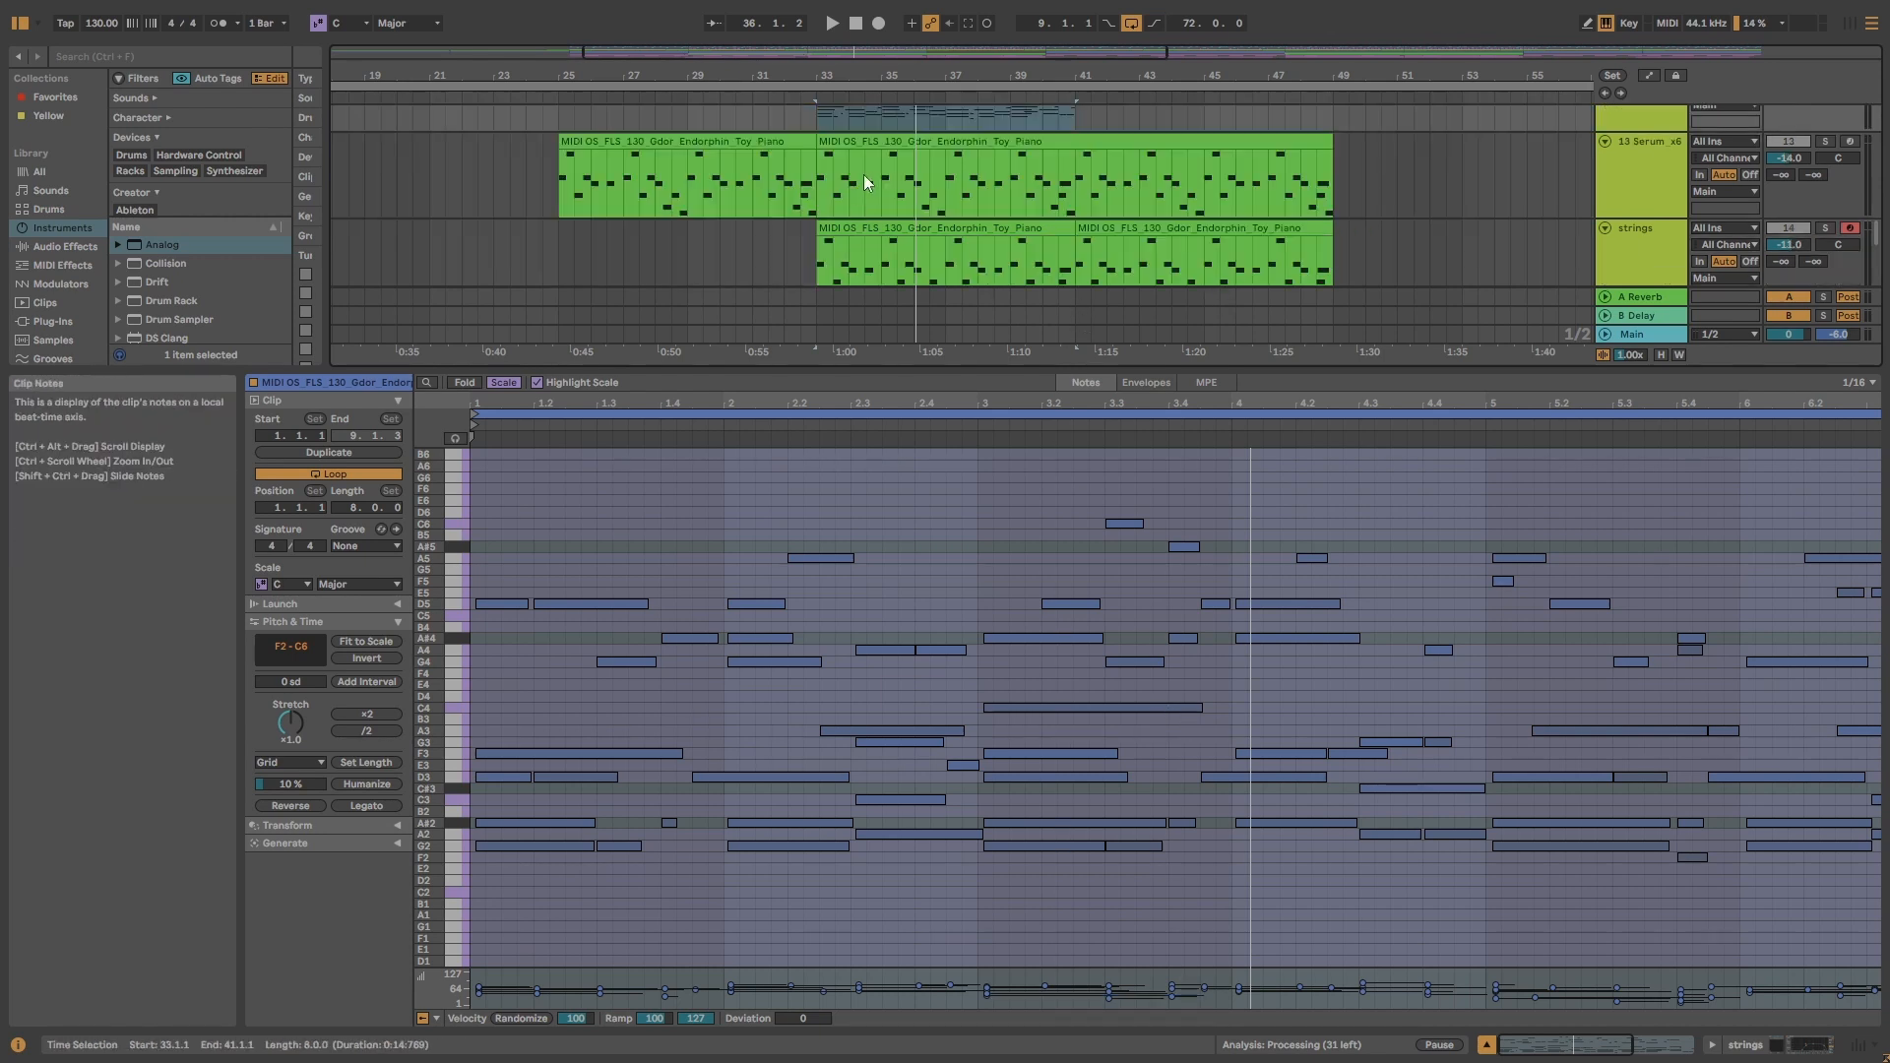
left_click(864, 174)
left_click_drag(537, 403, 502, 813)
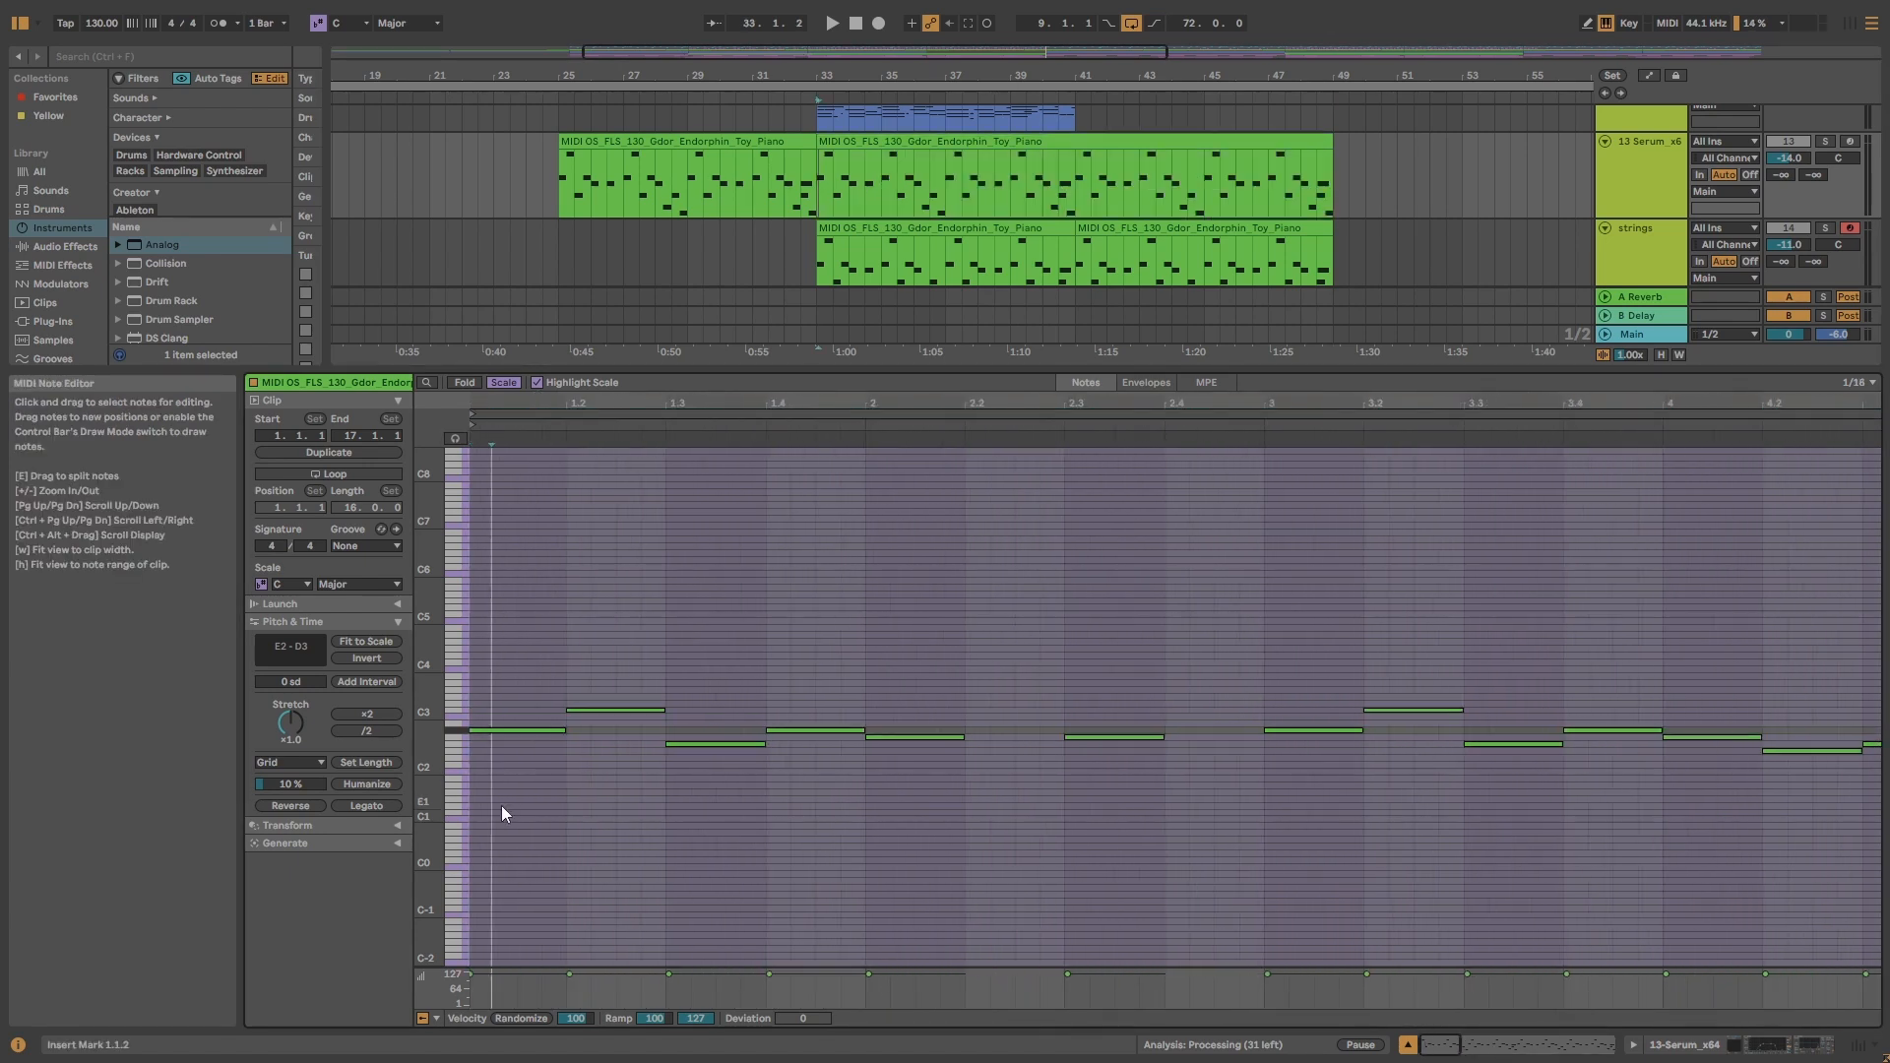
left_click(516, 729)
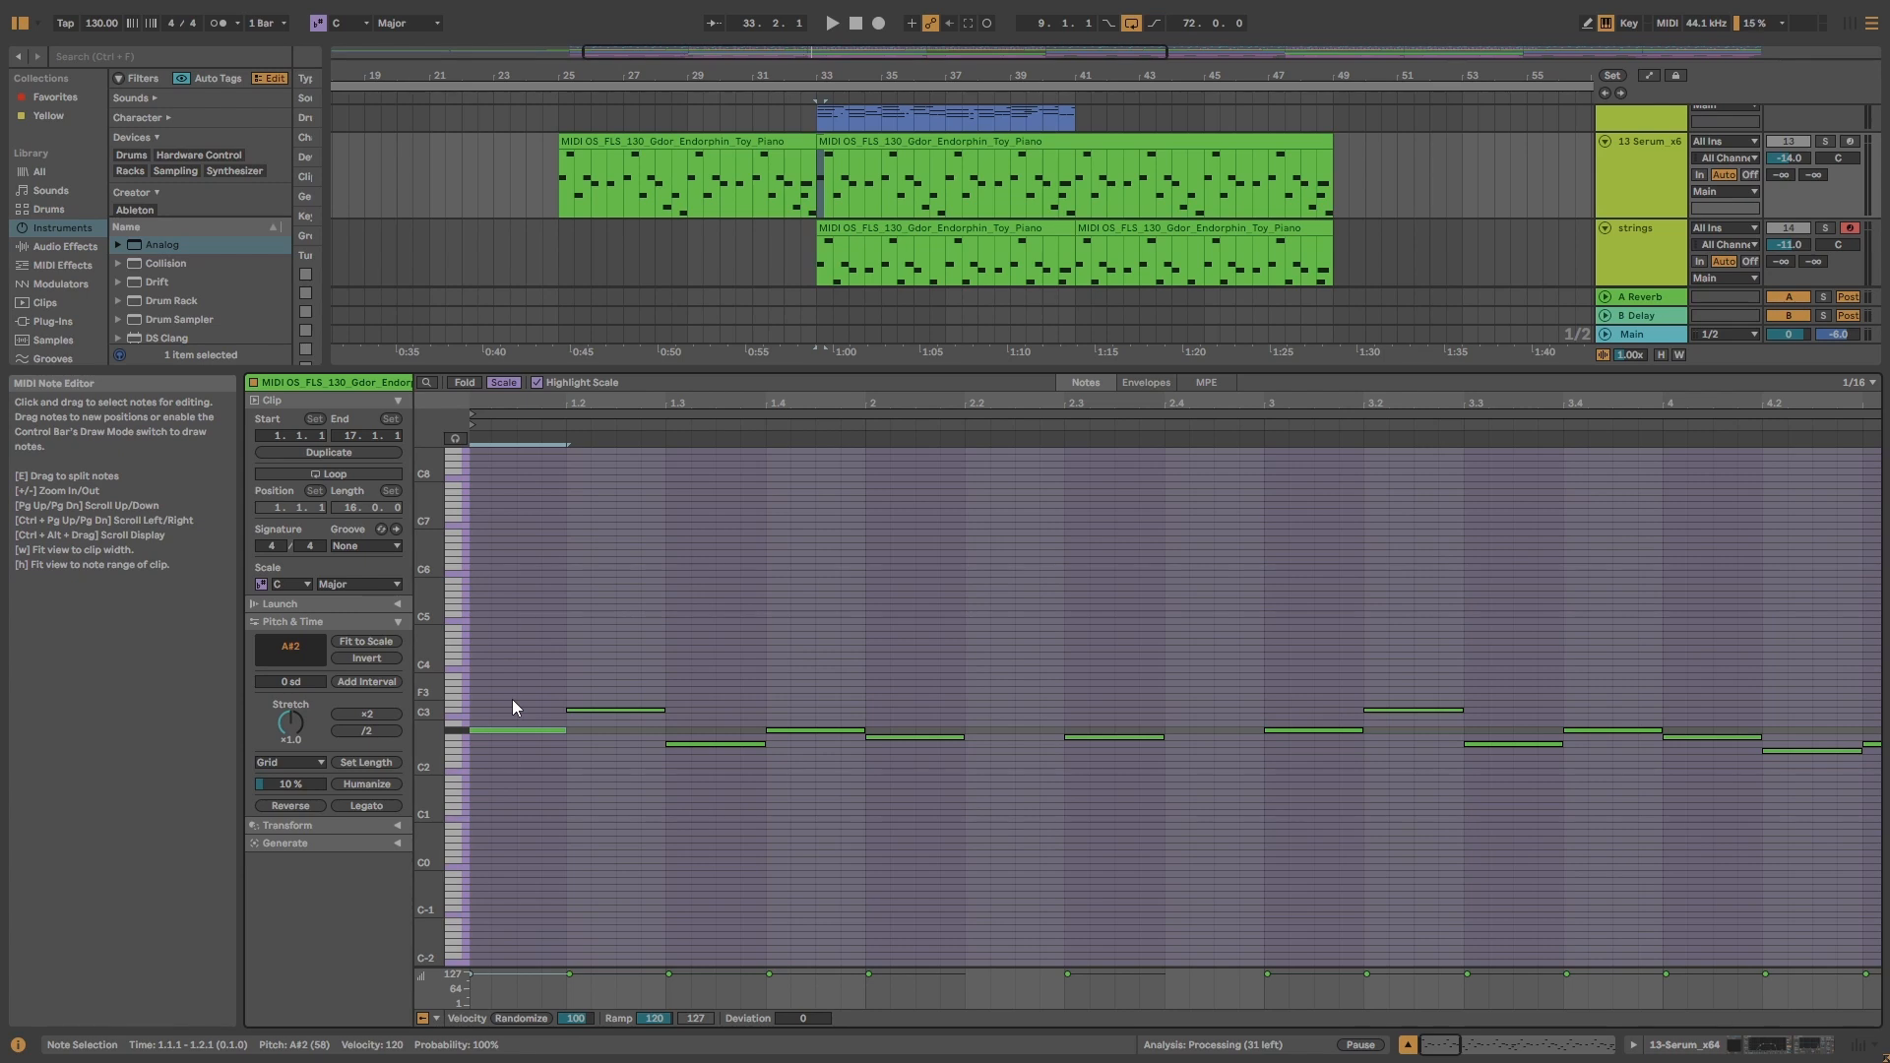
left_click(587, 709)
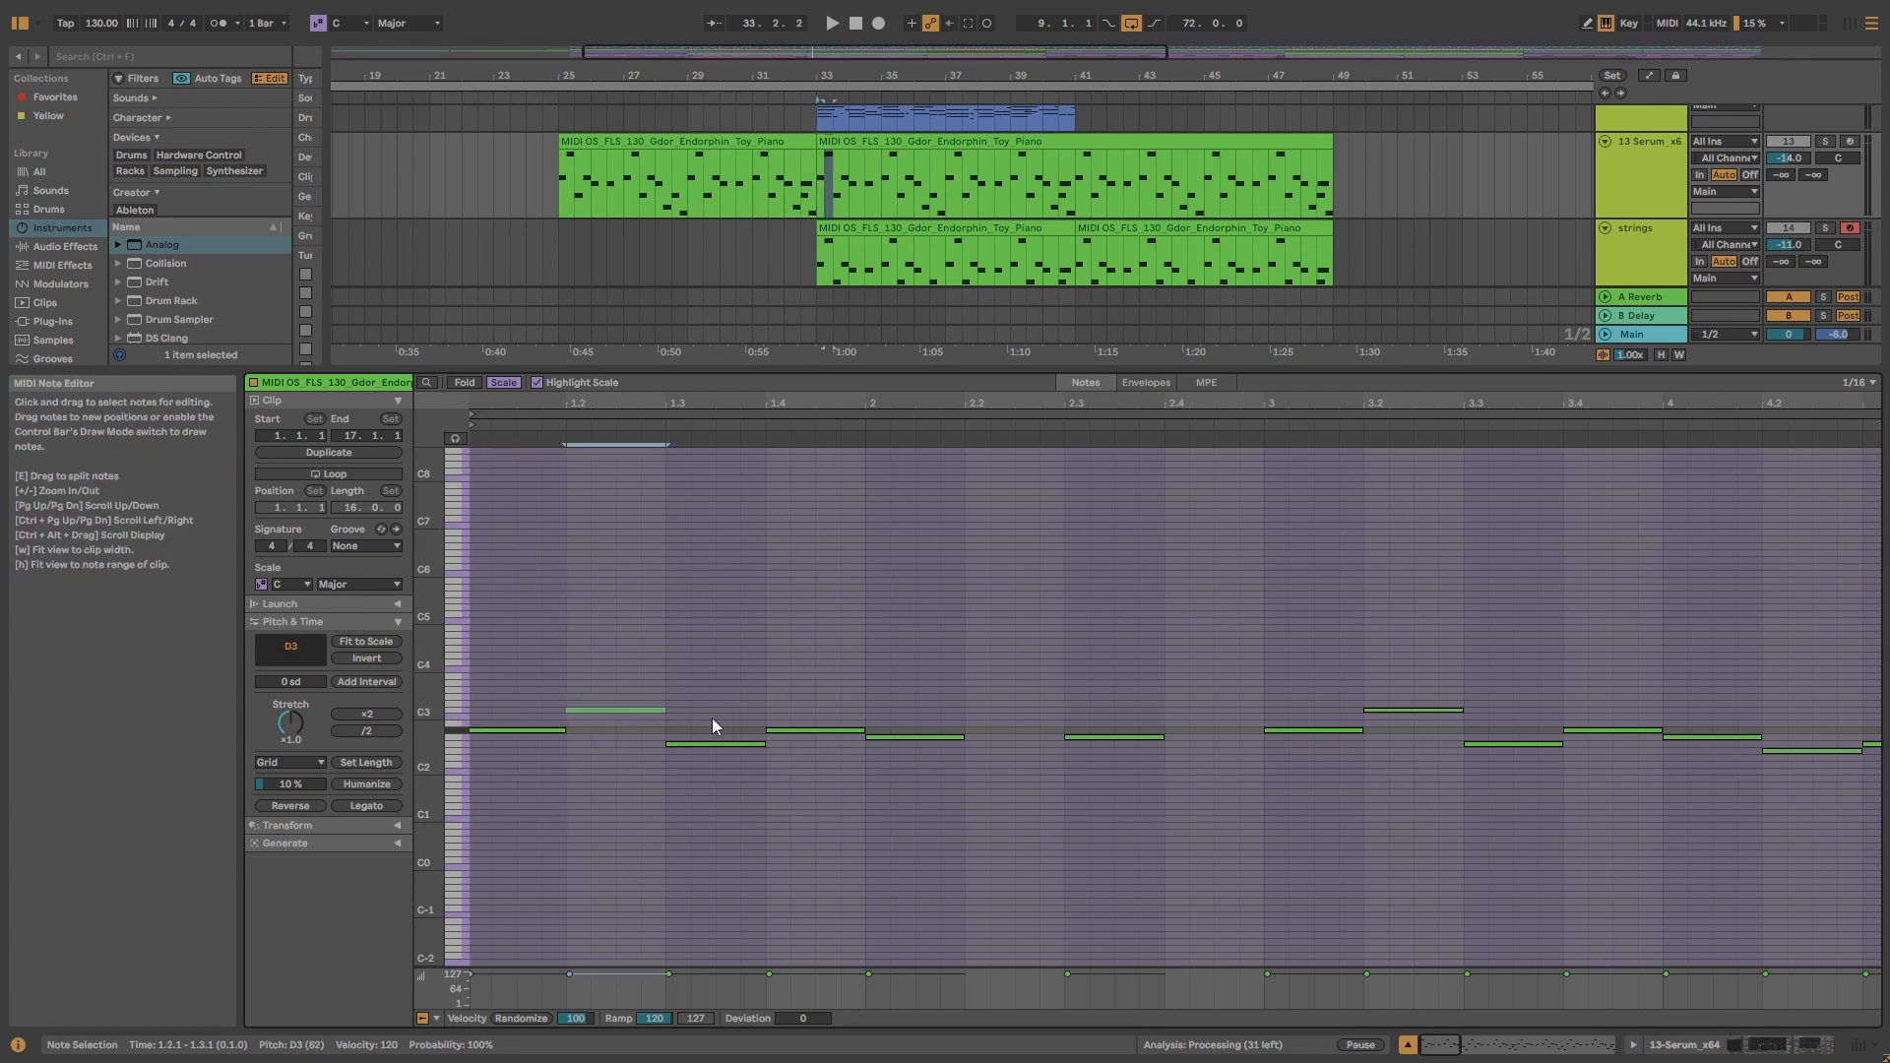
left_click_drag(524, 543, 1380, 884)
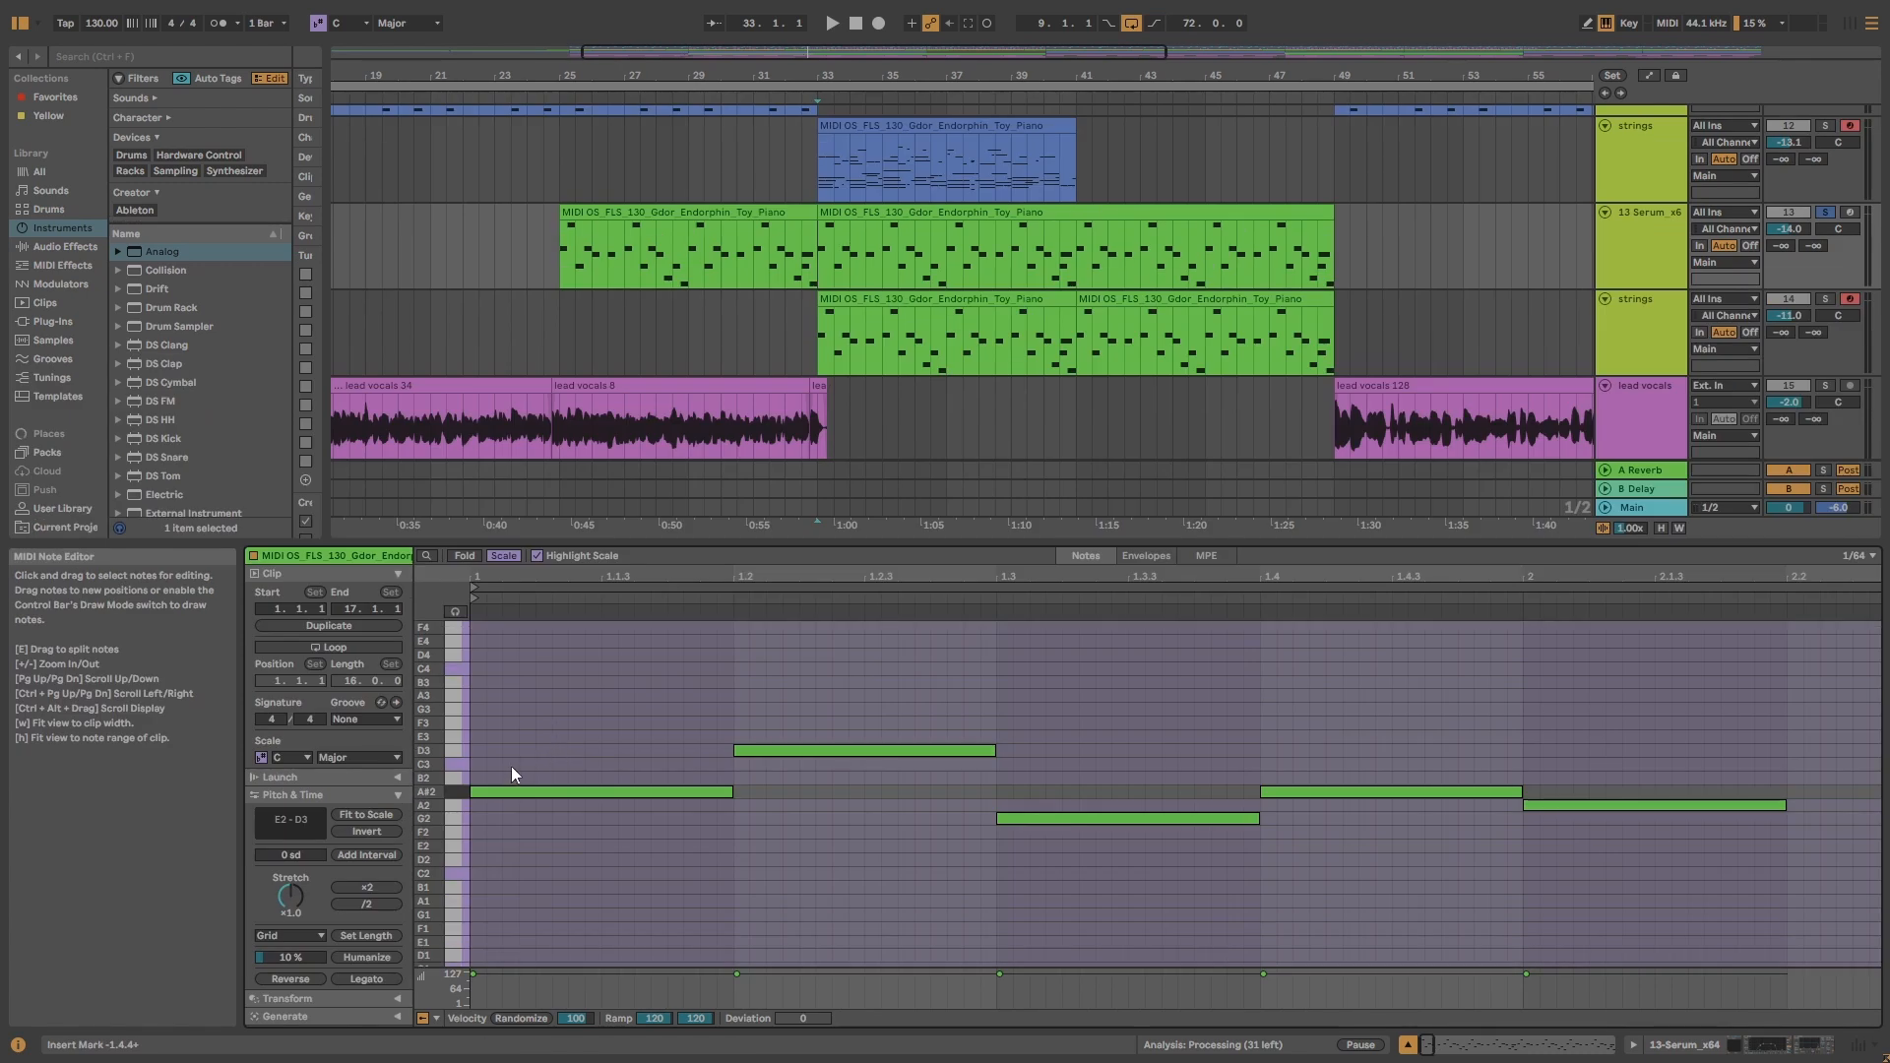
- Compare the 13 Serum melody notes with the lower strings clip and the upper strings harmony clip at bar 33, using an enlarged note editor
left_click(506, 793)
left_click_drag(506, 794, 553, 750)
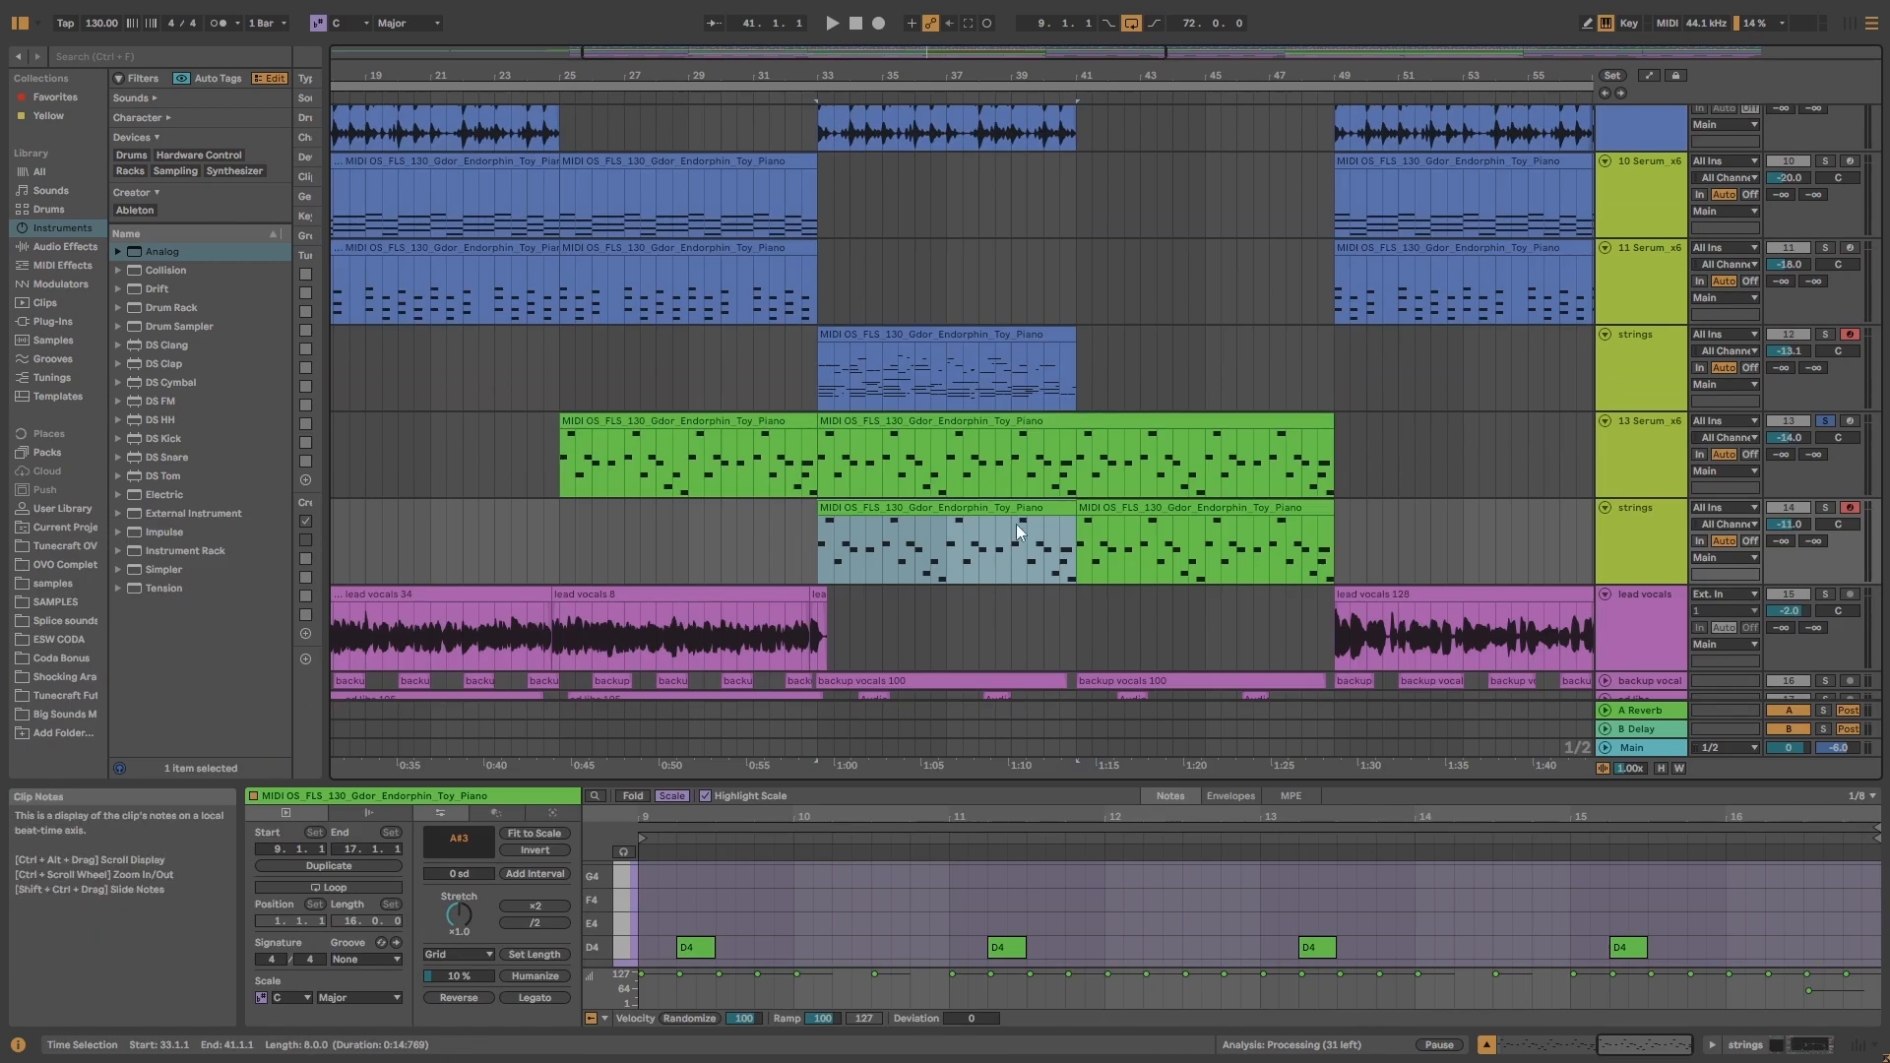
left_click(937, 425)
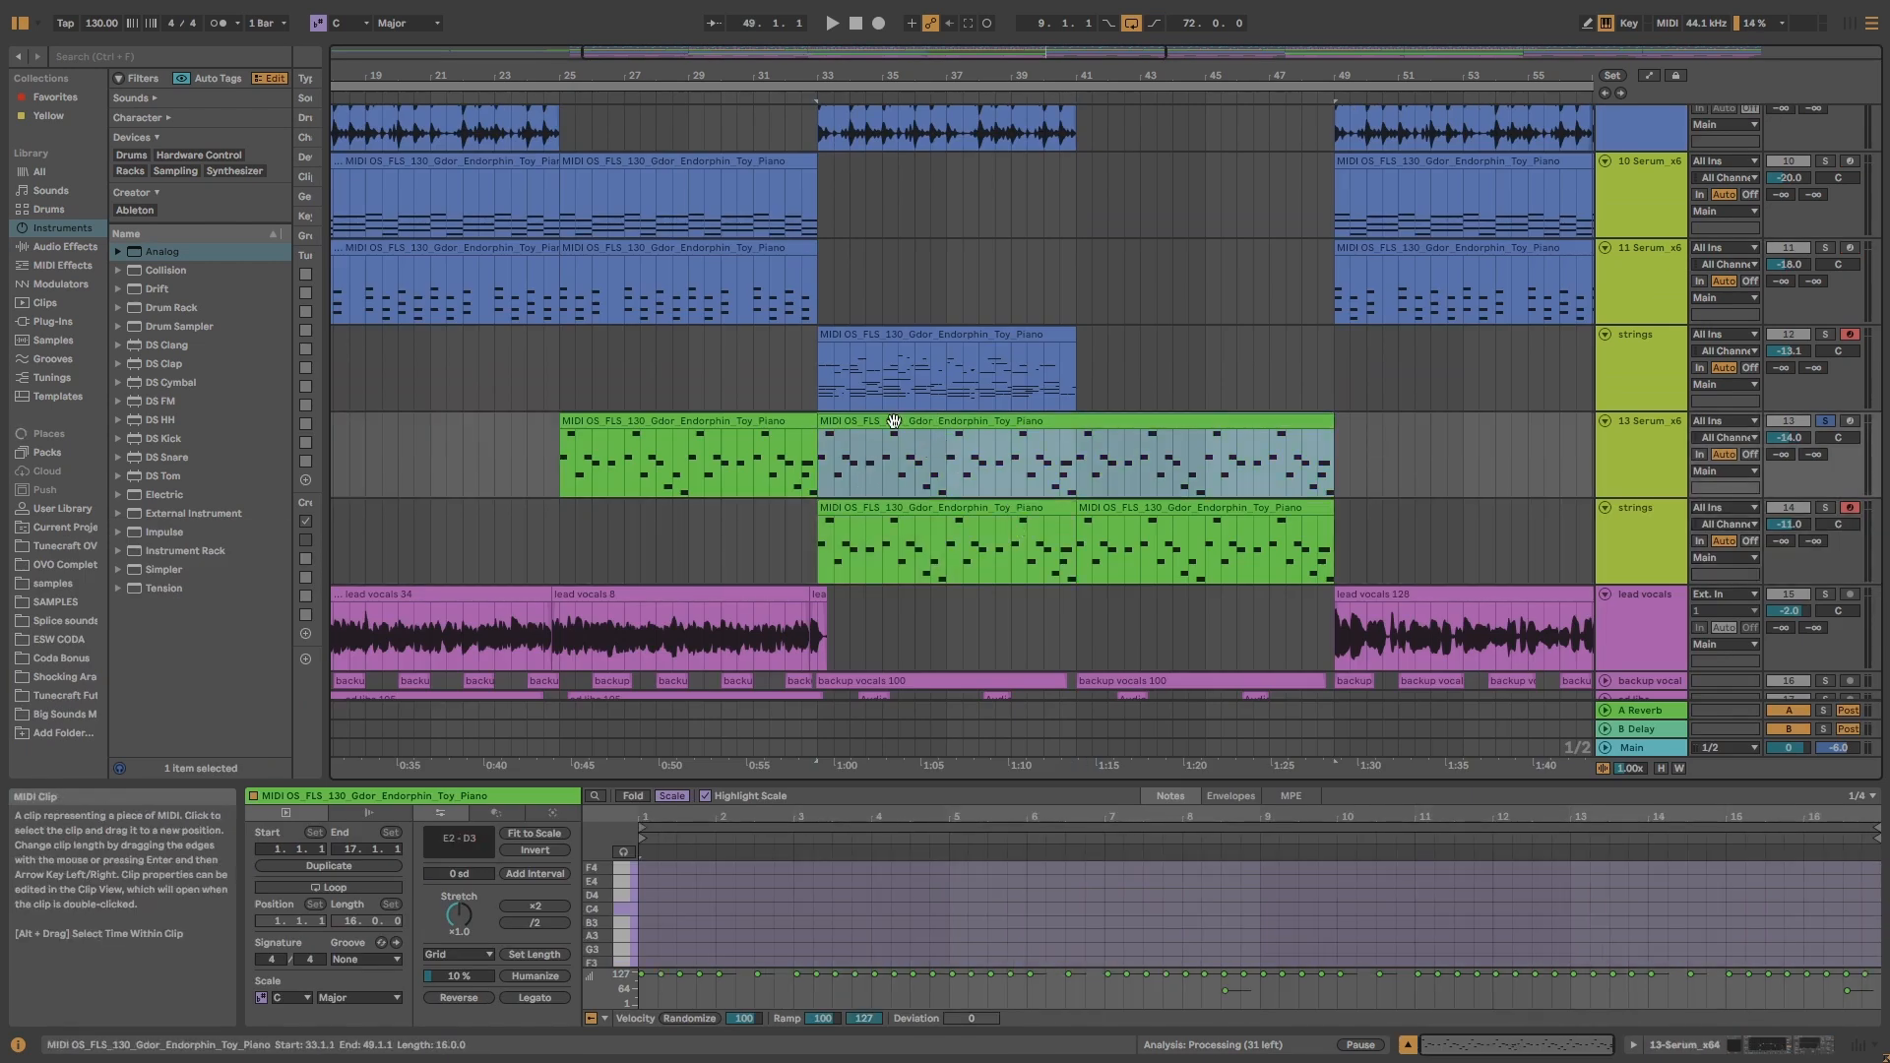
left_click(864, 337)
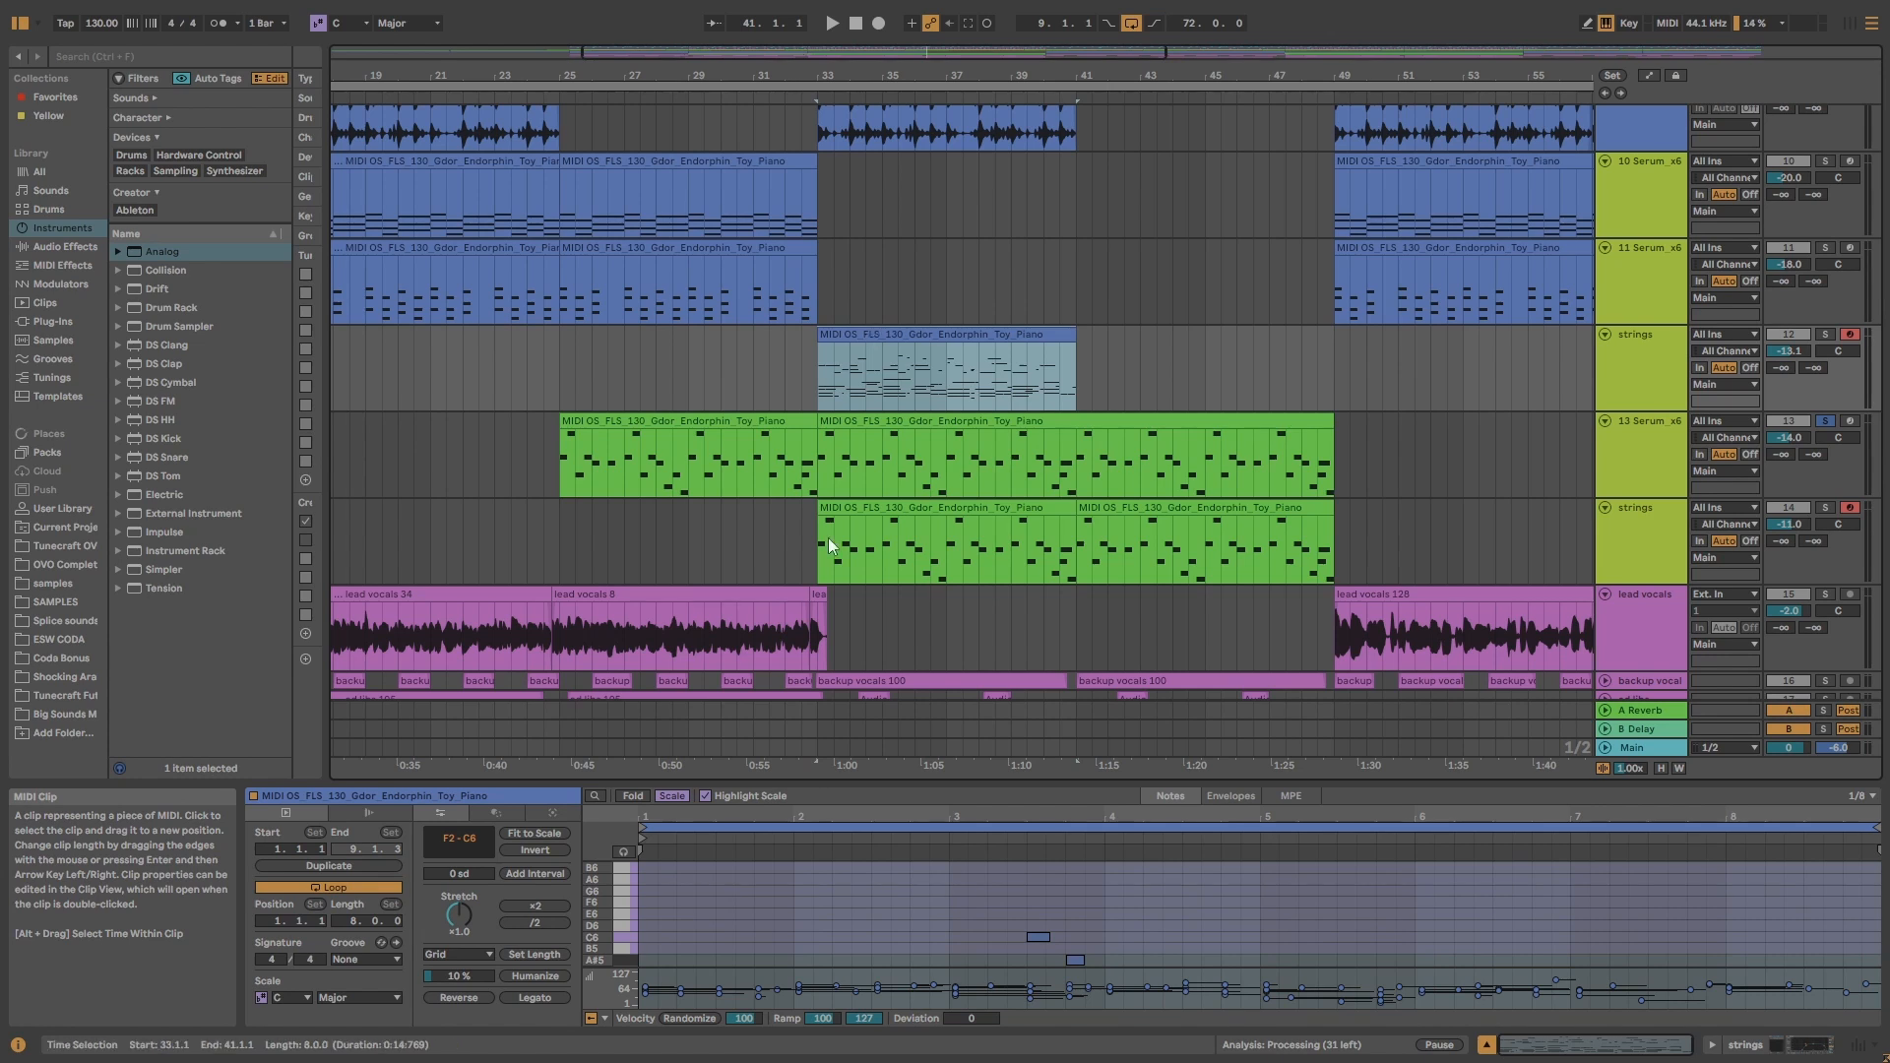
scroll(778, 630, "right", 1)
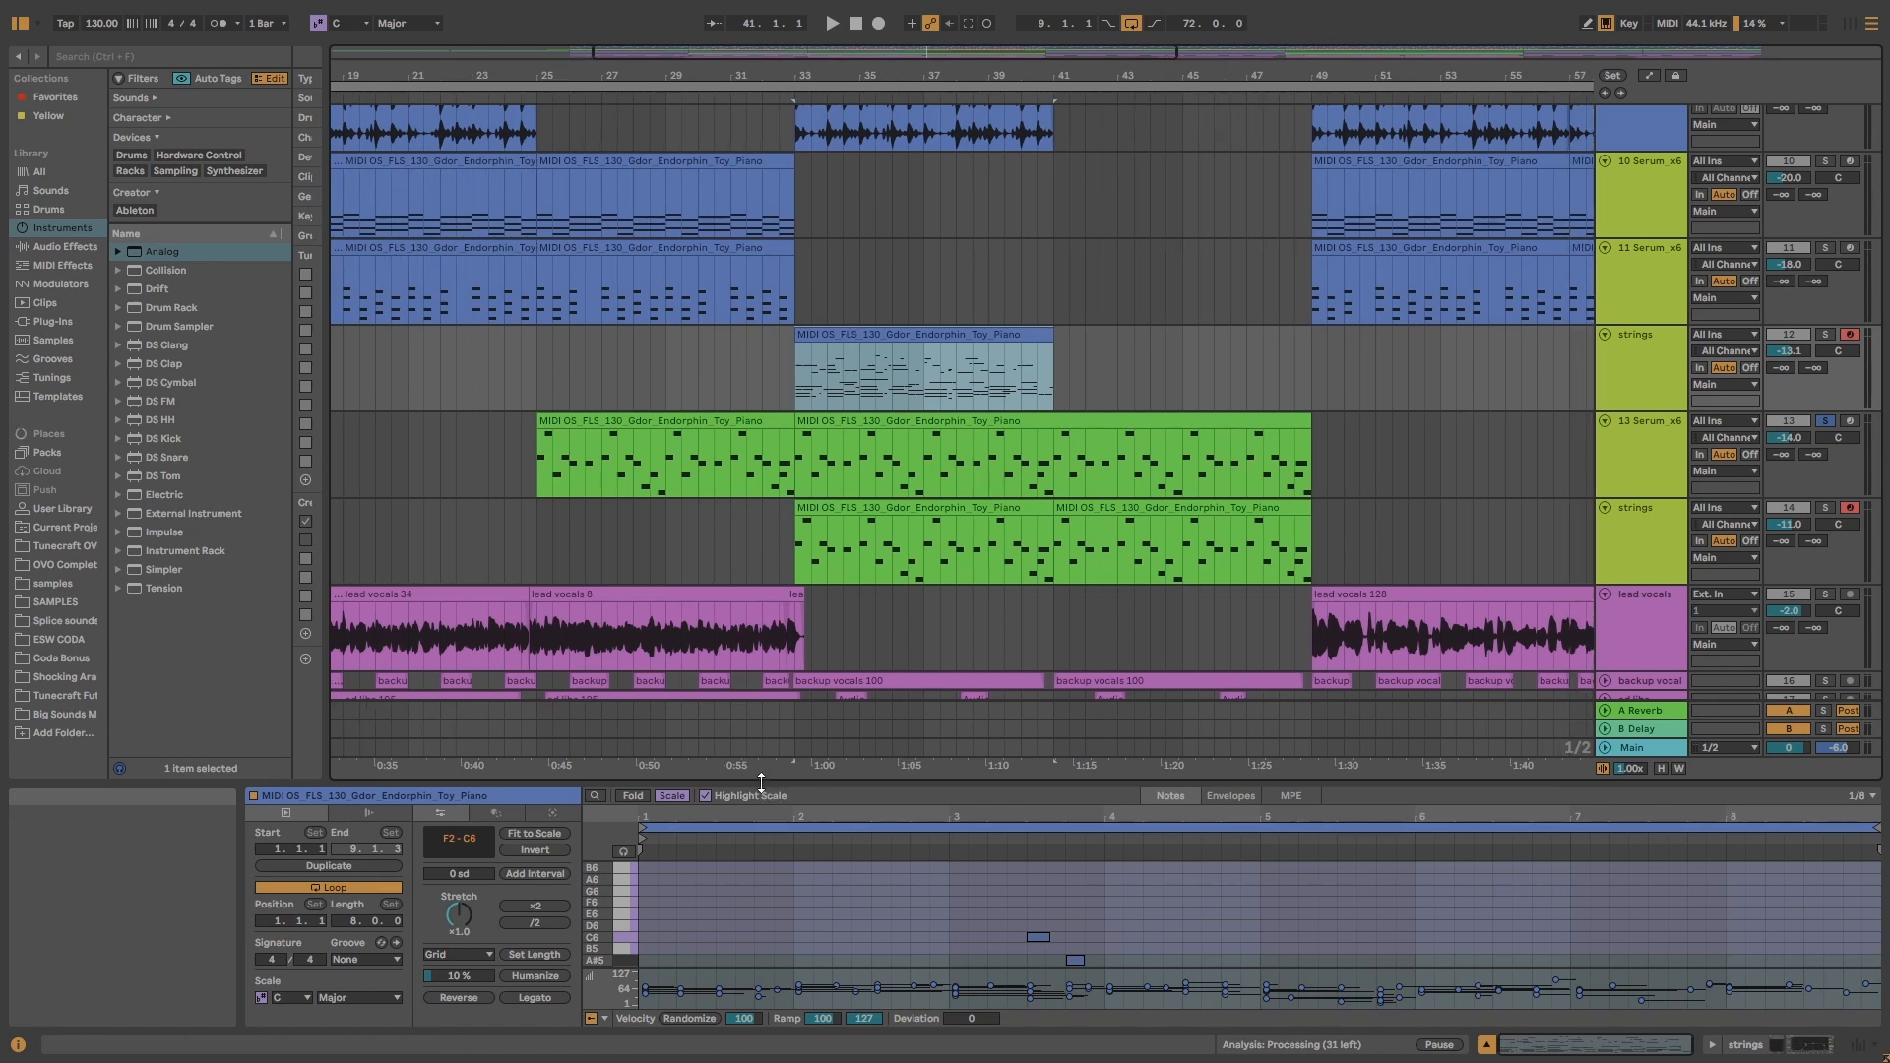
left_click_drag(761, 783, 761, 239)
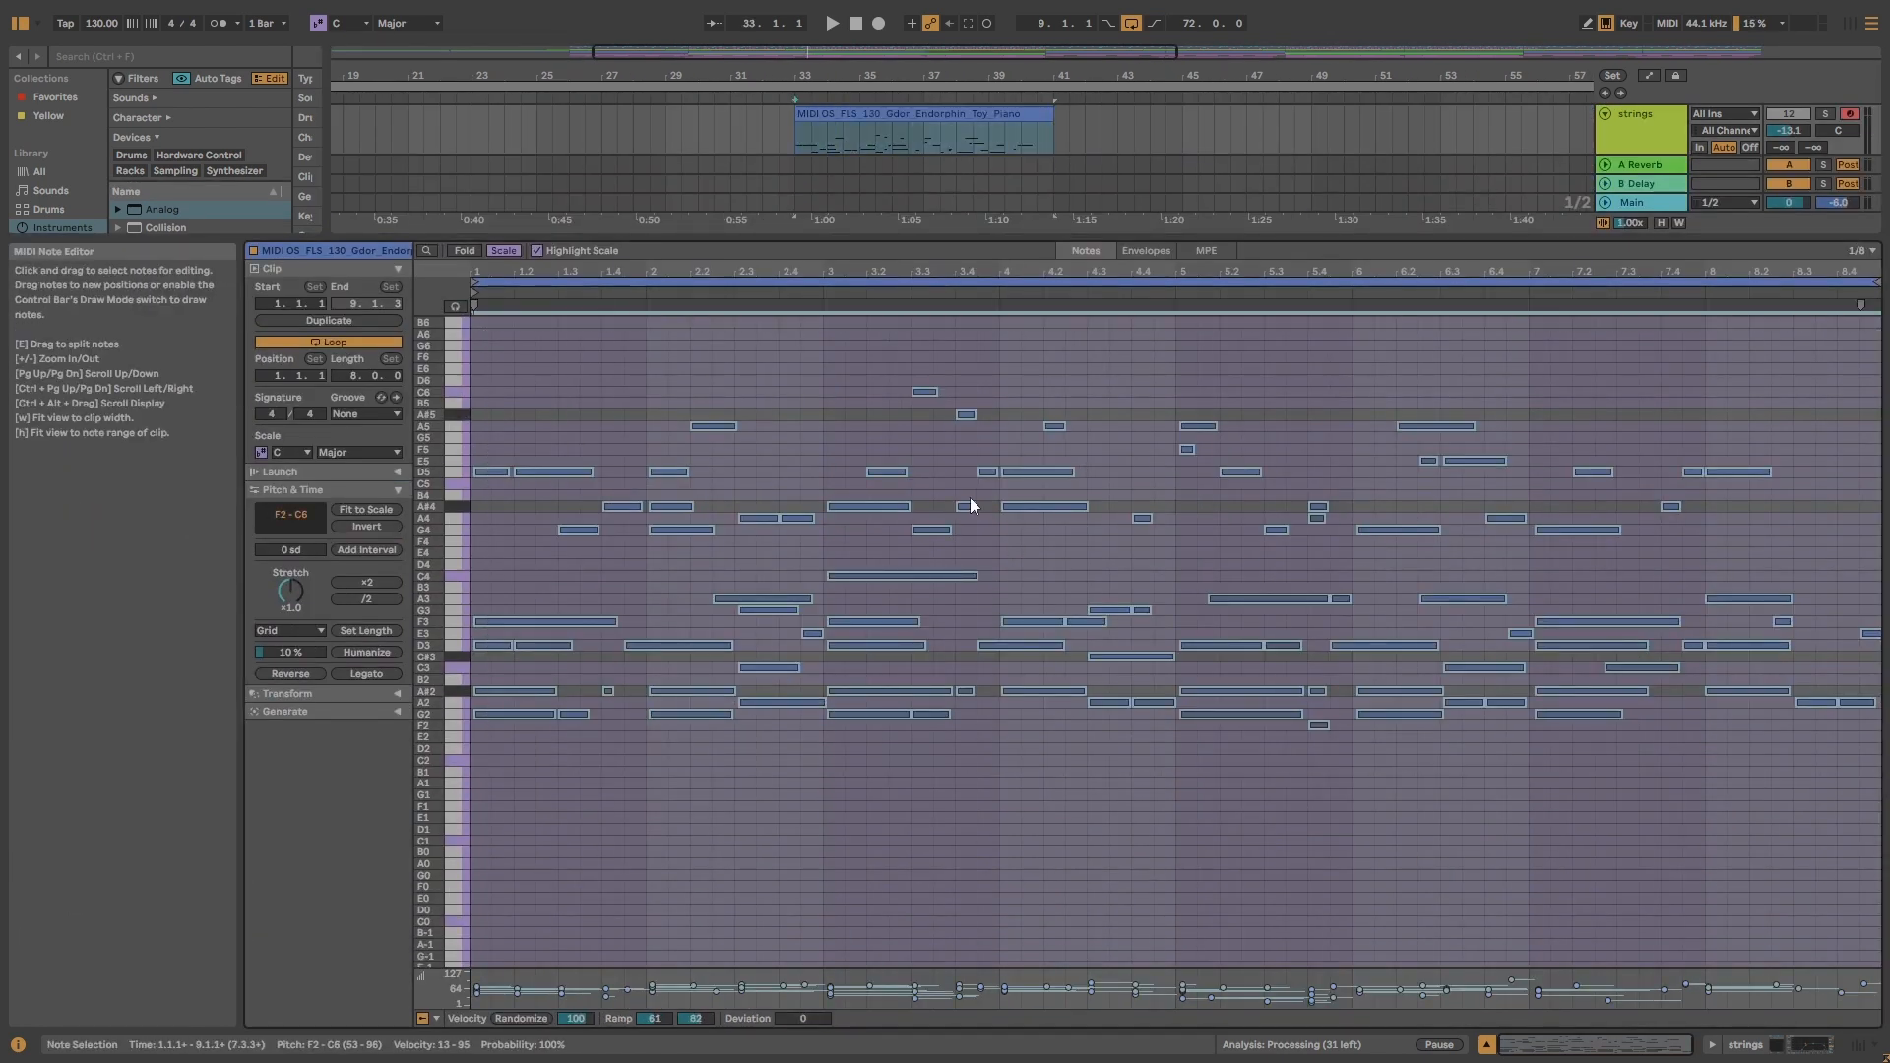
left_click_drag(899, 241, 902, 701)
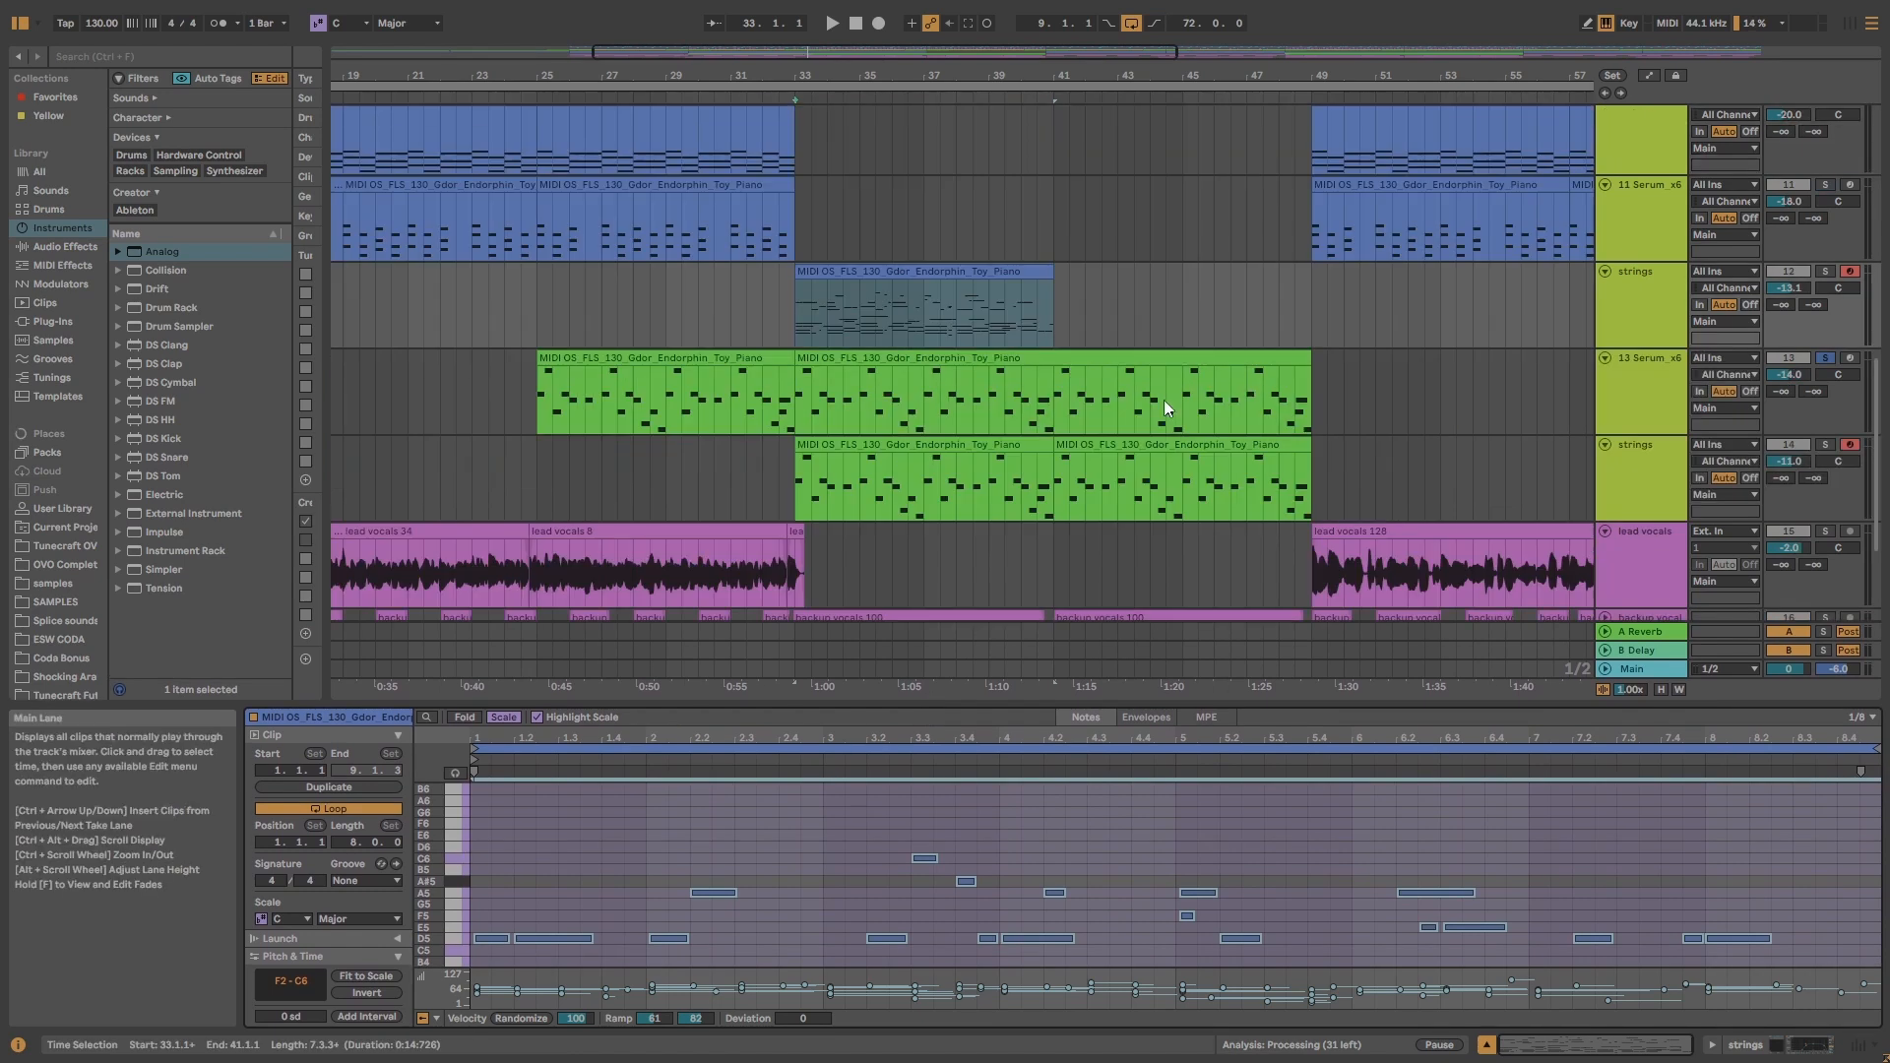
- Delete the upper strings track holding the harmony conversion
left_click(913, 288)
left_click(1640, 314)
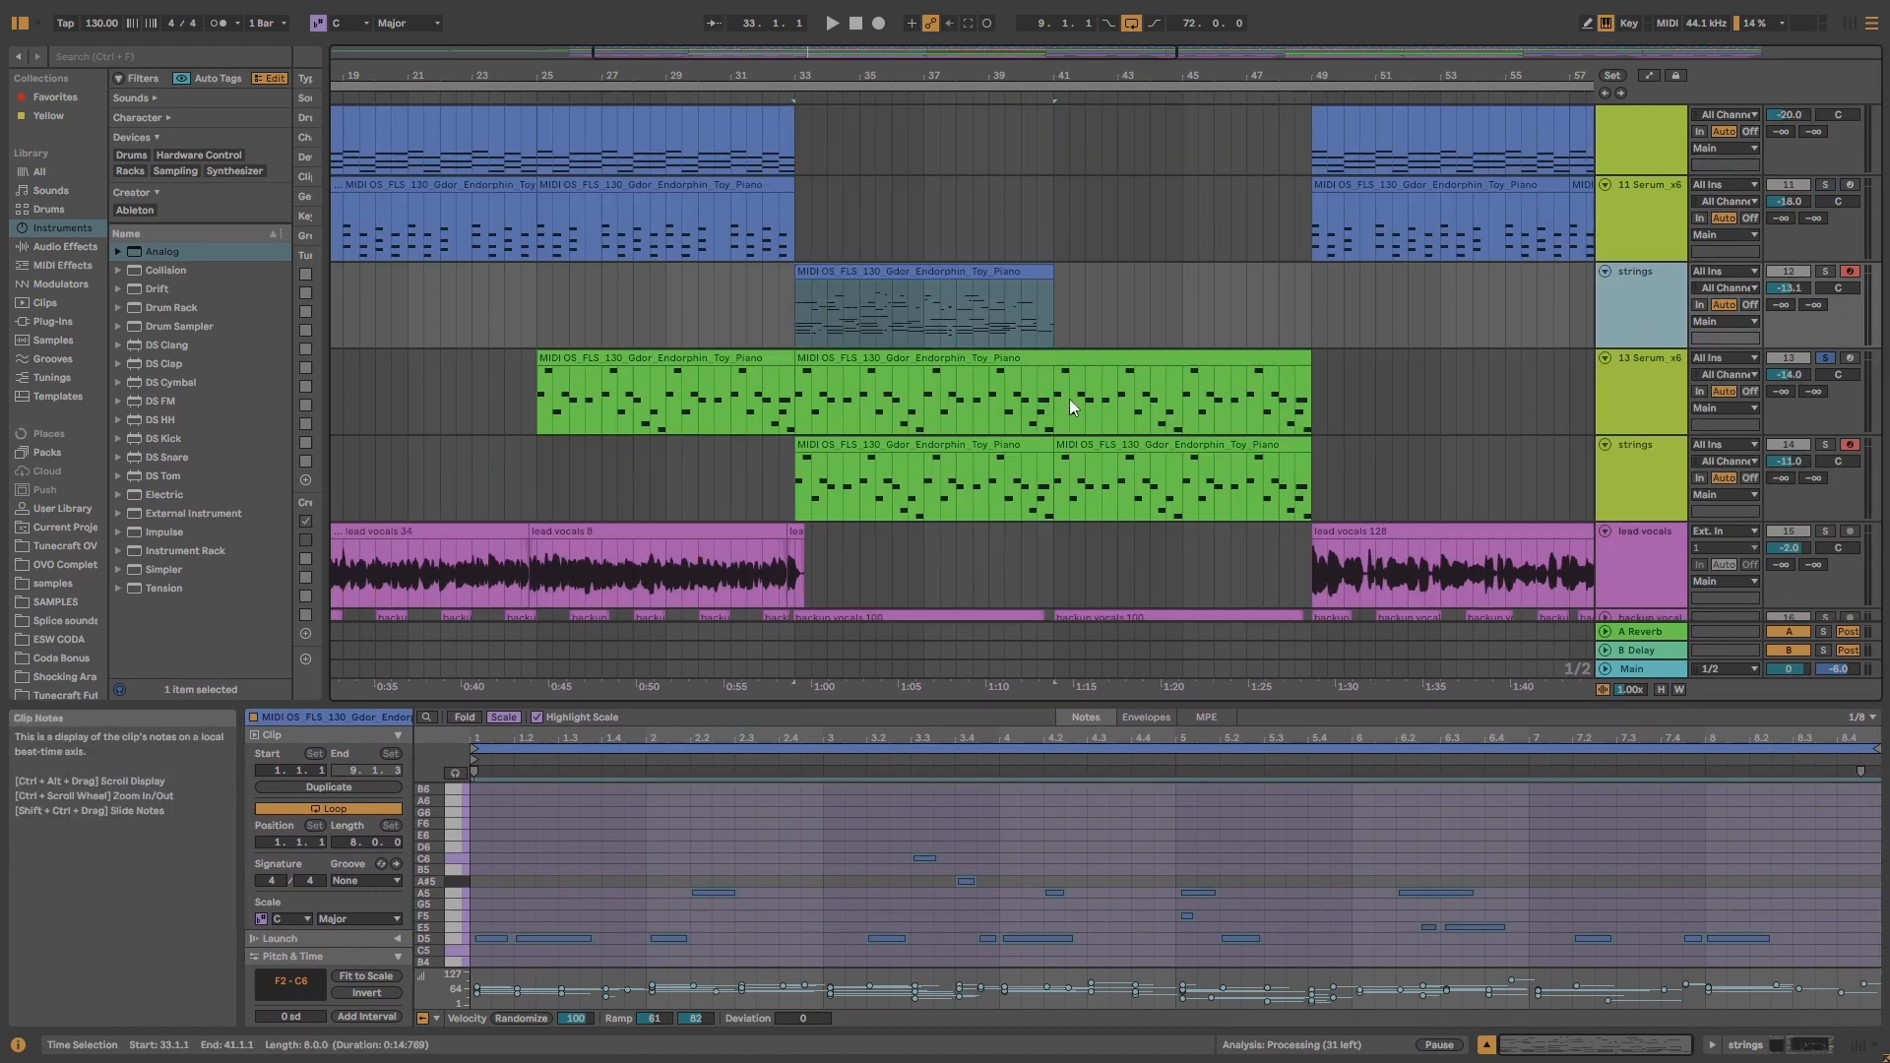
key("Delete")
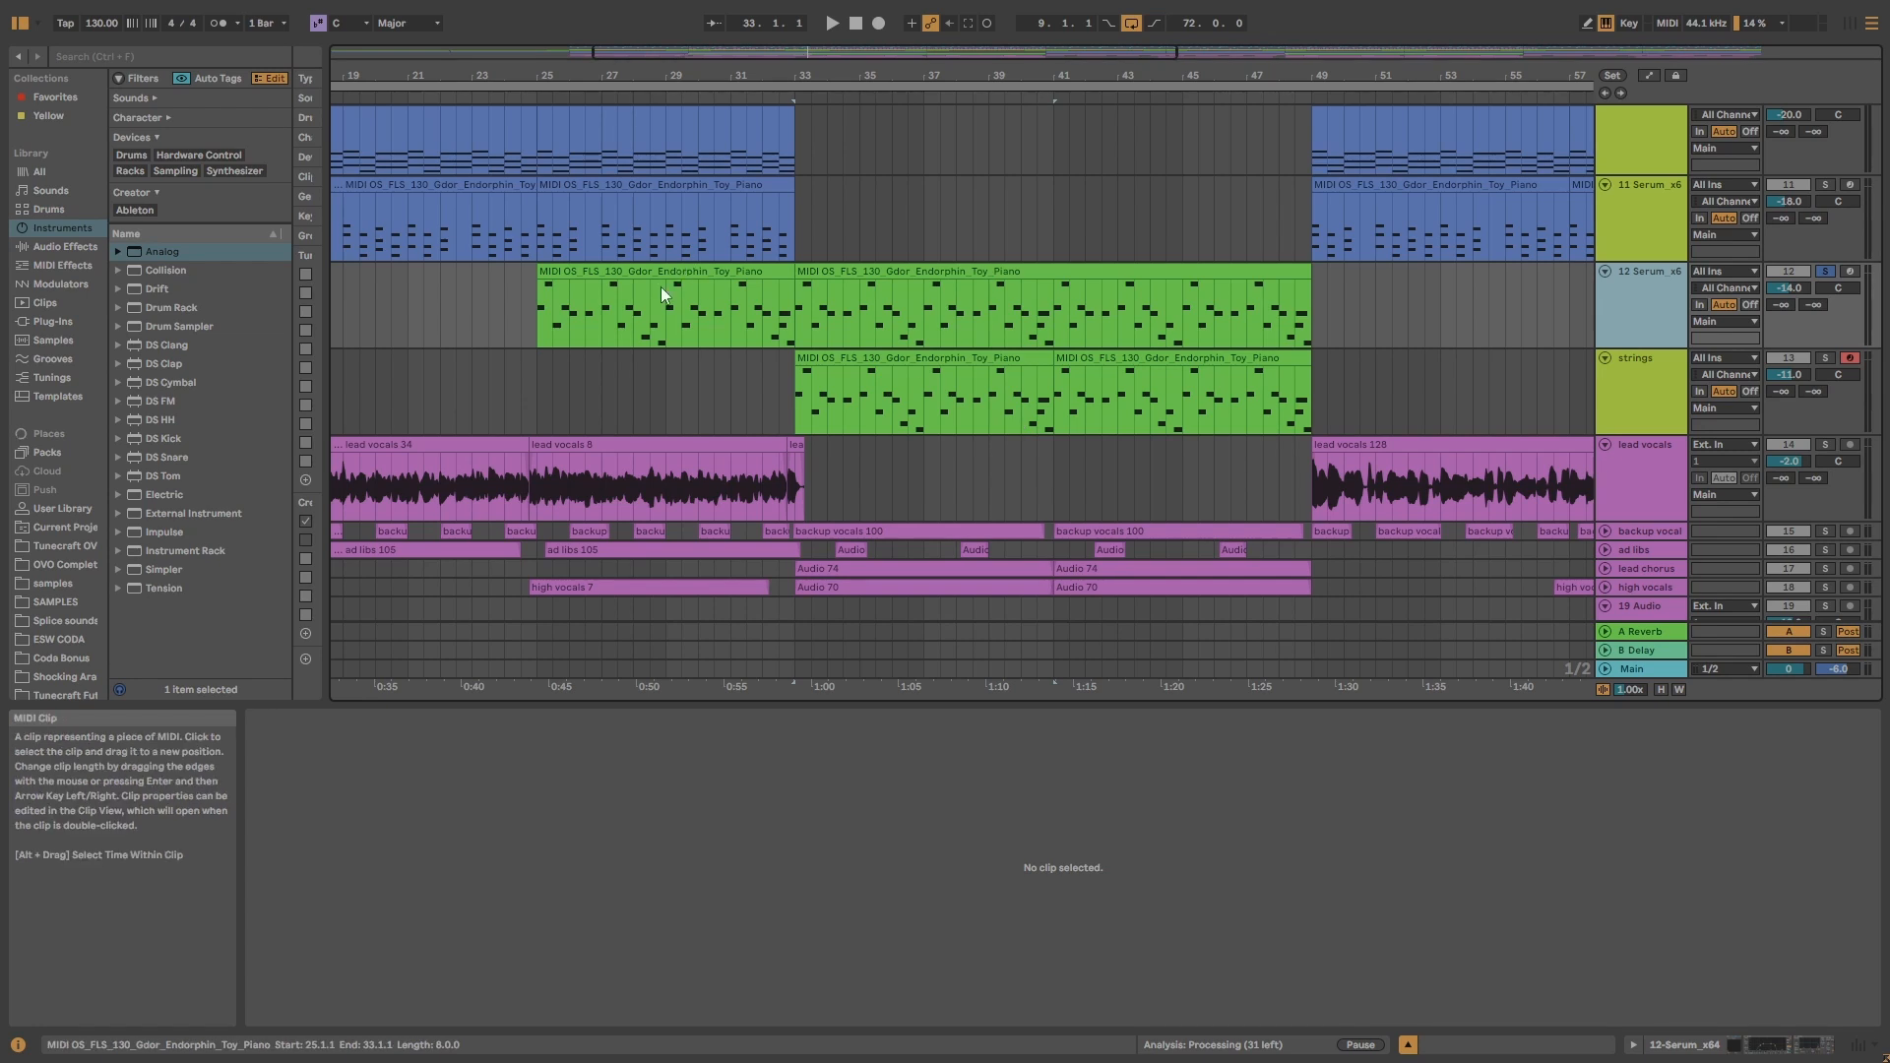
- Move the 10 Serum and 11 Serum clips from bar 25 to bar 33
scroll(640, 321, "up", 1)
left_click_drag(635, 253, 900, 256)
left_click_drag(722, 165, 981, 160)
- Open the 12 Serum clip at bar 33 and examine its single-note melody in an enlarged note editor
left_click(856, 390)
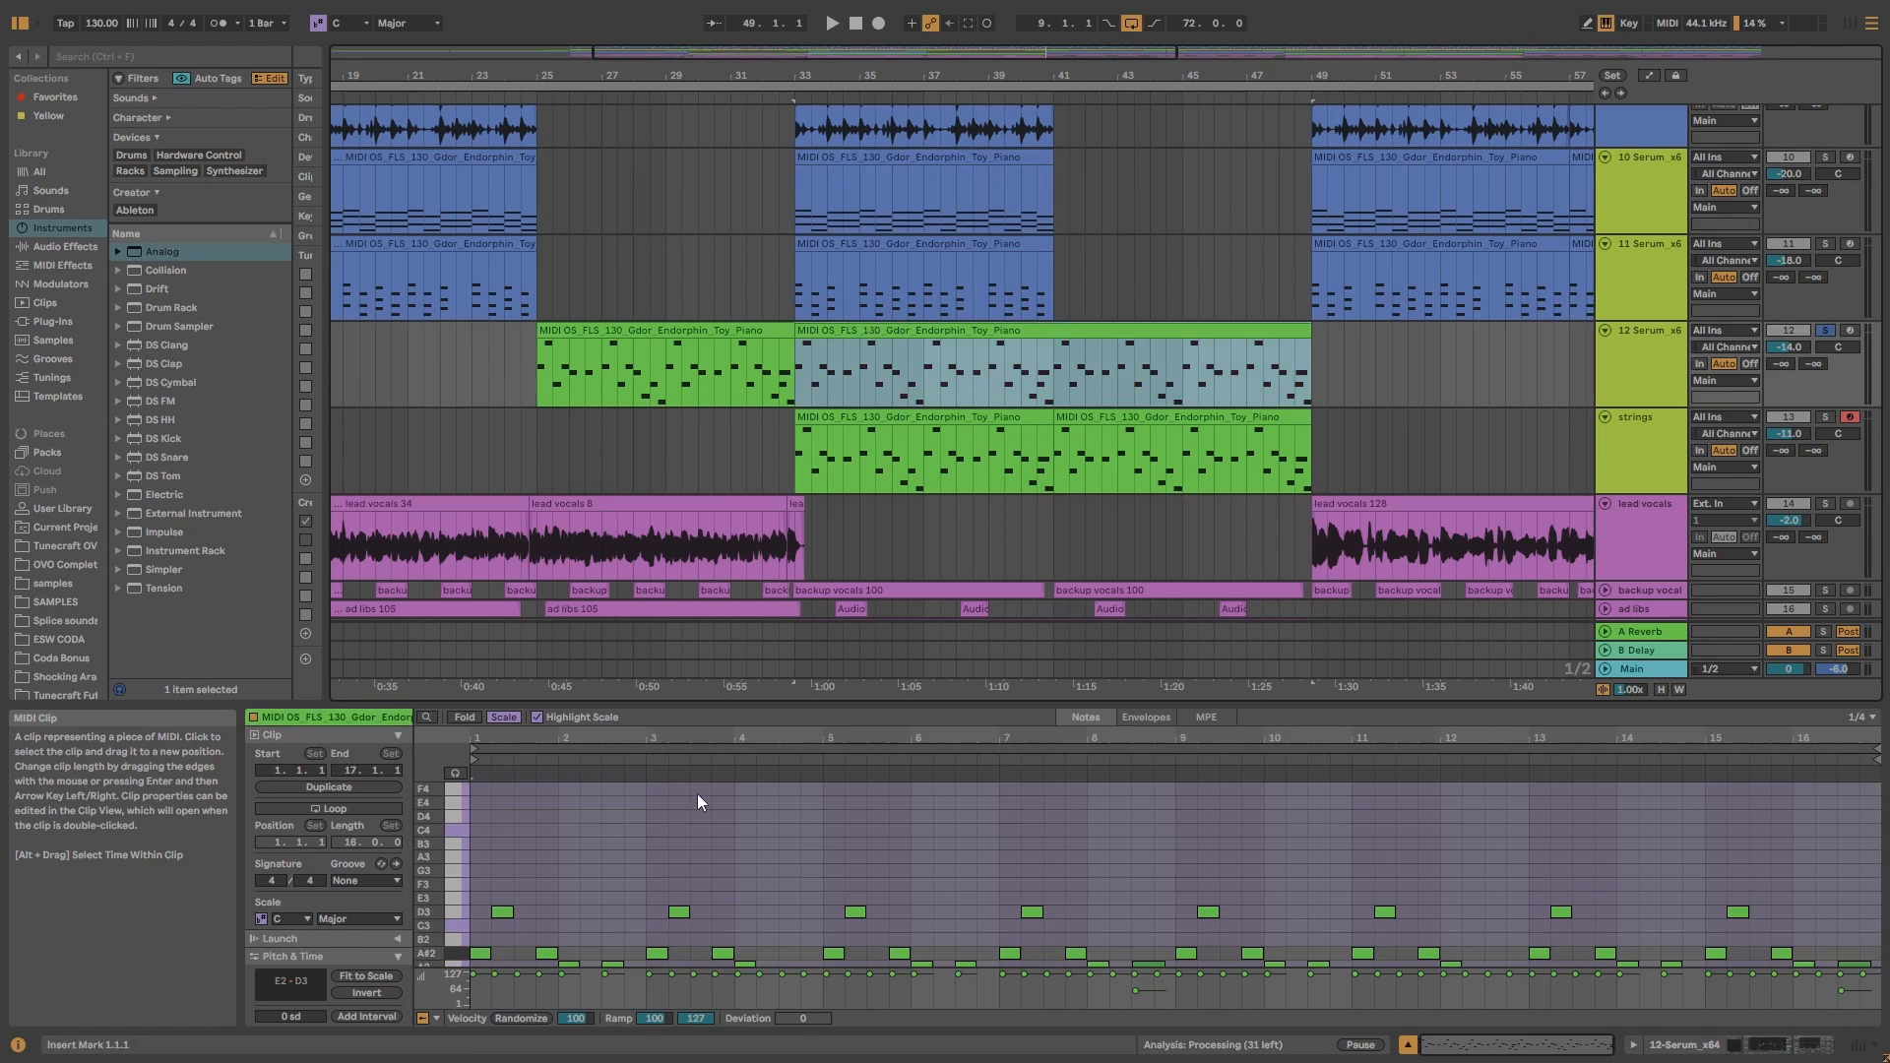
left_click_drag(705, 705, 679, 350)
left_click_drag(489, 507, 1885, 824)
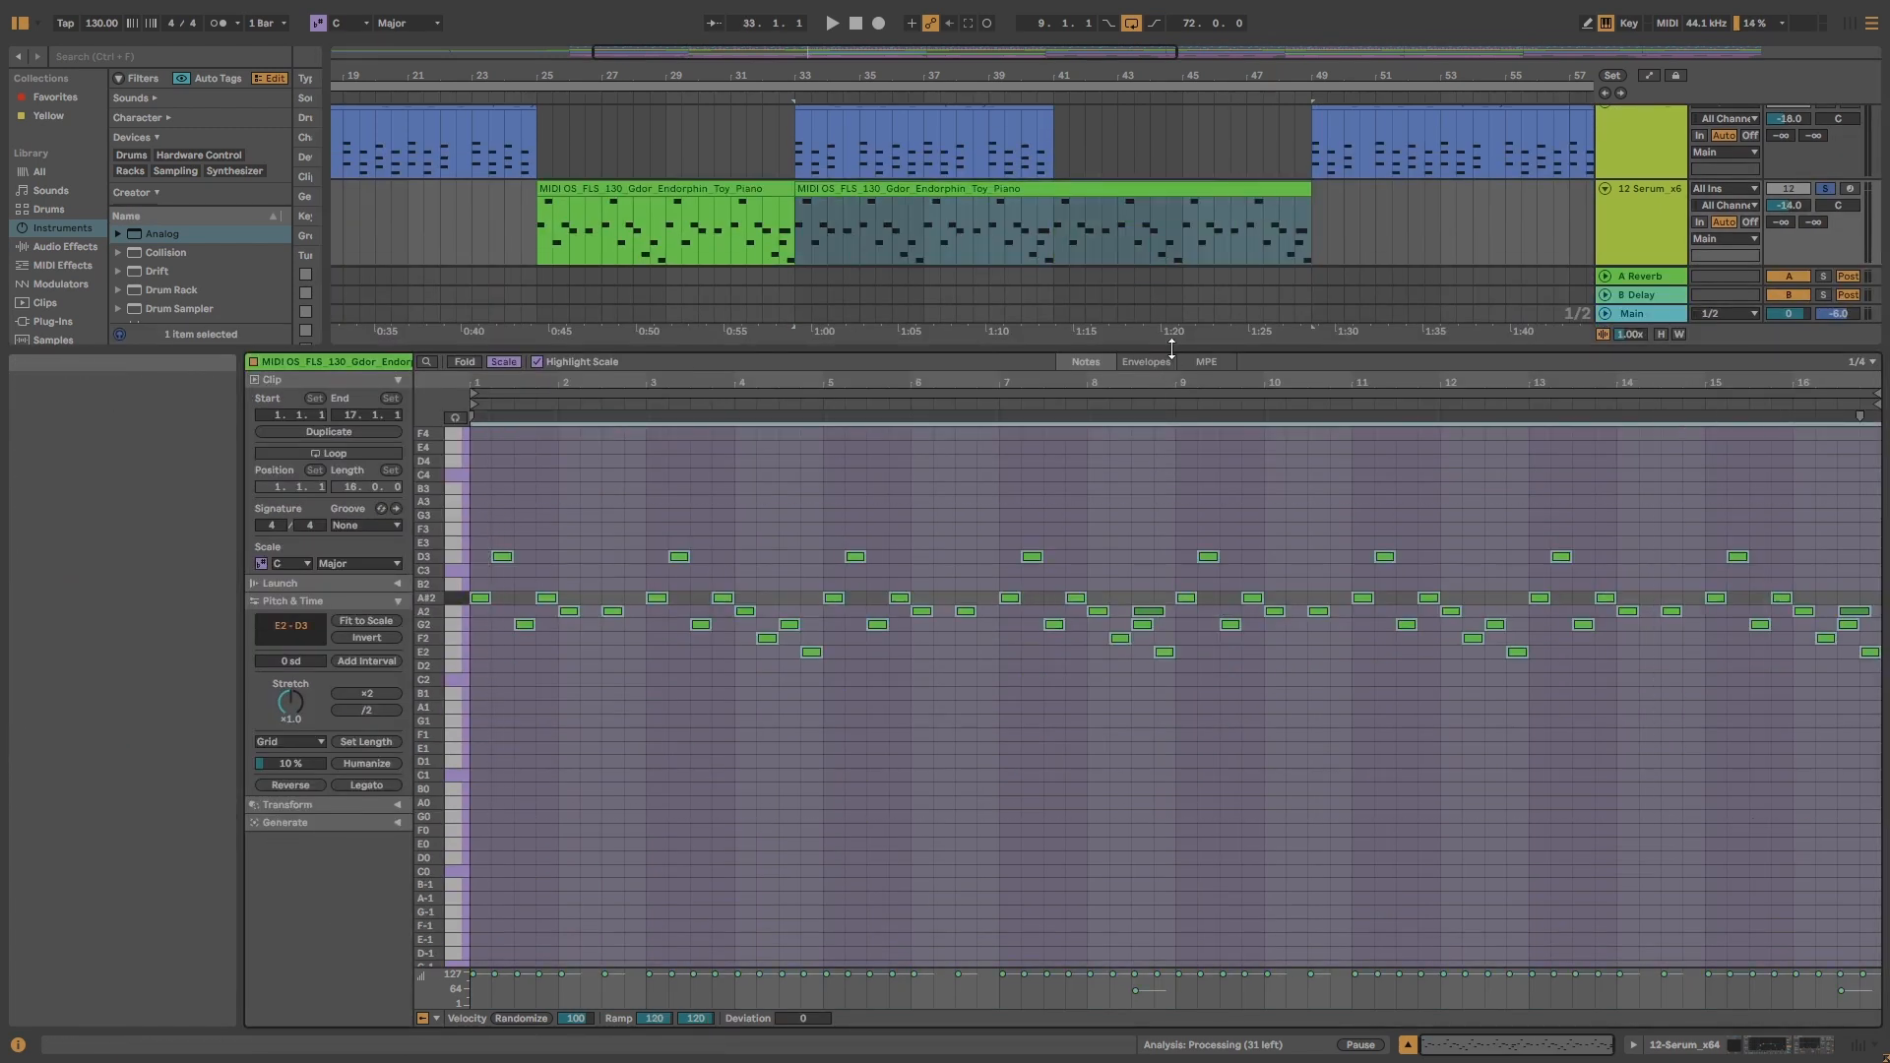
left_click_drag(1174, 351, 1176, 583)
scroll(1008, 331, "up", 3)
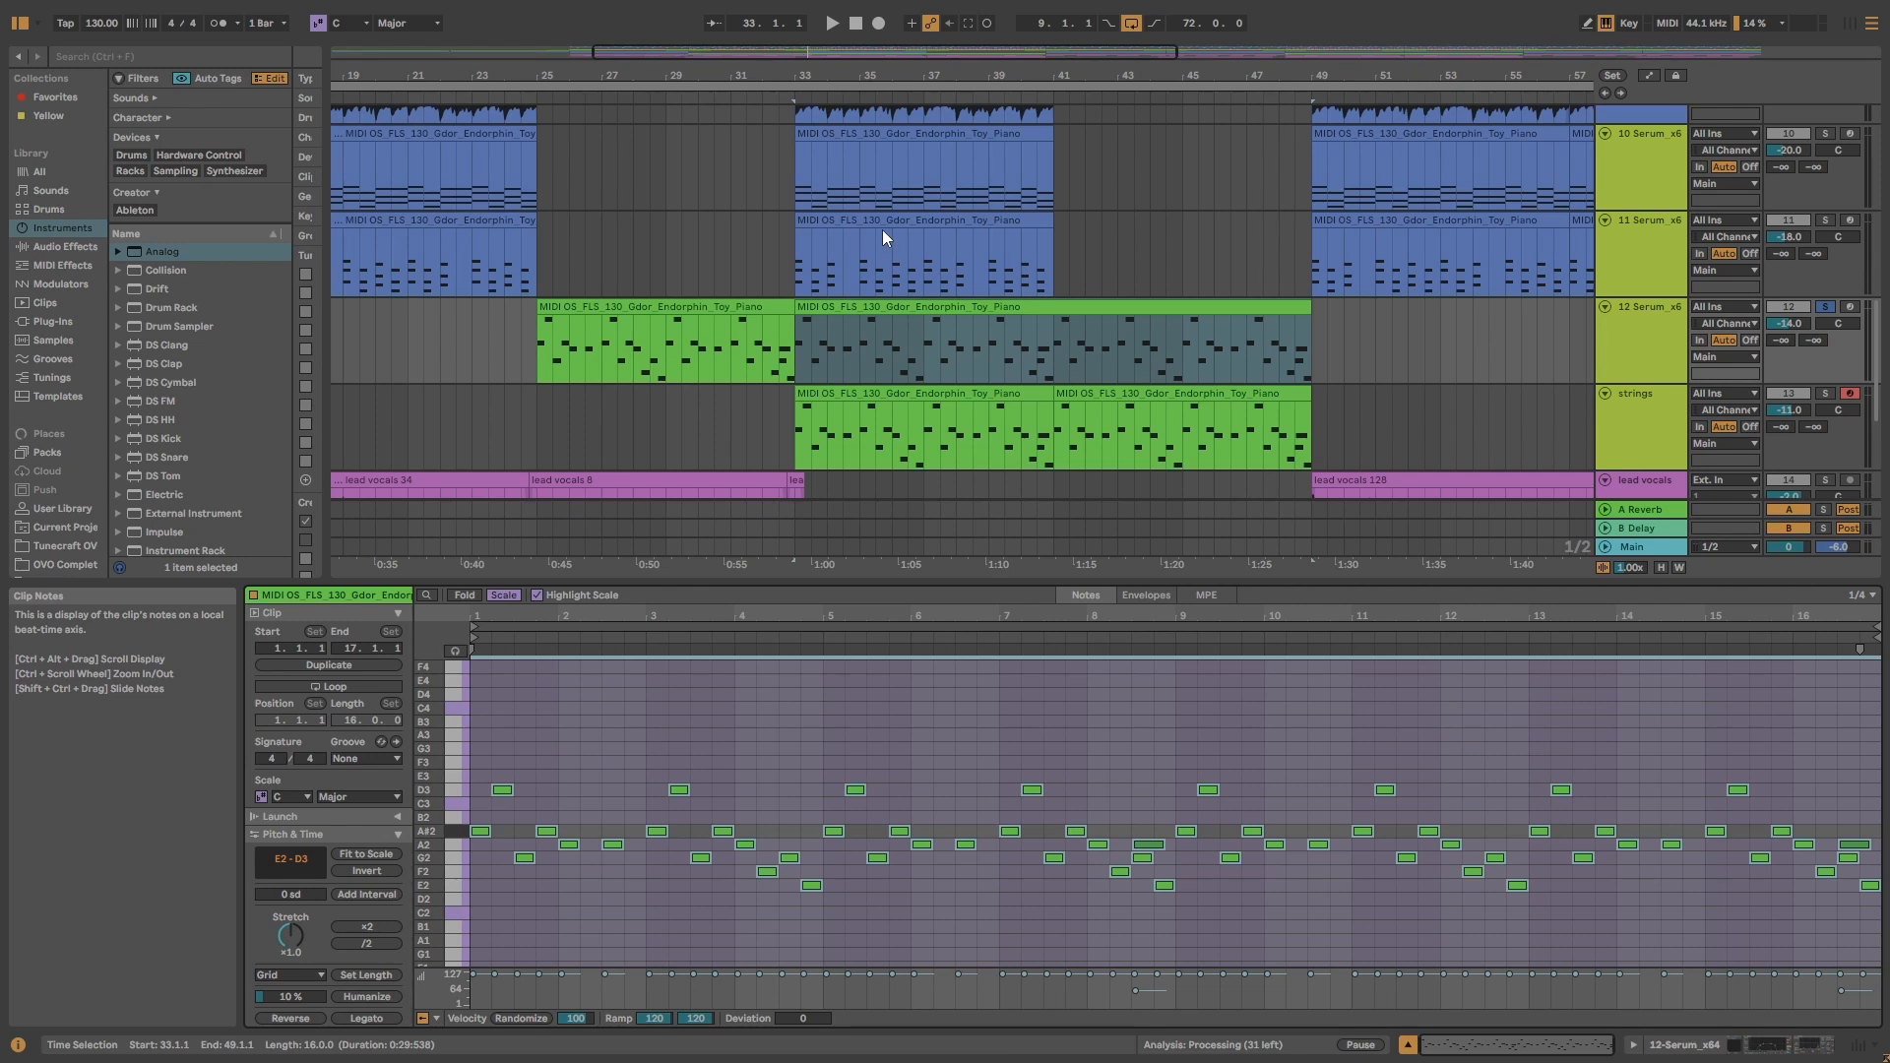
- Open the 11 Serum clip at bar 33 and fit its chord notes in an enlarged note editor
left_click(882, 229)
double_click(882, 229)
left_click_drag(900, 583, 876, 250)
key("h")
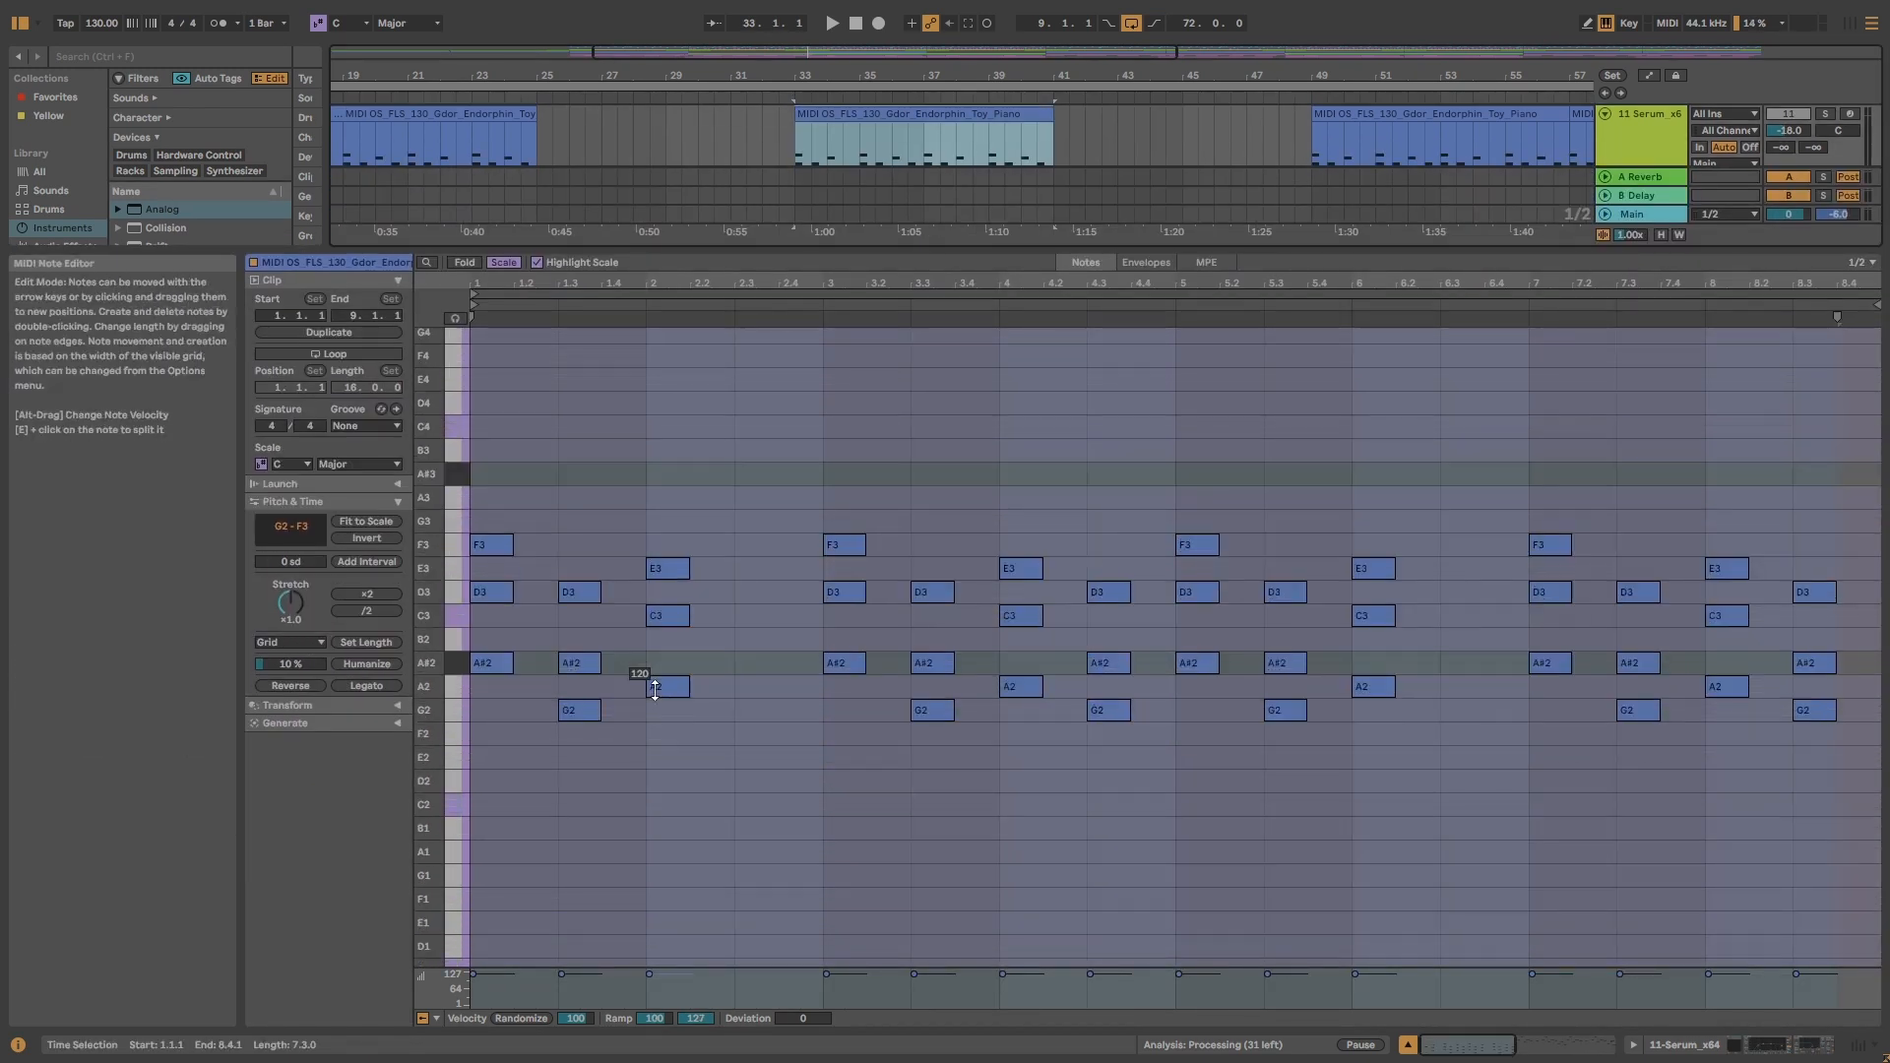
- Try moving the A#2 chord note at bar 3 of the 11 Serum clip about half a beat forward
left_click(484, 663)
left_click_drag(844, 662, 867, 663)
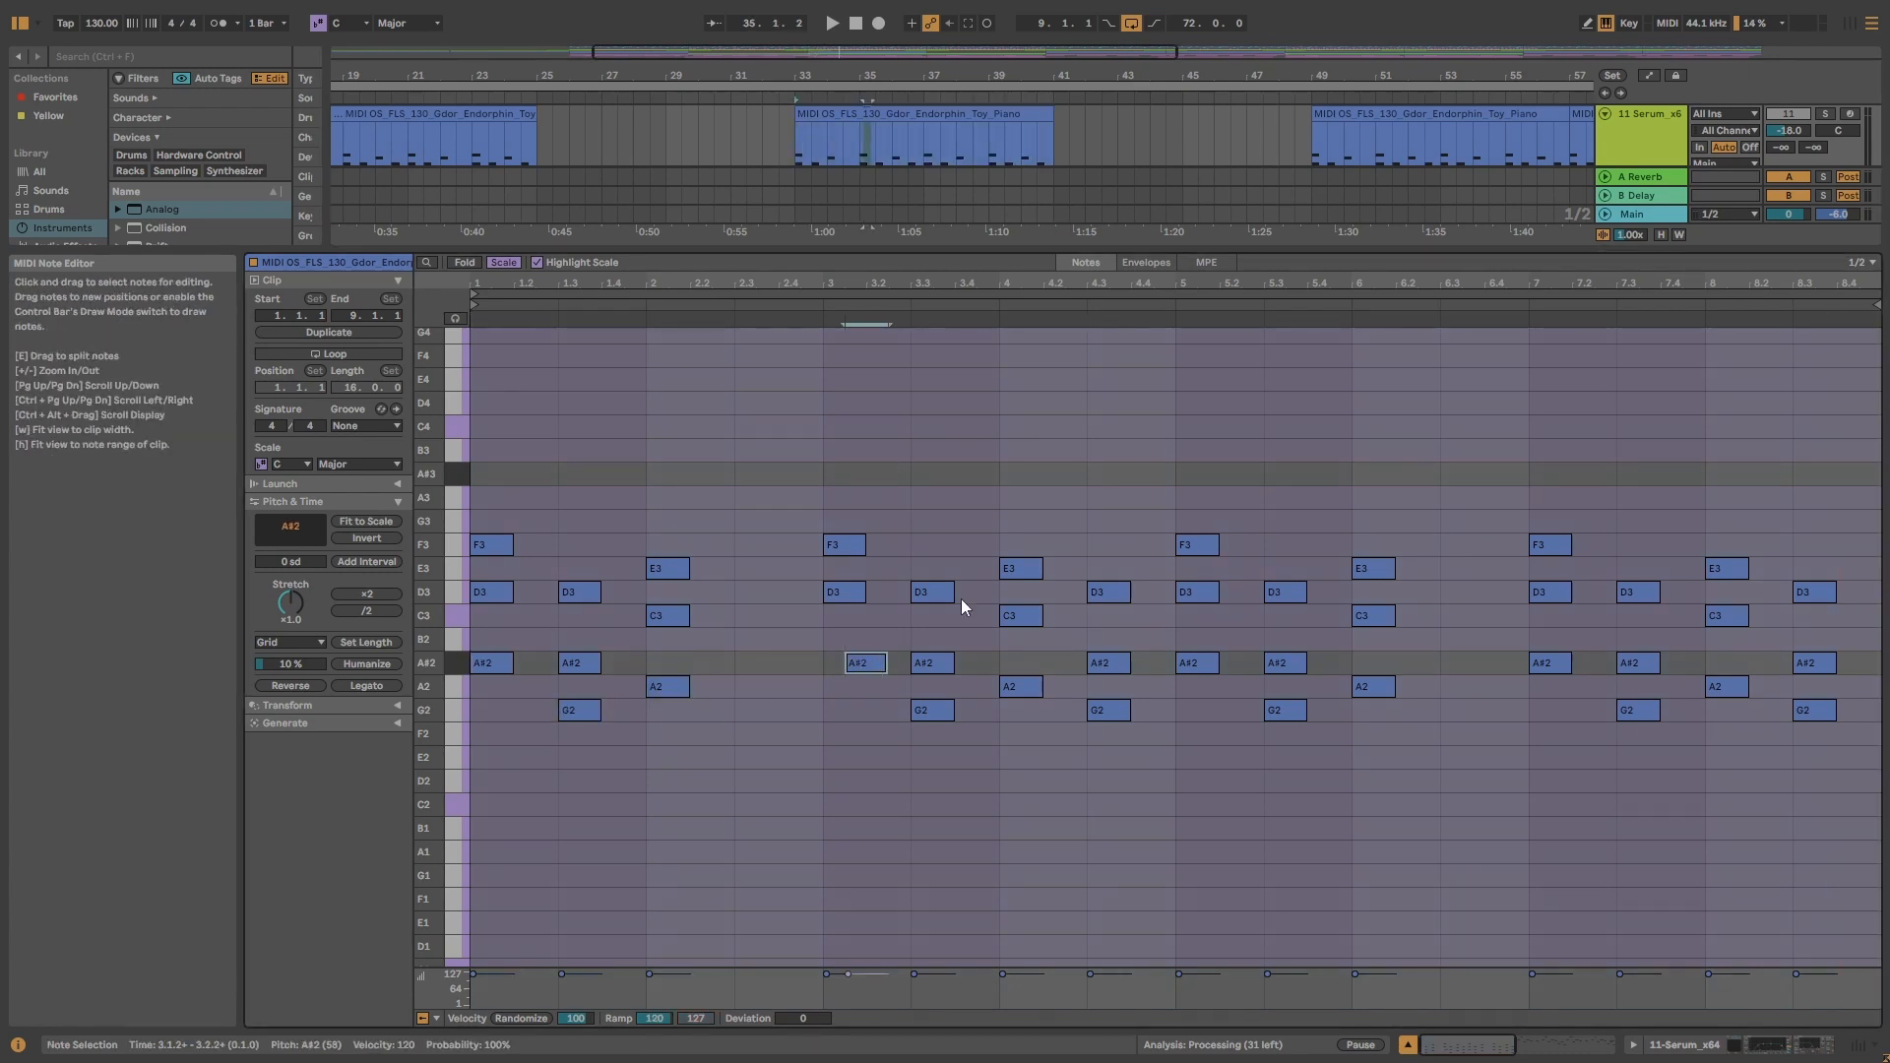
key("Delete")
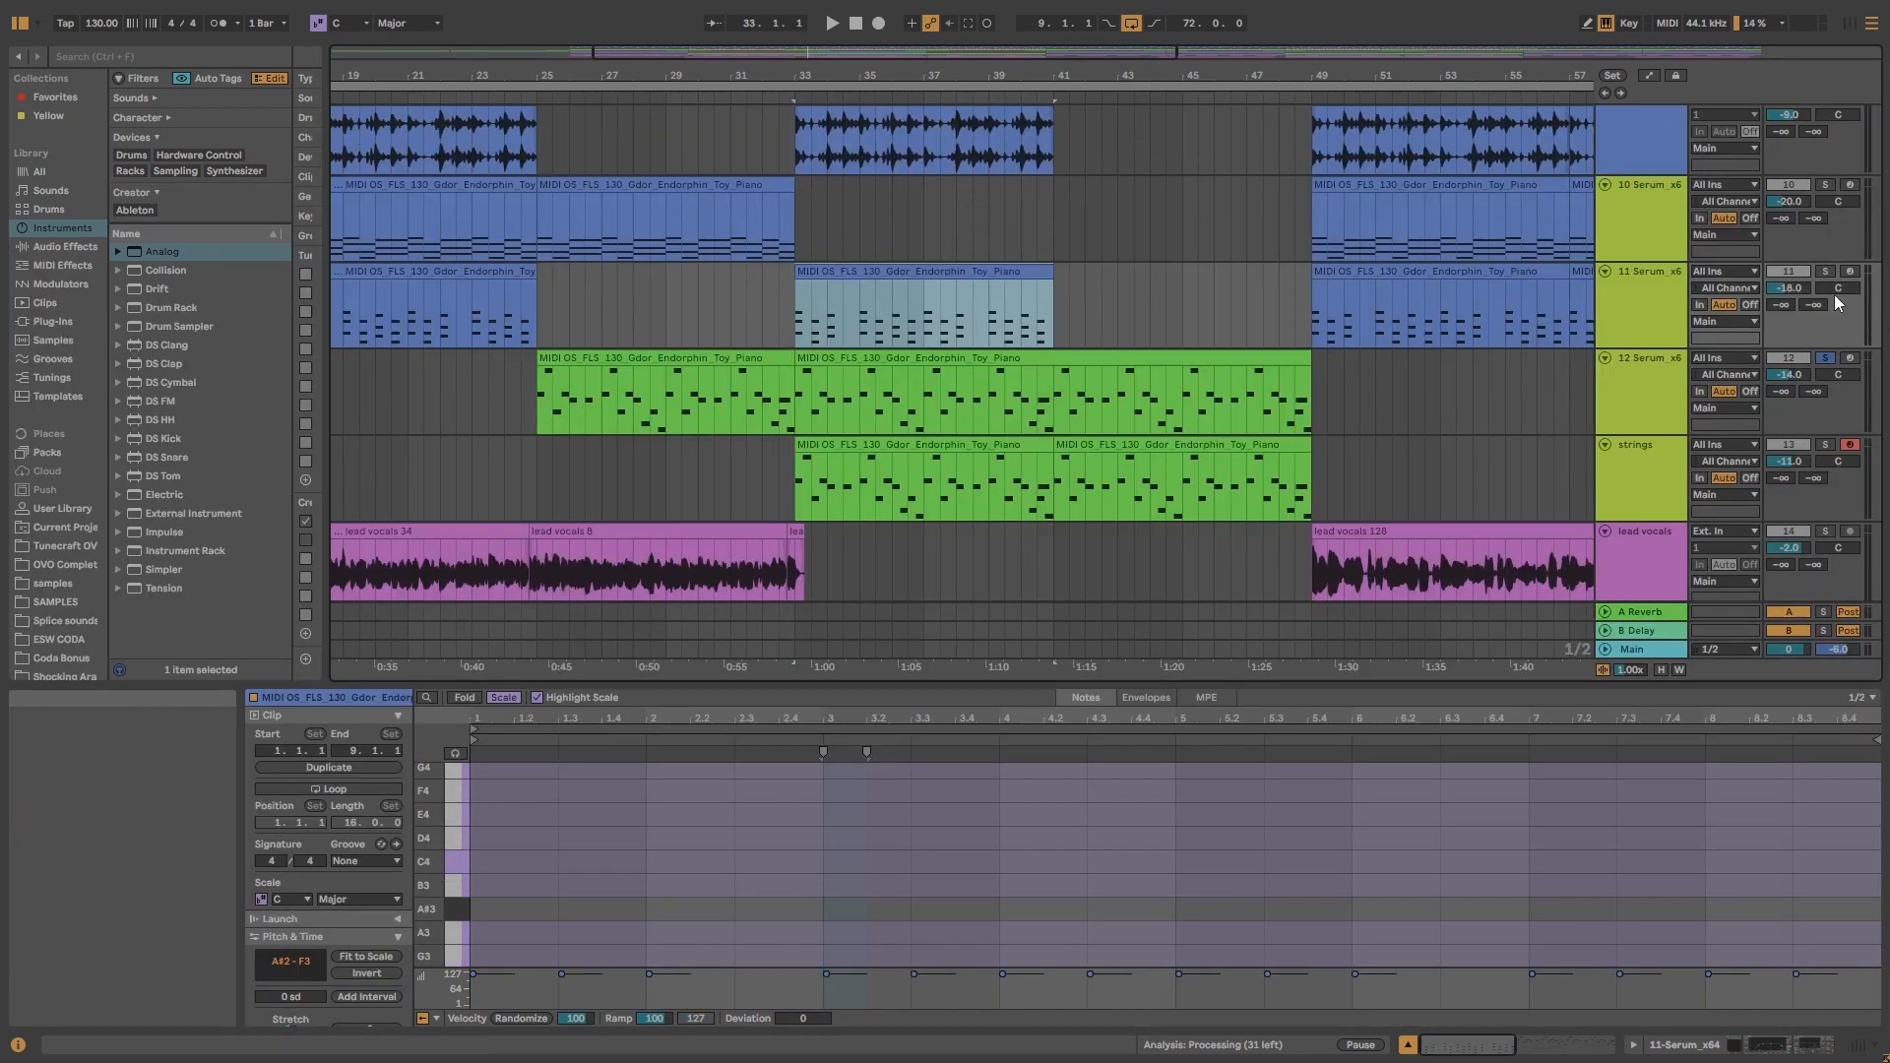
- Solo only the 11 Serum track, examine its clip's chord notes, and play them from bar 33
left_click(1828, 271)
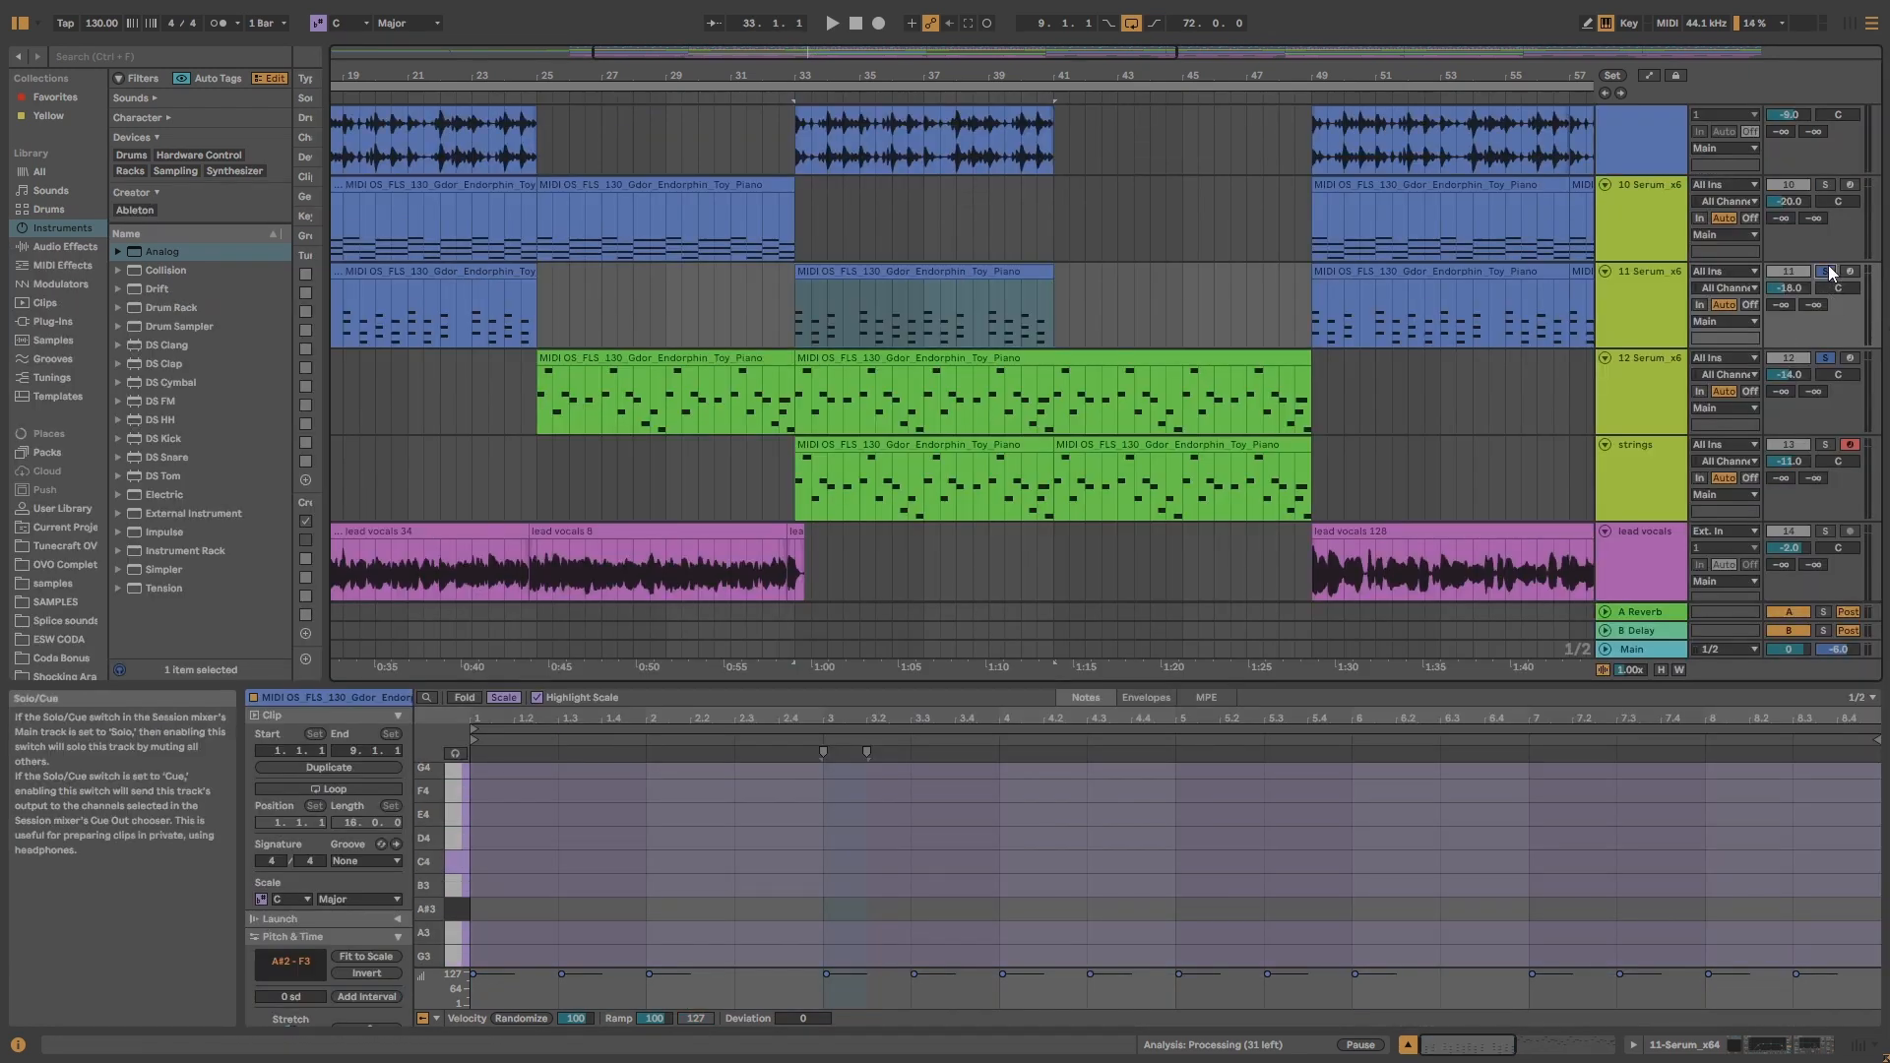
left_click(1829, 357, "ctrl")
left_click(1828, 358)
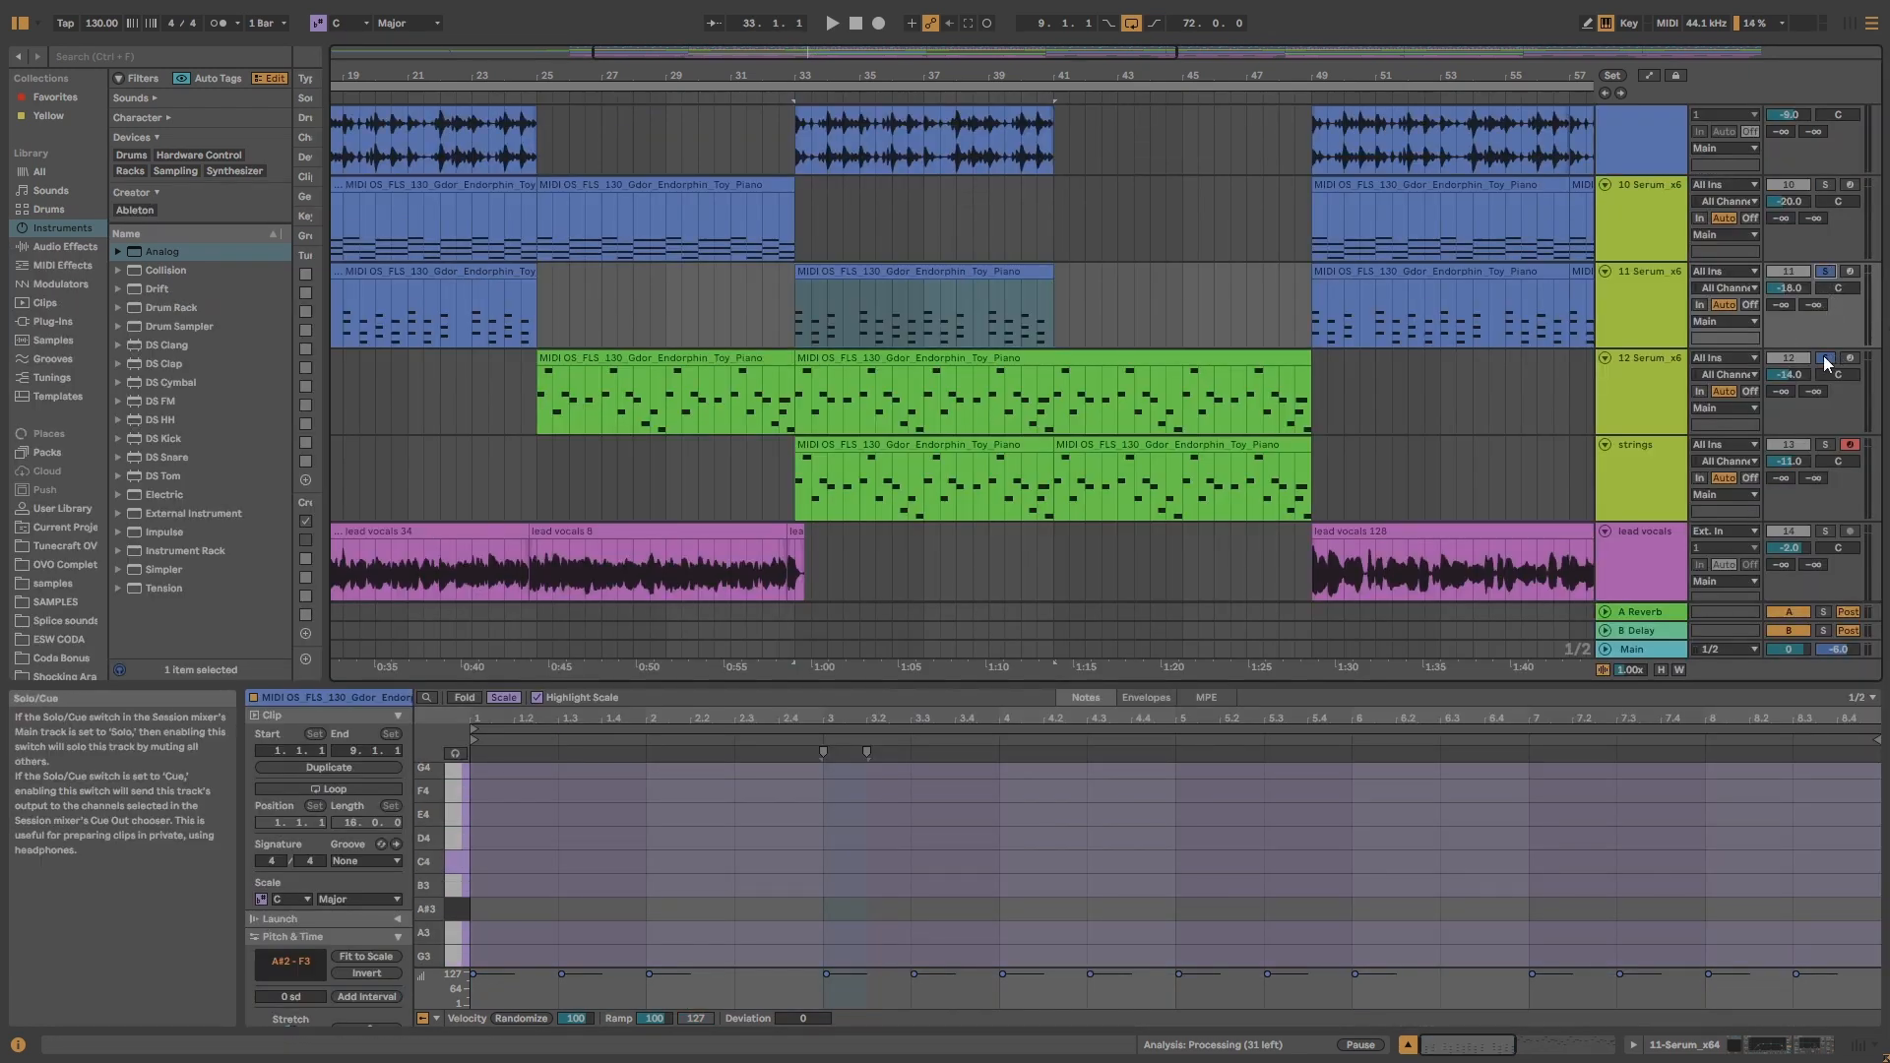
left_click(1044, 267)
left_click_drag(808, 686, 758, 222)
scroll(689, 550, "down", 1)
scroll(694, 606, "up", 1)
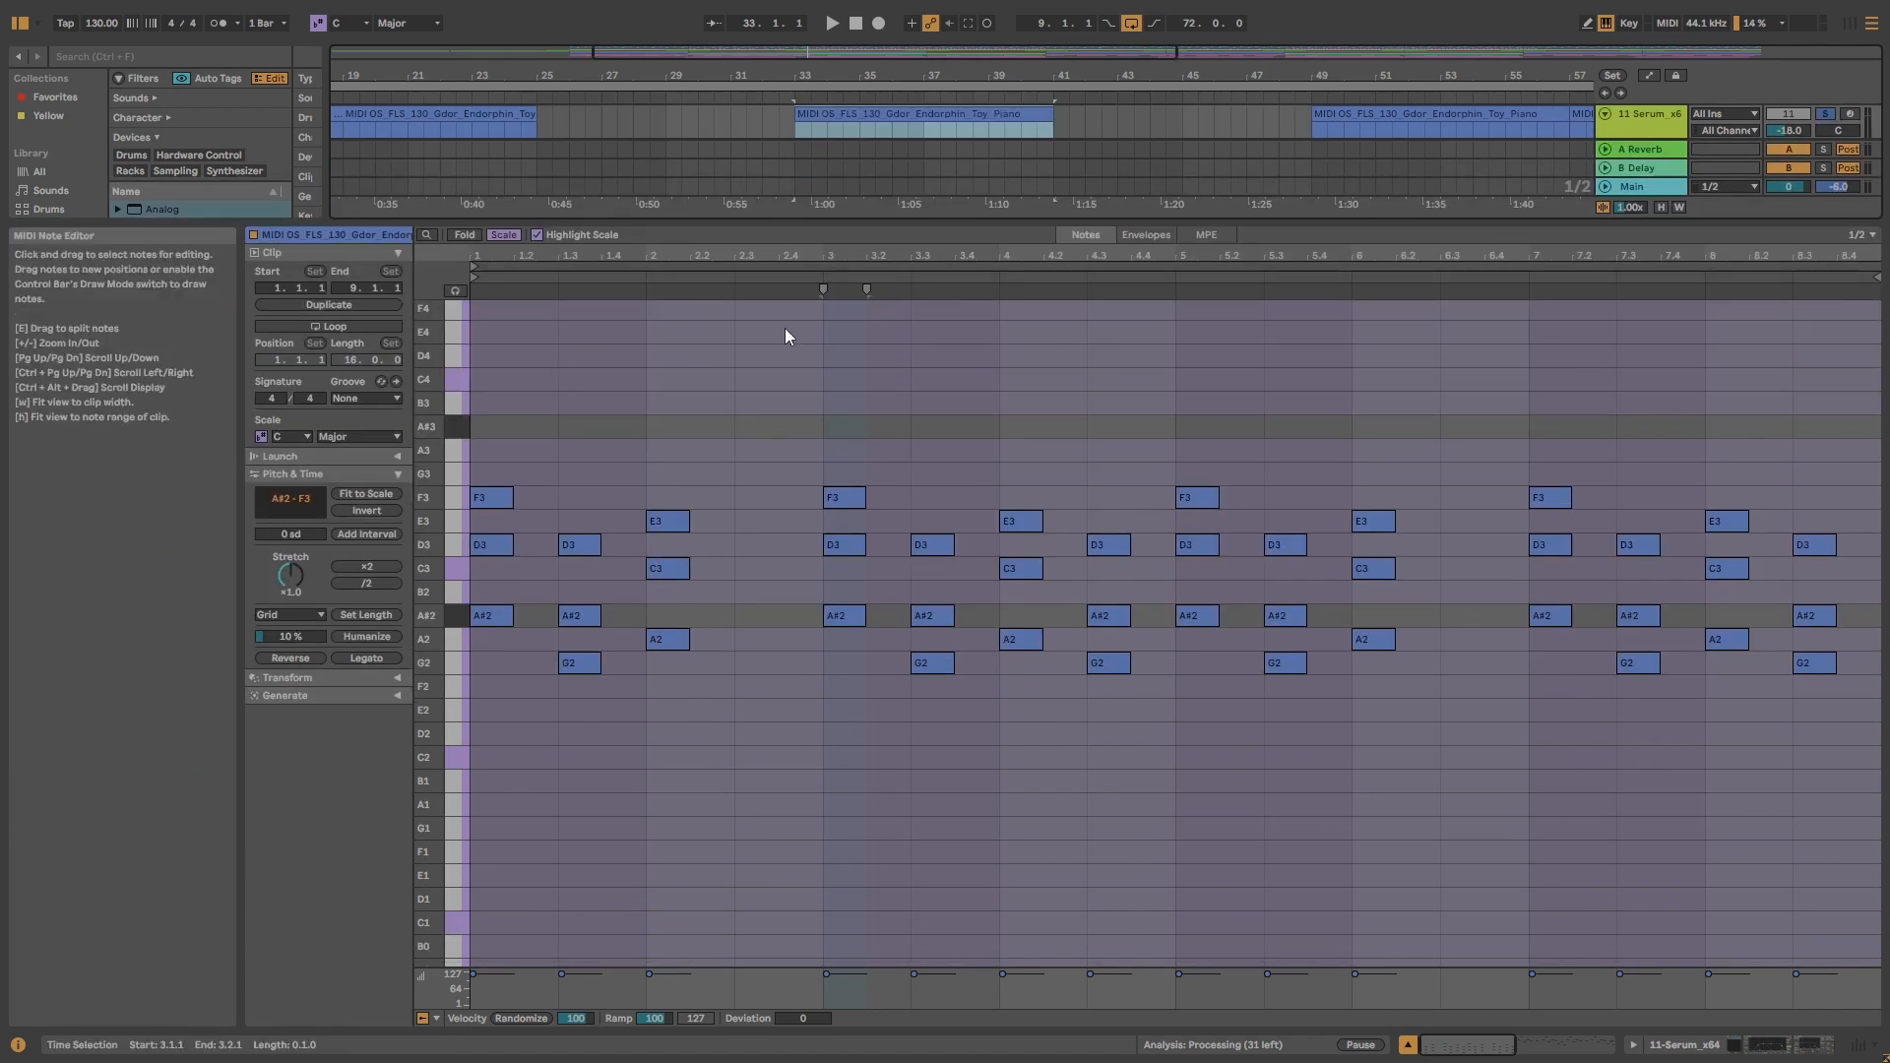
key("space")
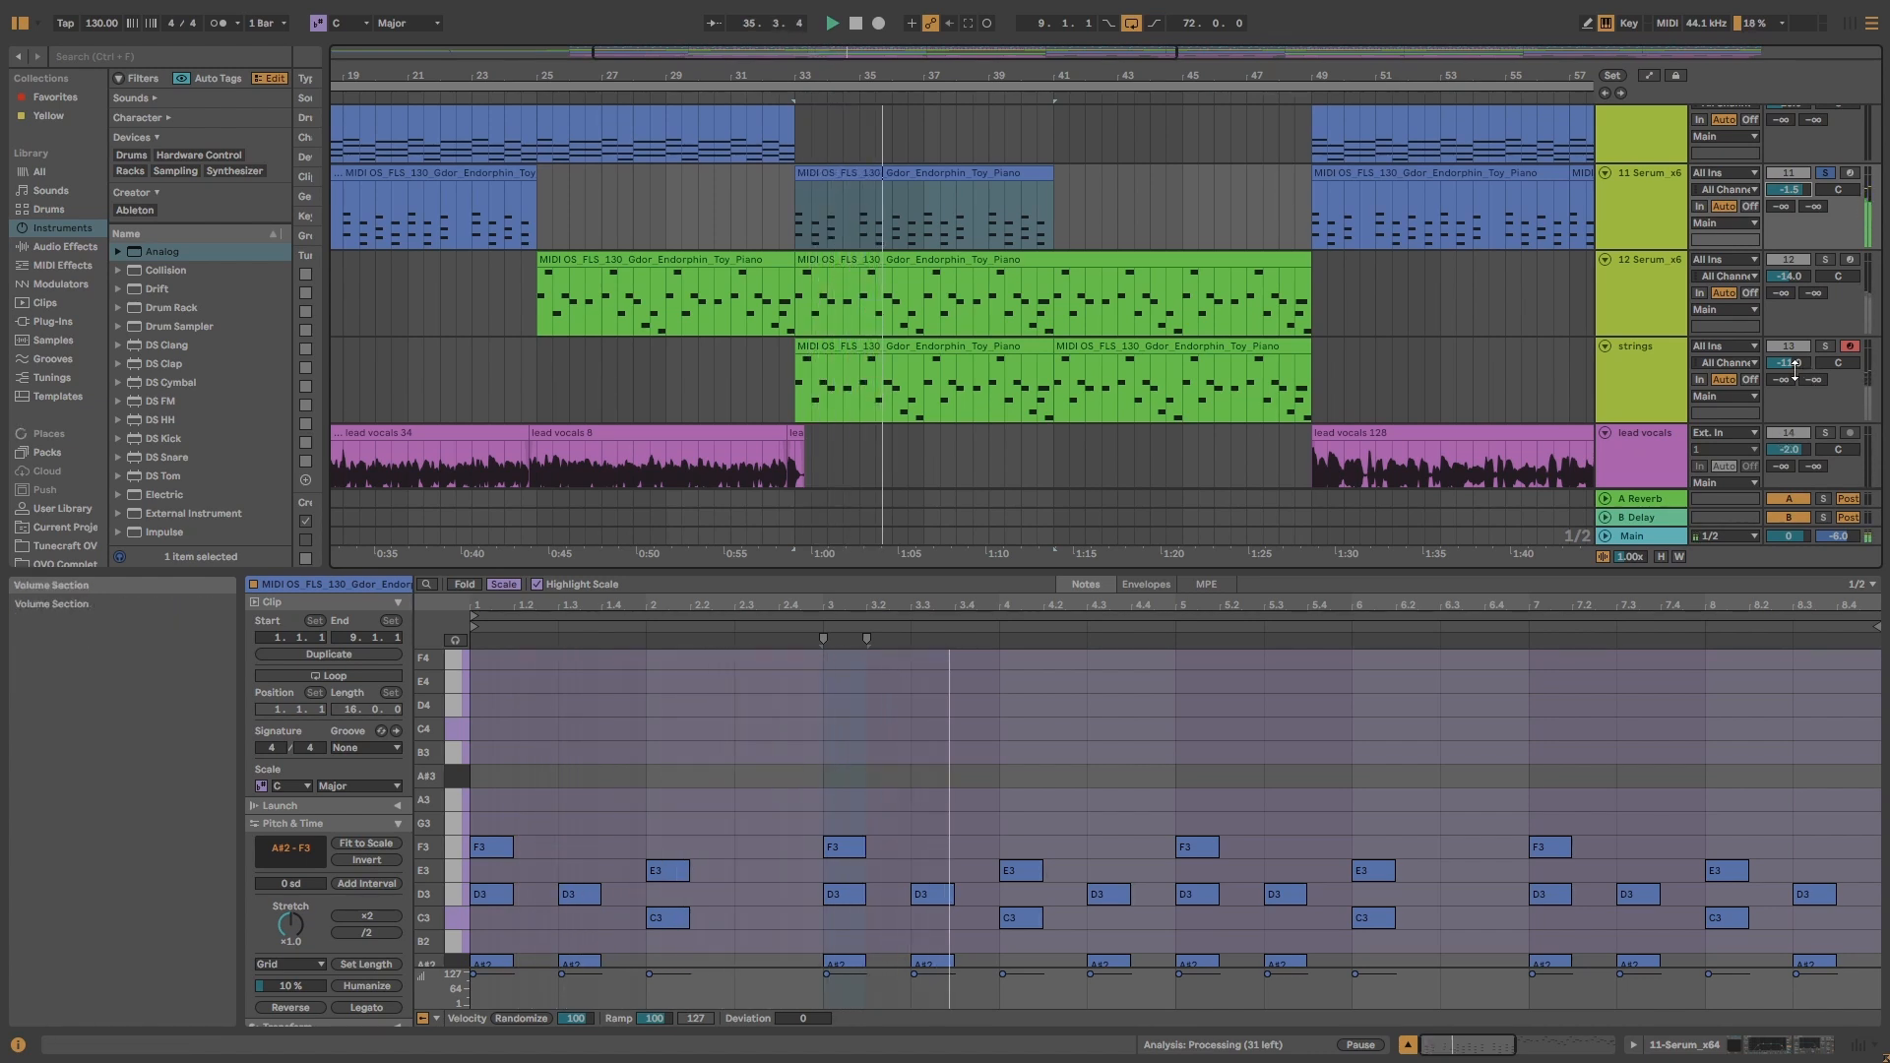
key("space")
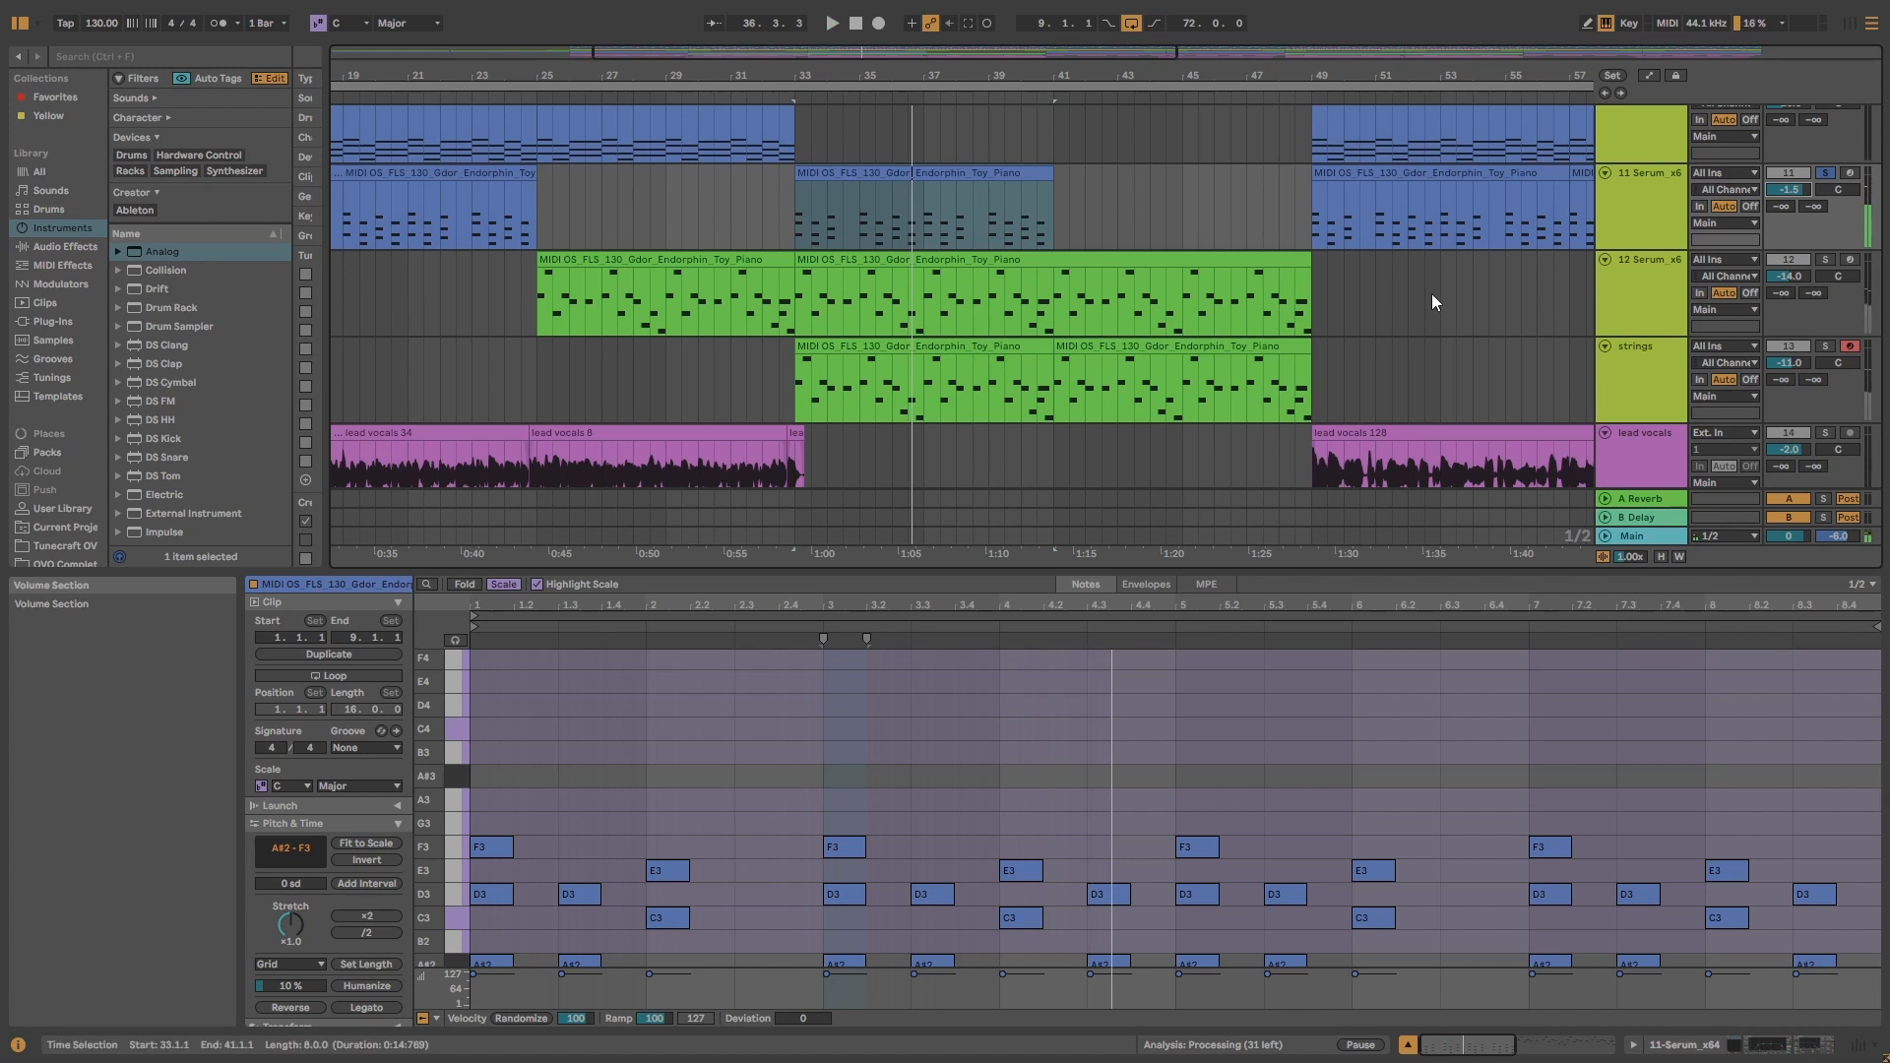
- Solo the 10 Serum track and examine the sustained chord notes of its clip at bar 25 in an enlarged note editor
scroll(1016, 270, "down", 3)
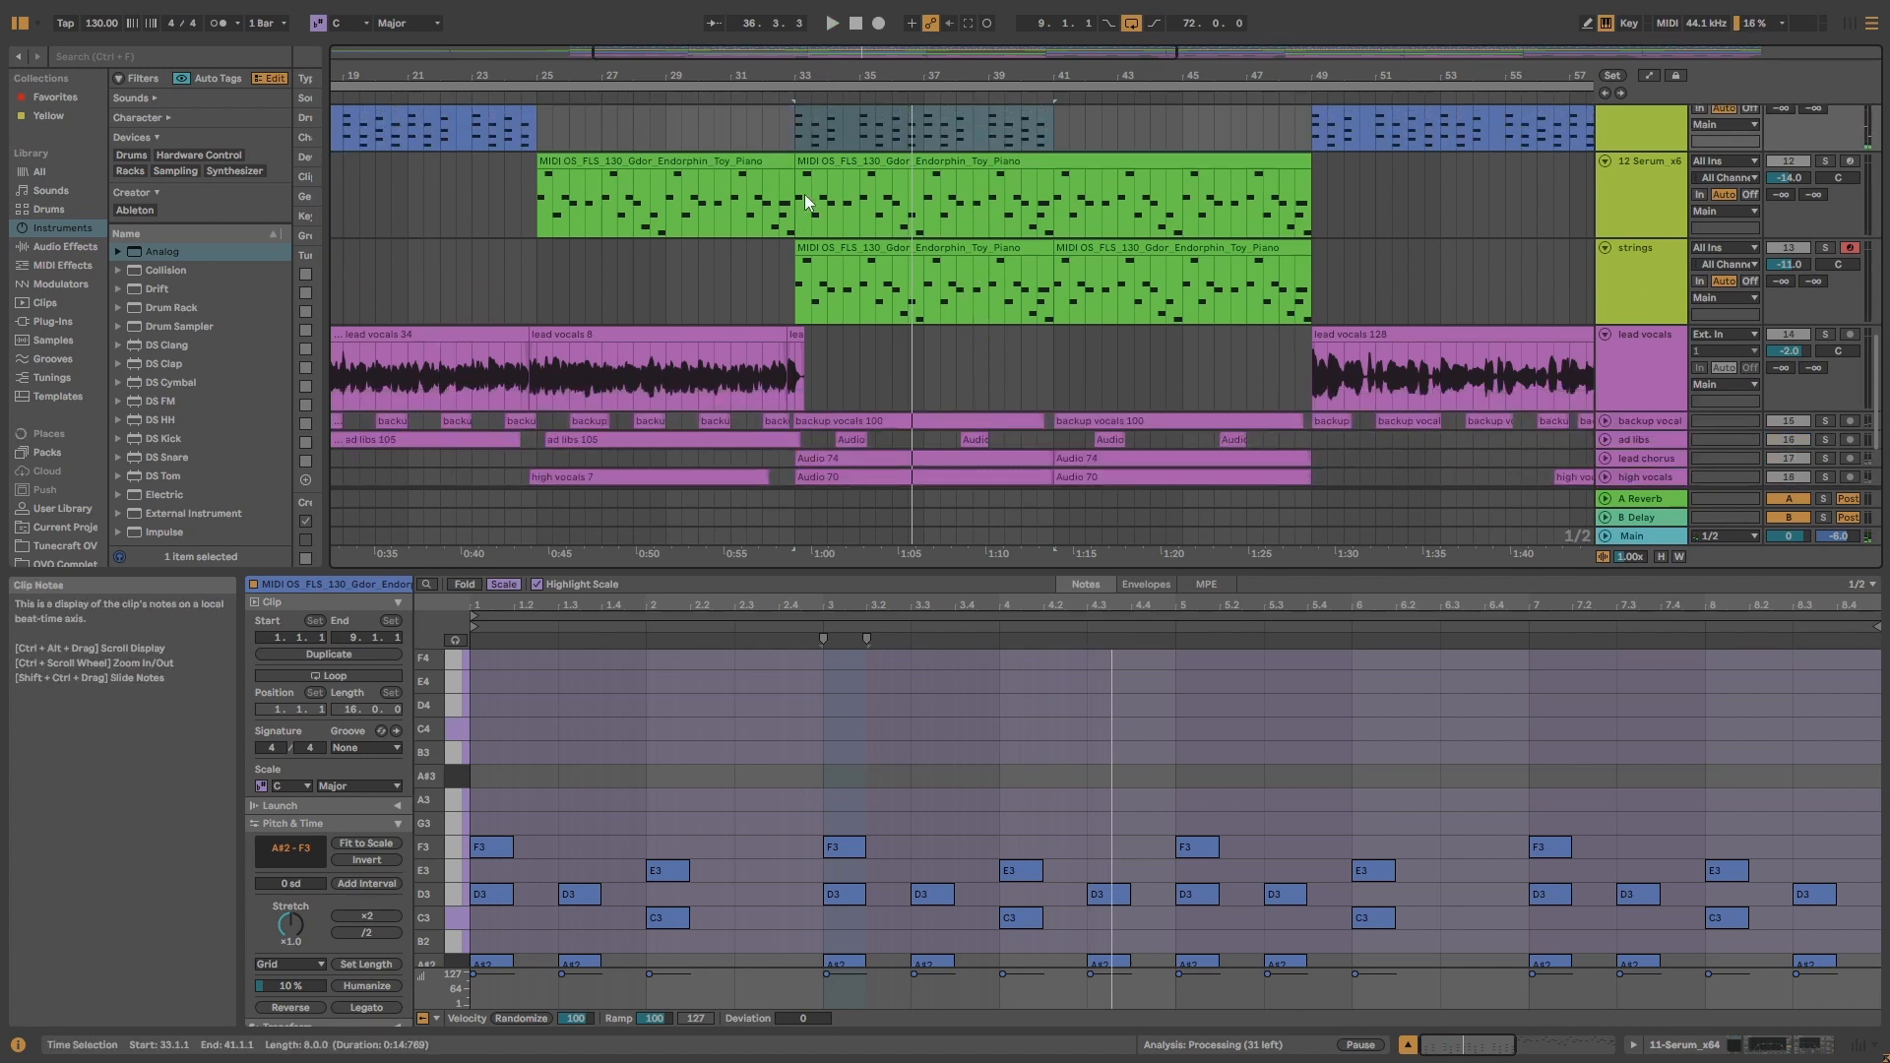
scroll(930, 246, "up", 3)
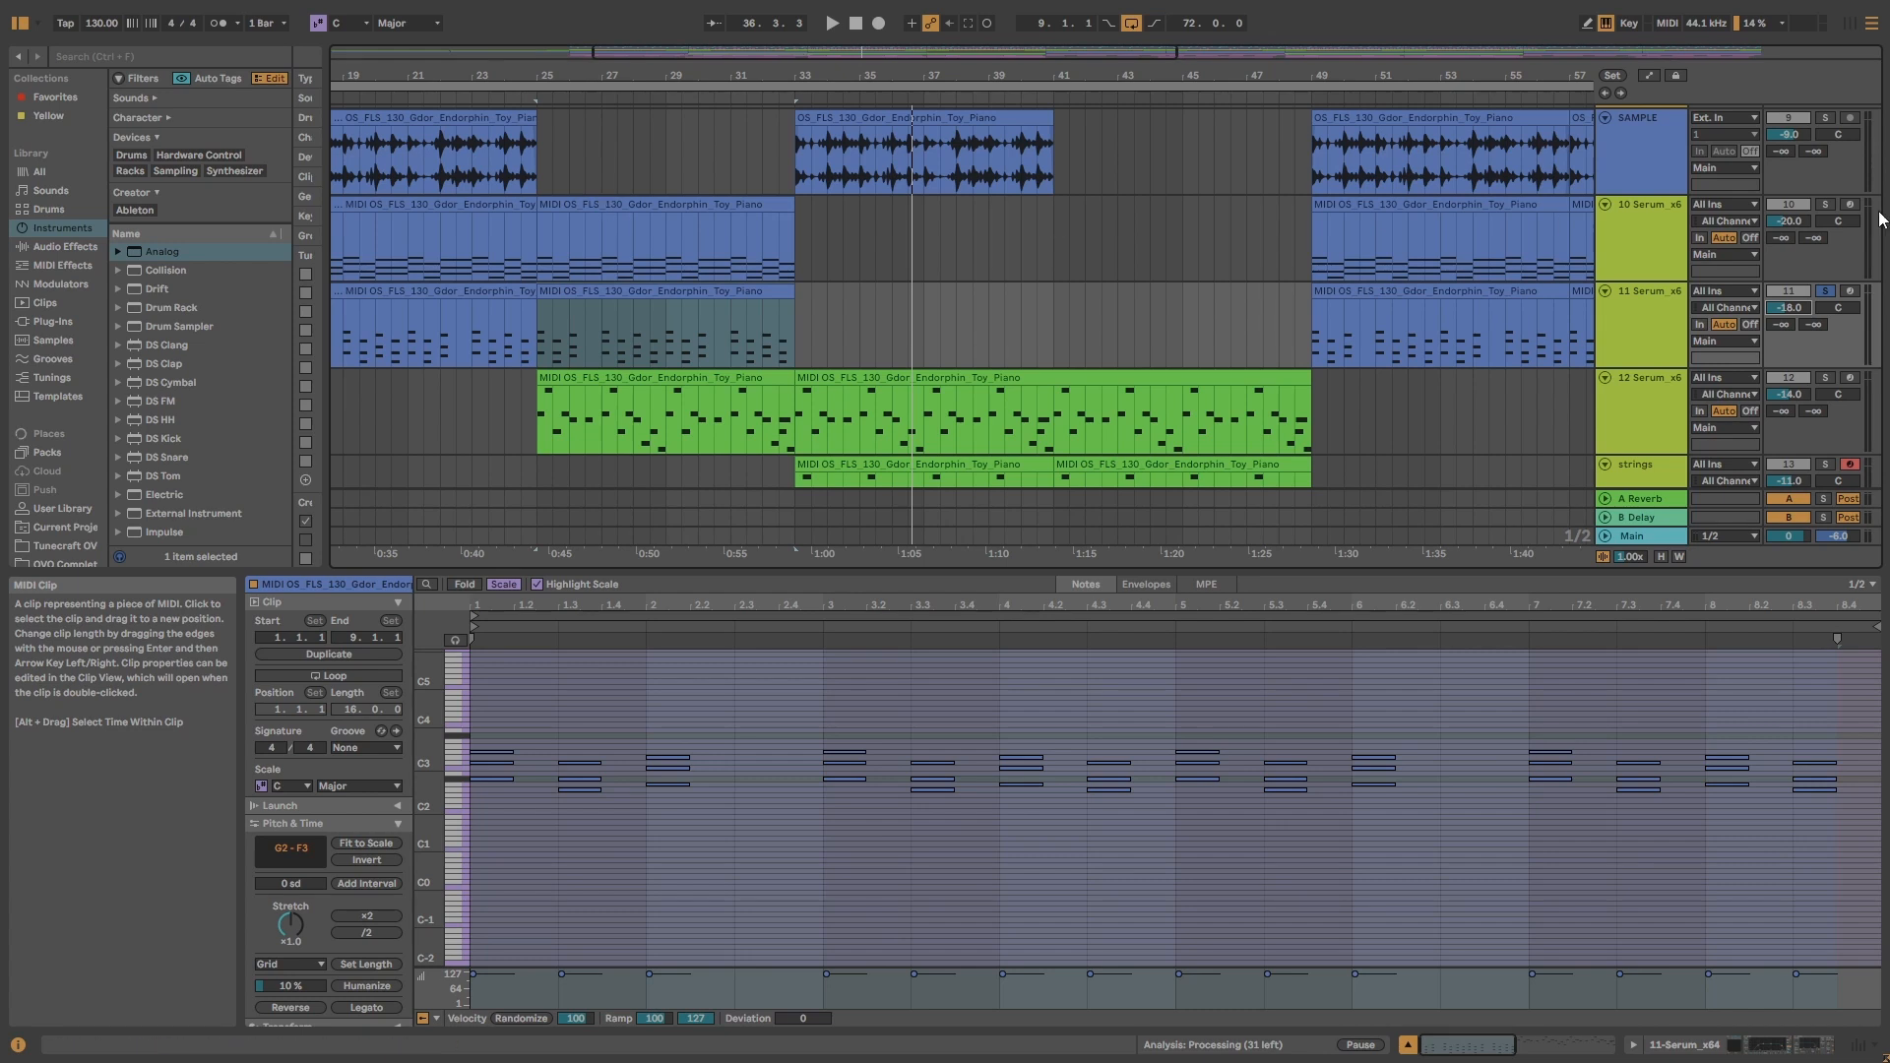
left_click(1826, 205)
left_click(737, 205)
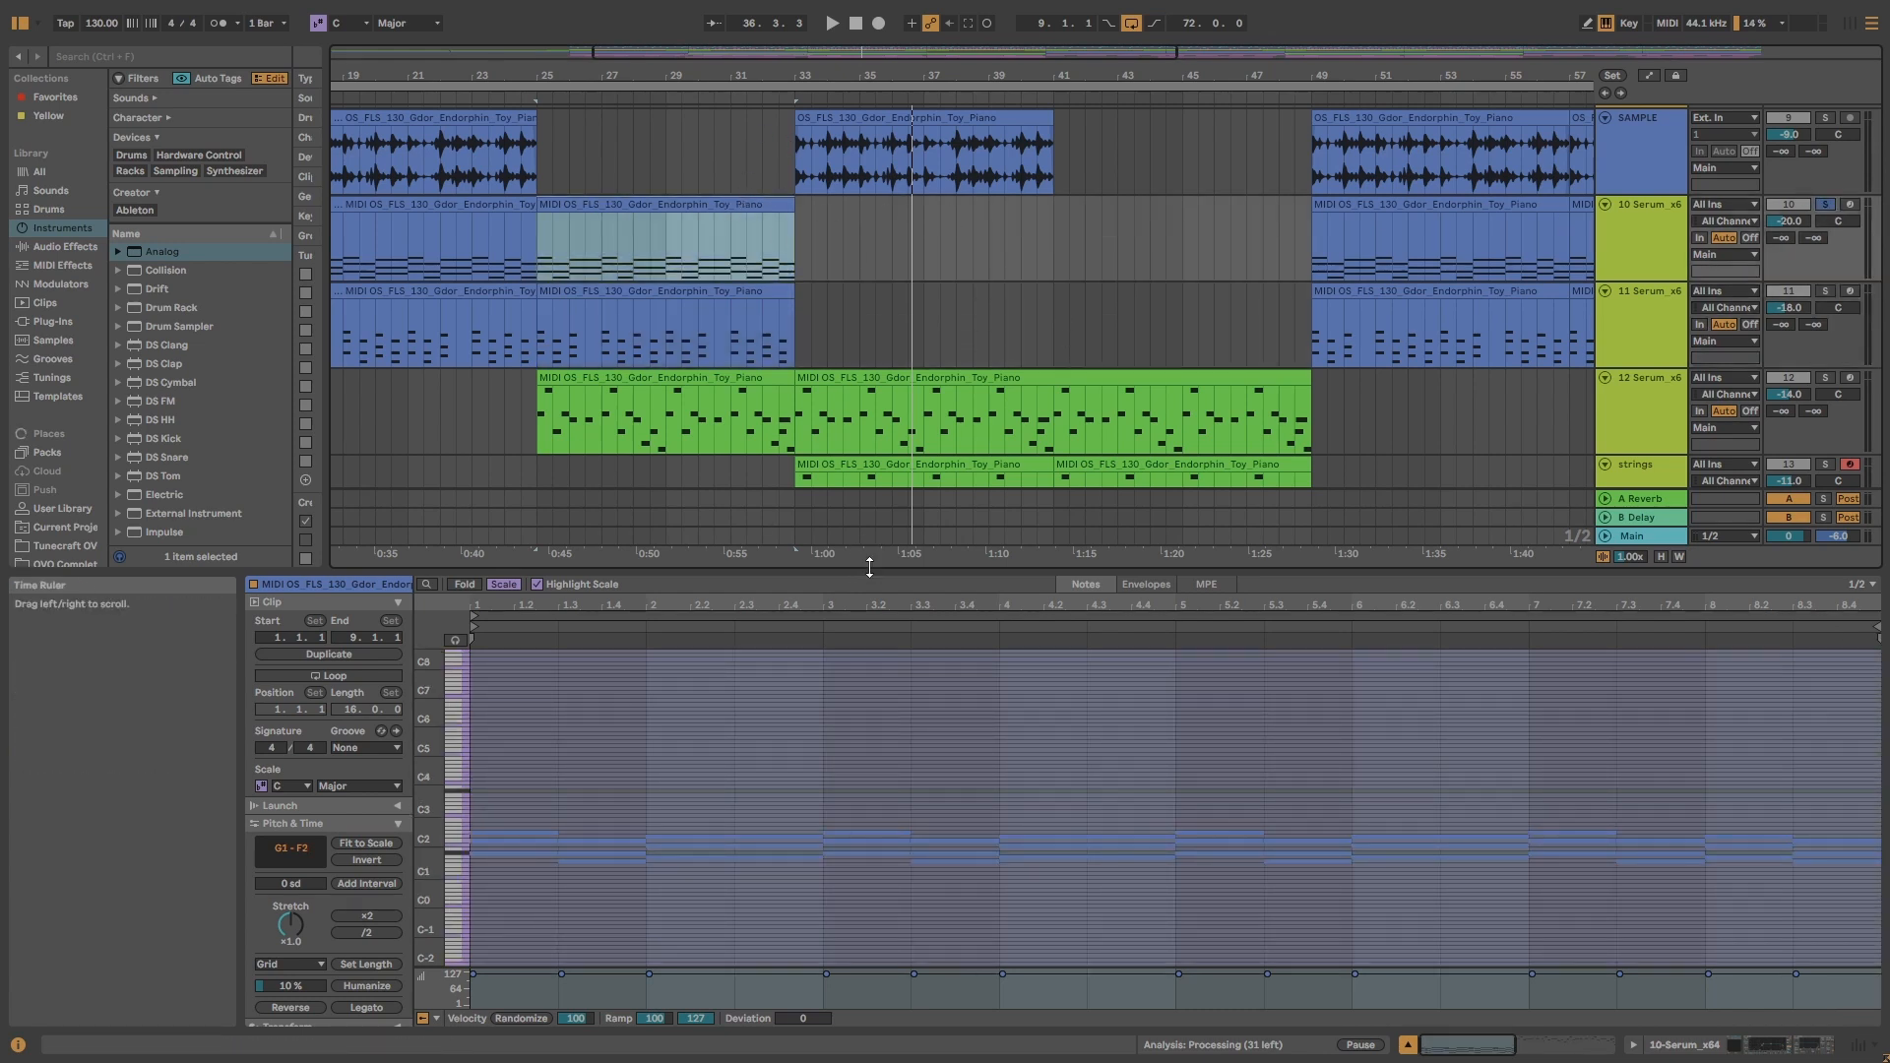
left_click_drag(869, 567, 867, 175)
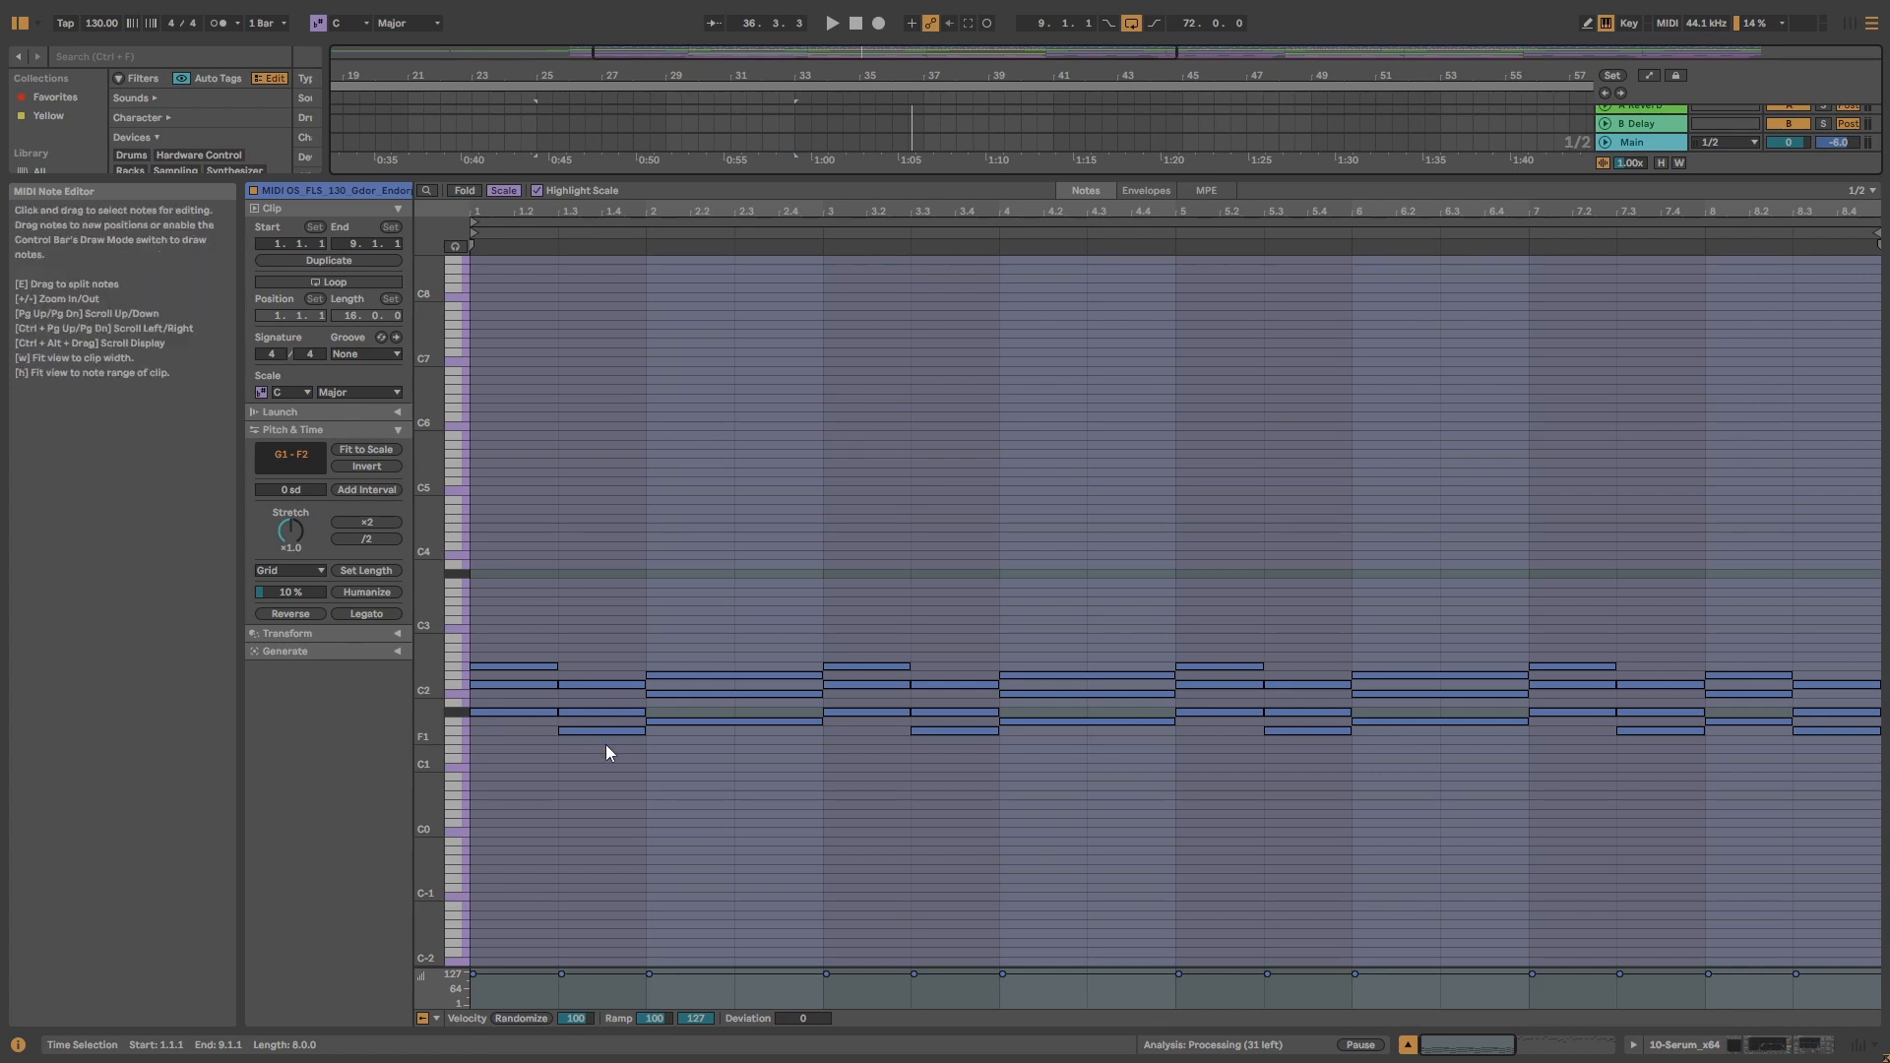
key("h")
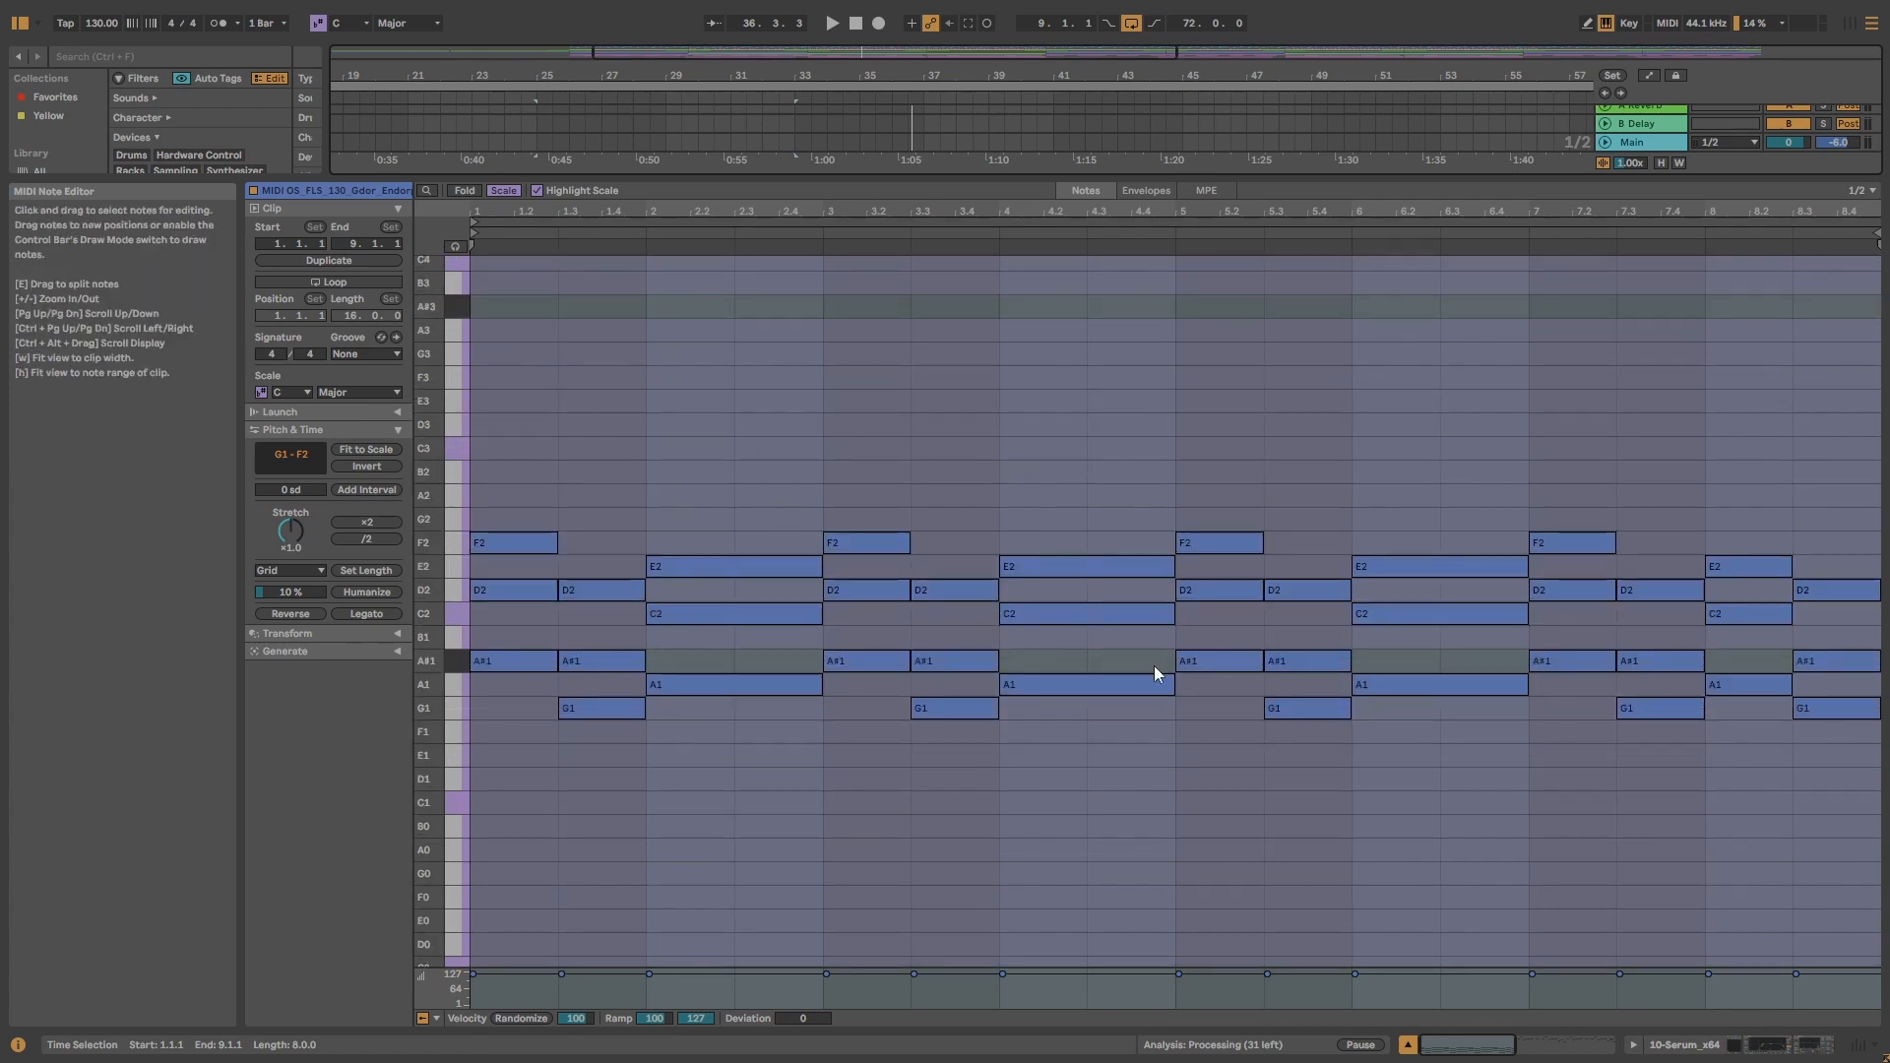
- Play the 10 Serum clip from bar 25 and raise the track's volume to -7.7
left_click_drag(892, 178, 886, 337)
scroll(676, 177, "up", 1)
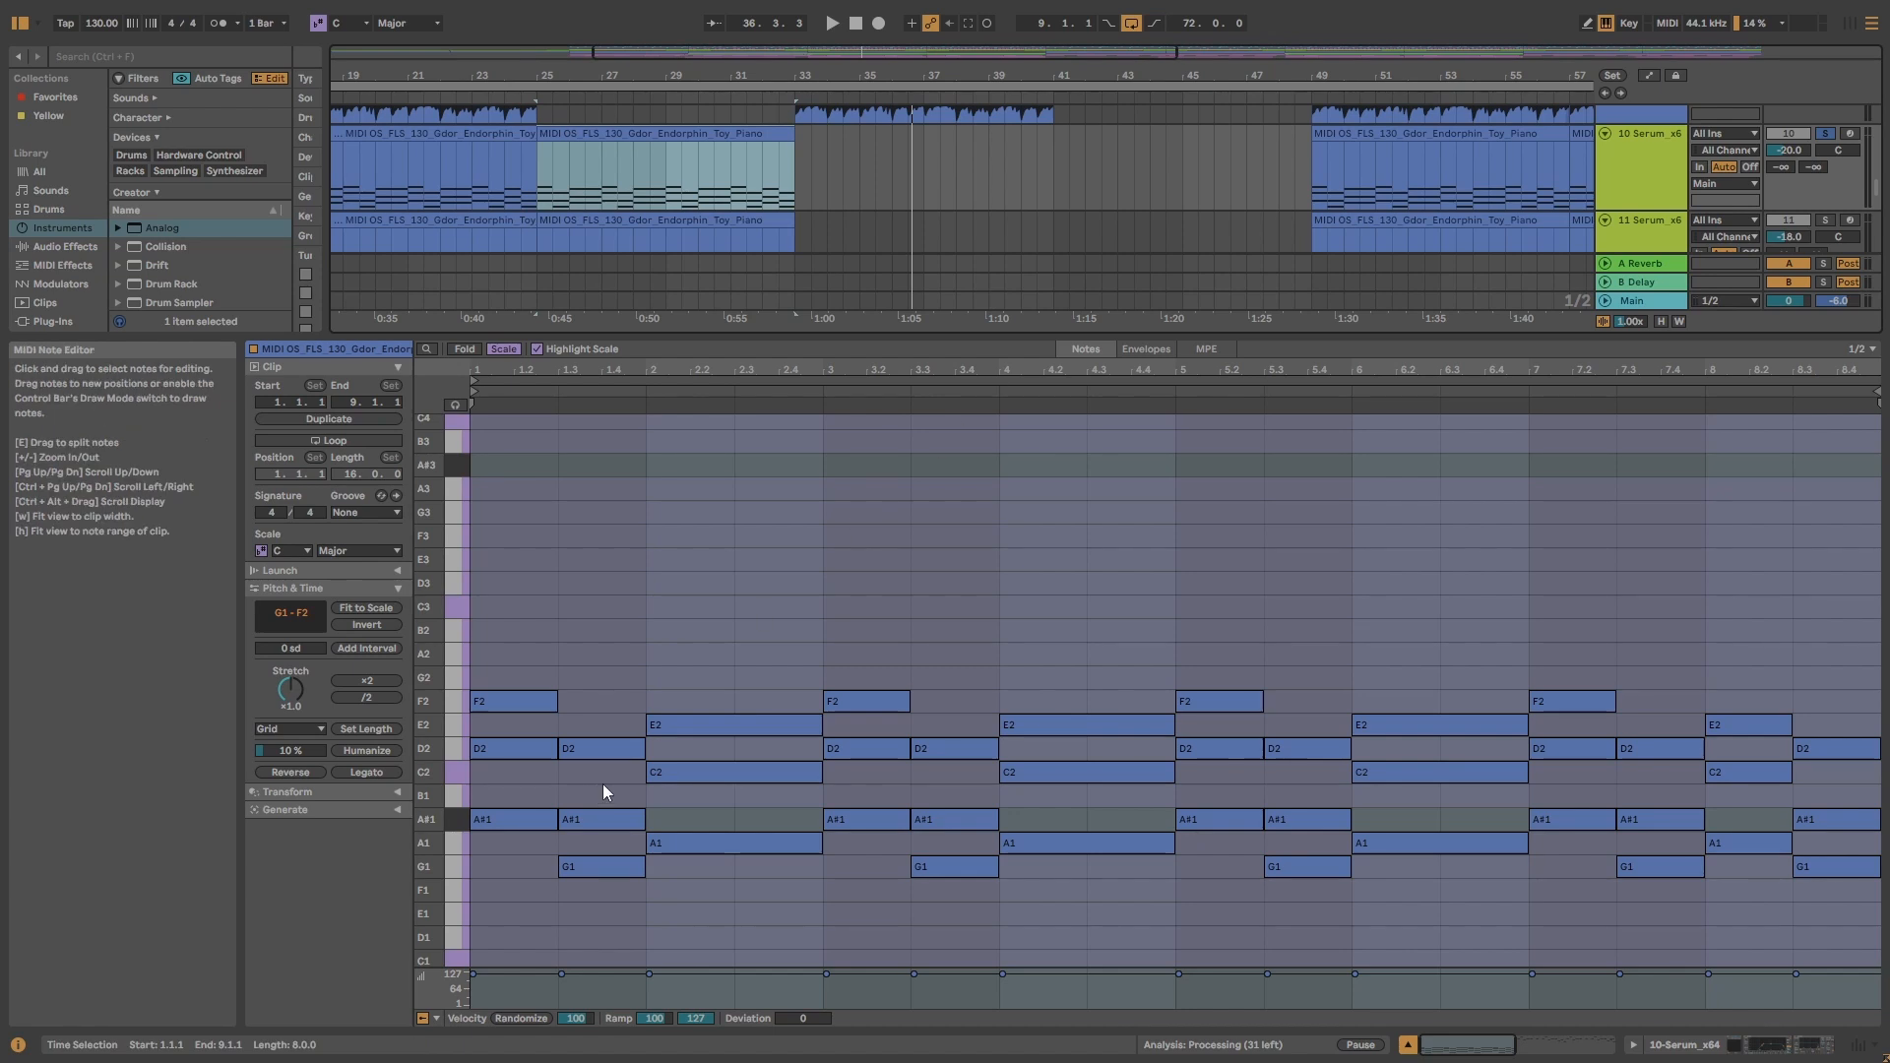
scroll(603, 783, "down", 3)
key("space")
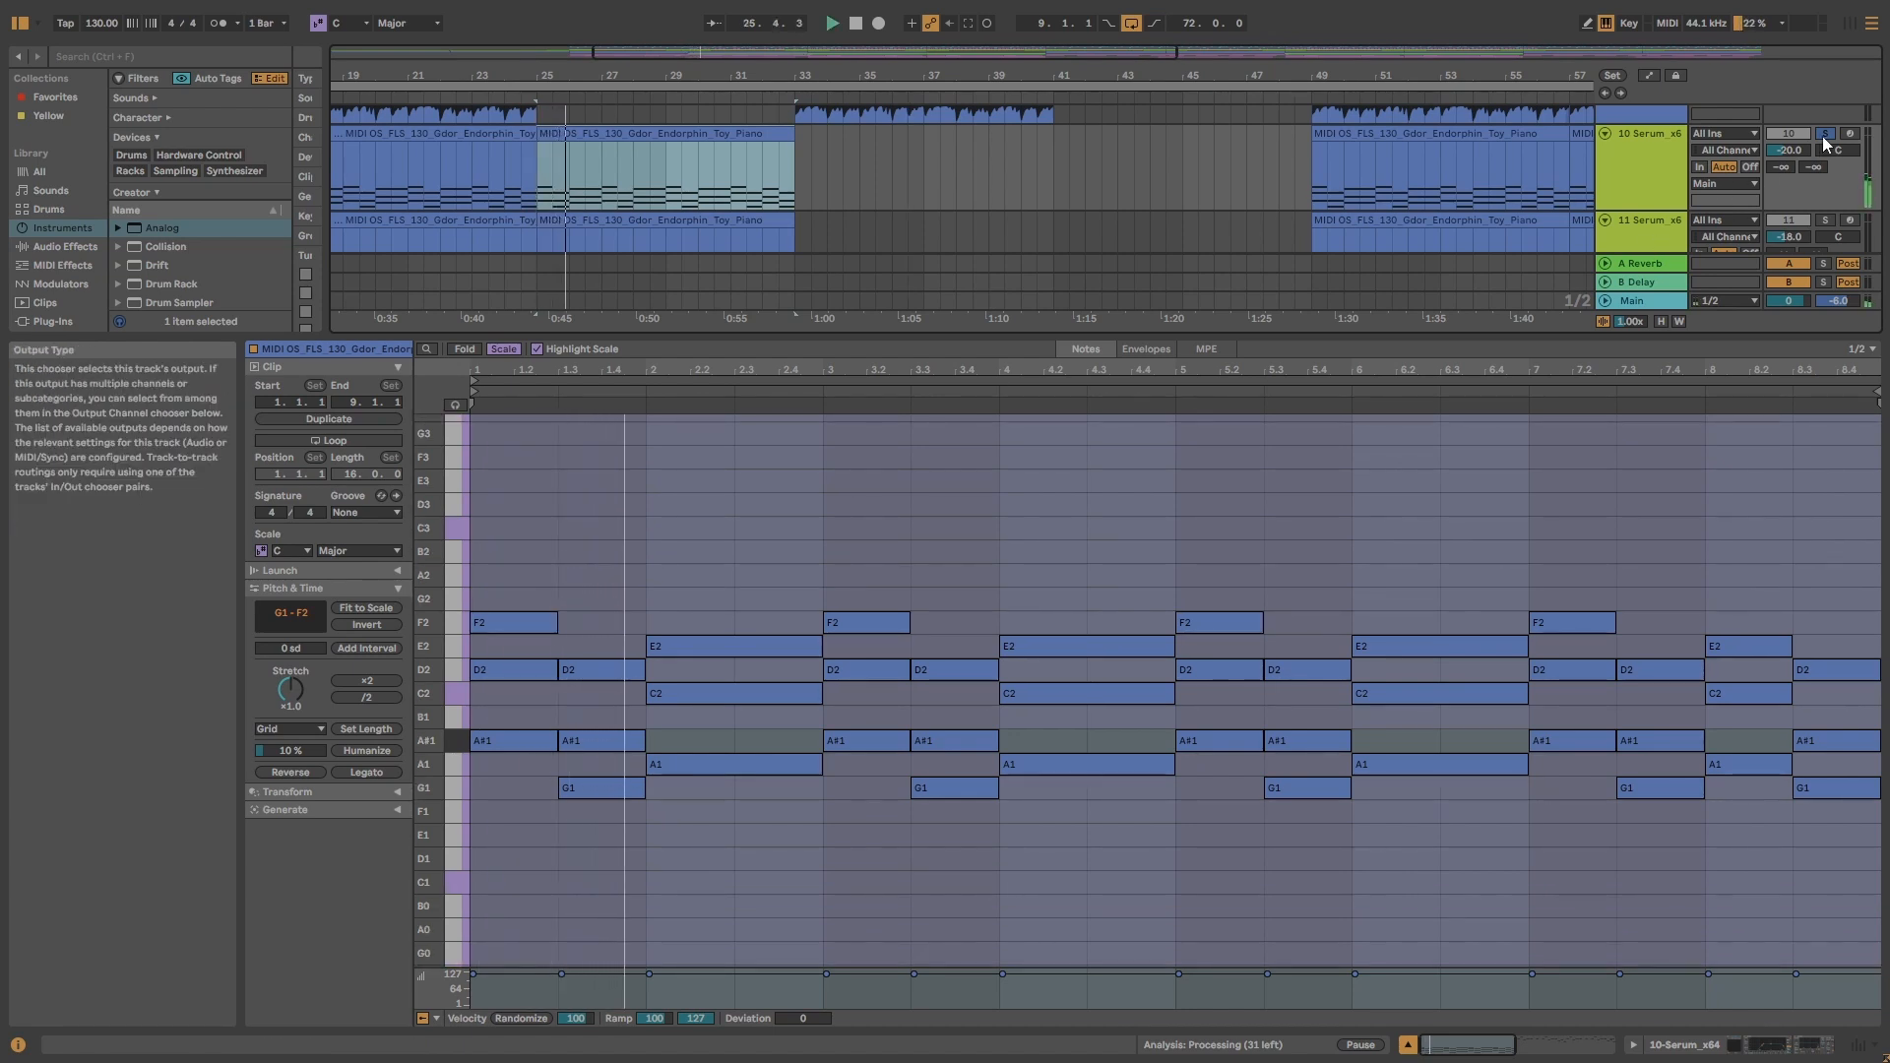
left_click_drag(1798, 151, 1798, 113)
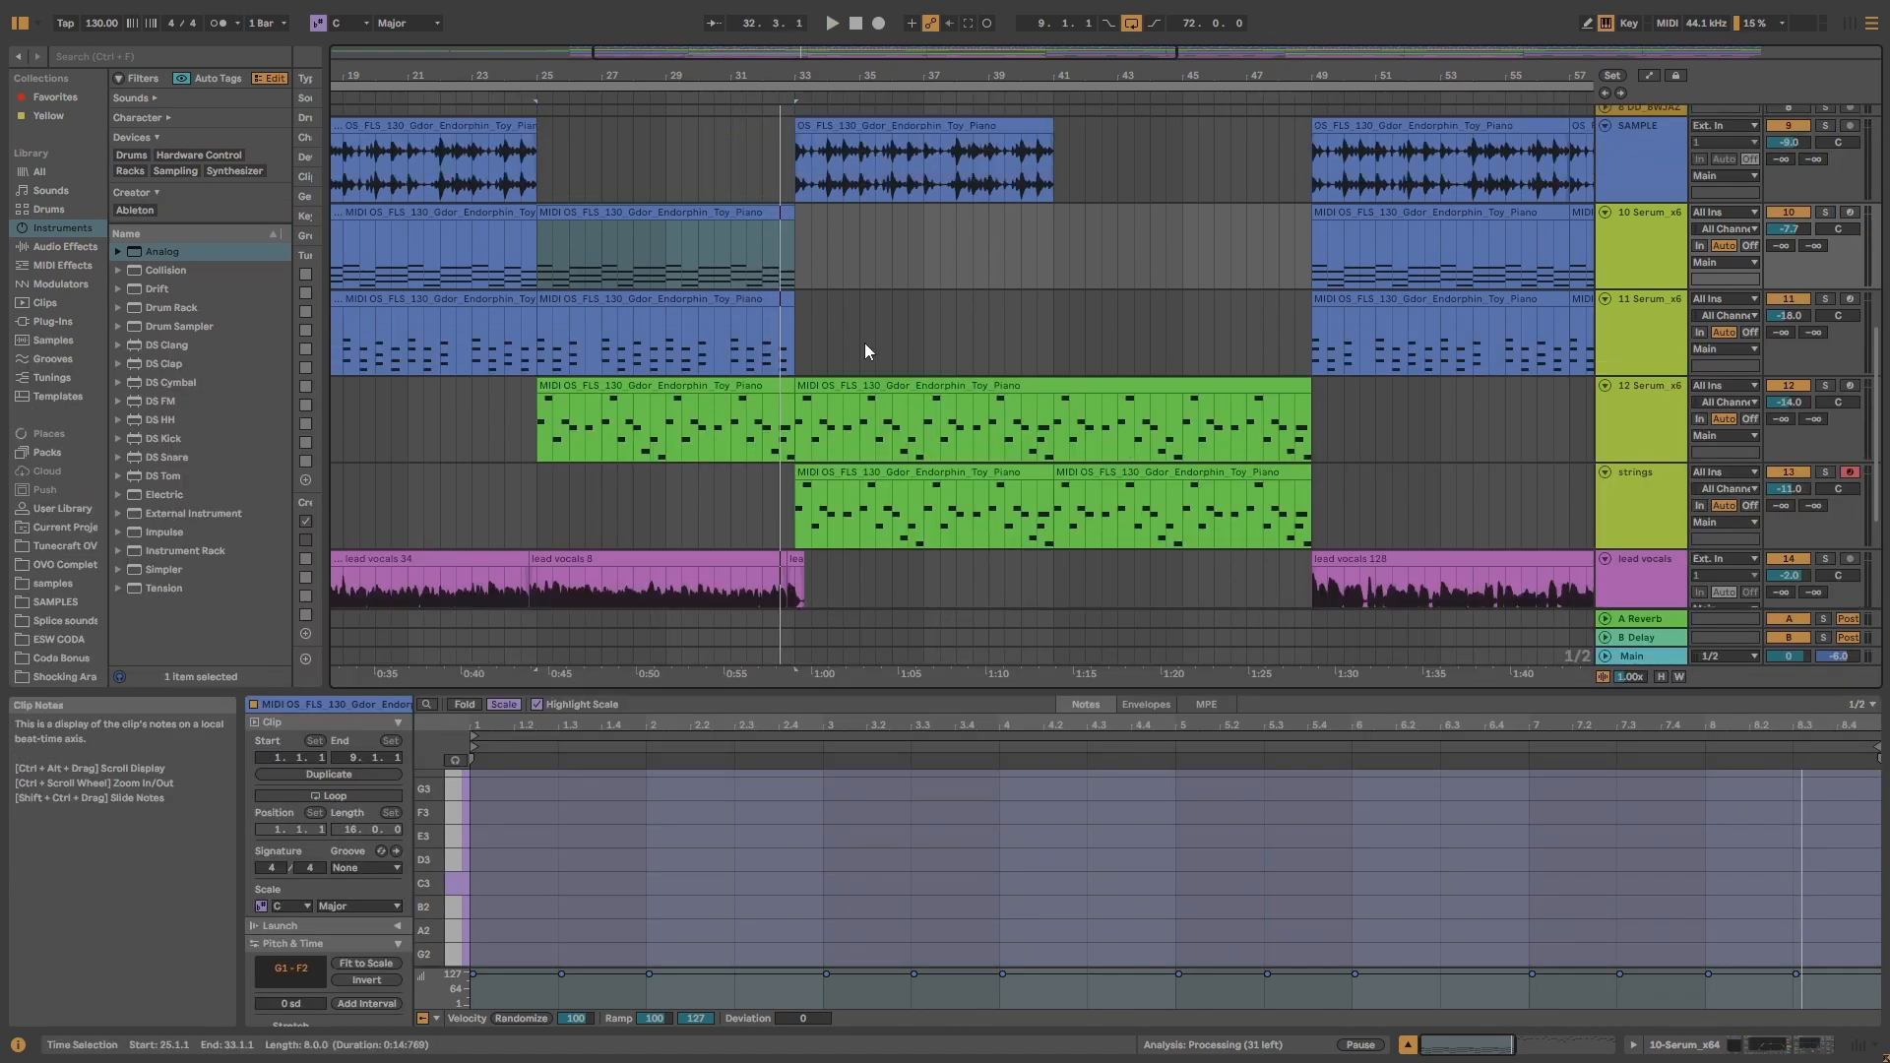
- Review the piano sample clip at bar 33, then both strings clips and the 12 Serum melody clip starting there
scroll(815, 326, "up", 3)
left_click(956, 248)
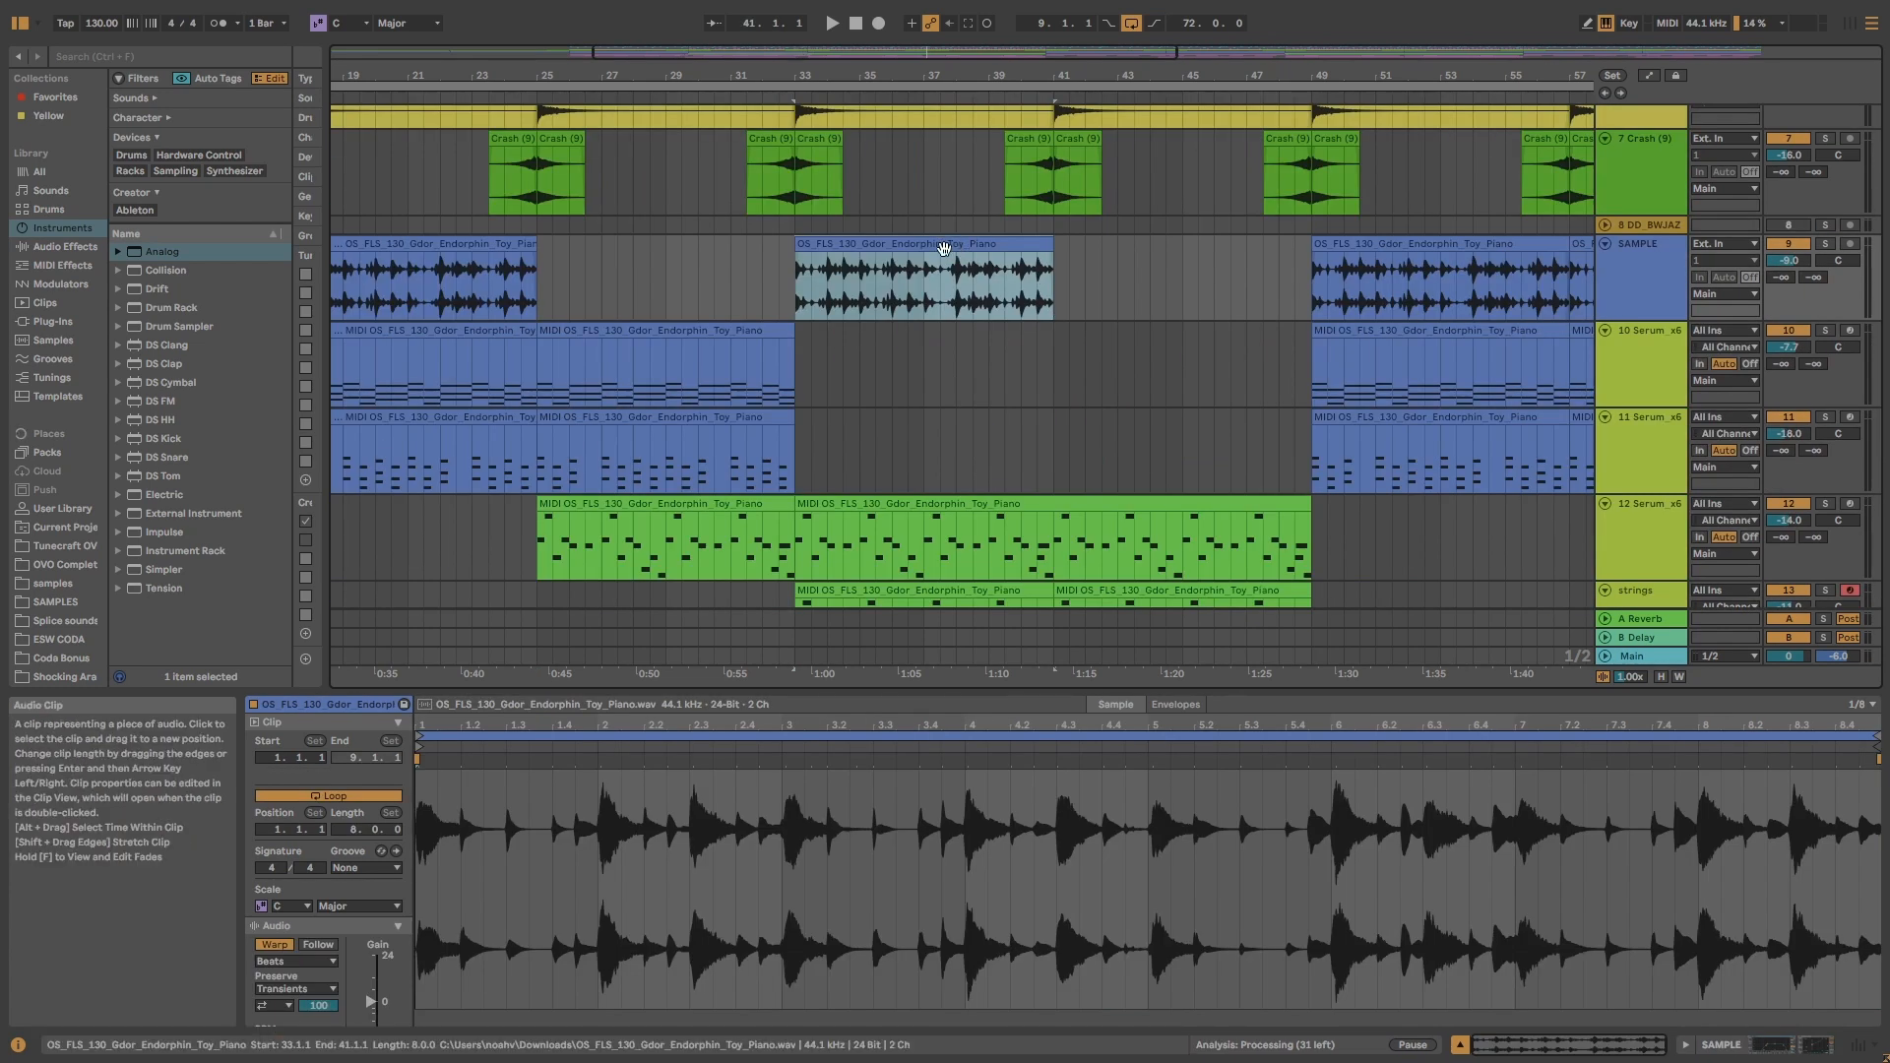
scroll(956, 248, "down", 3)
left_click(852, 504)
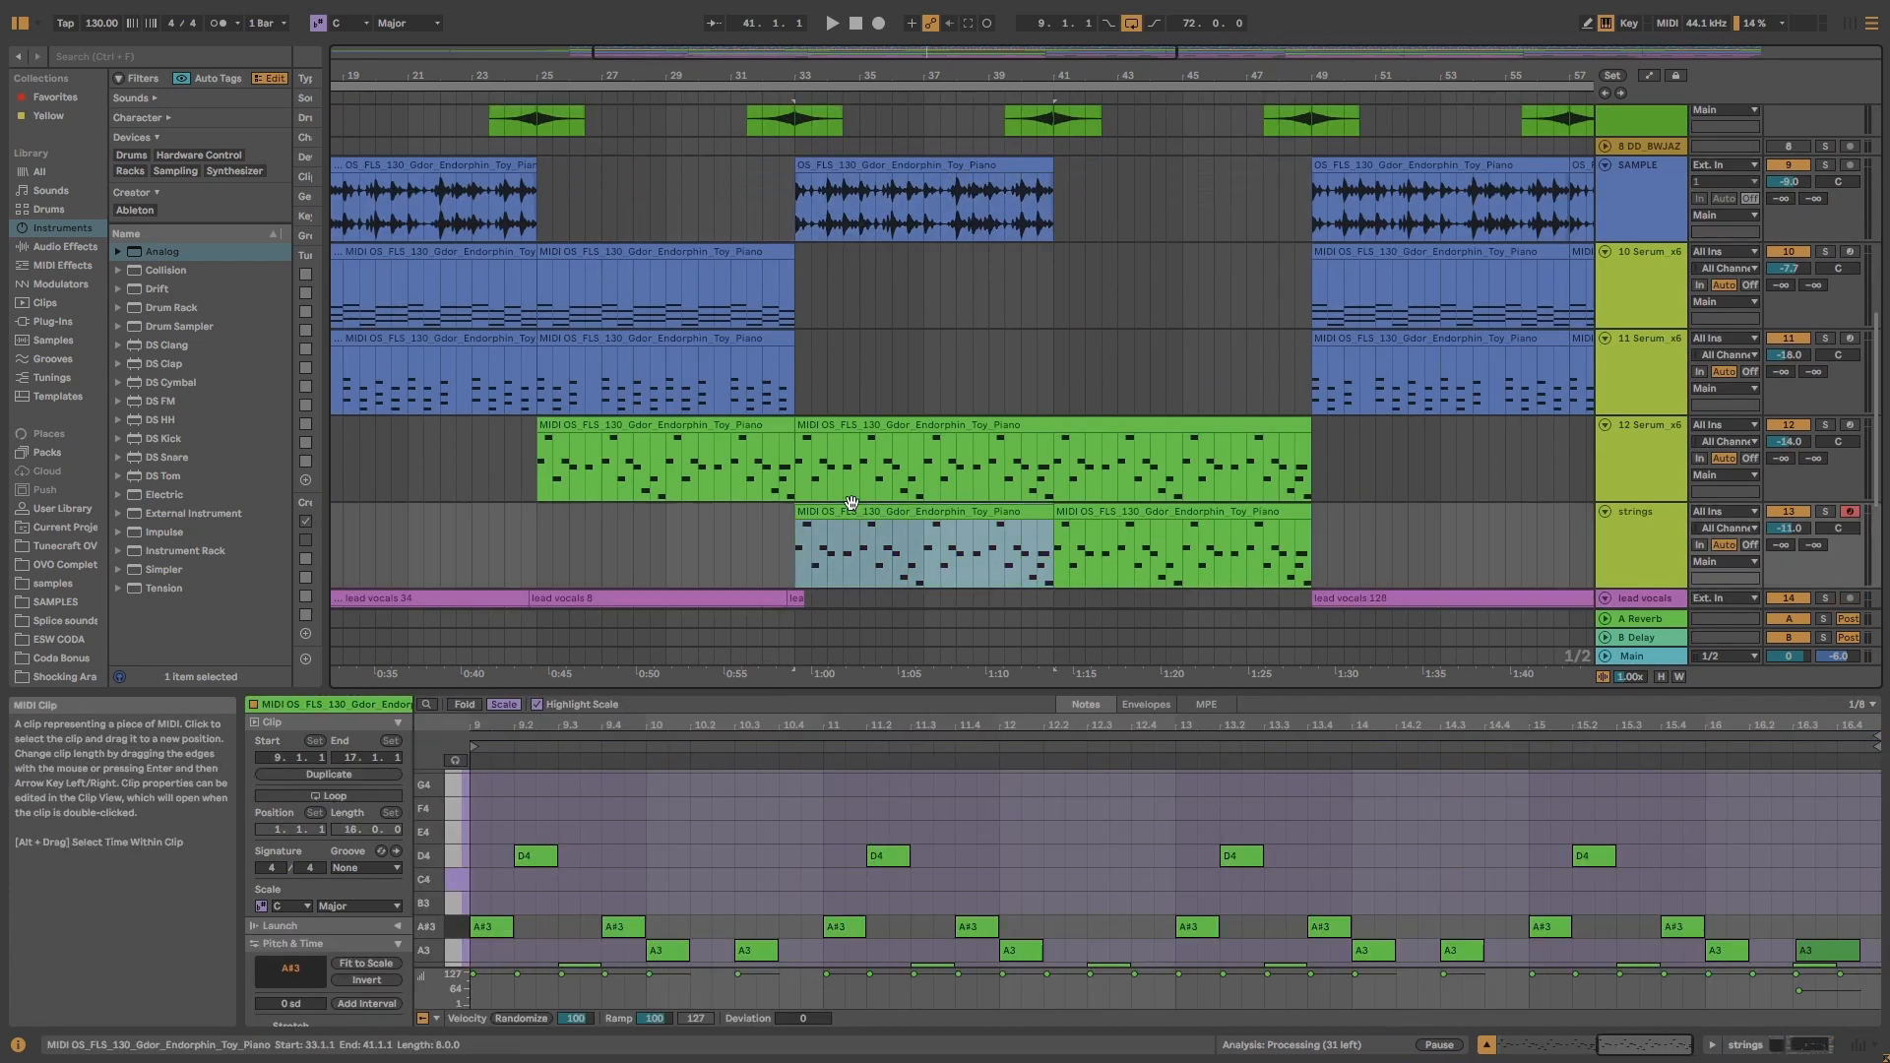
left_click(1194, 523, "shift")
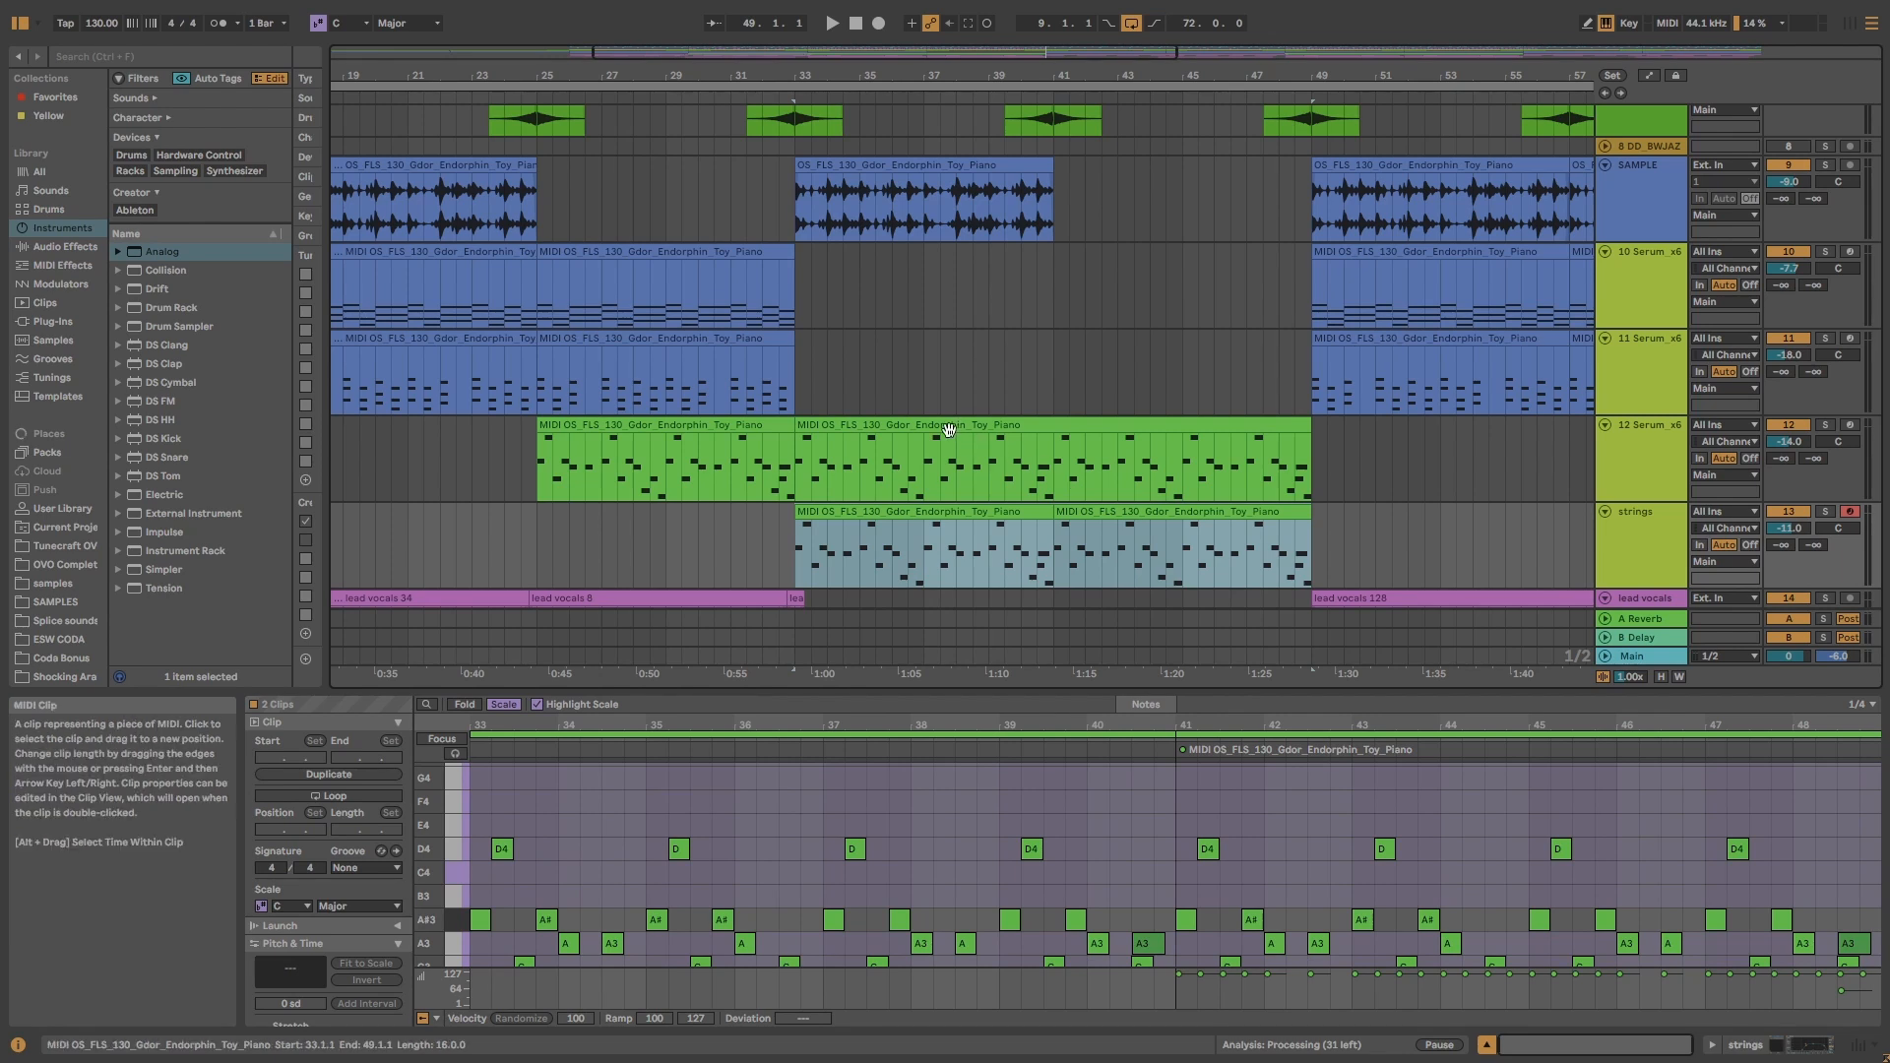
left_click(1071, 478, "shift")
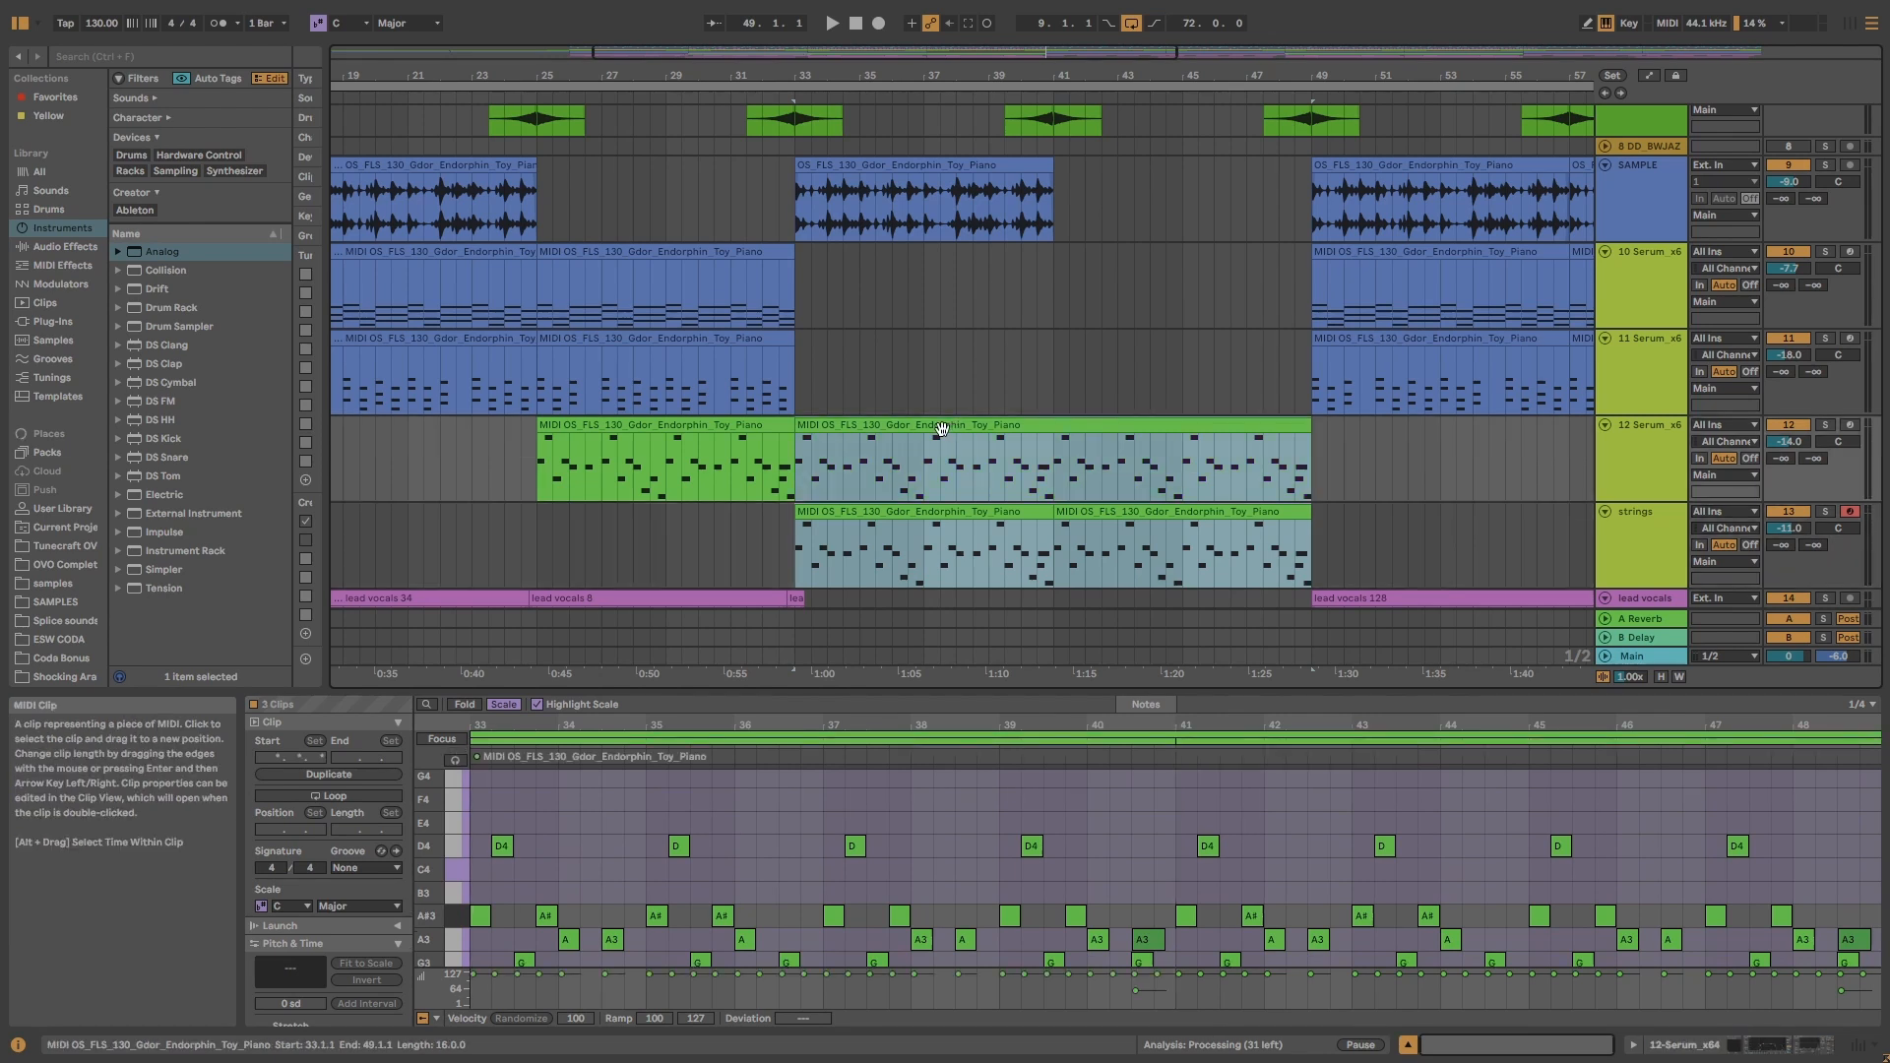
- Check the 11 Serum and 10 Serum chord clips at bar 25, then return to the SAMPLE clip at bar 33
left_click(618, 352)
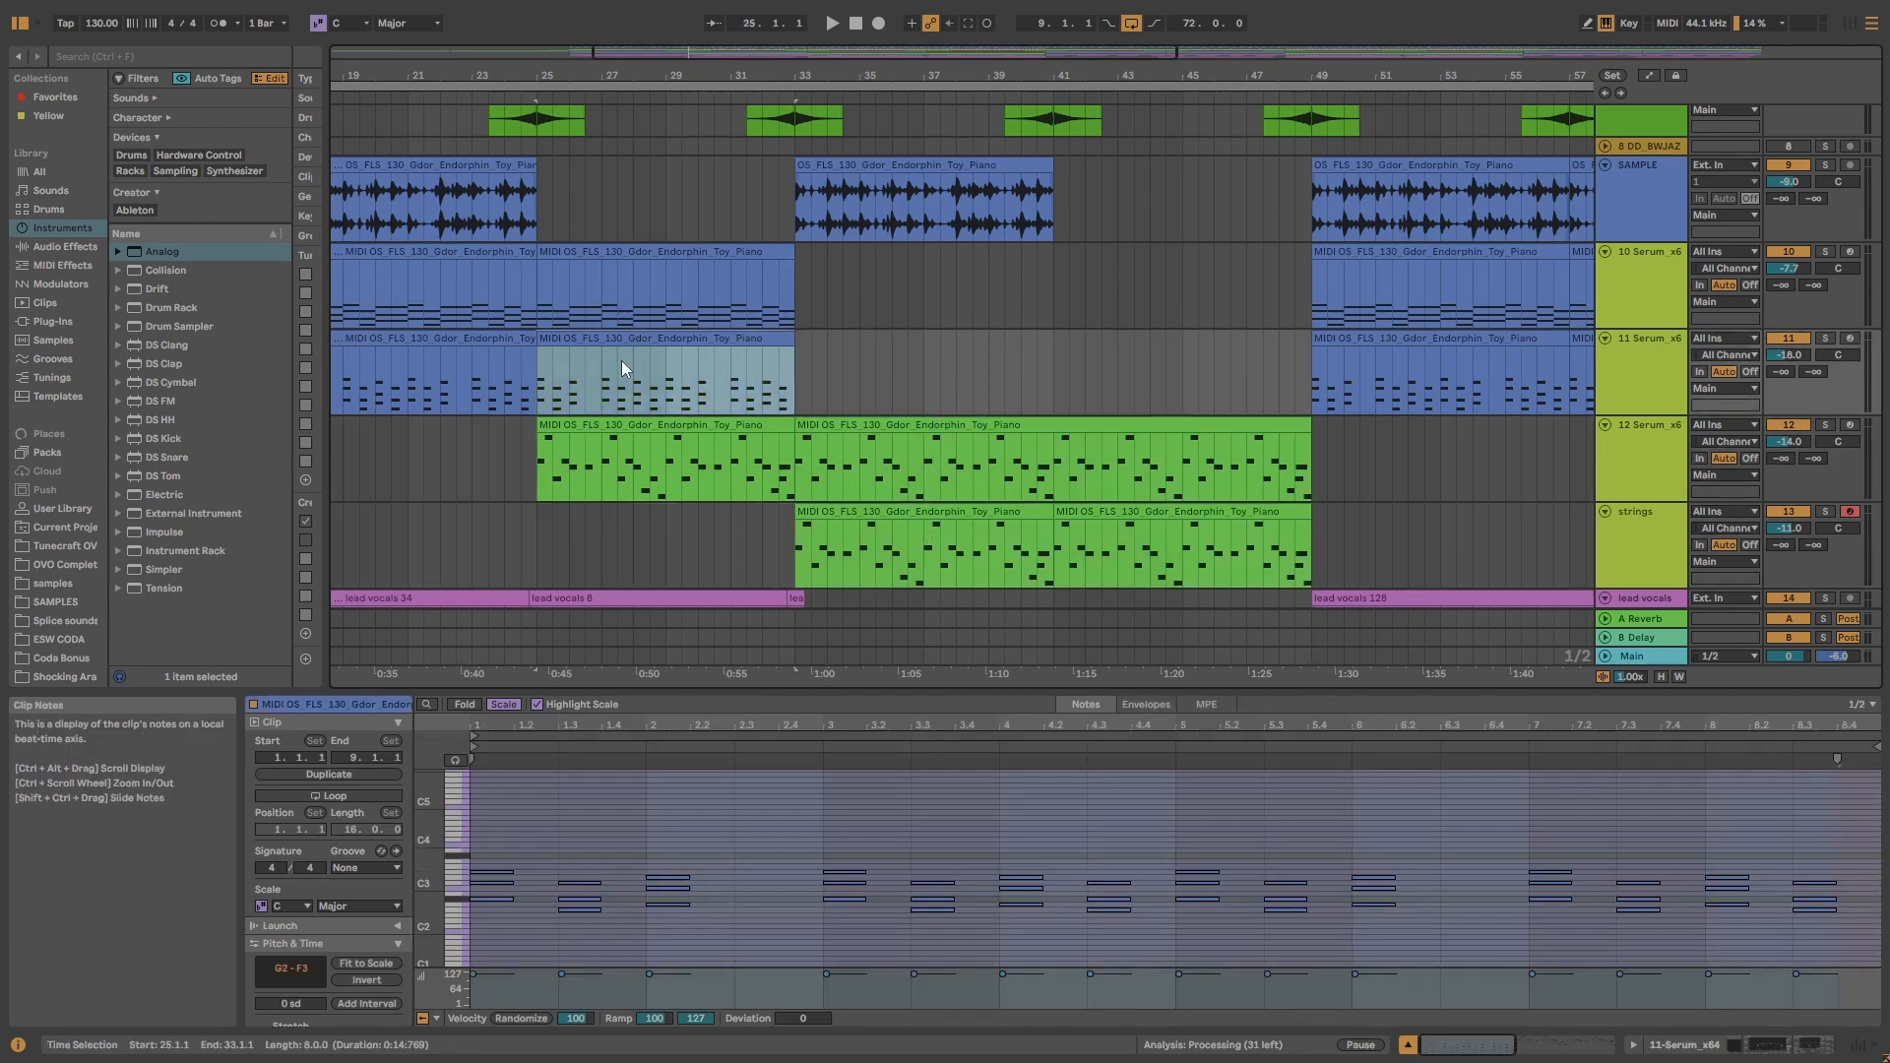
left_click(732, 310)
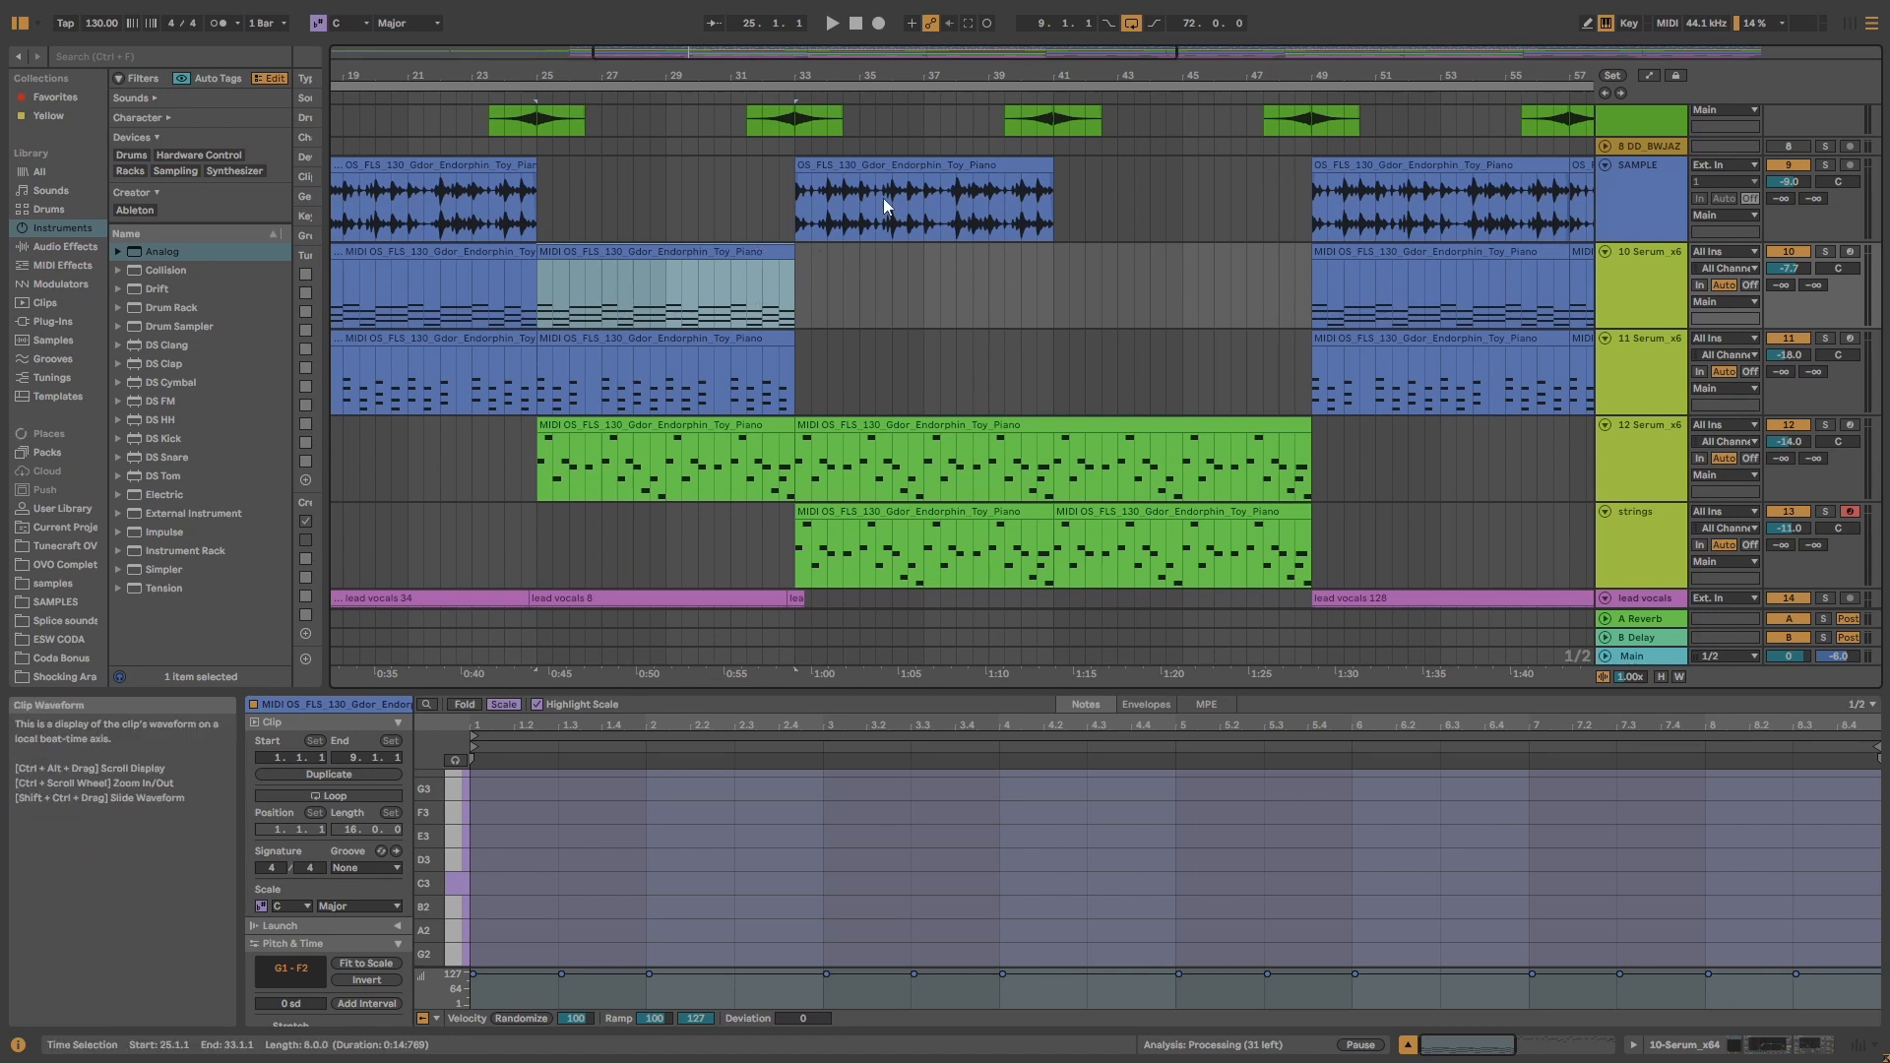
left_click(919, 166)
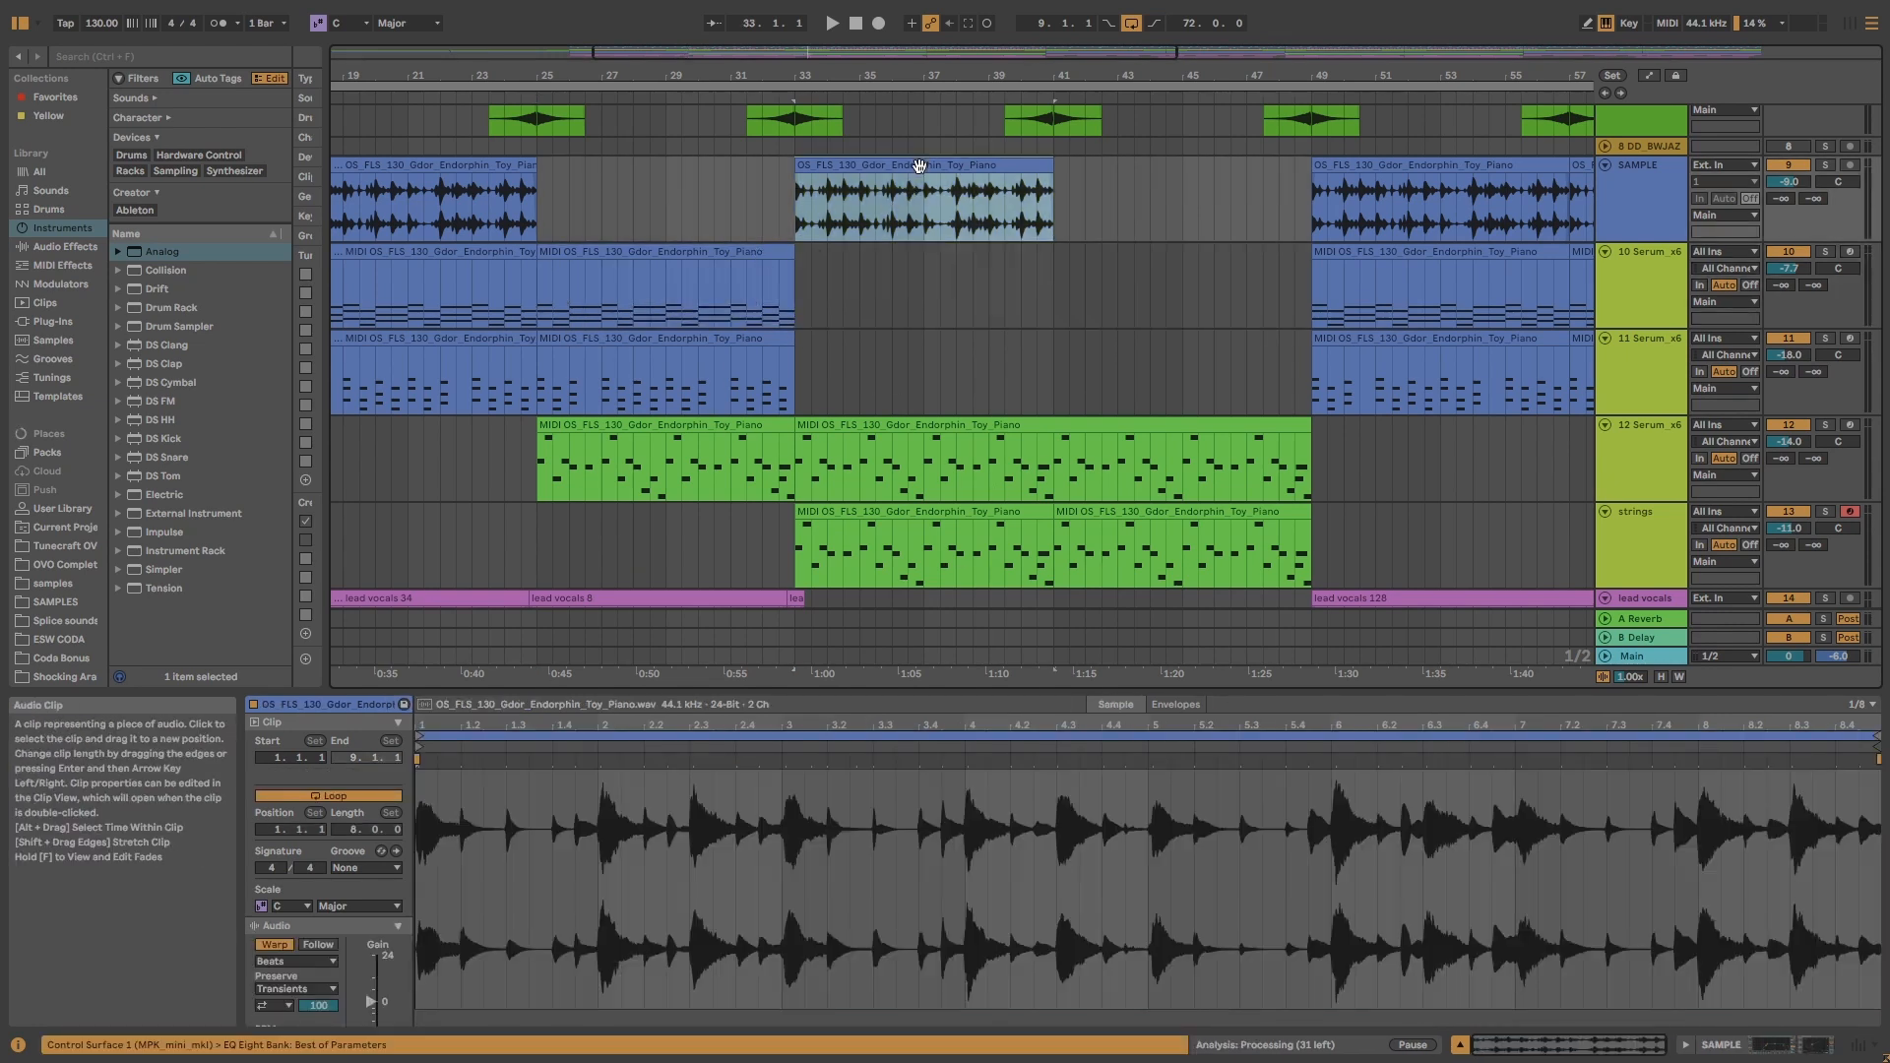